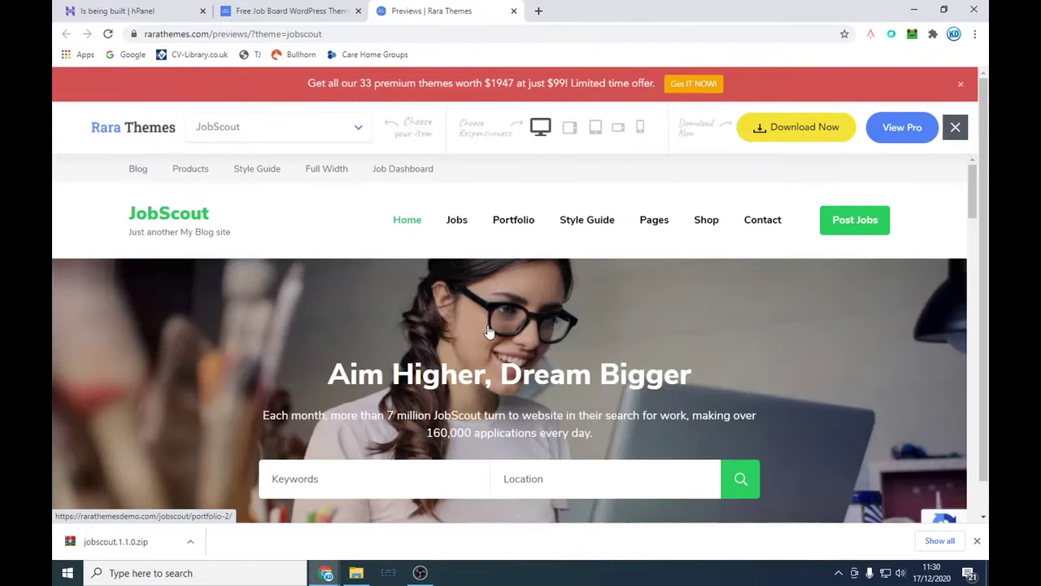
Step: Look through the JobScout theme demo's homepage, including its job listings and blog posts
{"action": "scroll", "coordinate": [529, 319], "scroll_direction": "down", "scroll_amount": 4}
{"action": "scroll", "coordinate": [529, 319], "scroll_direction": "down", "scroll_amount": 11}
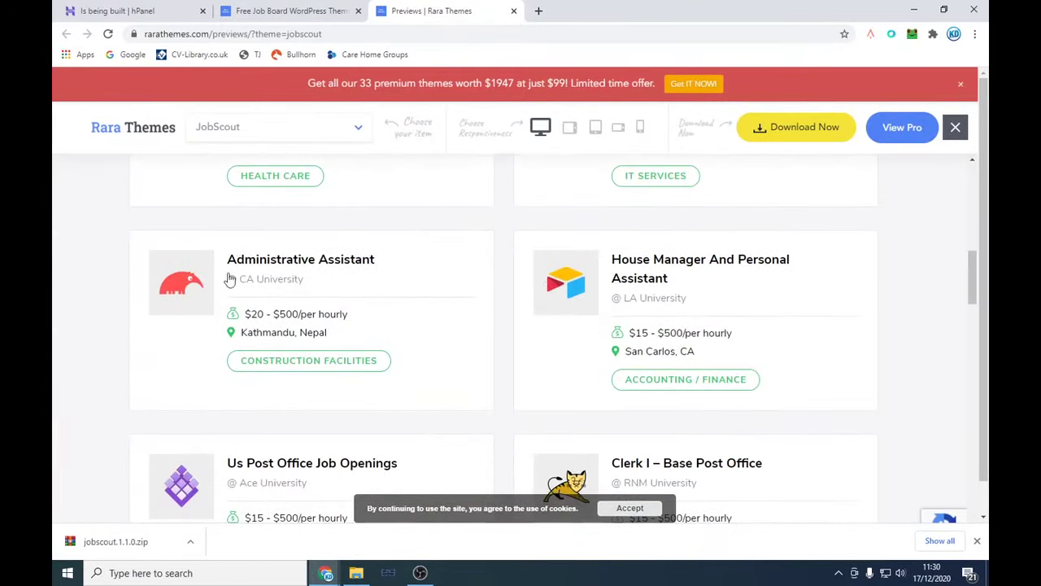
{"action": "scroll", "coordinate": [429, 362], "scroll_direction": "down", "scroll_amount": 4}
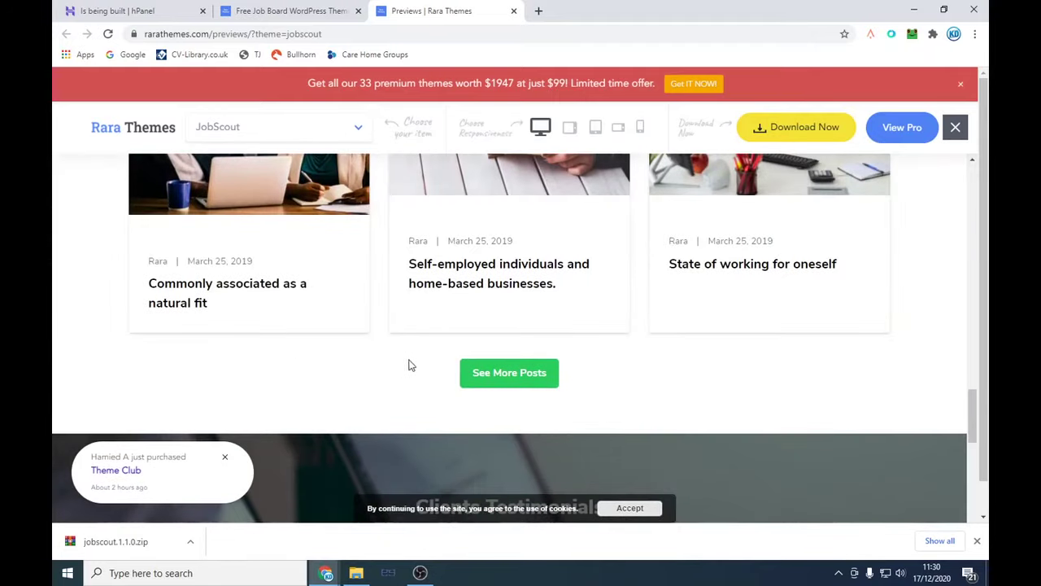
{"action": "scroll", "coordinate": [428, 362], "scroll_direction": "up", "scroll_amount": 15}
{"action": "scroll", "coordinate": [370, 298], "scroll_direction": "down", "scroll_amount": 4}
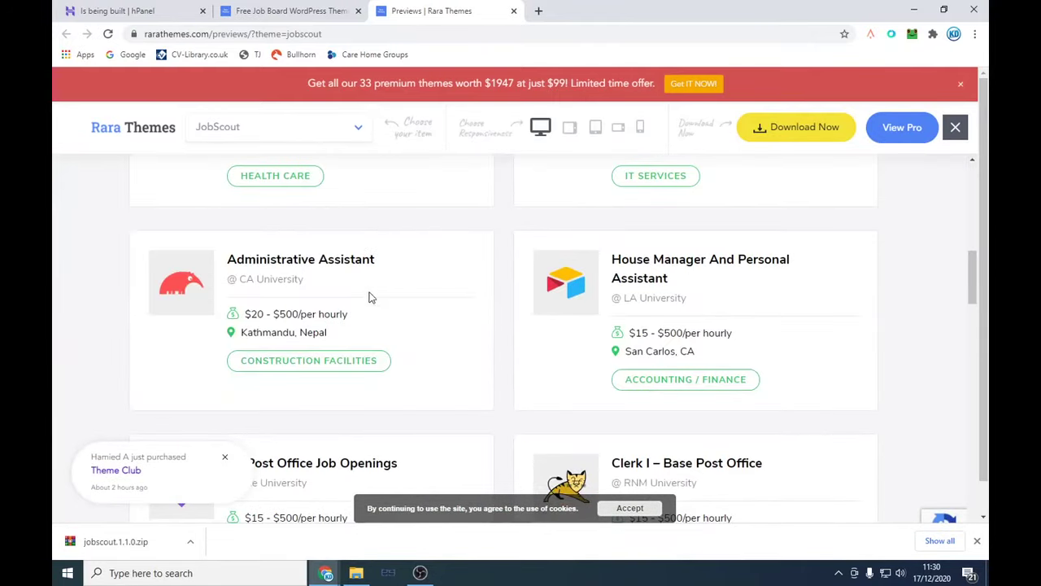
Step: Open the Administrative Assistant job in the demo and examine its details, employer section, description and application option
{"action": "left_click", "coordinate": [317, 258]}
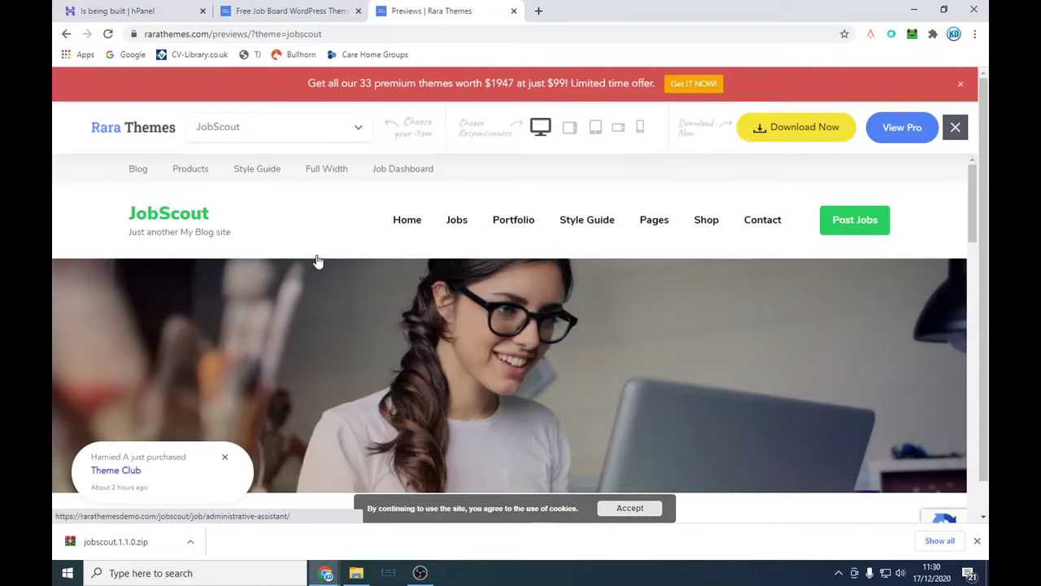
{"action": "scroll", "coordinate": [542, 254], "scroll_direction": "down", "scroll_amount": 5}
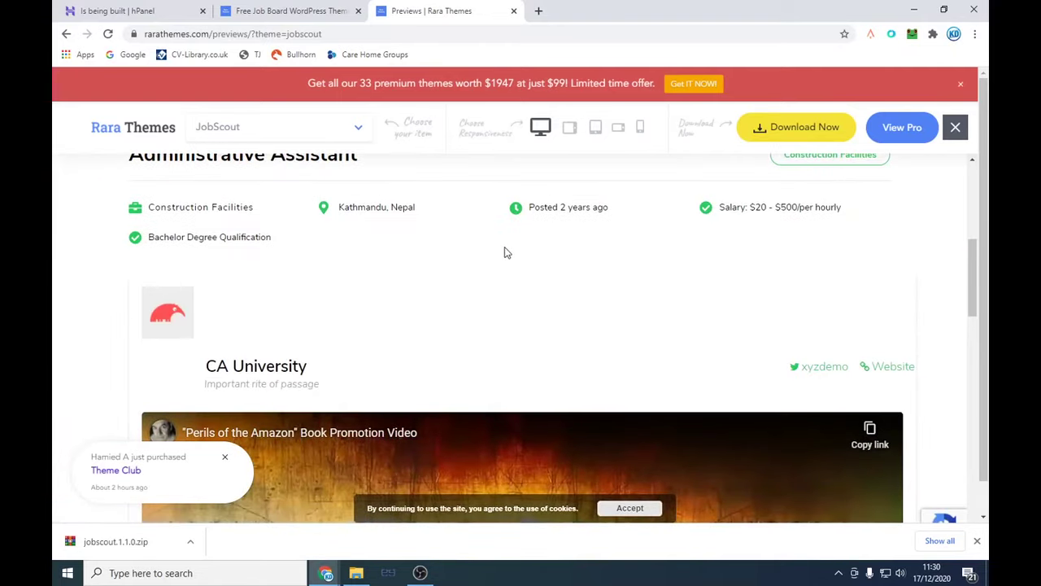
{"action": "scroll", "coordinate": [505, 255], "scroll_direction": "down", "scroll_amount": 8}
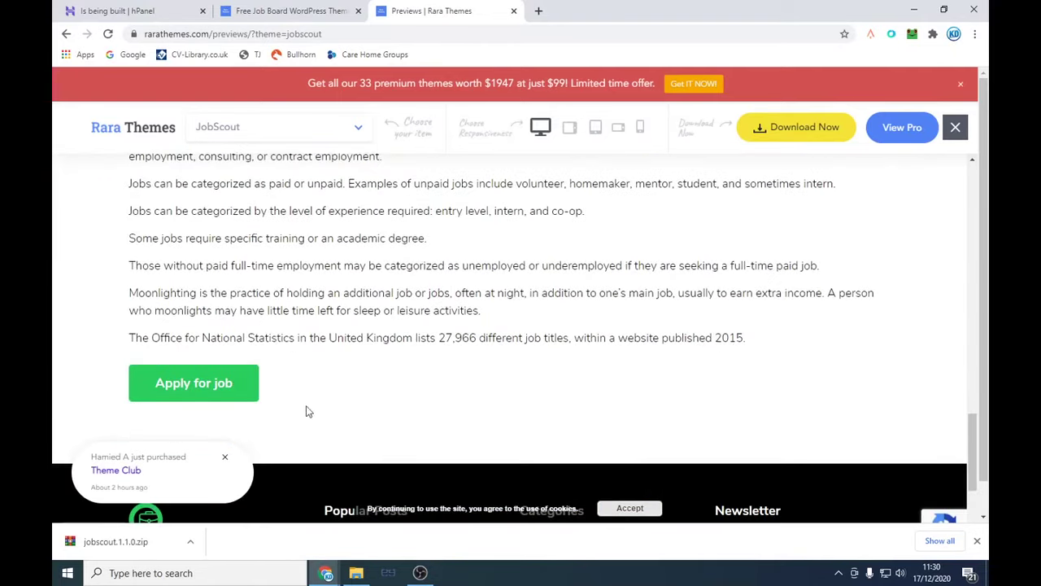
{"action": "scroll", "coordinate": [521, 333], "scroll_direction": "up", "scroll_amount": 8}
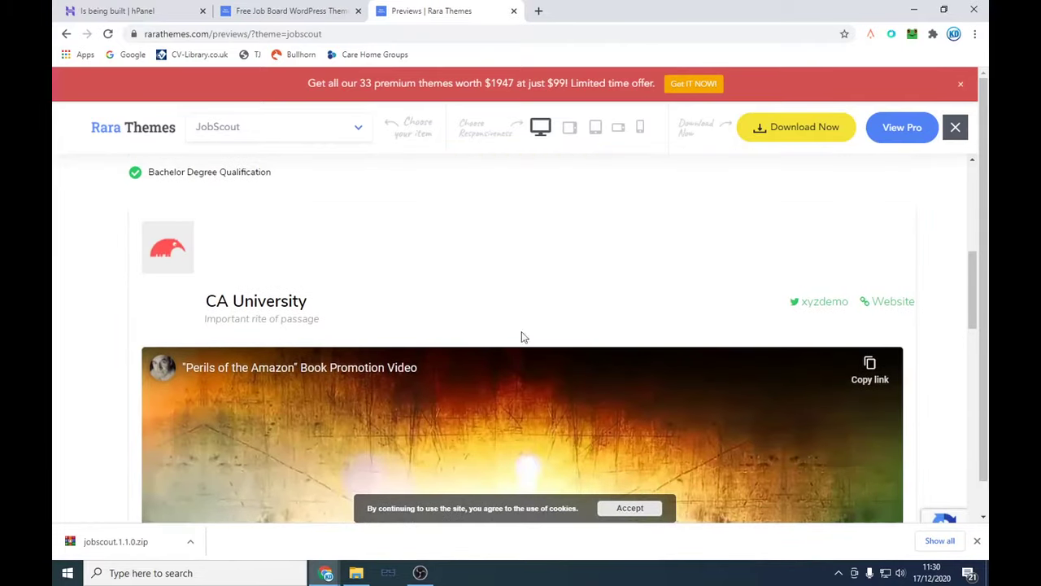
{"action": "scroll", "coordinate": [523, 337], "scroll_direction": "up", "scroll_amount": 4}
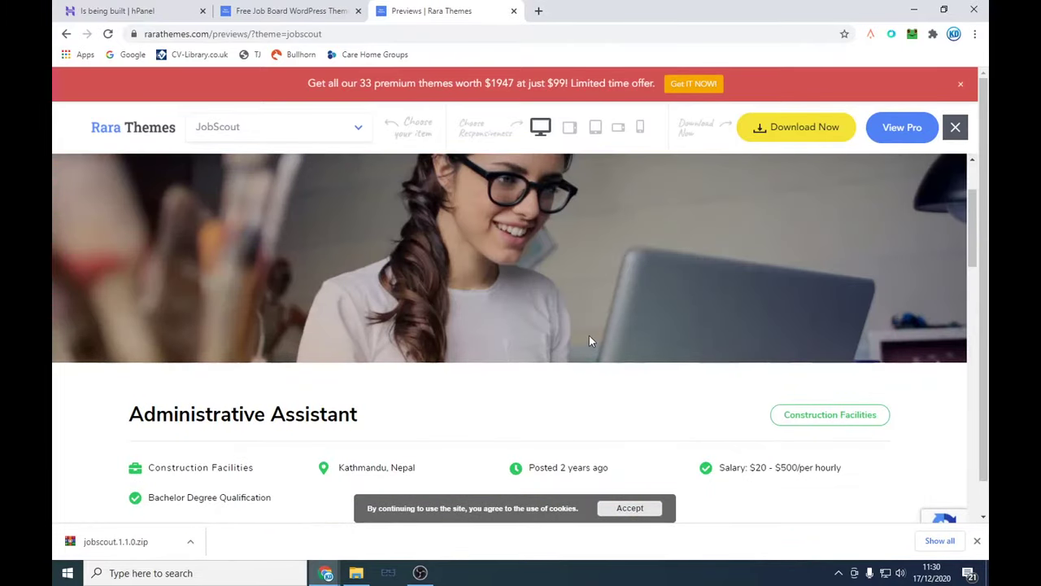
{"action": "scroll", "coordinate": [591, 339], "scroll_direction": "down", "scroll_amount": 2}
{"action": "left_click_drag", "start_coordinate": [861, 345], "coordinate": [469, 355]}
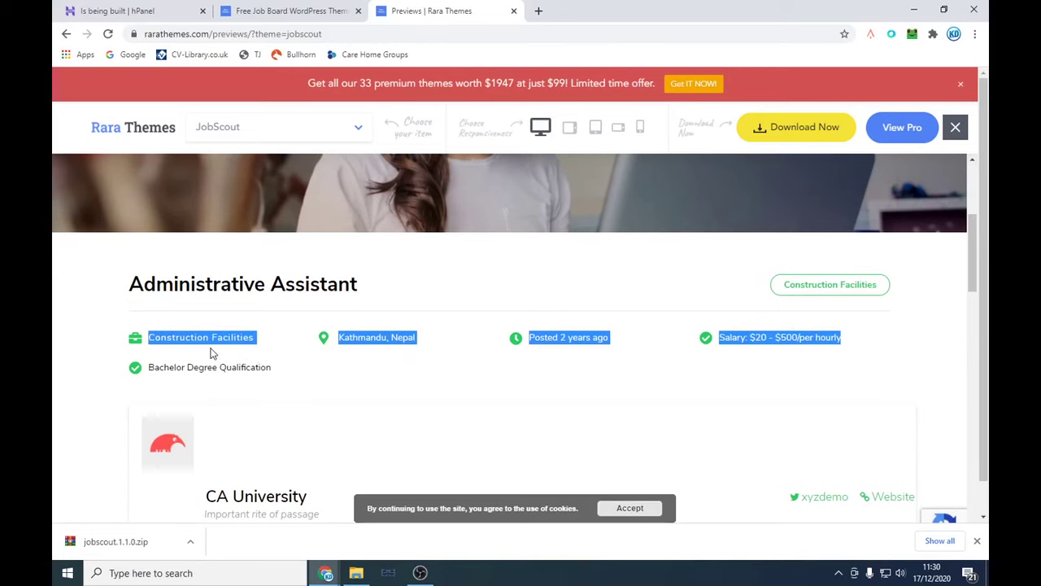
{"action": "left_click", "coordinate": [419, 279]}
{"action": "scroll", "coordinate": [419, 282], "scroll_direction": "up", "scroll_amount": 5}
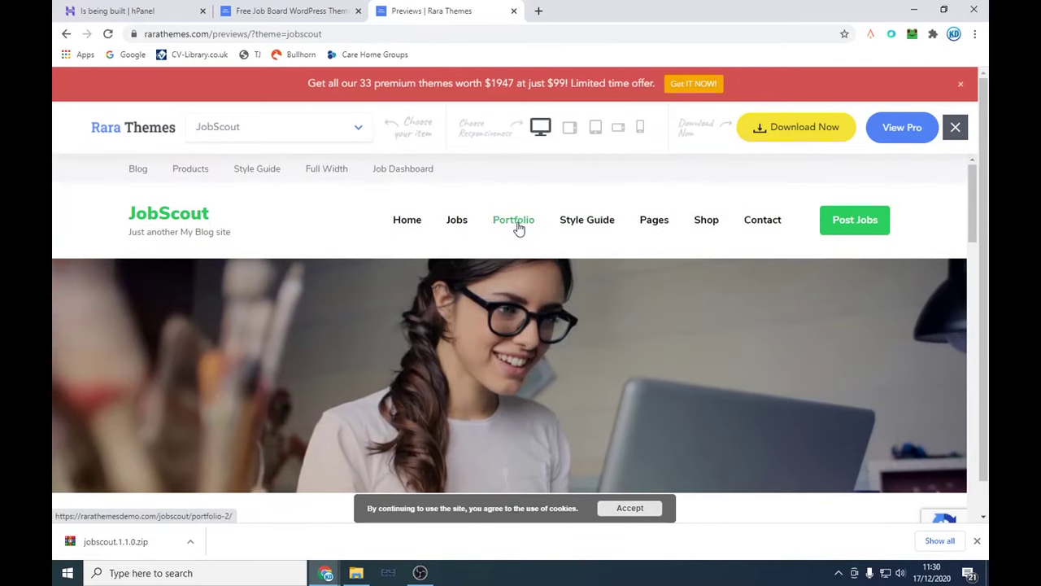
Step: Return to the Hostinger website setup page and try to open the new site's WordPress admin area
{"action": "left_click", "coordinate": [144, 10]}
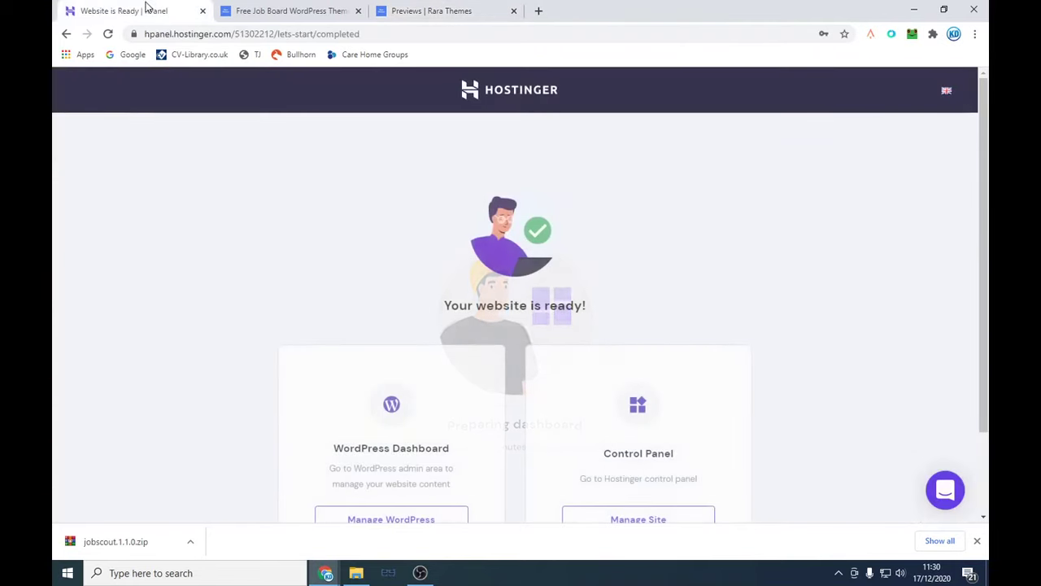
{"action": "scroll", "coordinate": [598, 189], "scroll_direction": "down", "scroll_amount": 2}
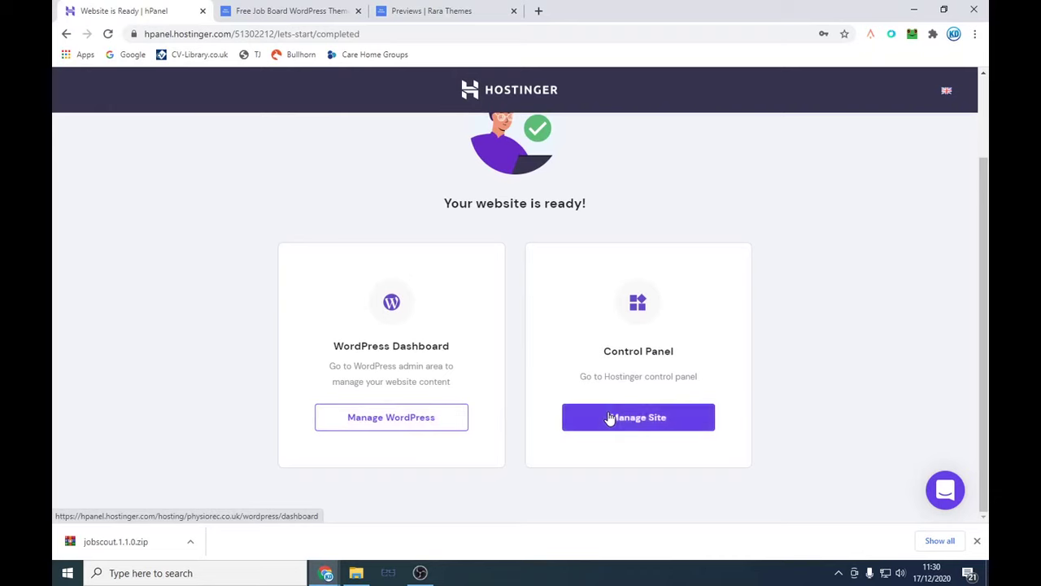
{"action": "left_click", "coordinate": [413, 418]}
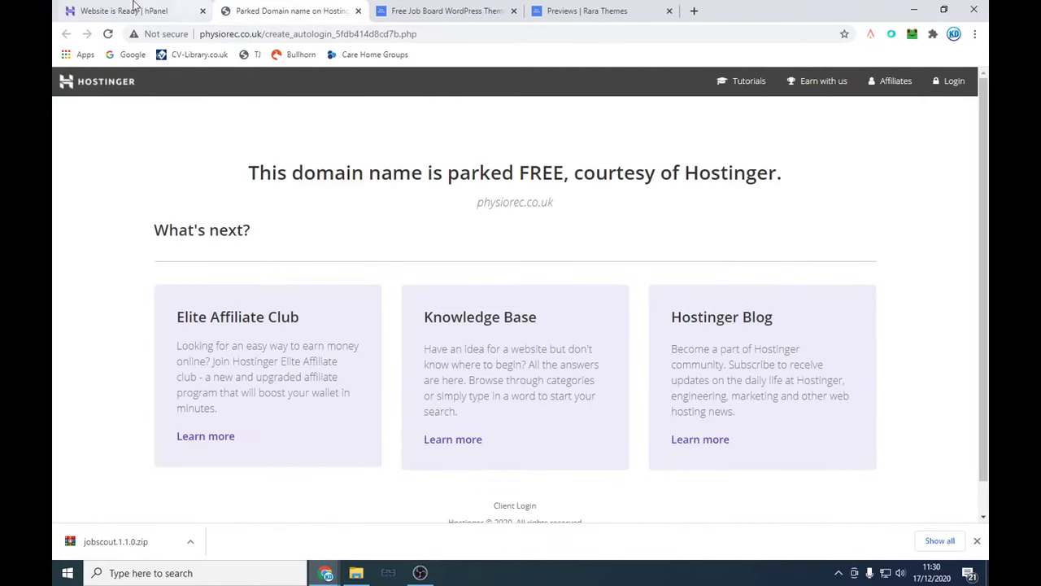
Step: From the Hostinger setup page, open the site's control panel and look through the WordPress core, speed and security settings
{"action": "left_click", "coordinate": [185, 10]}
{"action": "left_click", "coordinate": [602, 416]}
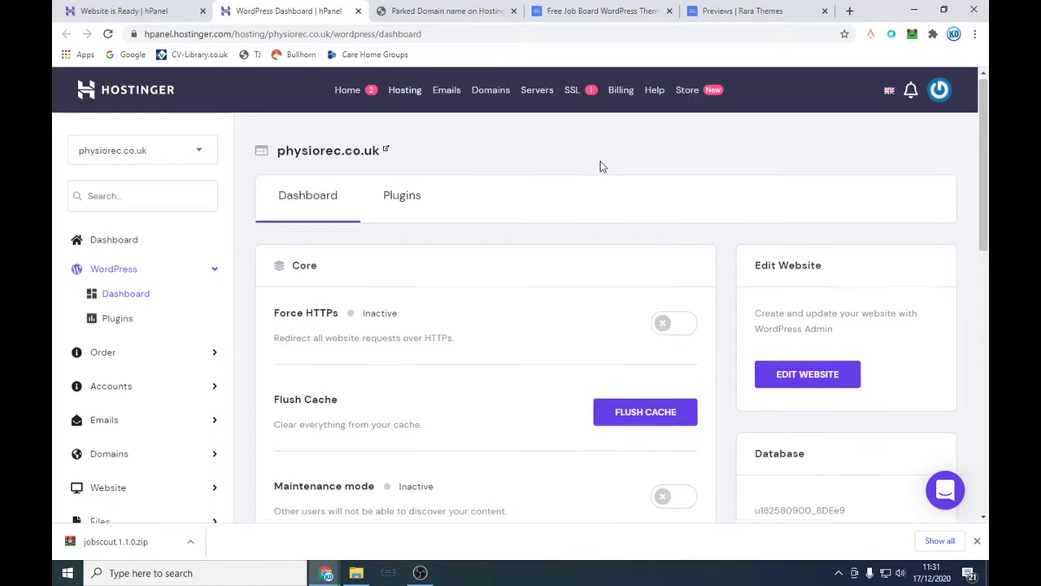
{"action": "scroll", "coordinate": [600, 161], "scroll_direction": "down", "scroll_amount": 5}
{"action": "scroll", "coordinate": [601, 166], "scroll_direction": "down", "scroll_amount": 3}
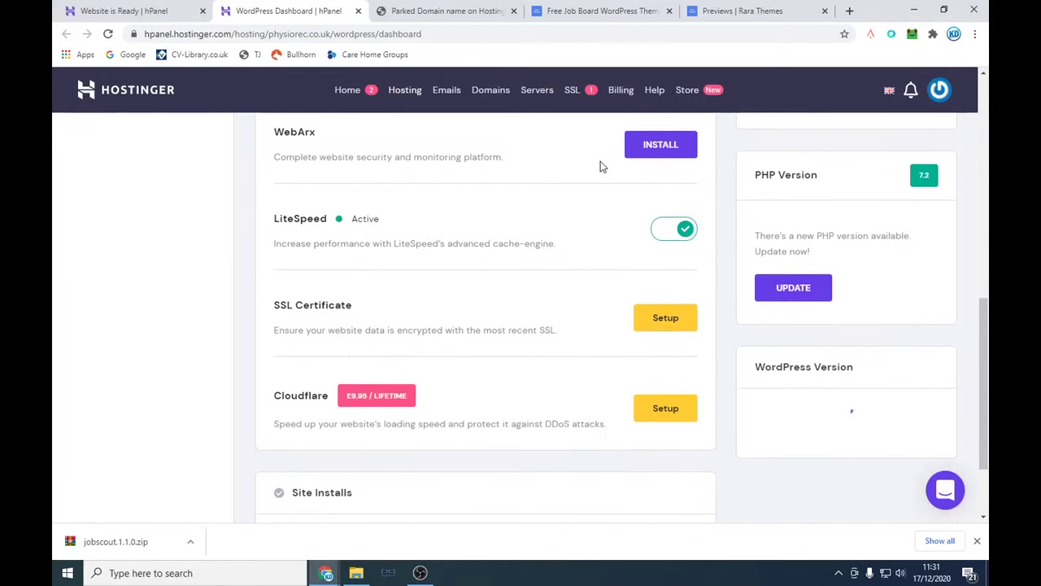
{"action": "scroll", "coordinate": [588, 179], "scroll_direction": "down", "scroll_amount": 2}
{"action": "scroll", "coordinate": [242, 353], "scroll_direction": "up", "scroll_amount": 6}
{"action": "scroll", "coordinate": [242, 350], "scroll_direction": "up", "scroll_amount": 2}
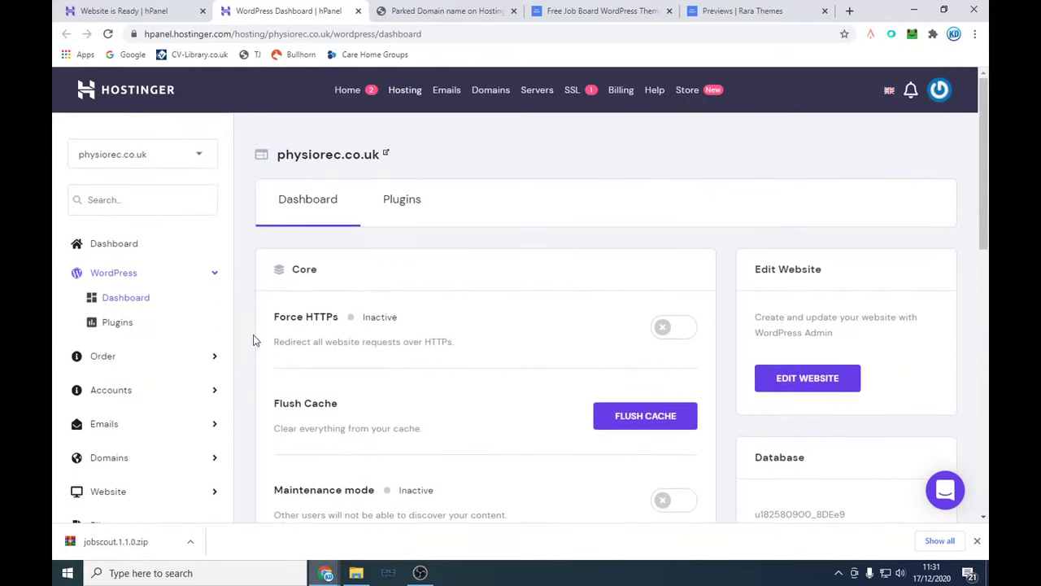
Step: Find the advanced hosting settings for physiorec.co.uk and open the DNS Zone Editor
{"action": "scroll", "coordinate": [248, 340], "scroll_direction": "down", "scroll_amount": 3}
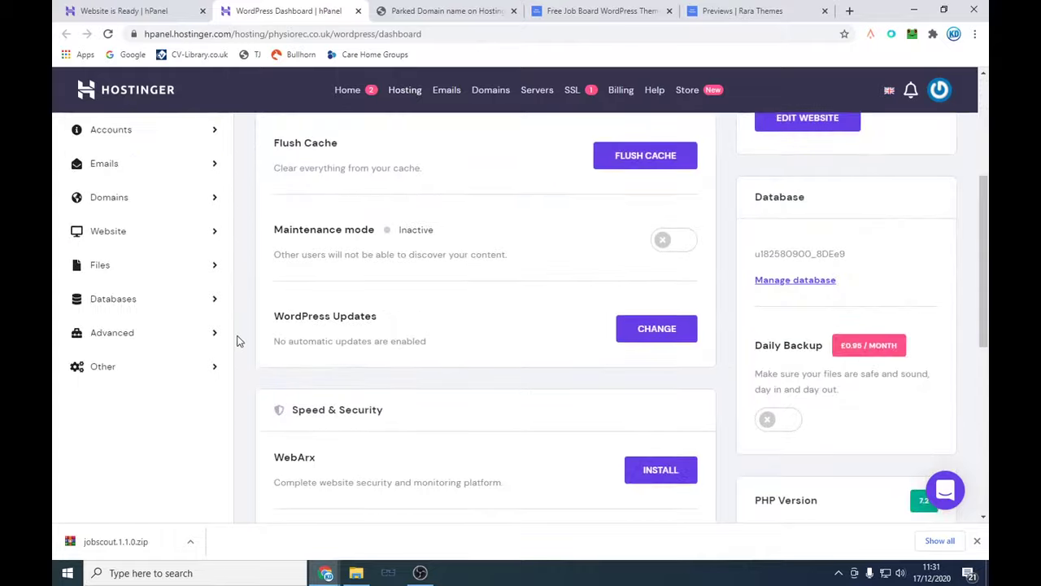
{"action": "left_click", "coordinate": [195, 368]}
{"action": "scroll", "coordinate": [195, 368], "scroll_direction": "down", "scroll_amount": 3}
{"action": "scroll", "coordinate": [197, 370], "scroll_direction": "up", "scroll_amount": 6}
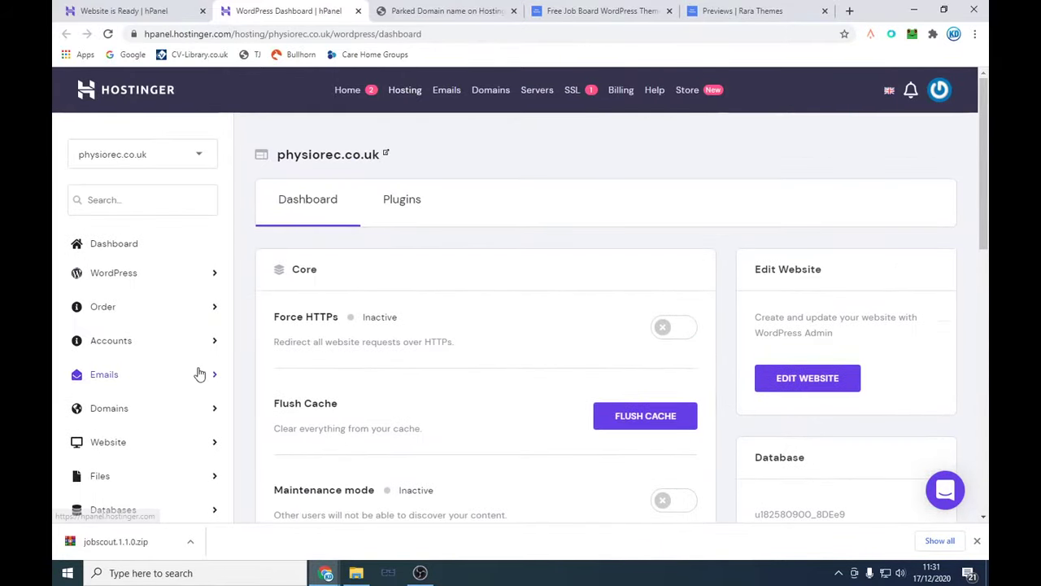
{"action": "left_click", "coordinate": [183, 277]}
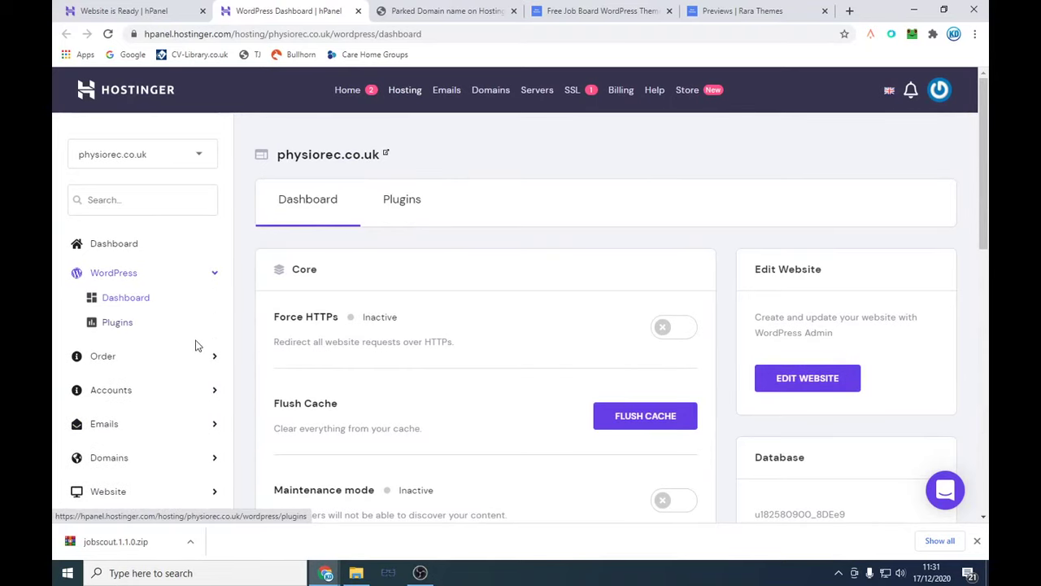
{"action": "scroll", "coordinate": [201, 310], "scroll_direction": "down", "scroll_amount": 2}
{"action": "left_click", "coordinate": [195, 262]}
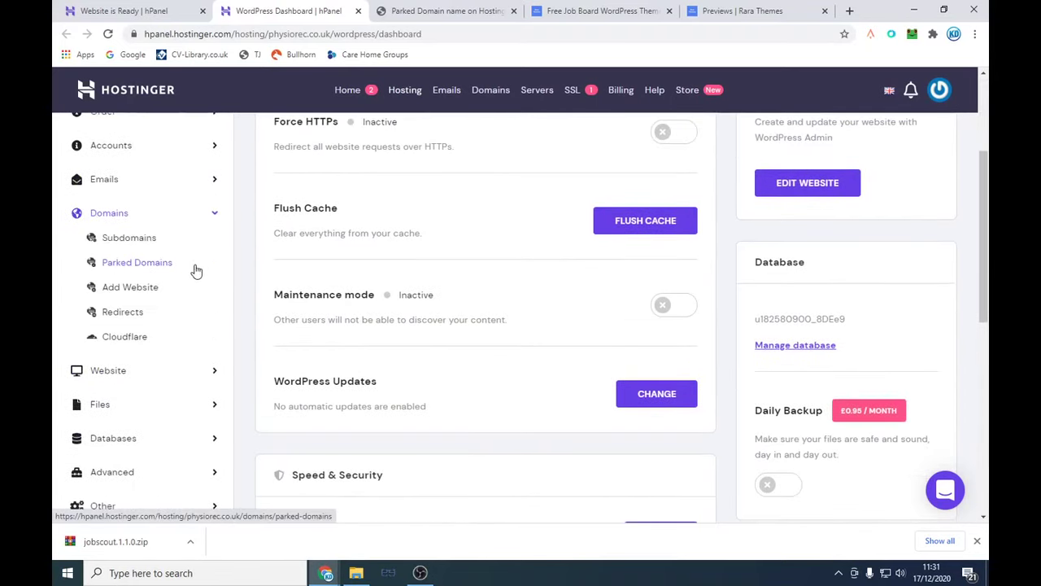
{"action": "scroll", "coordinate": [195, 267], "scroll_direction": "down", "scroll_amount": 4}
{"action": "scroll", "coordinate": [206, 241], "scroll_direction": "up", "scroll_amount": 2}
{"action": "left_click", "coordinate": [189, 342]}
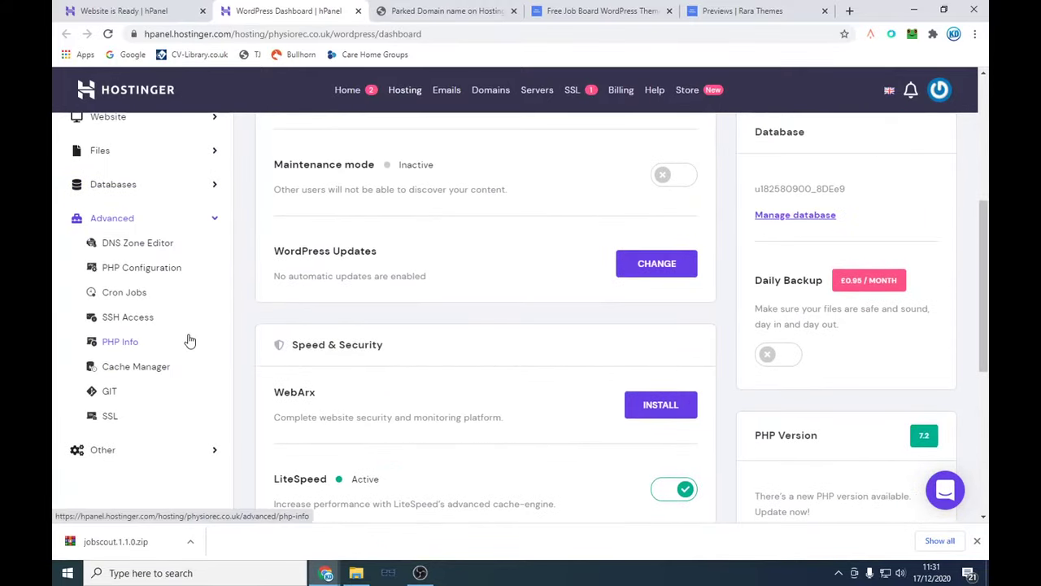
{"action": "left_click", "coordinate": [138, 243]}
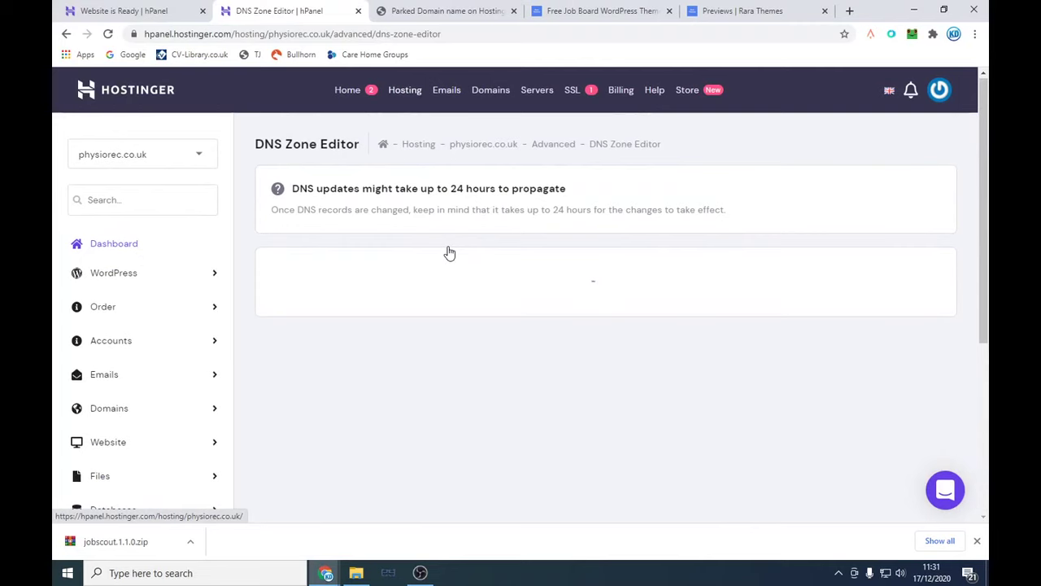
Step: Read the notice about DNS propagation time and review the domain's full list of DNS records
{"action": "left_click_drag", "start_coordinate": [450, 188], "coordinate": [573, 191]}
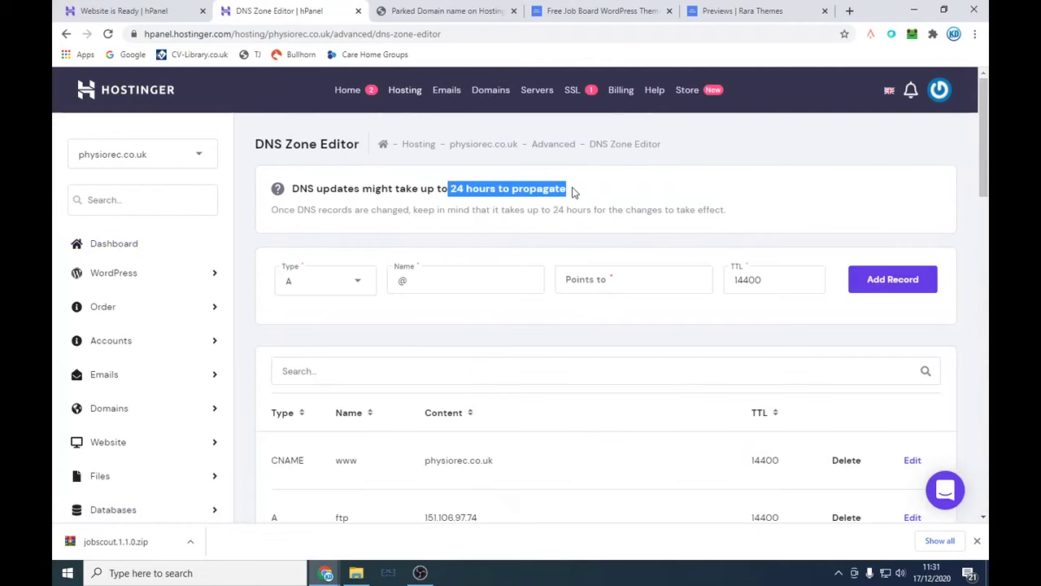
{"action": "left_click", "coordinate": [572, 191]}
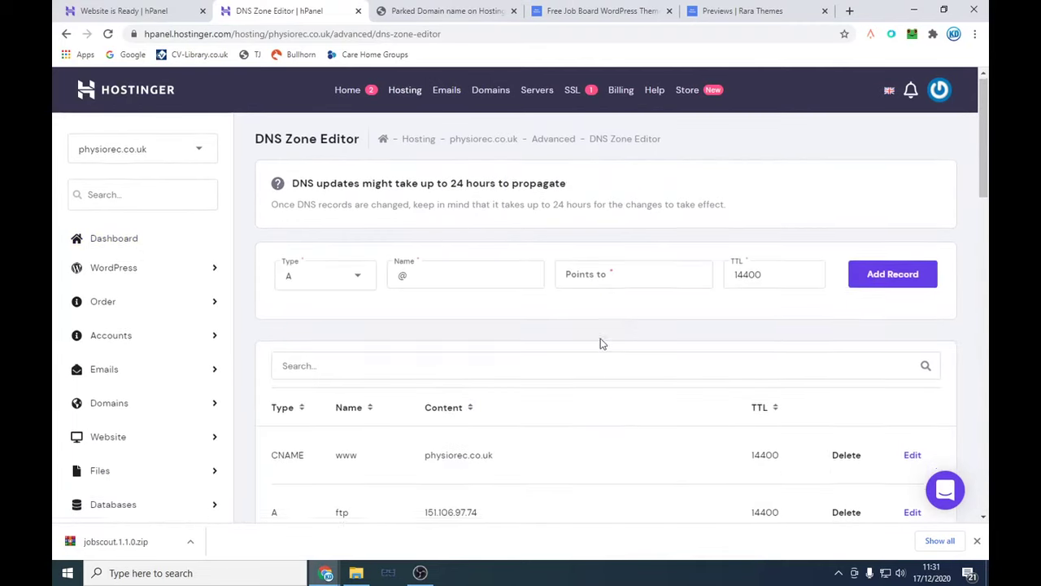
{"action": "scroll", "coordinate": [599, 343], "scroll_direction": "down", "scroll_amount": 7}
{"action": "scroll", "coordinate": [600, 343], "scroll_direction": "down", "scroll_amount": 8}
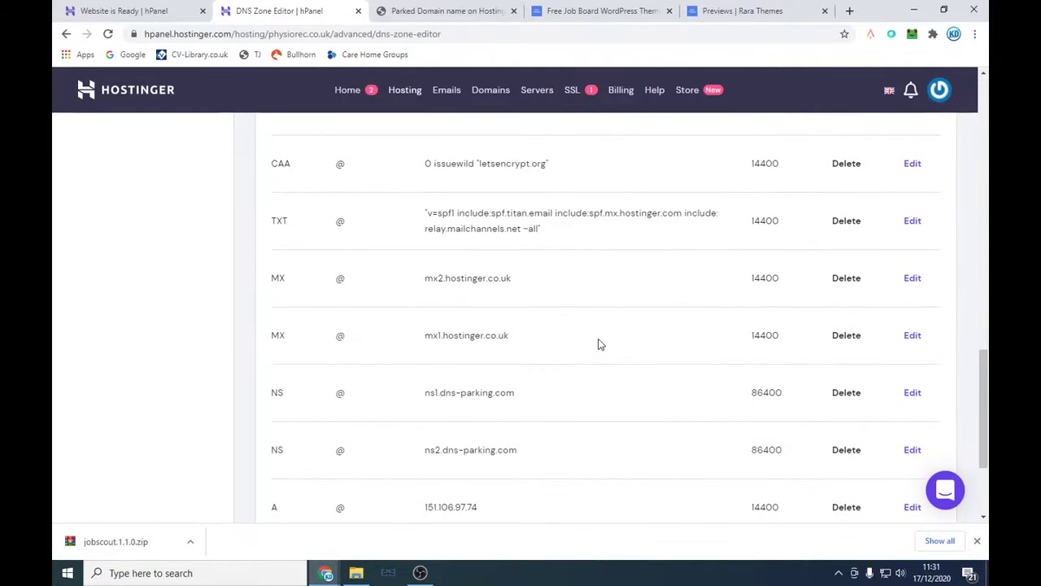
{"action": "scroll", "coordinate": [598, 347], "scroll_direction": "up", "scroll_amount": 15}
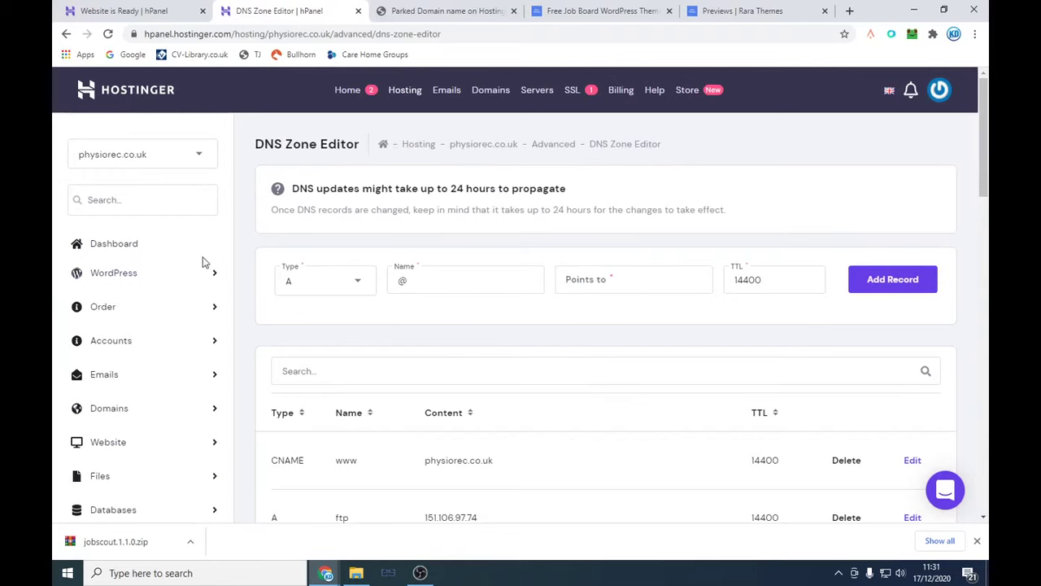
Step: Open the hosting account overview for physiorec.co.uk and refresh its account usage details
{"action": "left_click", "coordinate": [95, 247]}
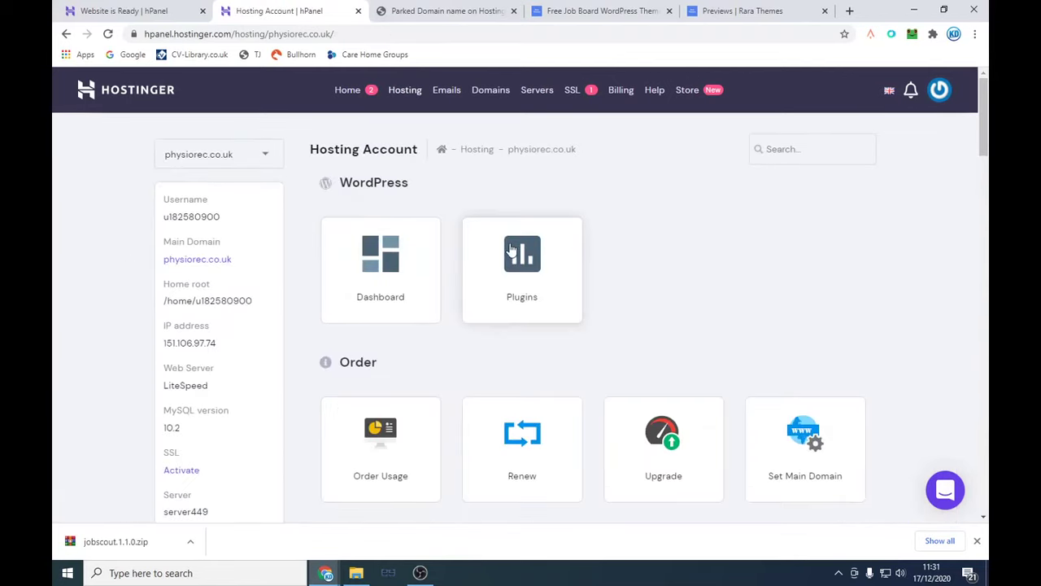
{"action": "scroll", "coordinate": [587, 283], "scroll_direction": "down", "scroll_amount": 3}
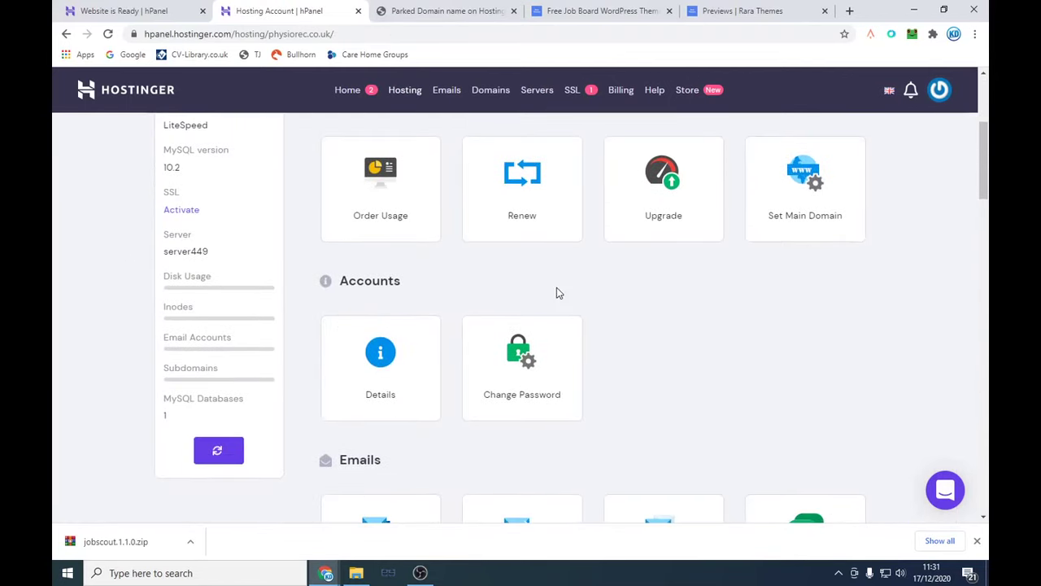
{"action": "scroll", "coordinate": [558, 292], "scroll_direction": "up", "scroll_amount": 3}
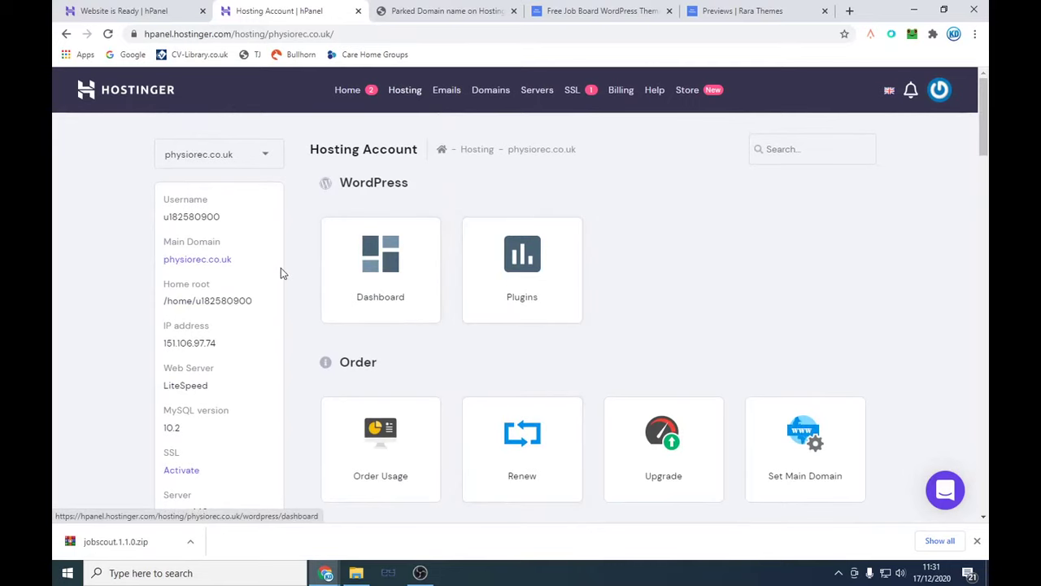
{"action": "scroll", "coordinate": [281, 271], "scroll_direction": "down", "scroll_amount": 5}
{"action": "left_click", "coordinate": [220, 323]}
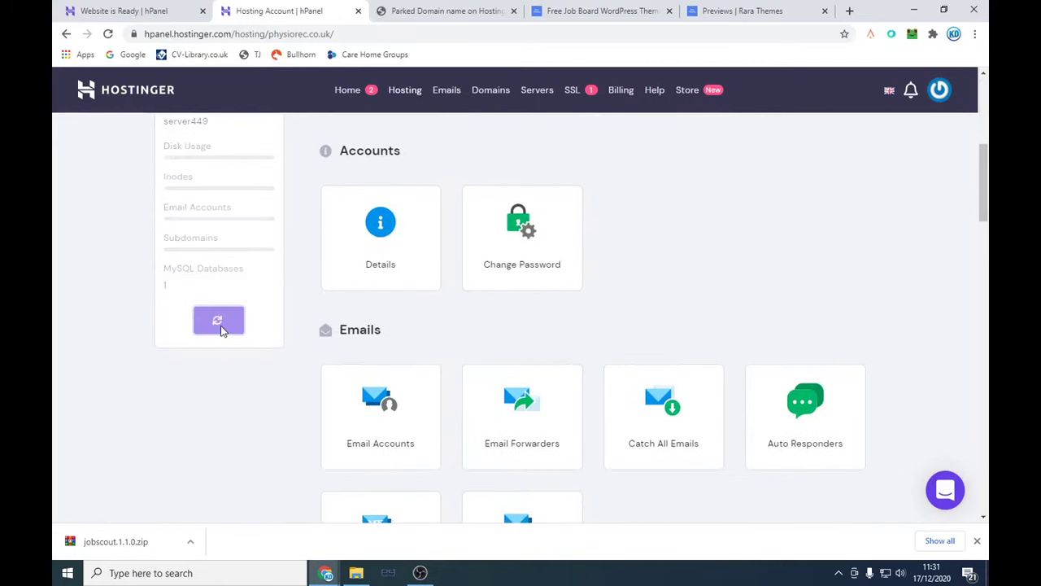
Step: Go from the setup completion page to the Hostinger home page and open hosting management for physiorec.co.uk
{"action": "left_click", "coordinate": [134, 10]}
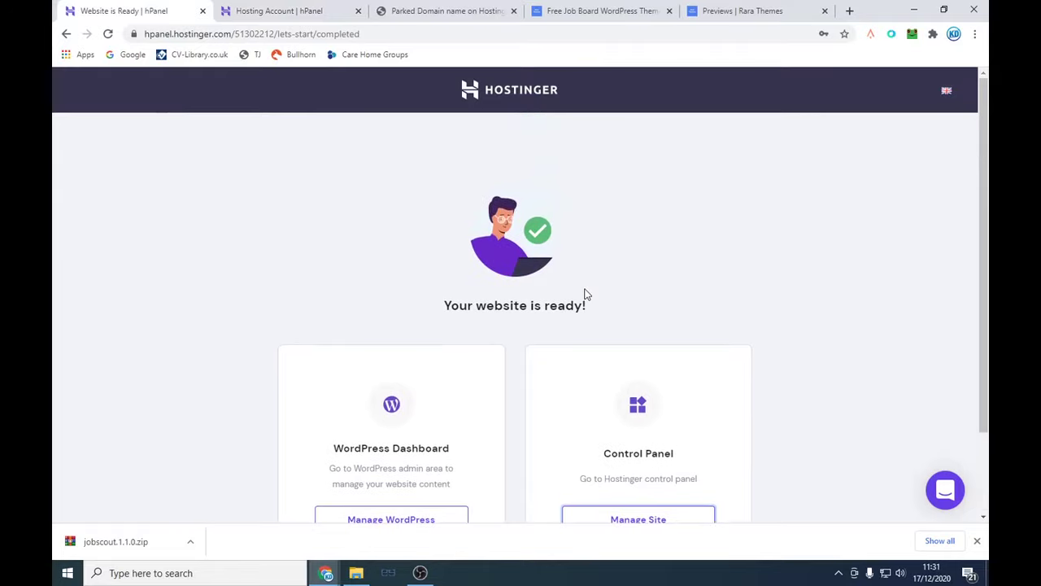
{"action": "left_click", "coordinate": [505, 97]}
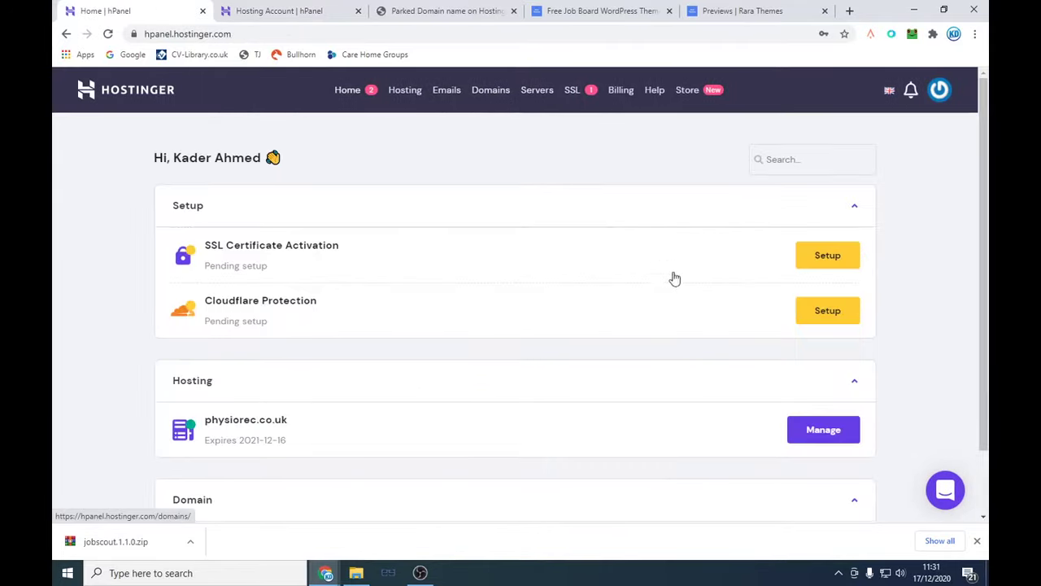
{"action": "left_click", "coordinate": [814, 430]}
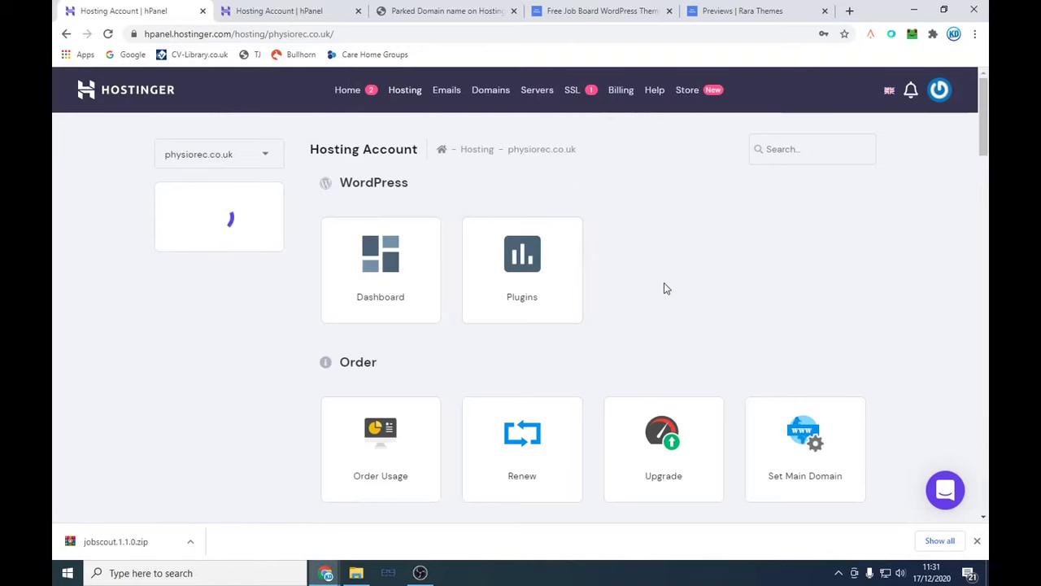
Step: Look through the hosting account's tools for physiorec.co.uk, from orders, emails and domains to files, databases and advanced settings
{"action": "scroll", "coordinate": [665, 287], "scroll_direction": "down", "scroll_amount": 3}
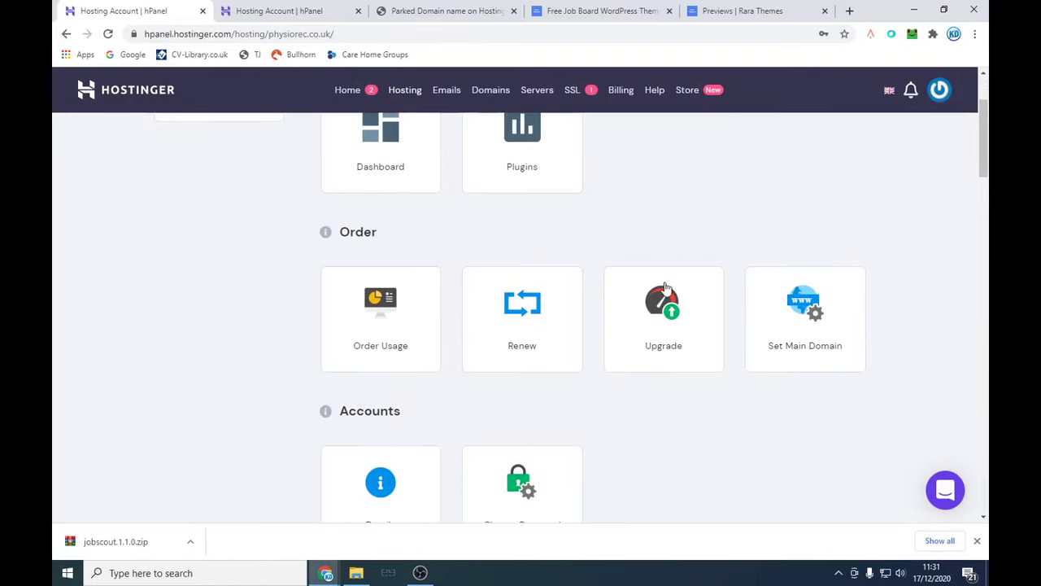
{"action": "scroll", "coordinate": [664, 287], "scroll_direction": "down", "scroll_amount": 12}
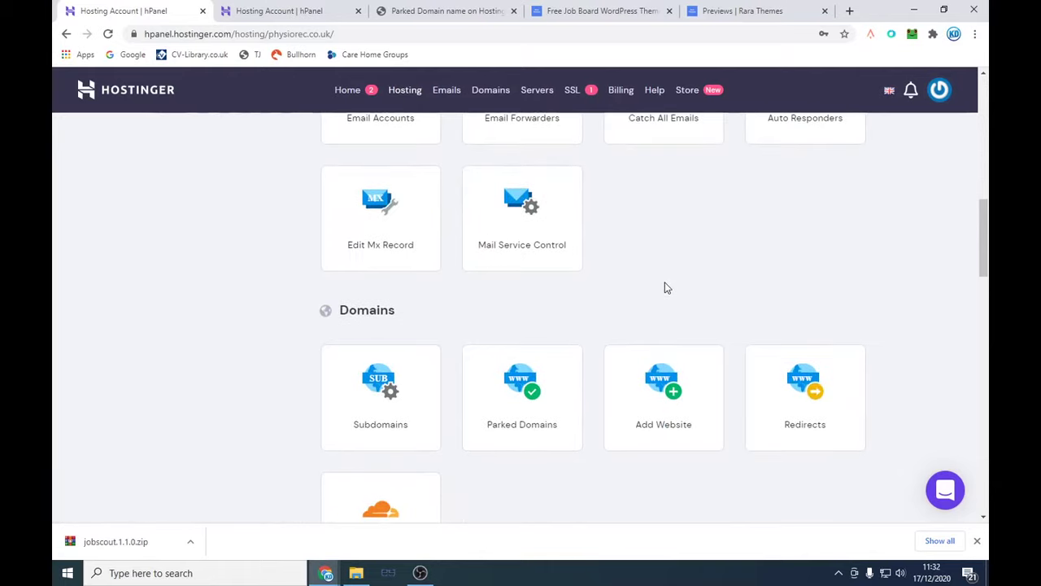
{"action": "scroll", "coordinate": [664, 287], "scroll_direction": "down", "scroll_amount": 5}
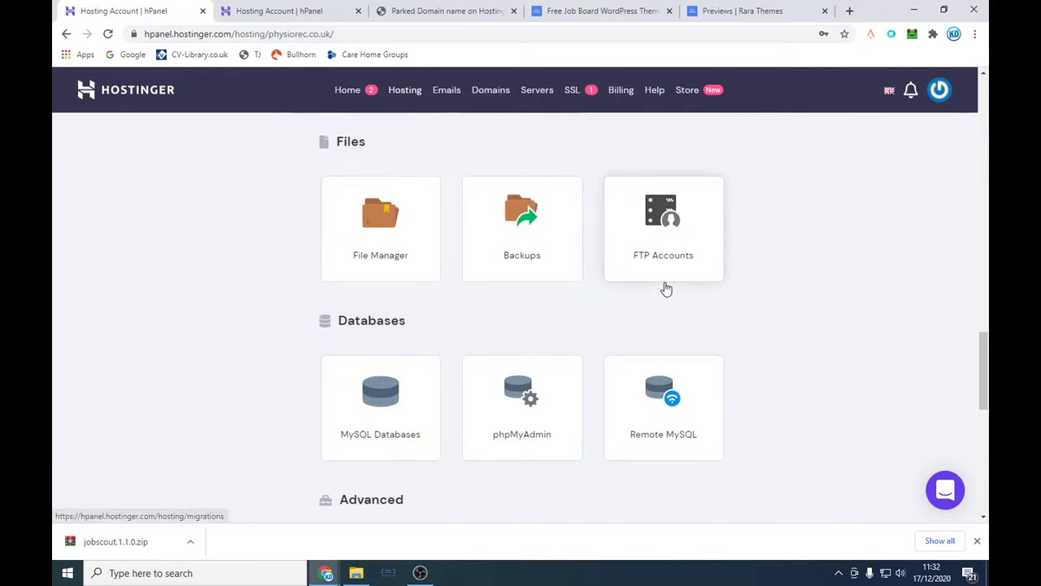
{"action": "scroll", "coordinate": [665, 287], "scroll_direction": "down", "scroll_amount": 6}
{"action": "scroll", "coordinate": [665, 287], "scroll_direction": "down", "scroll_amount": 1}
{"action": "scroll", "coordinate": [413, 349], "scroll_direction": "up", "scroll_amount": 3}
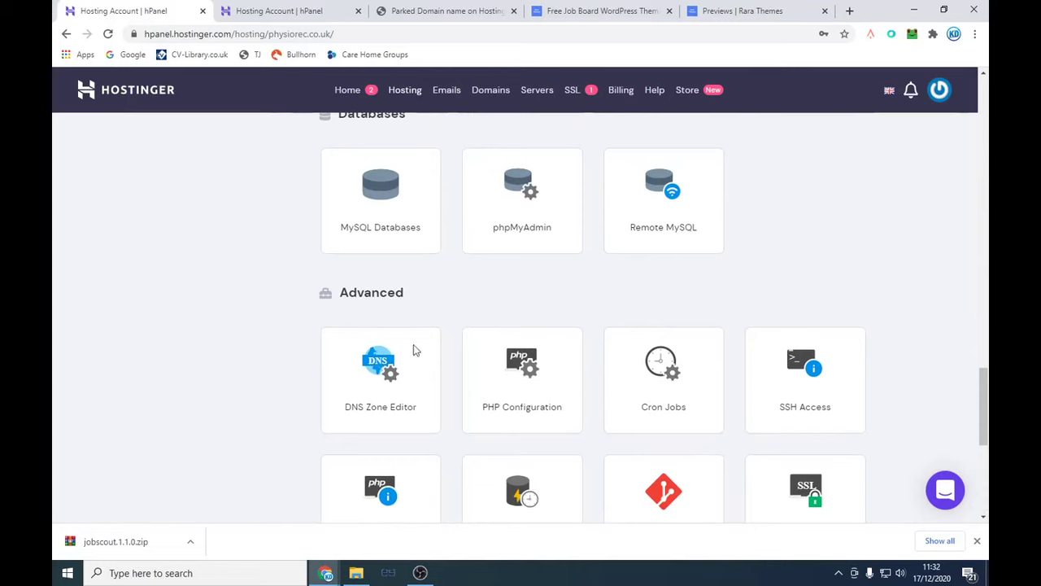
{"action": "scroll", "coordinate": [370, 370], "scroll_direction": "down", "scroll_amount": 2}
{"action": "scroll", "coordinate": [382, 244], "scroll_direction": "down", "scroll_amount": 3}
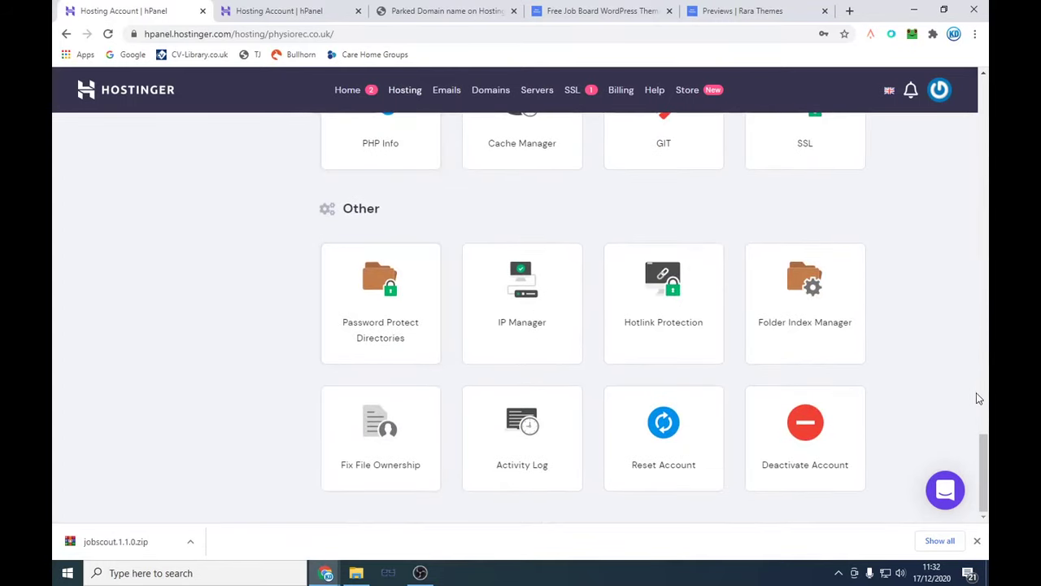
{"action": "left_click_drag", "start_coordinate": [987, 442], "coordinate": [953, 60]}
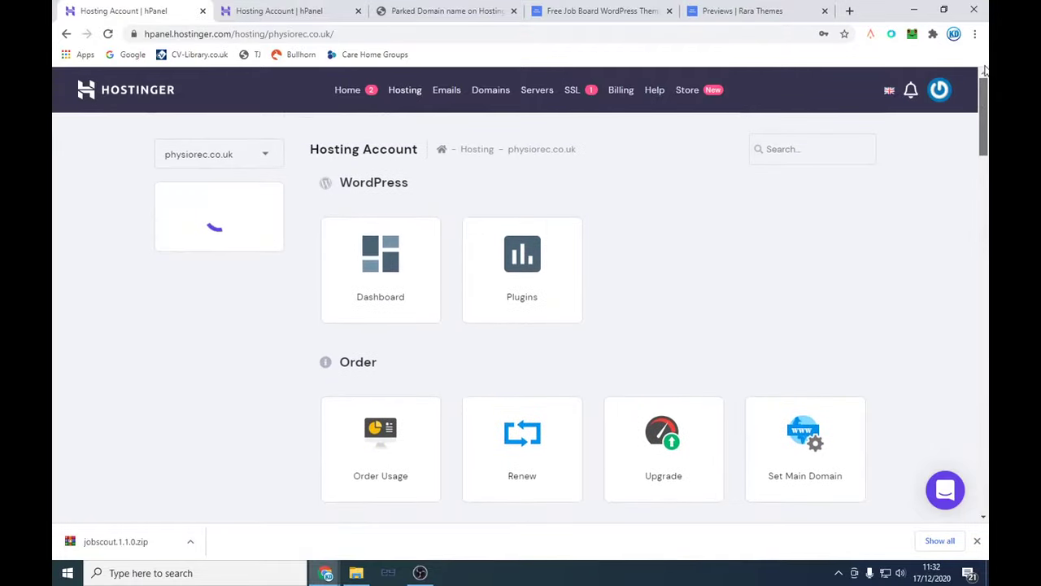
Step: In the parked-domain page's address, remove the autologin path and load plain physiorec.co.uk
{"action": "left_click", "coordinate": [471, 8]}
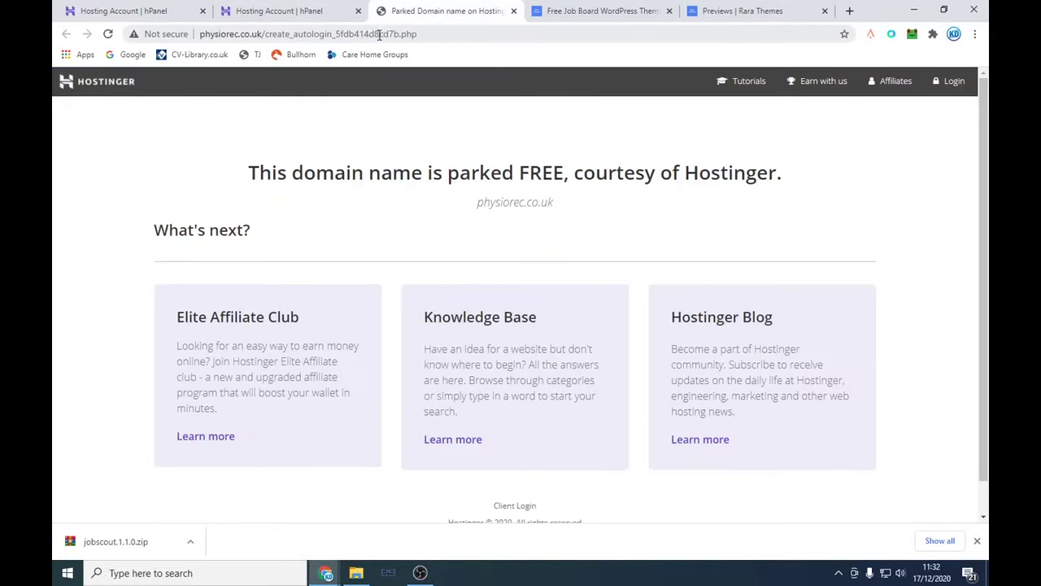
{"action": "left_click_drag", "start_coordinate": [265, 35], "coordinate": [494, 54]}
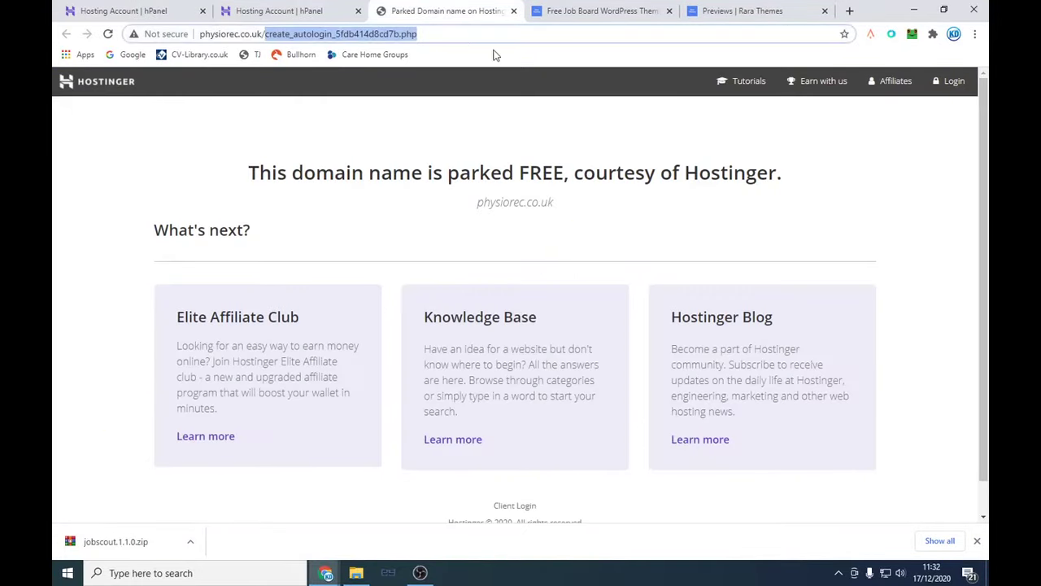
{"action": "key", "text": "BackSpace"}
{"action": "key", "text": "Return"}
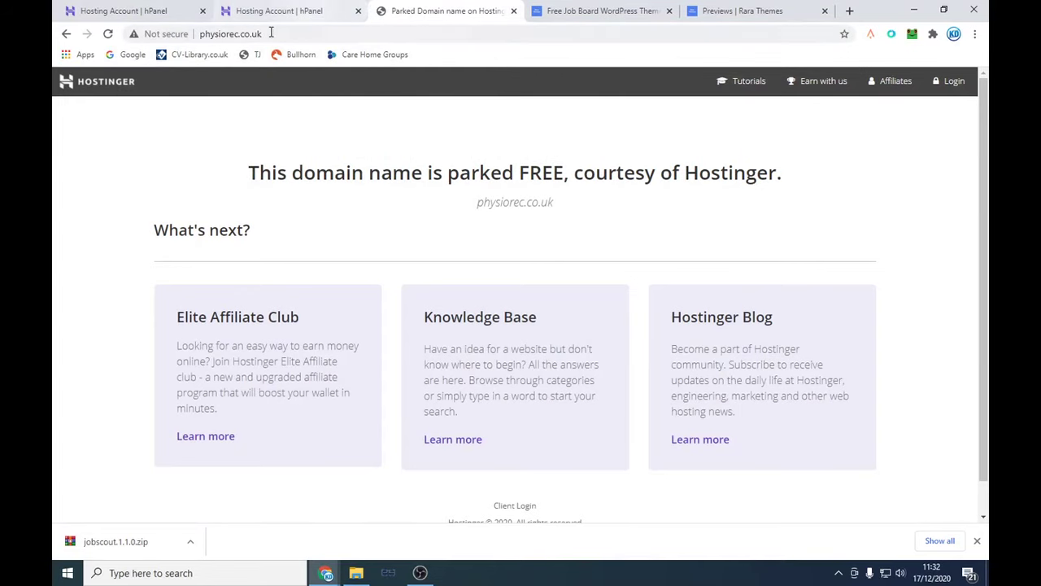
Step: Copy the physiorec.co.uk address and load it in a new incognito window
{"action": "right_click", "coordinate": [237, 34]}
{"action": "left_click", "coordinate": [294, 106]}
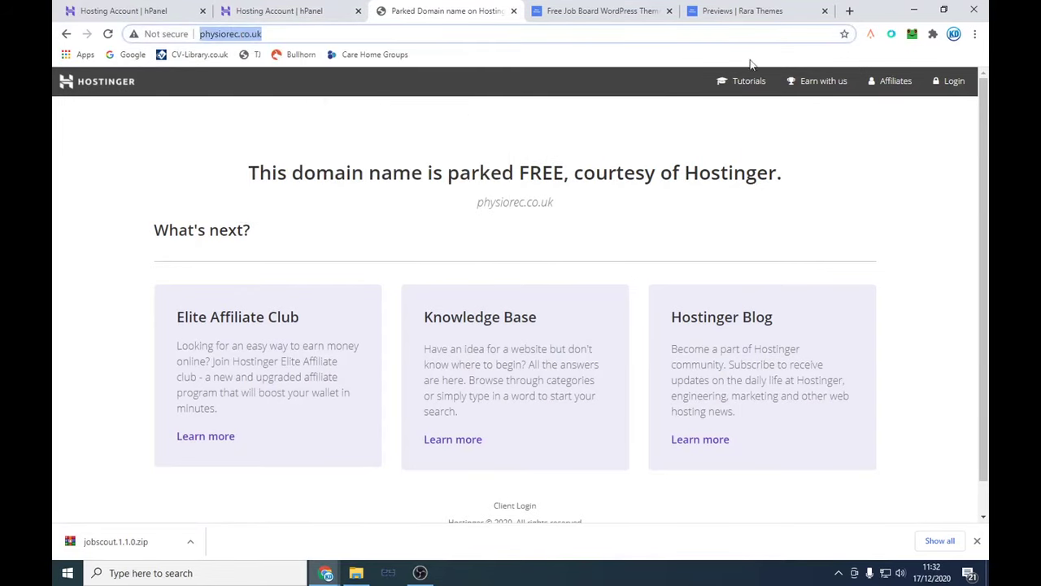
{"action": "left_click", "coordinate": [974, 37]}
{"action": "left_click", "coordinate": [907, 85]}
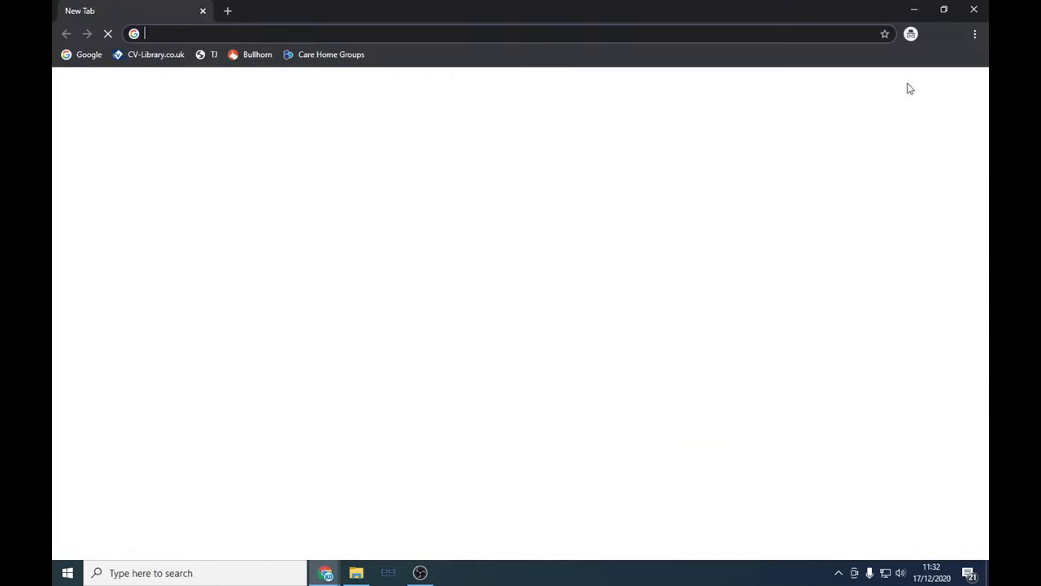
{"action": "key", "text": "ctrl+v"}
{"action": "key", "text": "Return"}
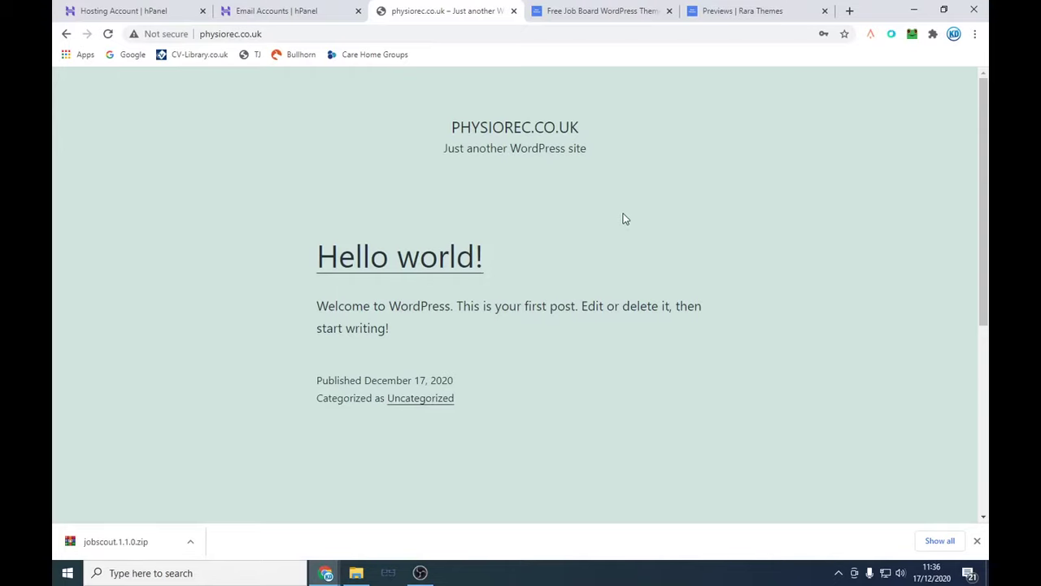
Step: Close the Email Accounts page, check the hosting account page and return to the physiorec.co.uk front page
{"action": "left_click", "coordinate": [356, 11]}
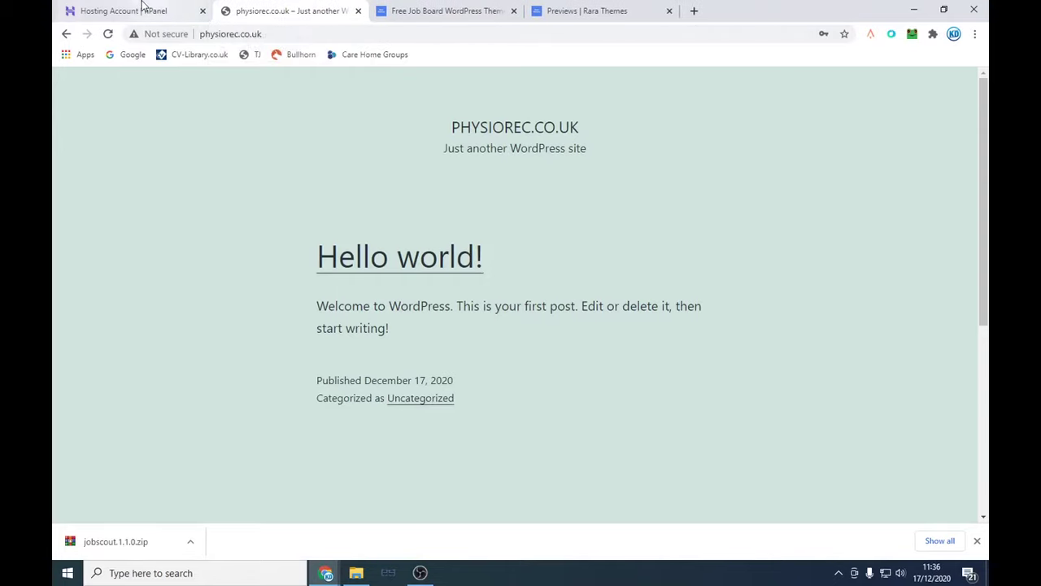
{"action": "left_click", "coordinate": [144, 9]}
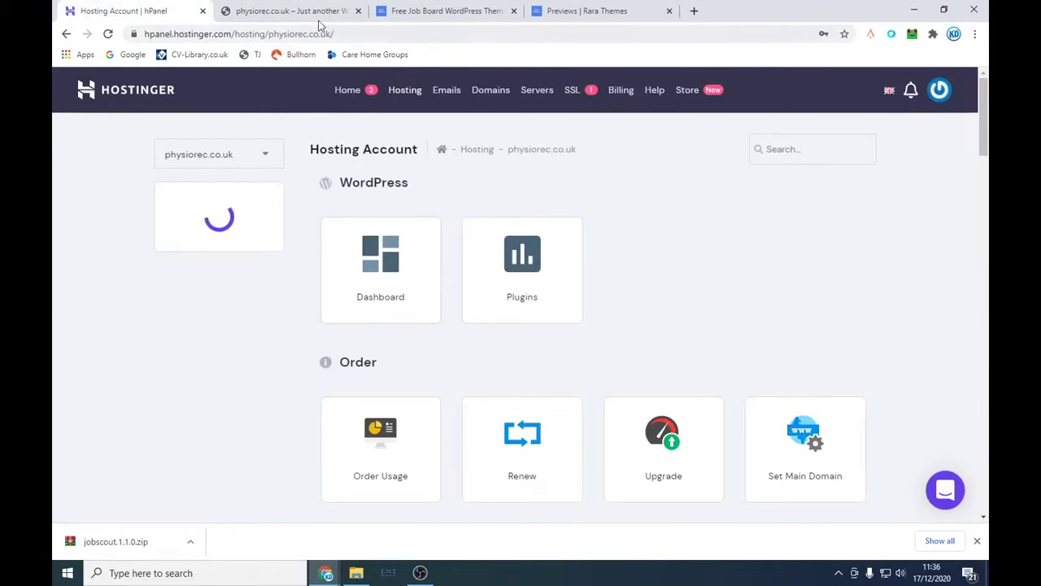
{"action": "left_click", "coordinate": [288, 10]}
{"action": "left_click_drag", "start_coordinate": [352, 99], "coordinate": [737, 410]}
{"action": "left_click", "coordinate": [737, 409]}
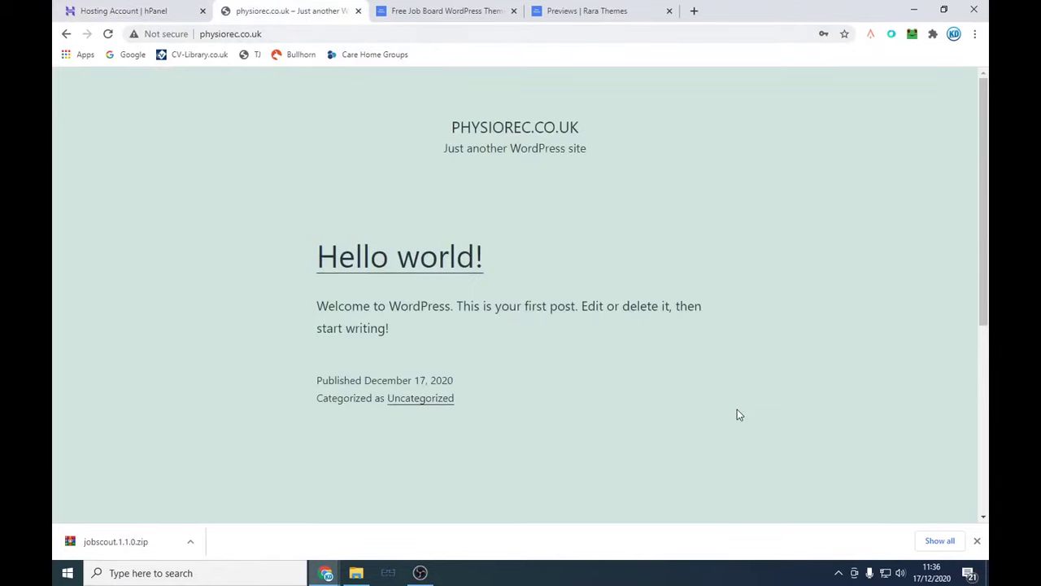
Step: Open the WordPress admin login page at physiorec.co.uk/wp-admin
{"action": "left_click", "coordinate": [329, 33]}
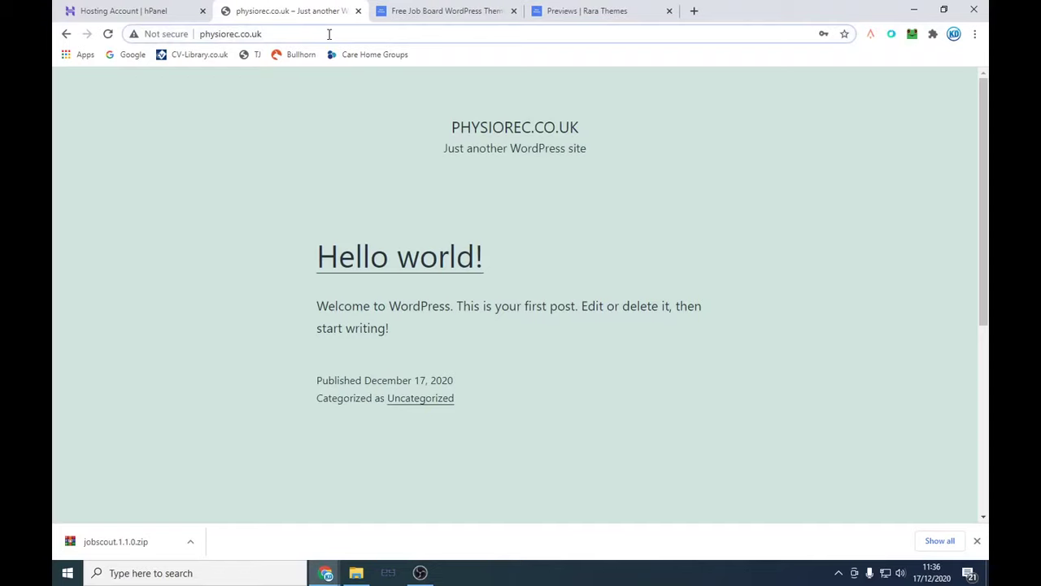
{"action": "type", "text": "/wp-ad"}
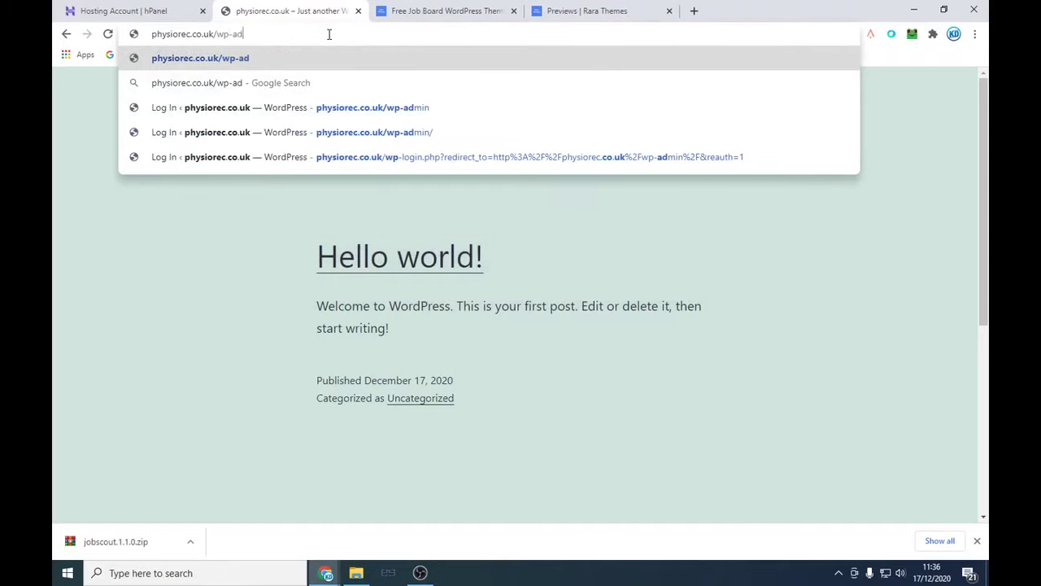
{"action": "type", "text": "min"}
{"action": "key", "text": "Return"}
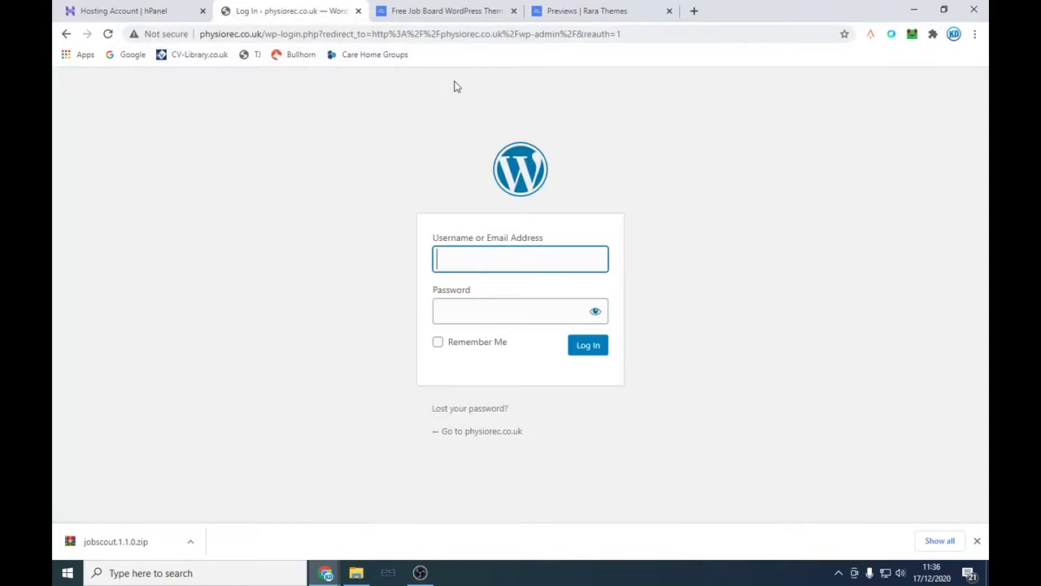
Step: Log in to the WordPress admin with the account's e-mail address and password
{"action": "type", "text": "kad"}
{"action": "key", "text": "Down"}
{"action": "key", "text": "Return"}
{"action": "key", "text": "Tab"}
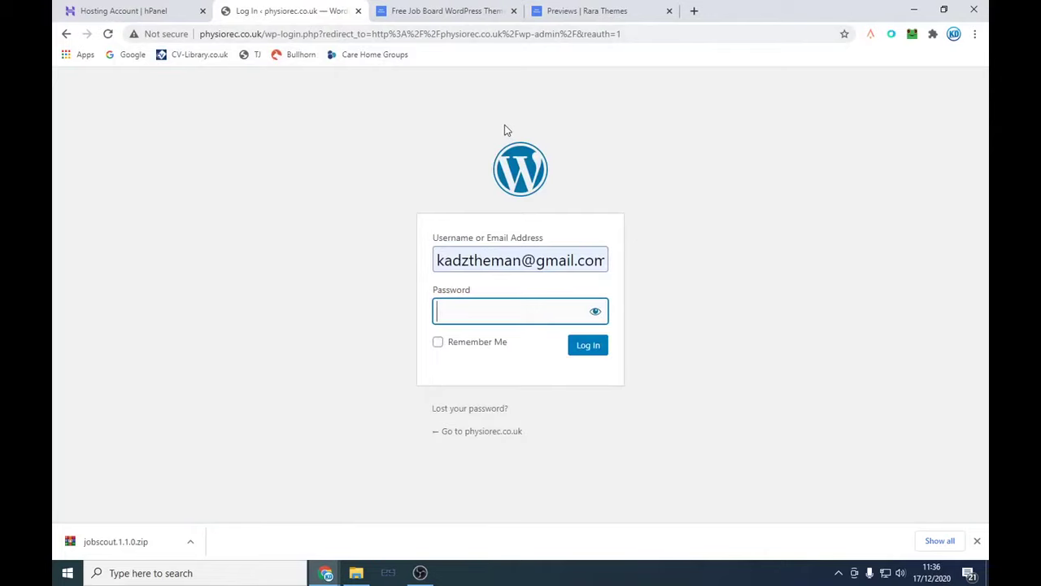
{"action": "key", "text": "ctrl+v"}
{"action": "left_click", "coordinate": [589, 345]}
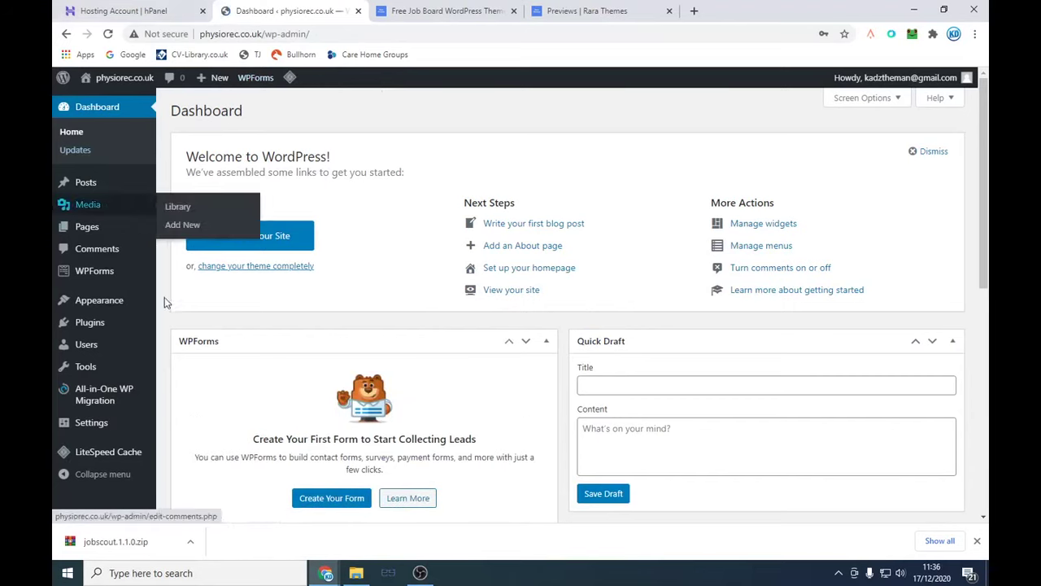
Step: Open the live physiorec.co.uk site in a separate browser tab, view it and return to the WordPress dashboard
{"action": "mouse_move", "coordinate": [144, 307]}
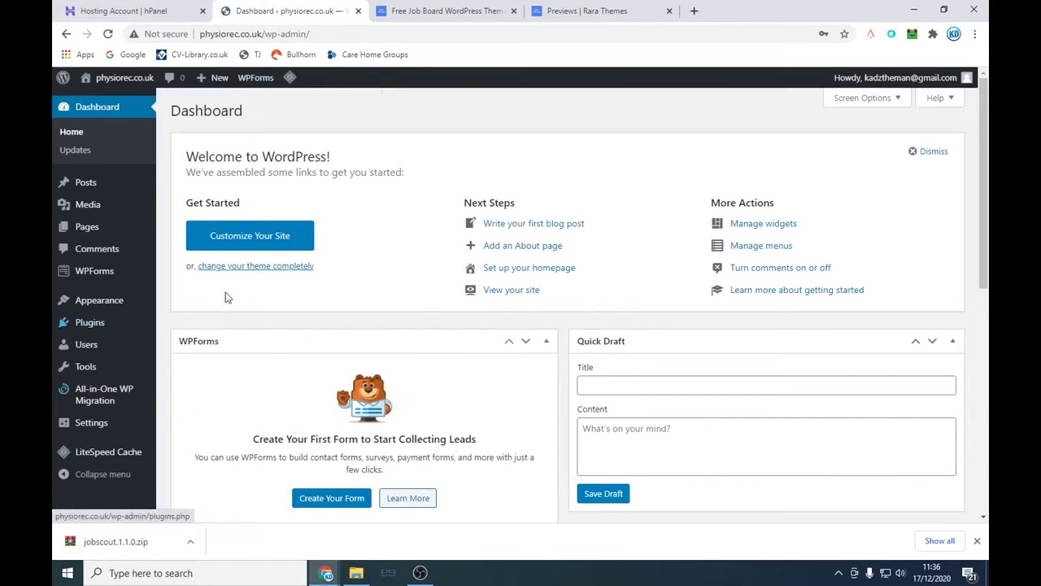
{"action": "right_click", "coordinate": [126, 78]}
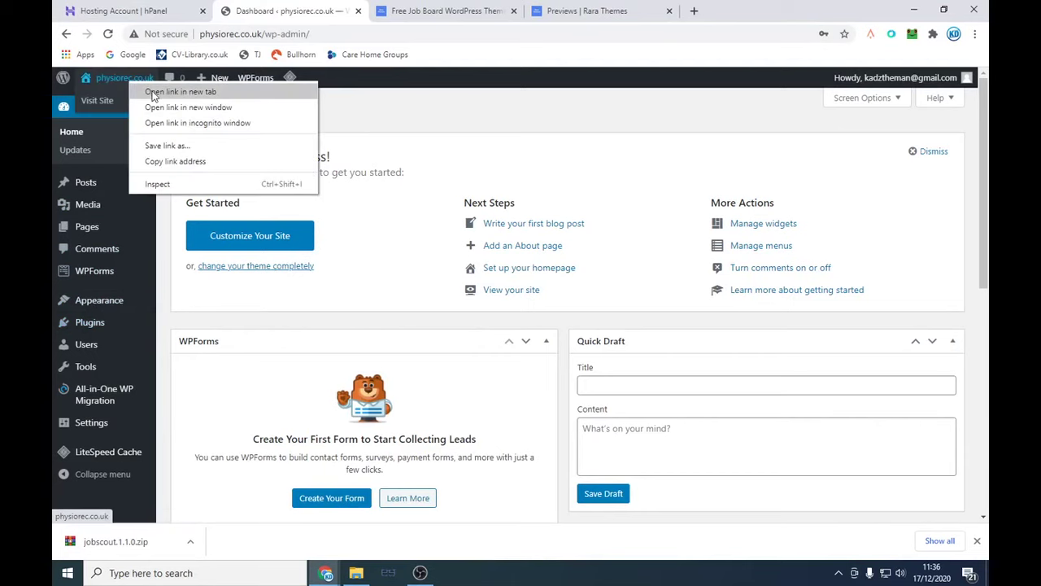
{"action": "left_click", "coordinate": [154, 86]}
{"action": "left_click", "coordinate": [439, 9]}
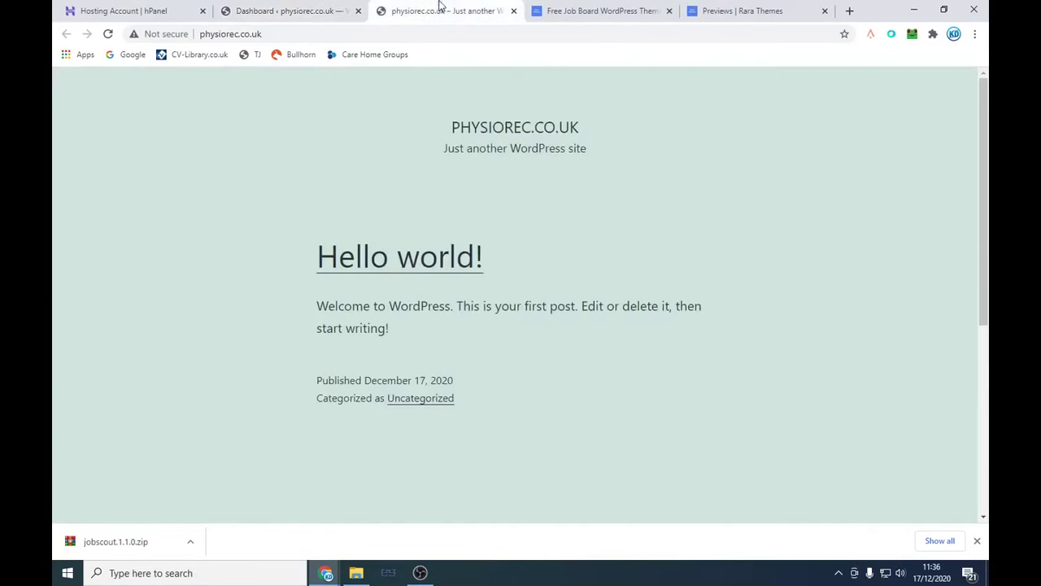
{"action": "left_click", "coordinate": [259, 8]}
Step: Go to the site's themes, start adding a new one and open the theme upload form
{"action": "mouse_move", "coordinate": [122, 310]}
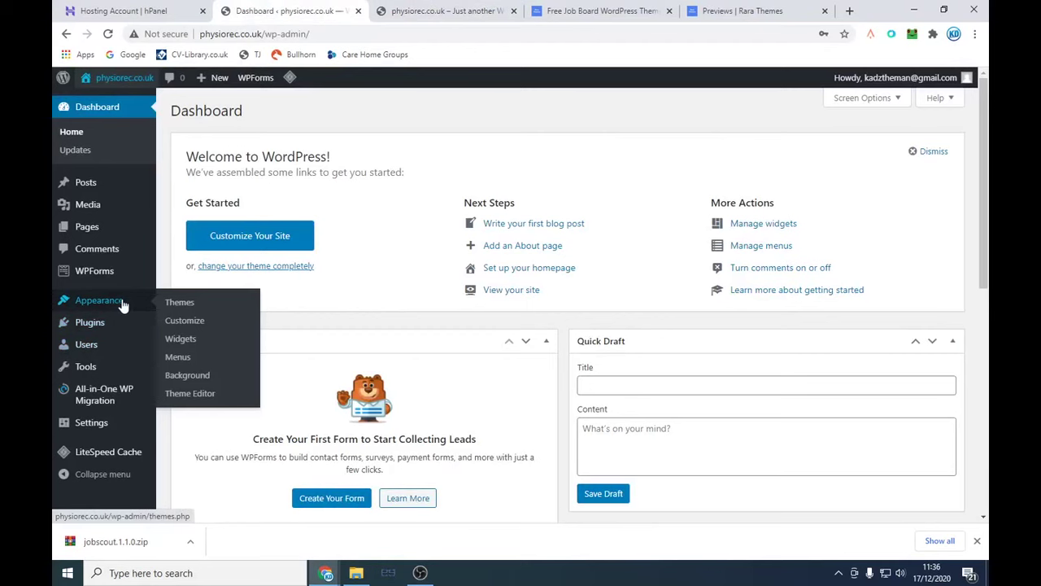
{"action": "left_click", "coordinate": [186, 307]}
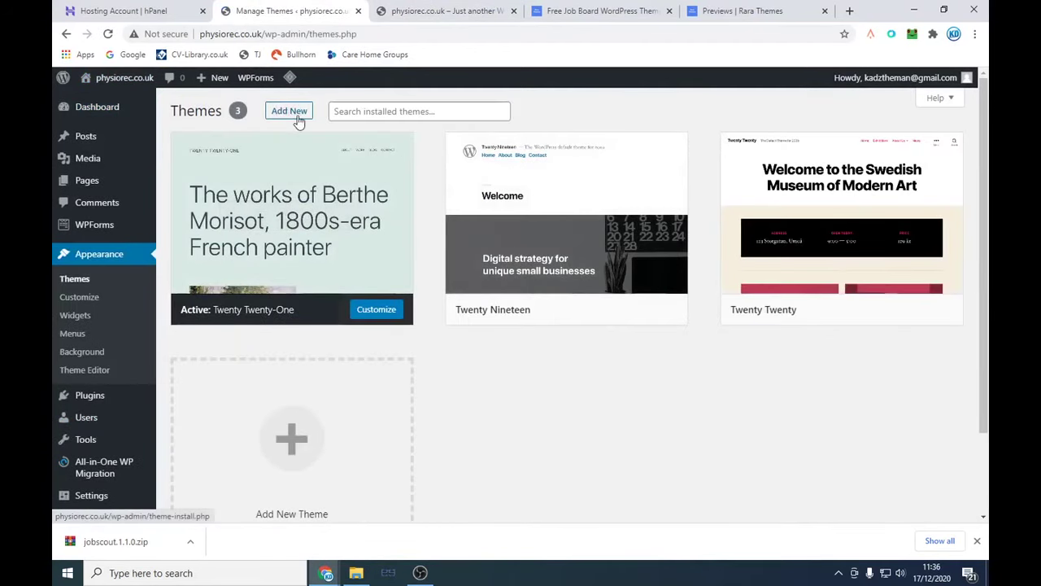
{"action": "left_click", "coordinate": [289, 113]}
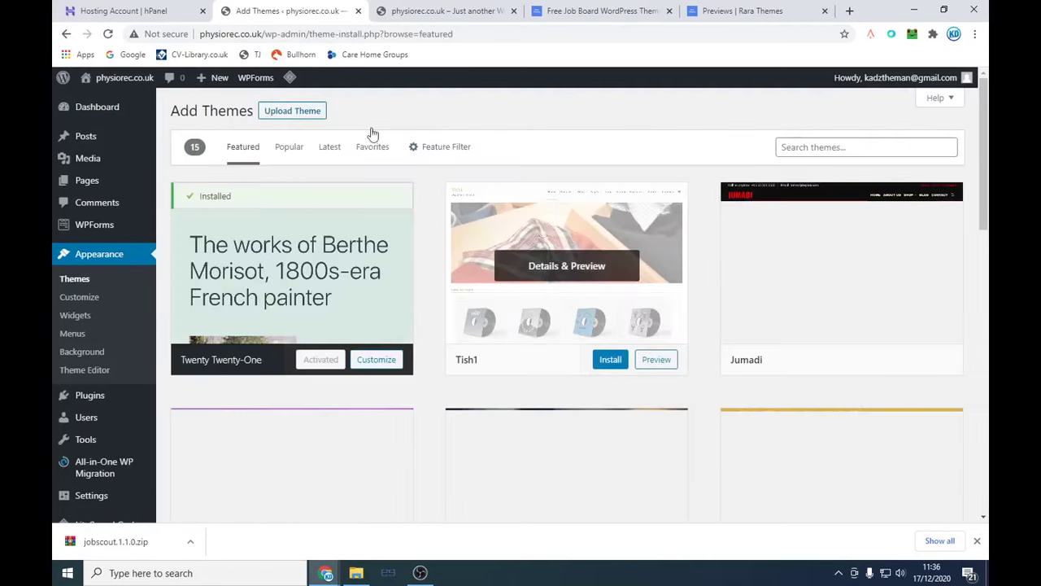
{"action": "left_click", "coordinate": [311, 111]}
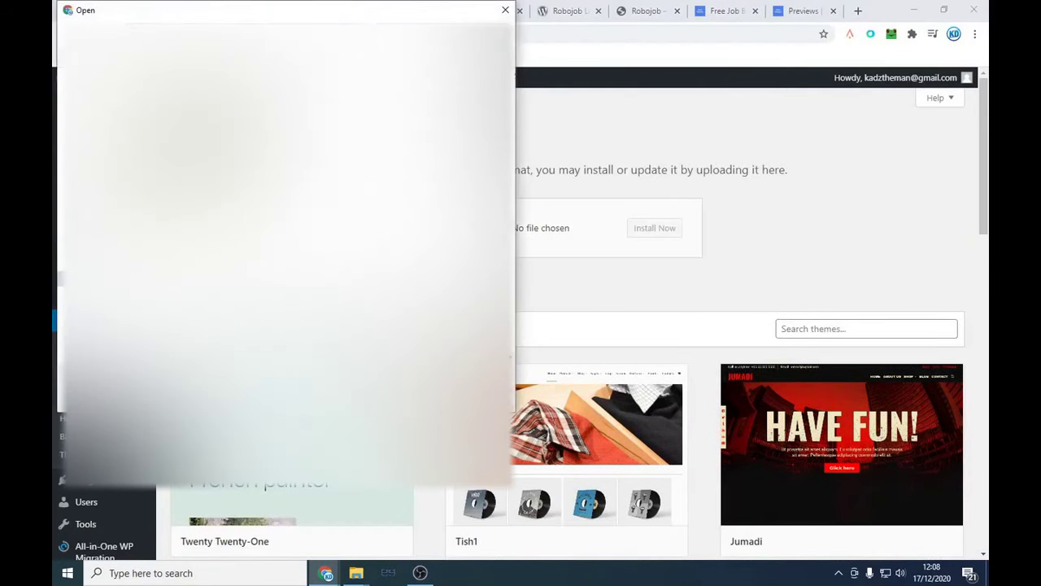
Step: Install the theme from jobscout.1.1.0.zip, replacing the current copy with the uploaded one, and activate JobScout
{"action": "key", "text": "Return"}
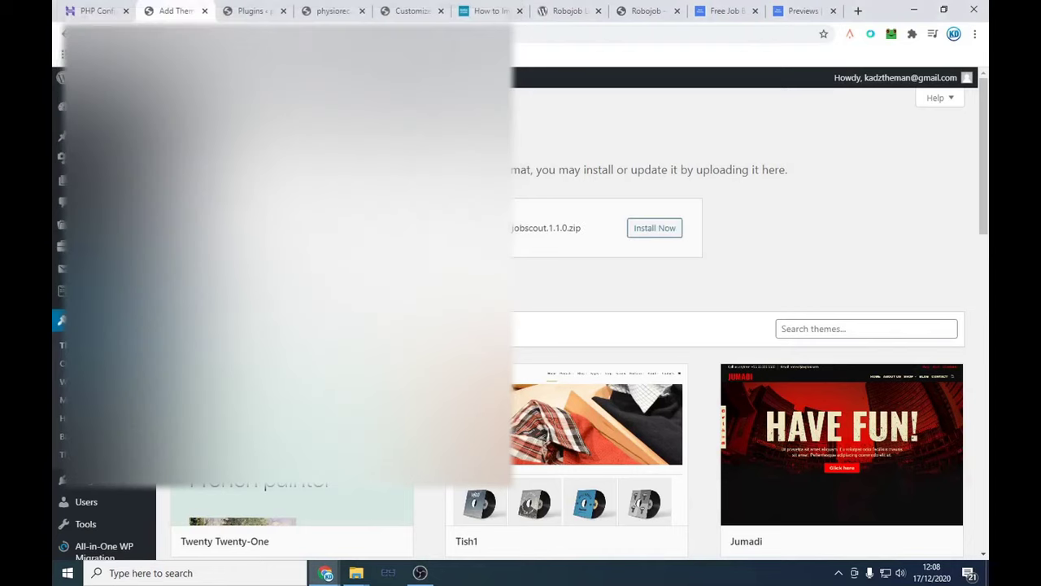
{"action": "left_click", "coordinate": [676, 232]}
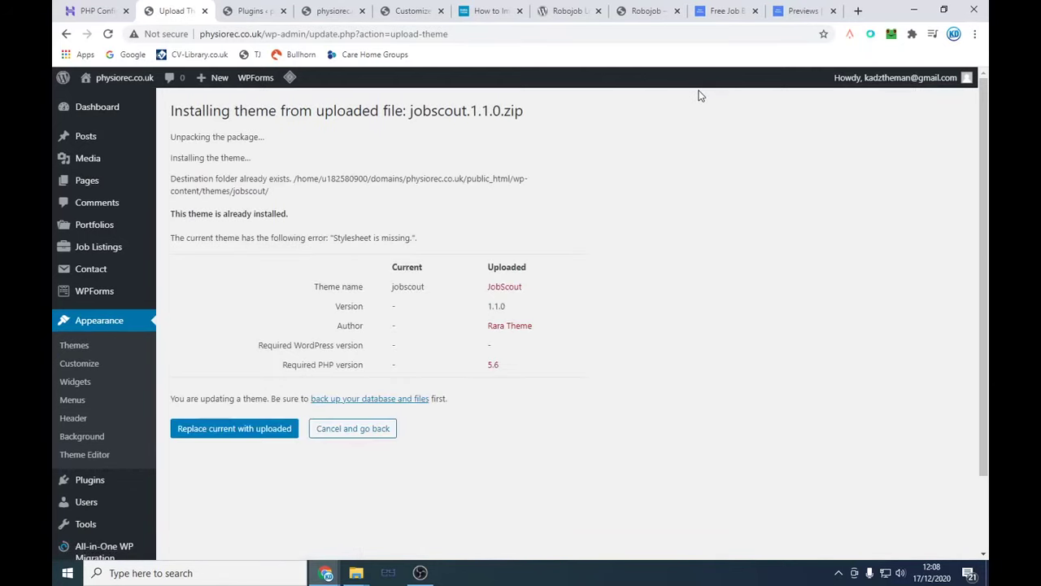
{"action": "left_click", "coordinate": [239, 431]}
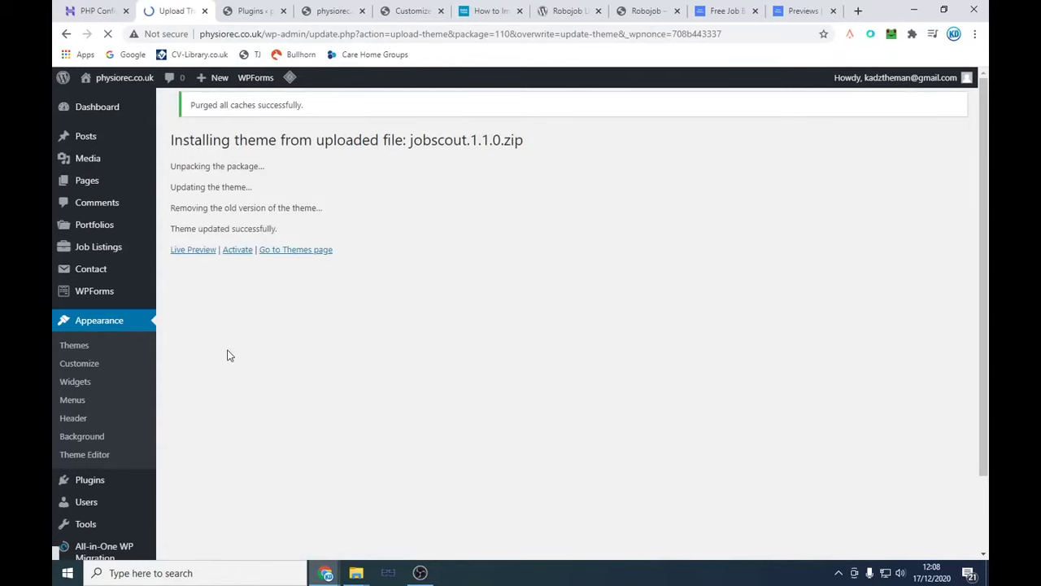
{"action": "left_click", "coordinate": [234, 254]}
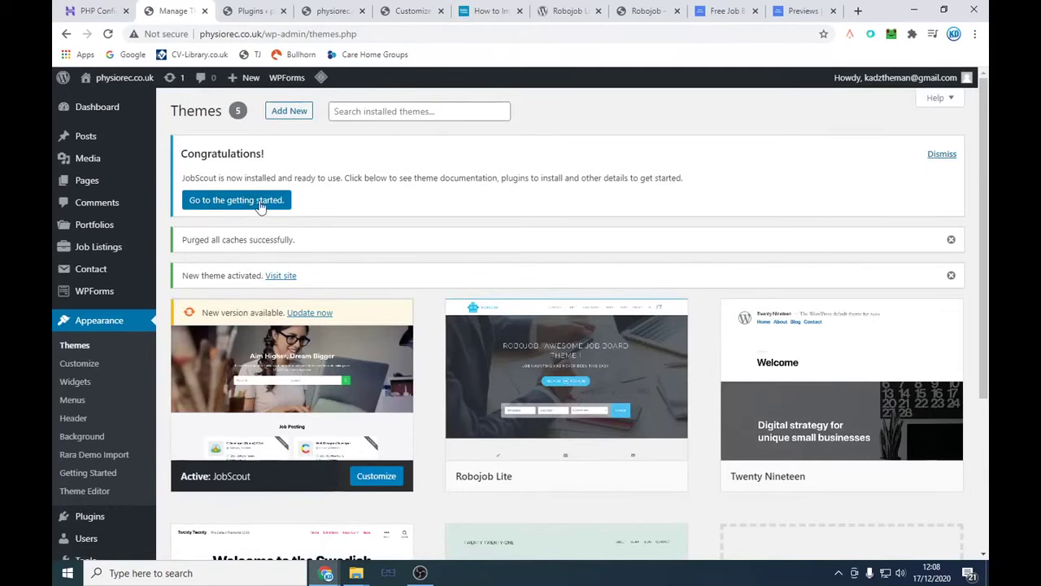
Step: Load the physiorec.co.uk home page in the Plugins tab and look through the live site from header to footer
{"action": "left_click", "coordinate": [279, 8]}
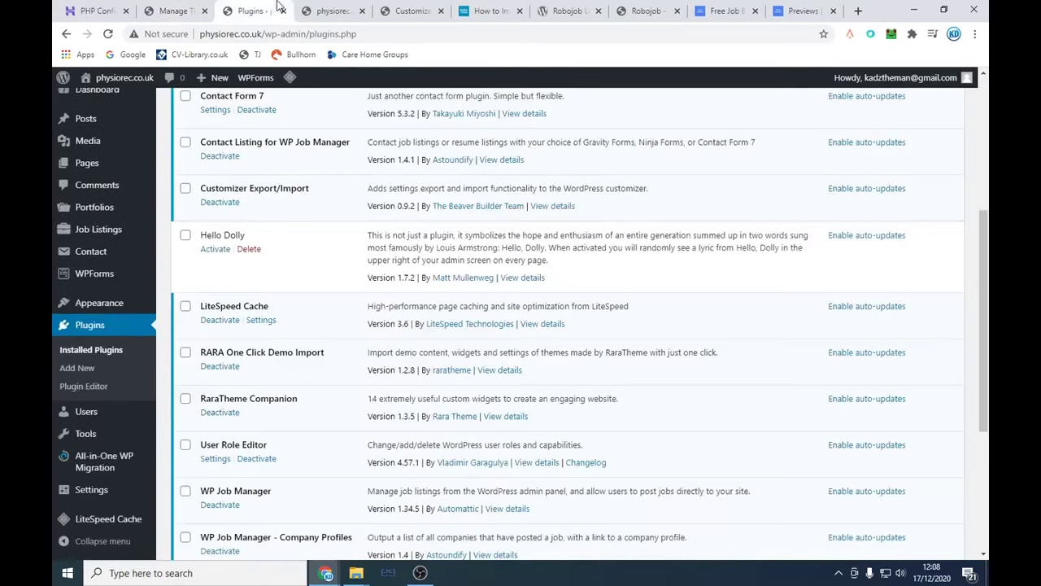
{"action": "left_click_drag", "start_coordinate": [264, 38], "coordinate": [509, 40]}
{"action": "key", "text": "BackSpace"}
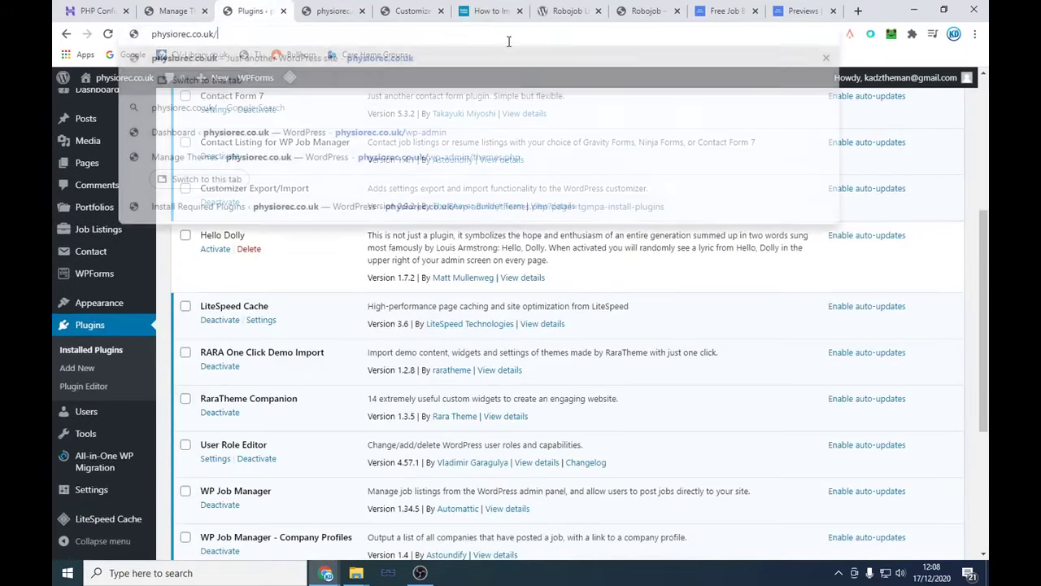
{"action": "key", "text": "Return"}
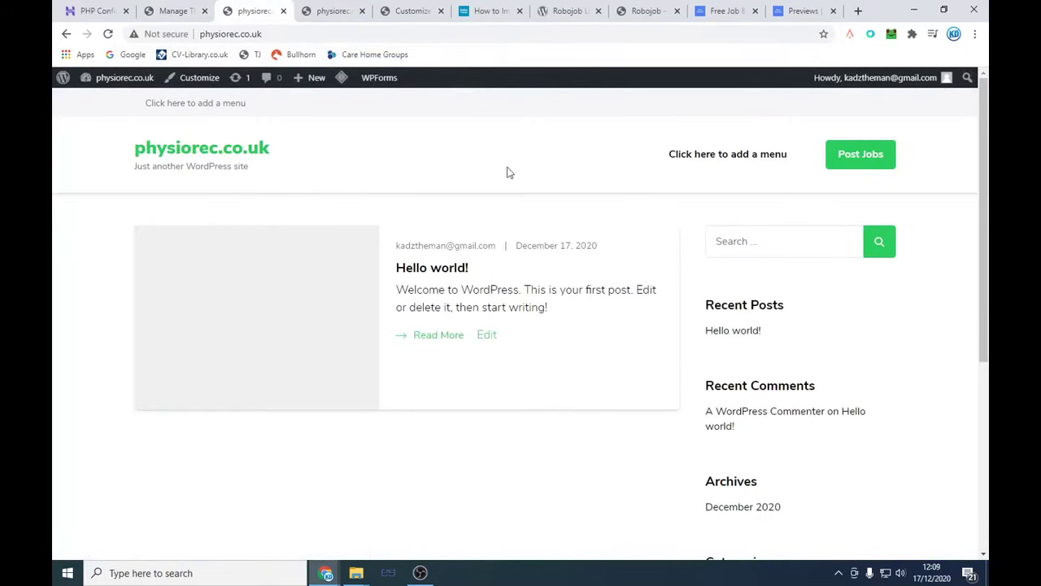
{"action": "left_click_drag", "start_coordinate": [63, 143], "coordinate": [880, 472]}
{"action": "left_click", "coordinate": [880, 472]}
{"action": "scroll", "coordinate": [880, 473], "scroll_direction": "down", "scroll_amount": 4}
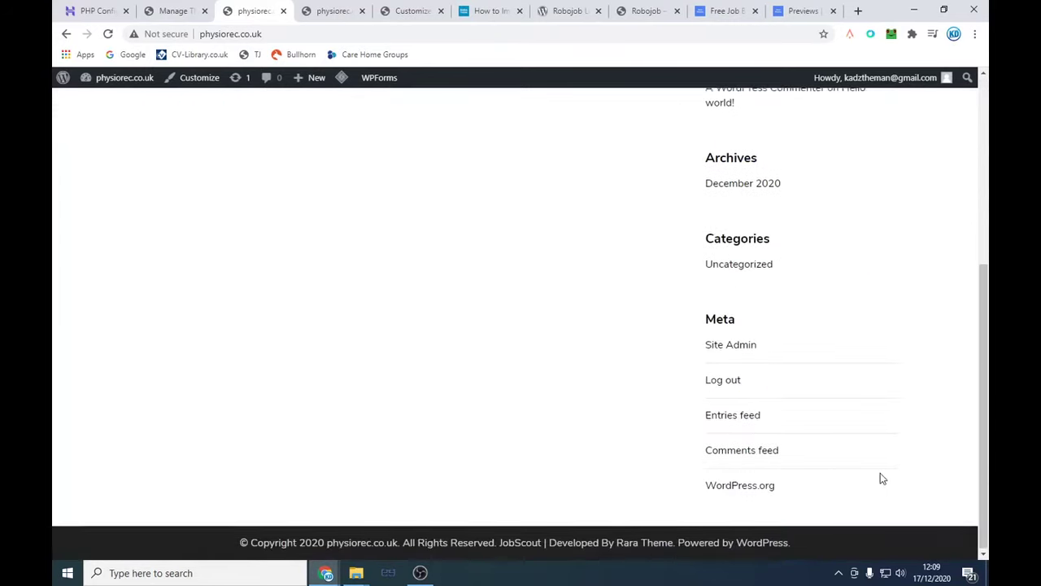
{"action": "scroll", "coordinate": [736, 252], "scroll_direction": "up", "scroll_amount": 4}
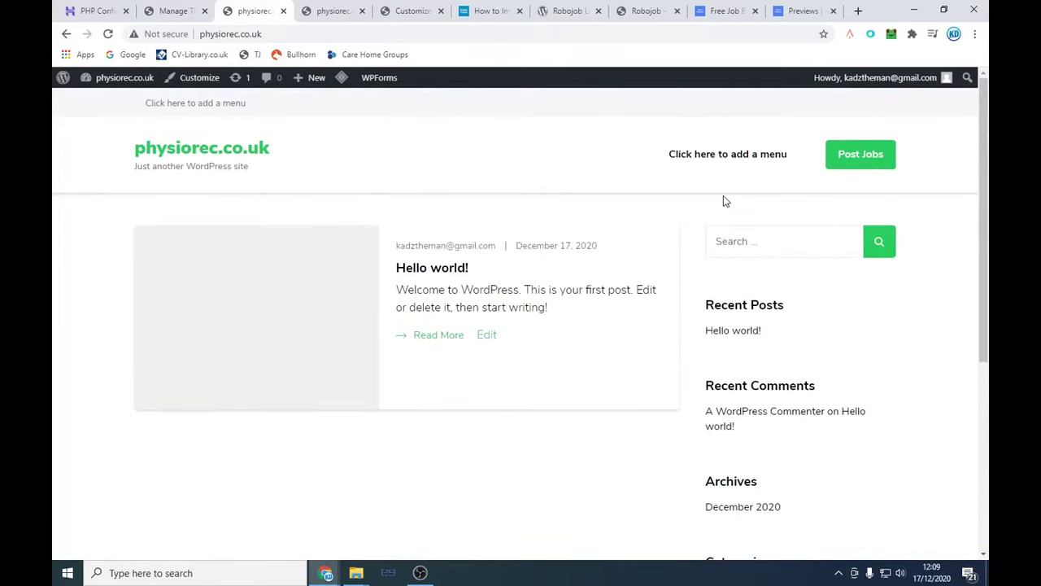
Step: Return to the WordPress themes page, open Rara Demo Import and read the PHP configuration requirements
{"action": "left_click", "coordinate": [171, 11]}
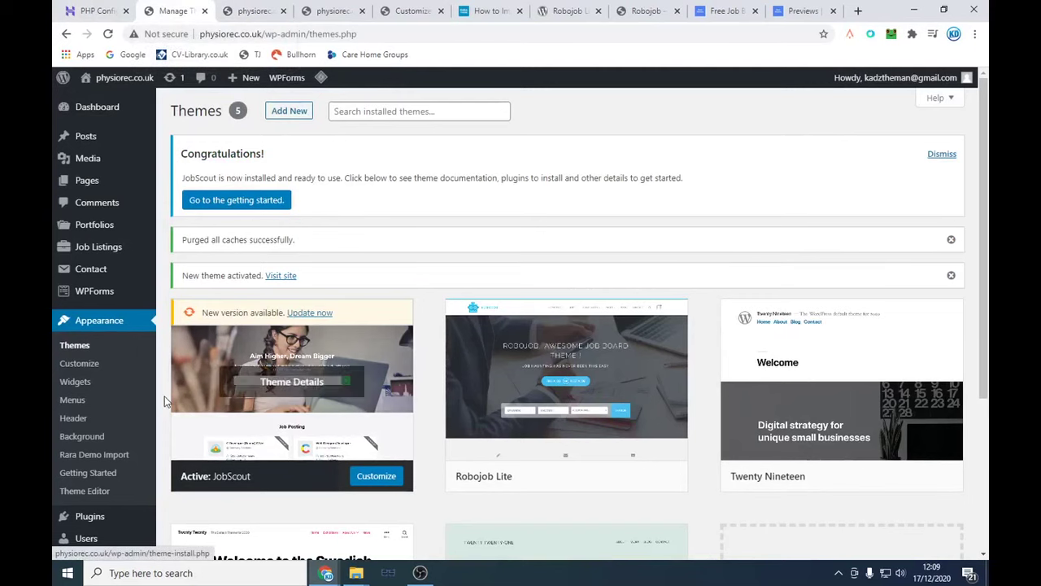
{"action": "left_click", "coordinate": [125, 455]}
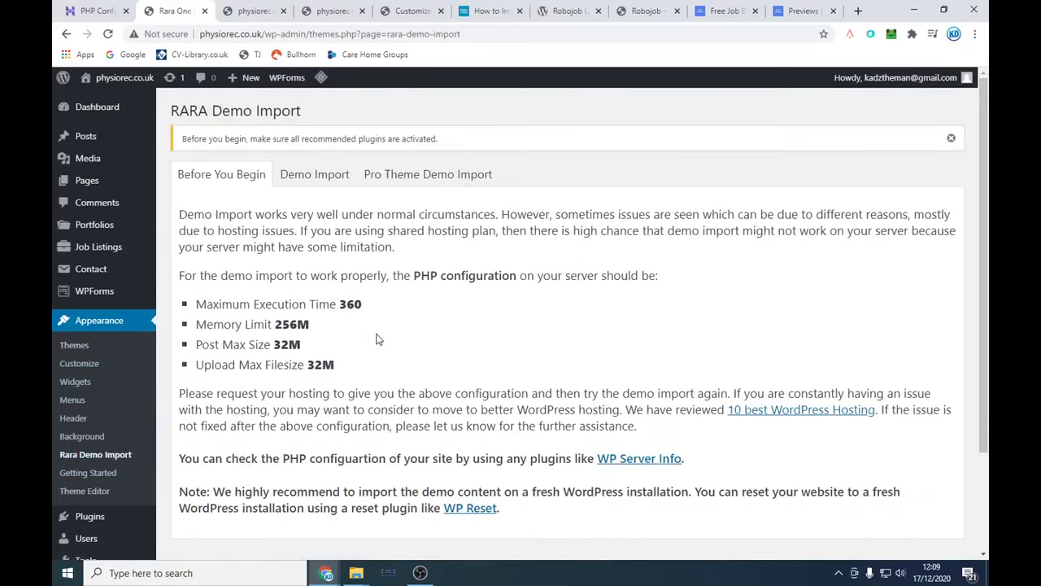
{"action": "left_click_drag", "start_coordinate": [179, 303], "coordinate": [355, 370]}
{"action": "left_click", "coordinate": [355, 370]}
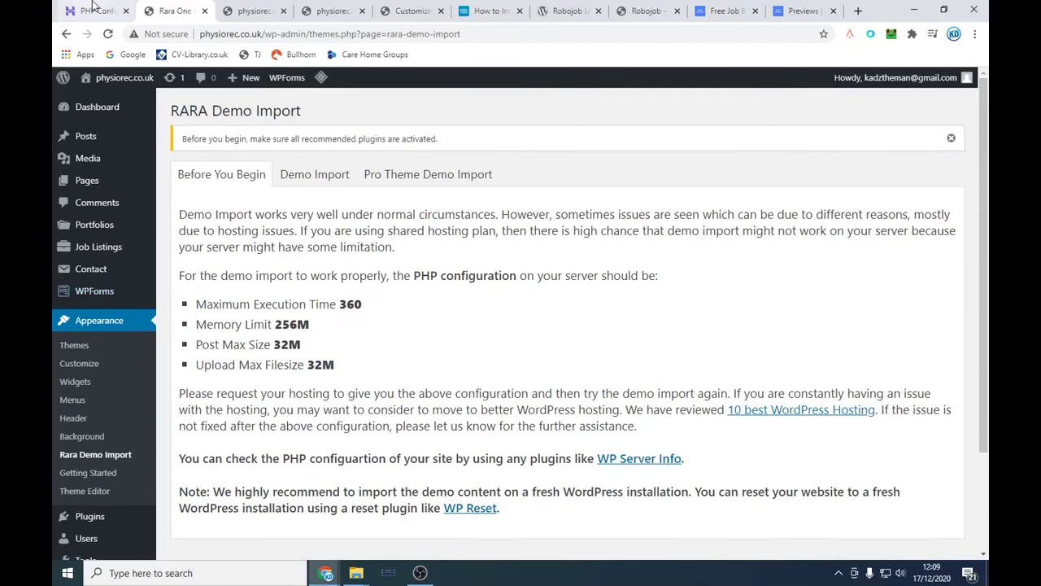
Step: Detach the Hostinger PHP Configurations tab into its own window and bring its page heading into view
{"action": "left_click_drag", "start_coordinate": [92, 7], "coordinate": [2, 122]}
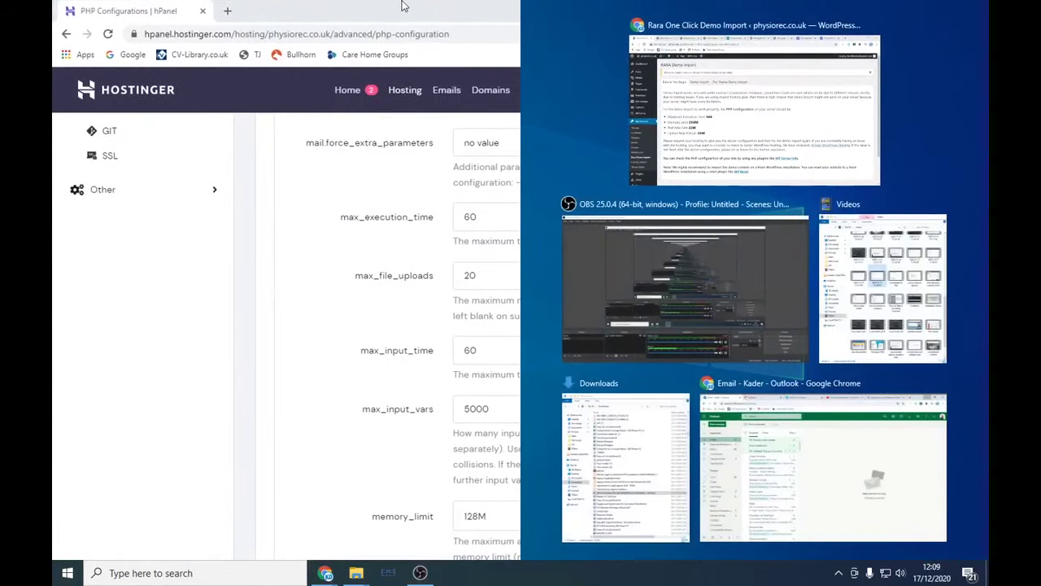
{"action": "left_click", "coordinate": [779, 86]}
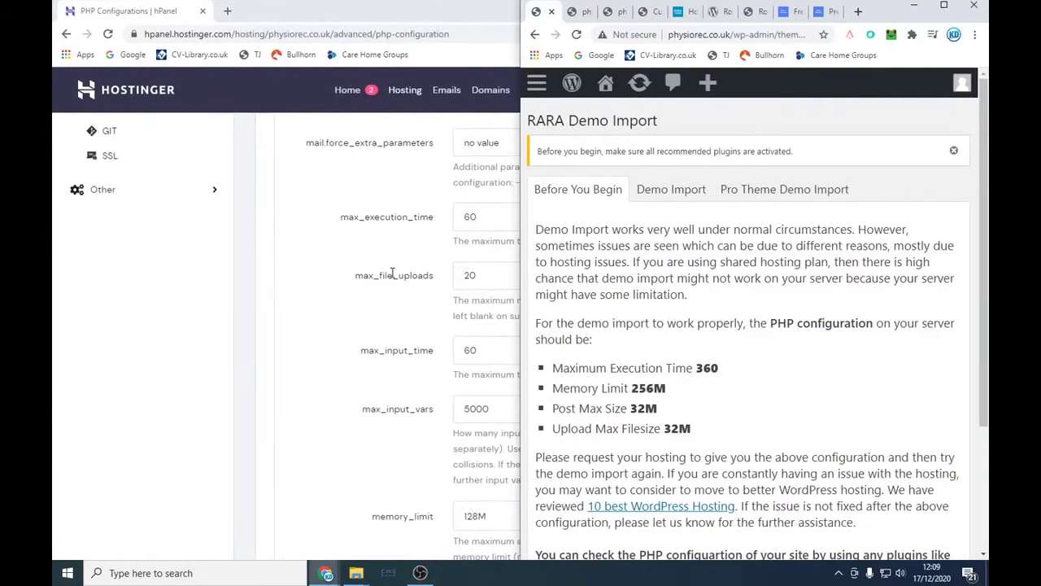
{"action": "scroll", "coordinate": [300, 228], "scroll_direction": "up", "scroll_amount": 5}
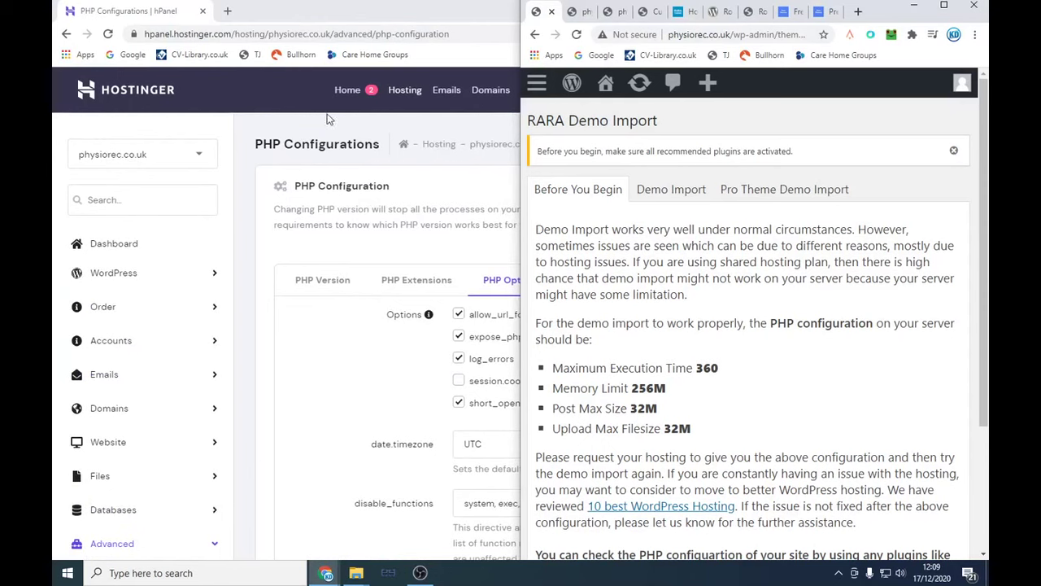
{"action": "left_click_drag", "start_coordinate": [251, 144], "coordinate": [376, 144]}
{"action": "left_click", "coordinate": [376, 144]}
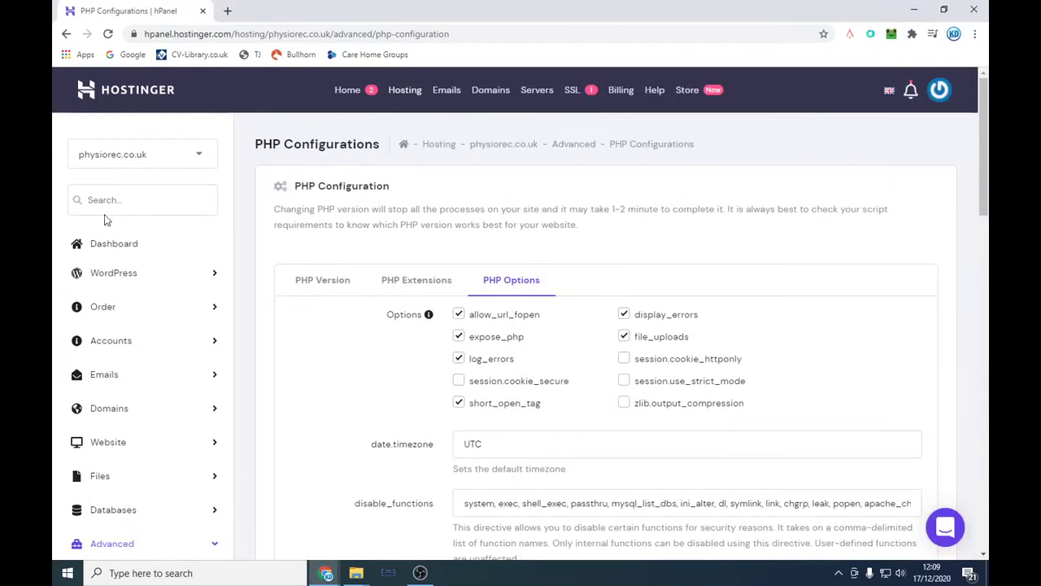
Step: Open the physiorec.co.uk hosting dashboard in a new tab and go to its PHP Configuration under Advanced
{"action": "right_click", "coordinate": [133, 244]}
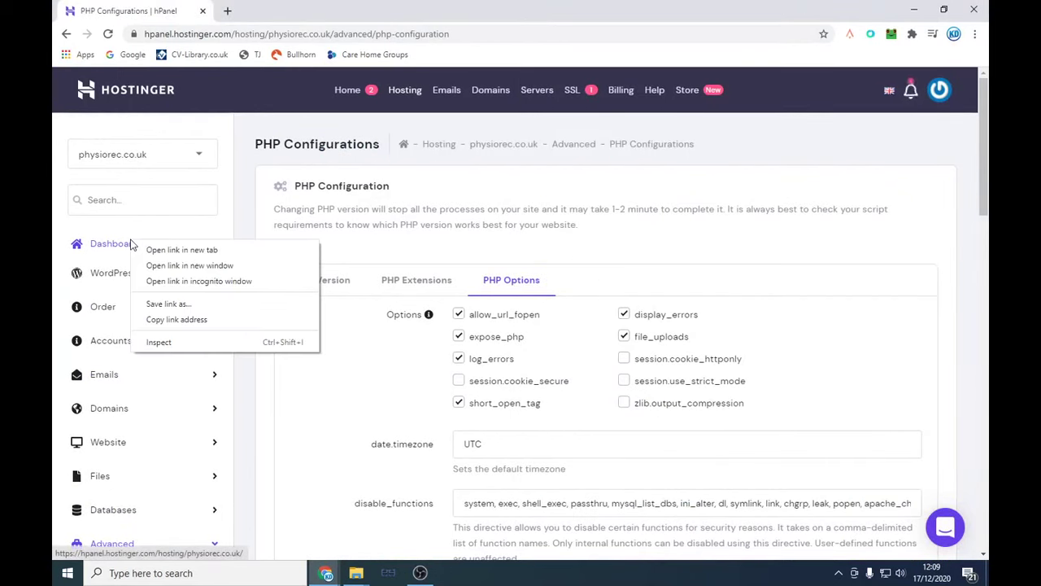
{"action": "left_click", "coordinate": [167, 248]}
{"action": "left_click", "coordinate": [281, 9]}
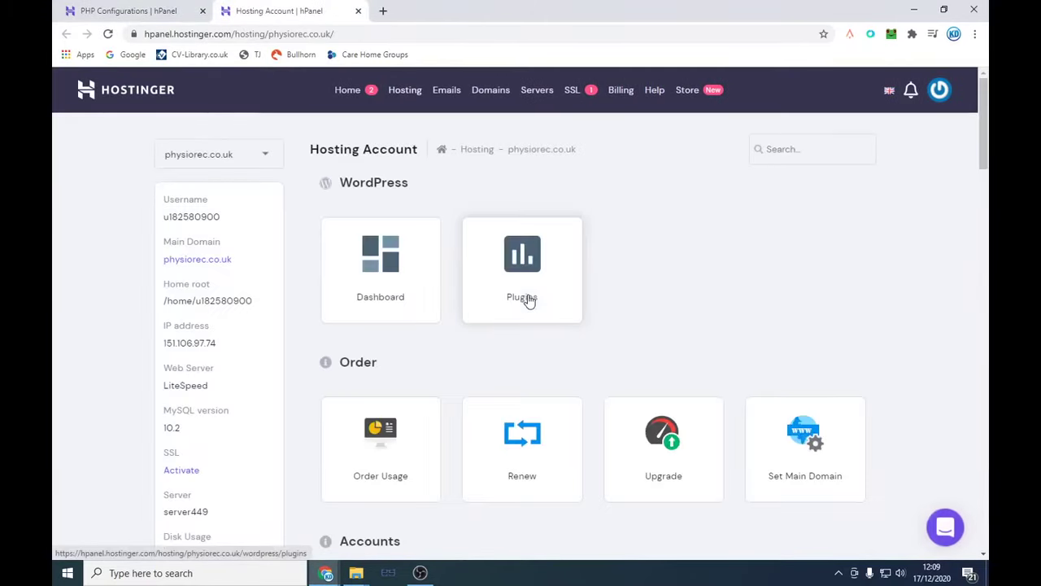
{"action": "scroll", "coordinate": [623, 349], "scroll_direction": "down", "scroll_amount": 10}
{"action": "scroll", "coordinate": [626, 353], "scroll_direction": "down", "scroll_amount": 5}
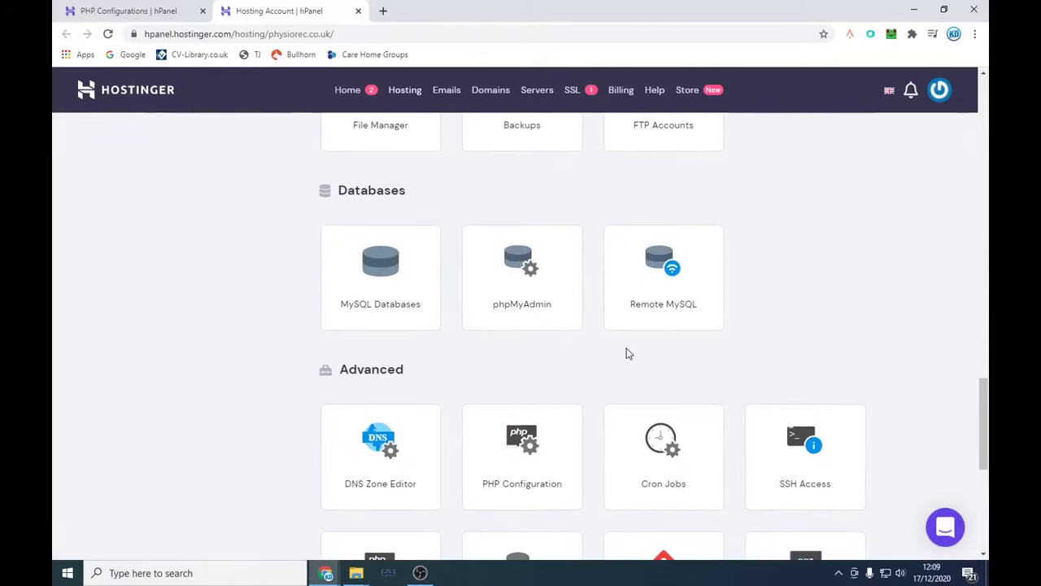
{"action": "left_click", "coordinate": [528, 461]}
Step: Arrange the Hostinger PHP Configurations window and the RARA Demo Import window side by side
{"action": "mouse_move", "coordinate": [324, 564]}
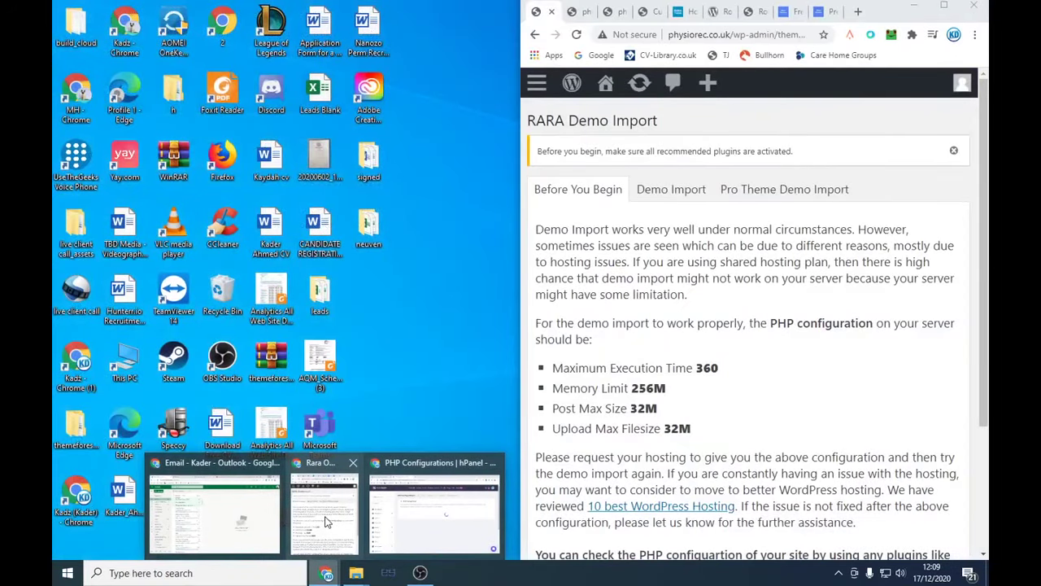
{"action": "left_click", "coordinate": [323, 521]}
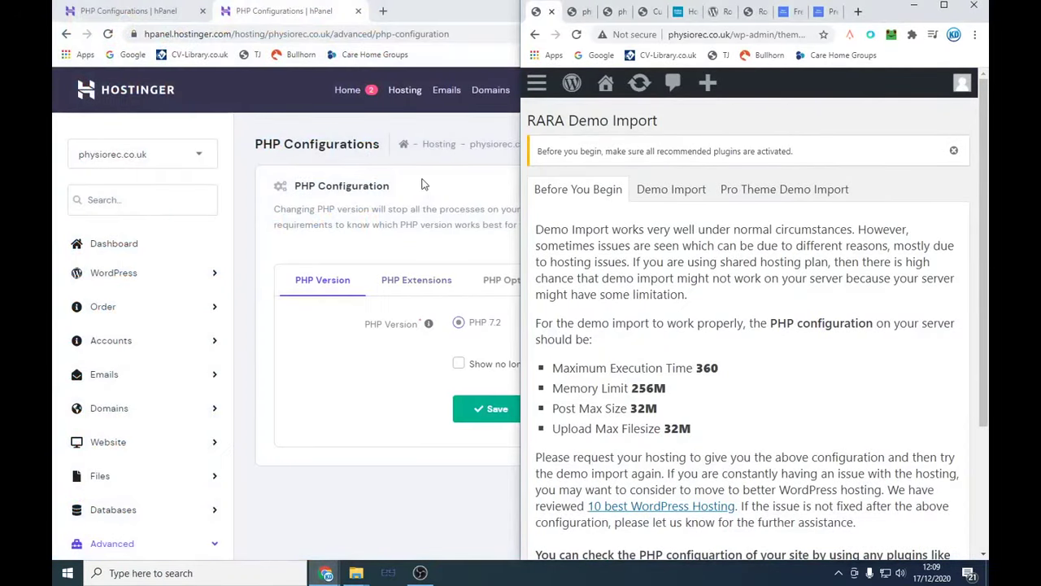
{"action": "scroll", "coordinate": [699, 390], "scroll_direction": "down", "scroll_amount": 3}
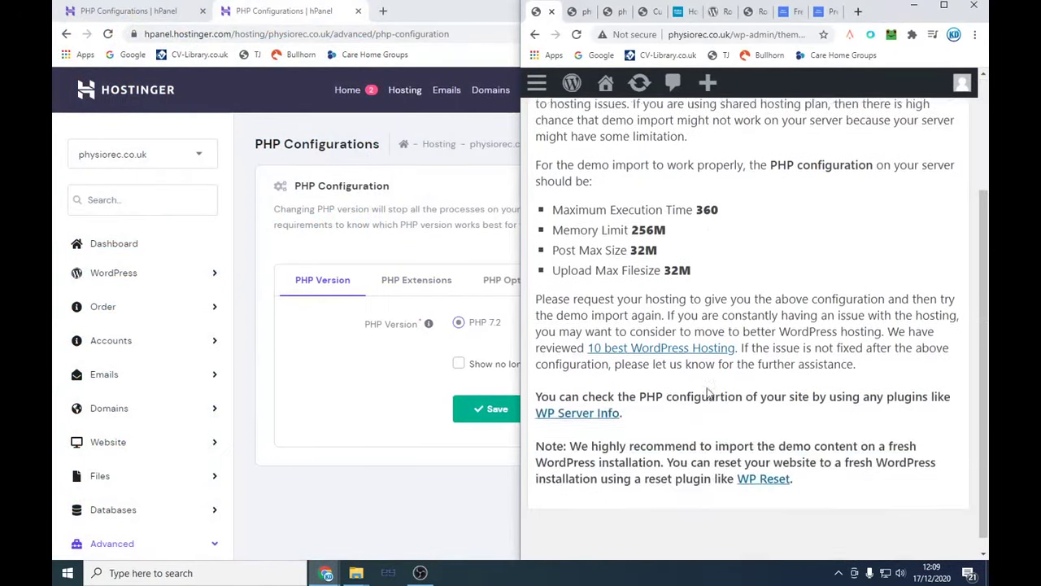
{"action": "left_click_drag", "start_coordinate": [460, 7], "coordinate": [52, 122]}
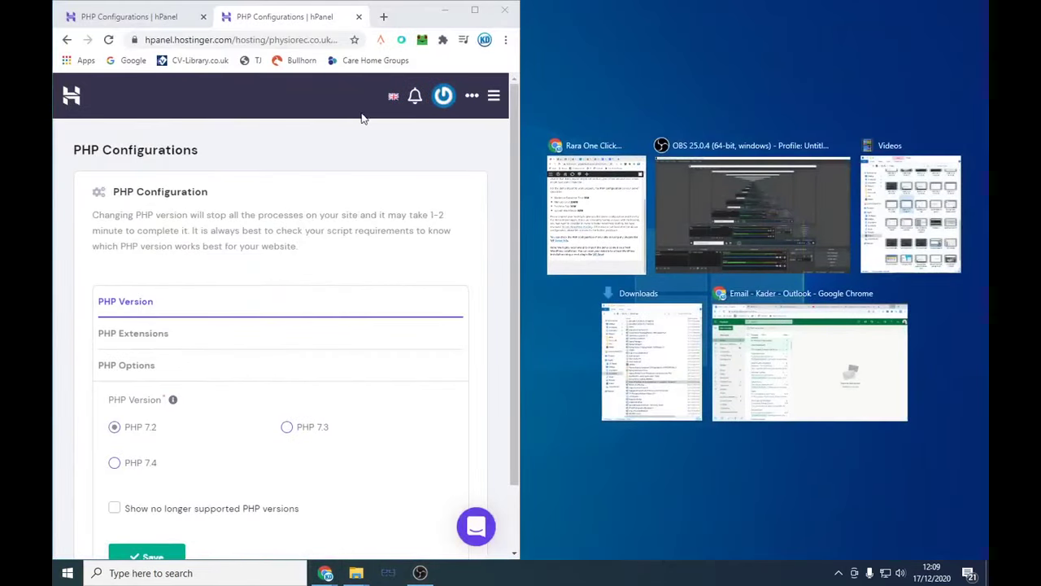
{"action": "left_click", "coordinate": [589, 197]}
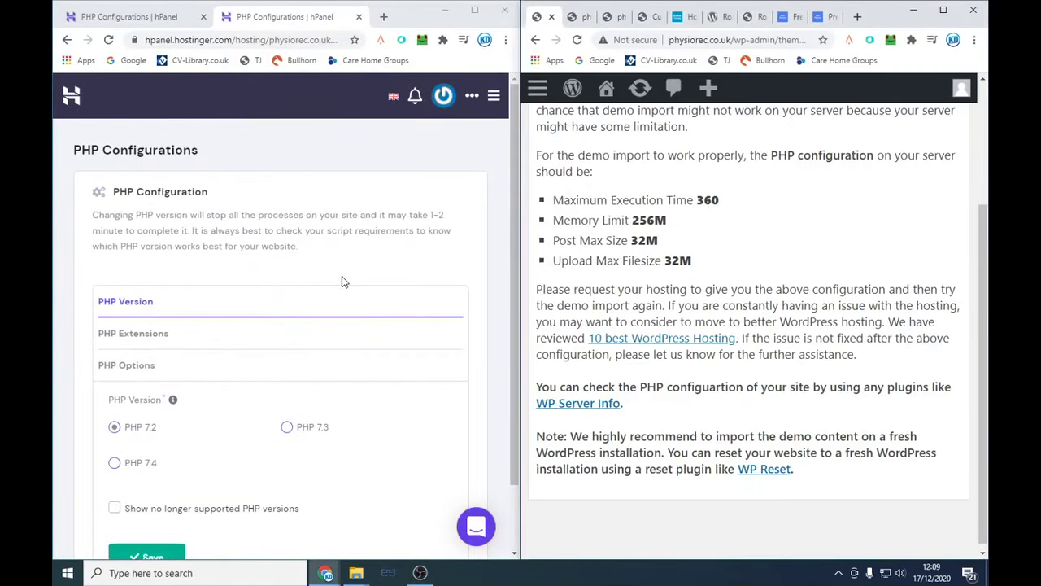
Step: Open the PHP options for physiorec.co.uk and set max_execution_time to 360
{"action": "scroll", "coordinate": [314, 251], "scroll_direction": "down", "scroll_amount": 1}
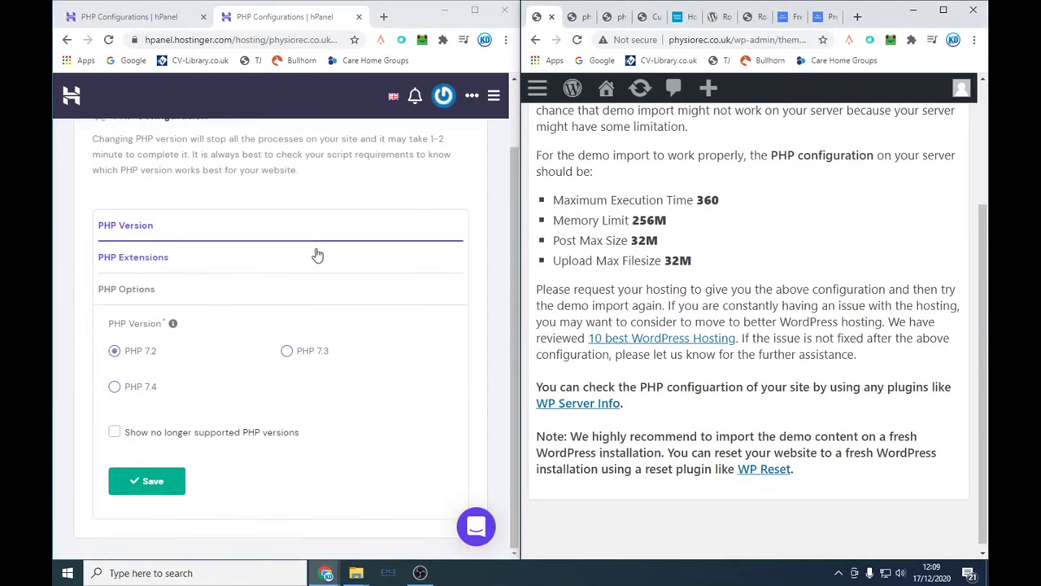
{"action": "left_click", "coordinate": [166, 259]}
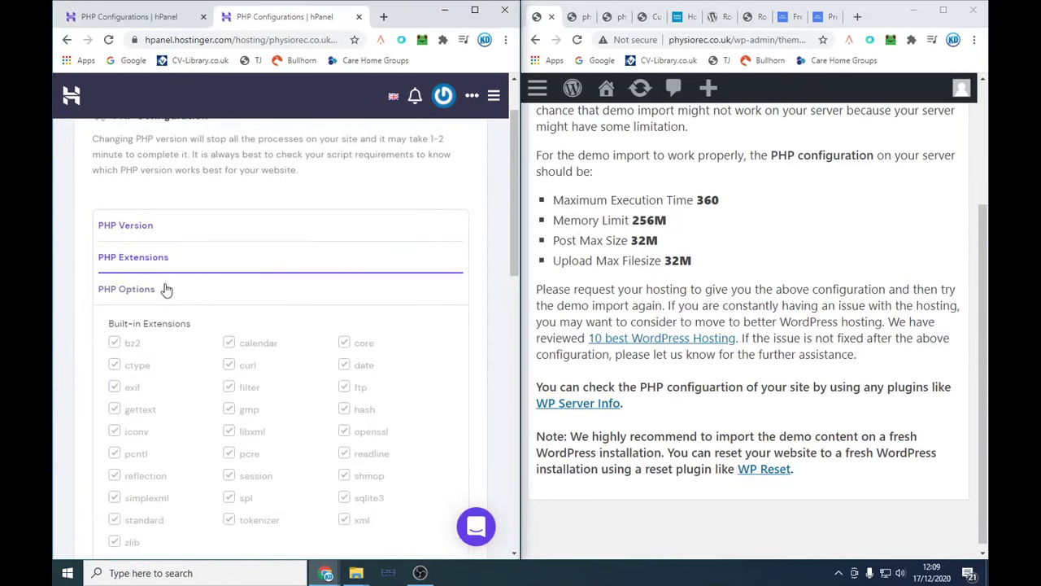
{"action": "left_click", "coordinate": [166, 290]}
{"action": "scroll", "coordinate": [295, 337], "scroll_direction": "down", "scroll_amount": 10}
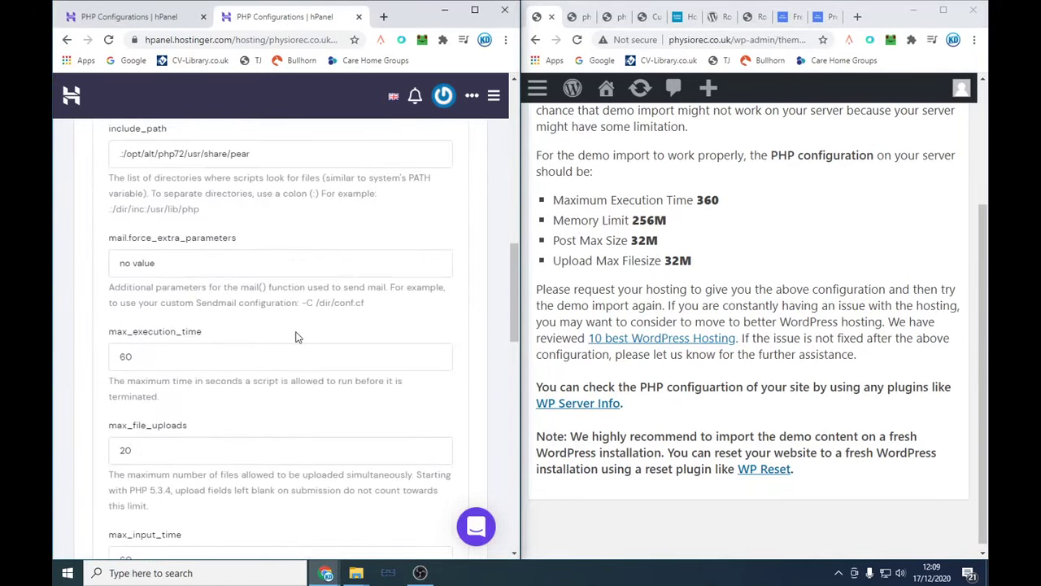
{"action": "double_click", "coordinate": [153, 355]}
{"action": "type", "text": "3"}
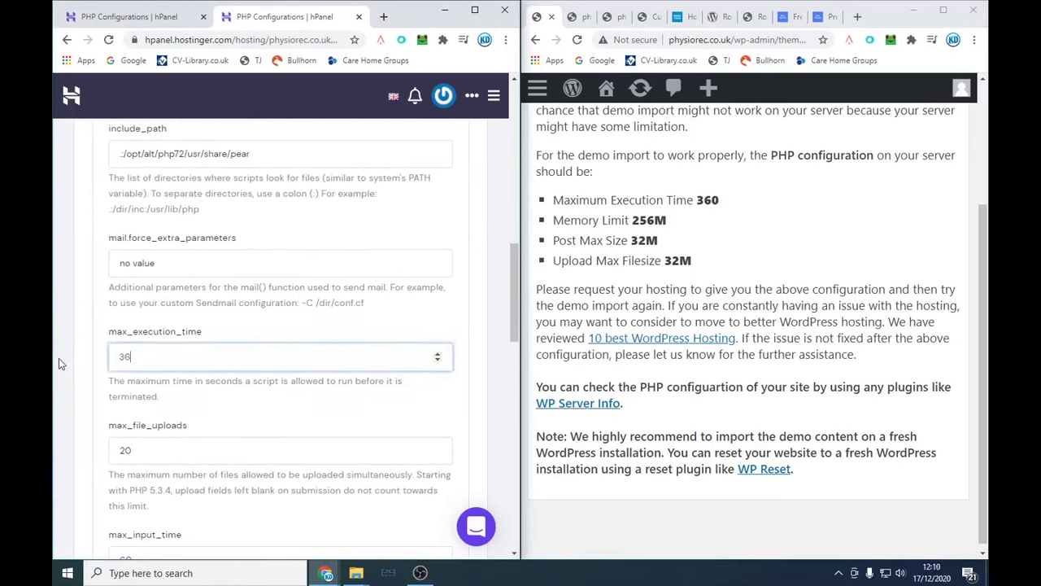
Step: Set memory_limit to 256M, check post_max_size and upload_max_filesize against the import requirements, and save the PHP options
{"action": "scroll", "coordinate": [303, 352], "scroll_direction": "down", "scroll_amount": 3}
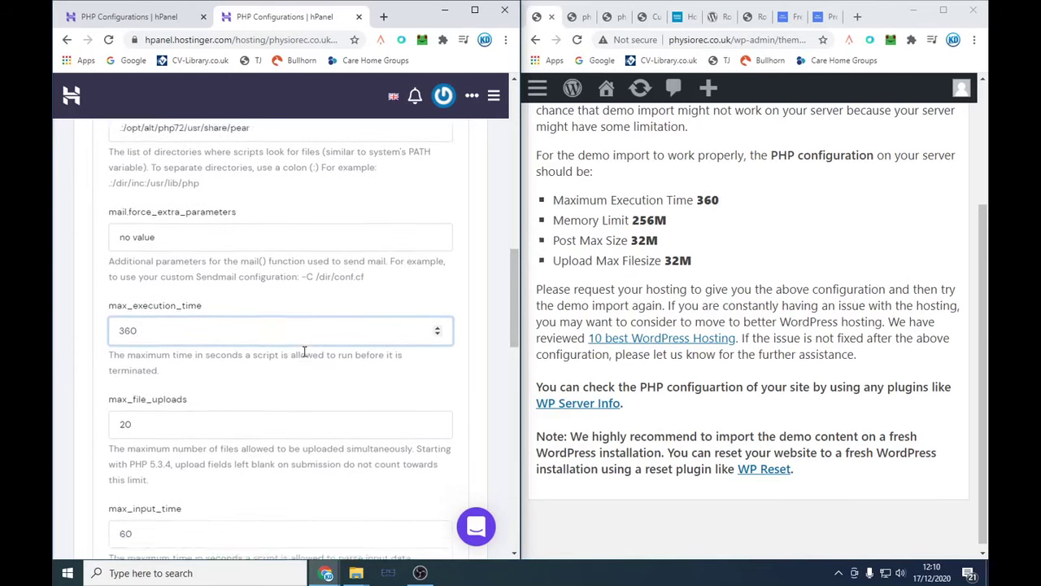
{"action": "scroll", "coordinate": [302, 351], "scroll_direction": "down", "scroll_amount": 4}
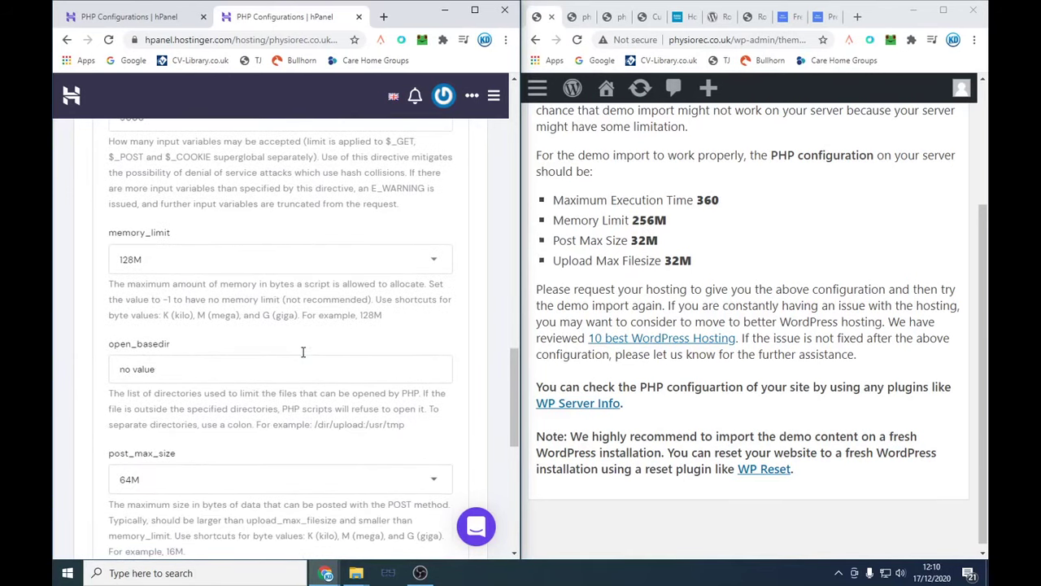
{"action": "left_click", "coordinate": [293, 262]}
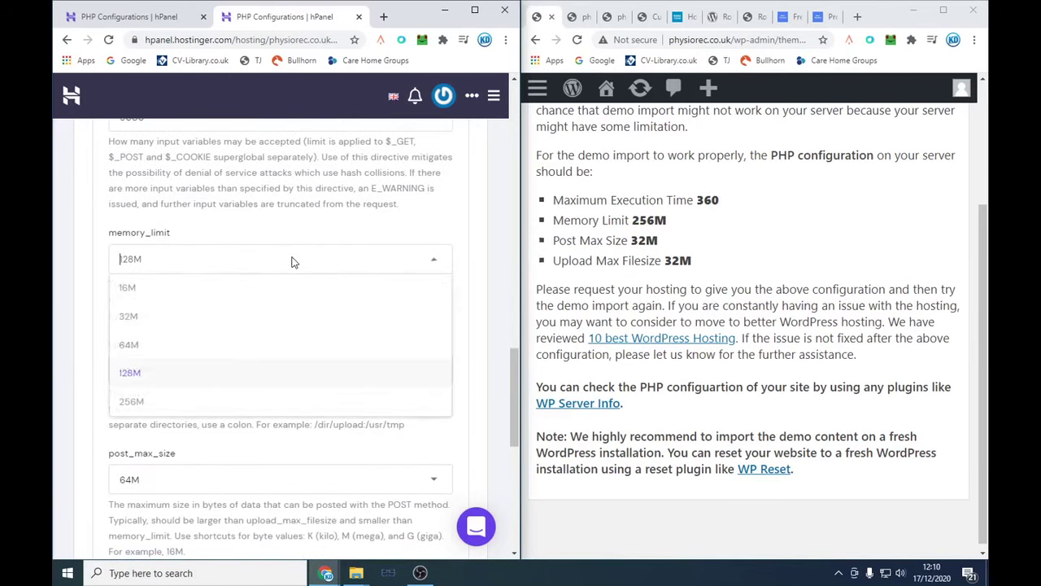
{"action": "left_click", "coordinate": [176, 396]}
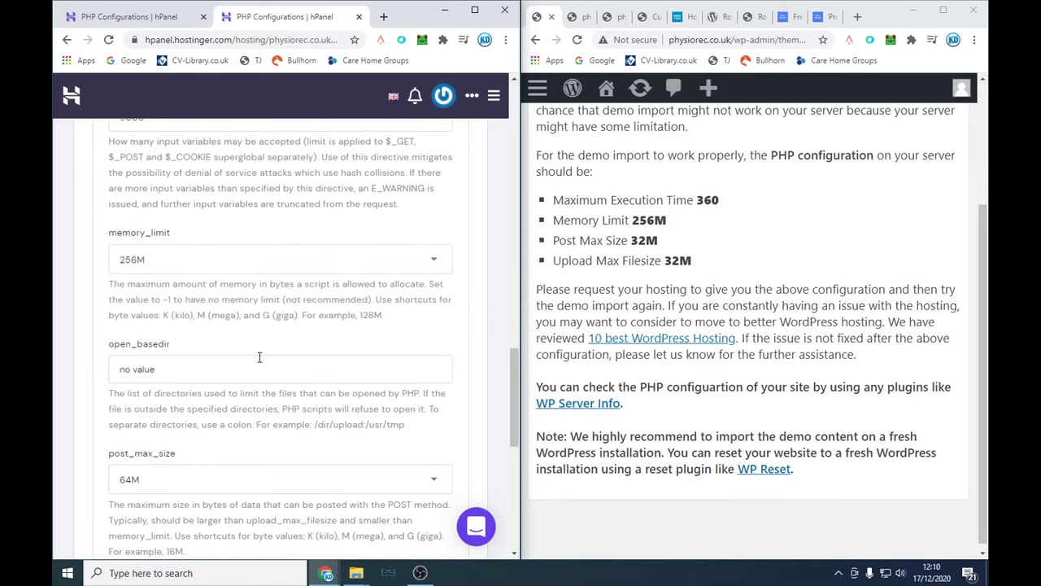
{"action": "left_click", "coordinate": [203, 479]}
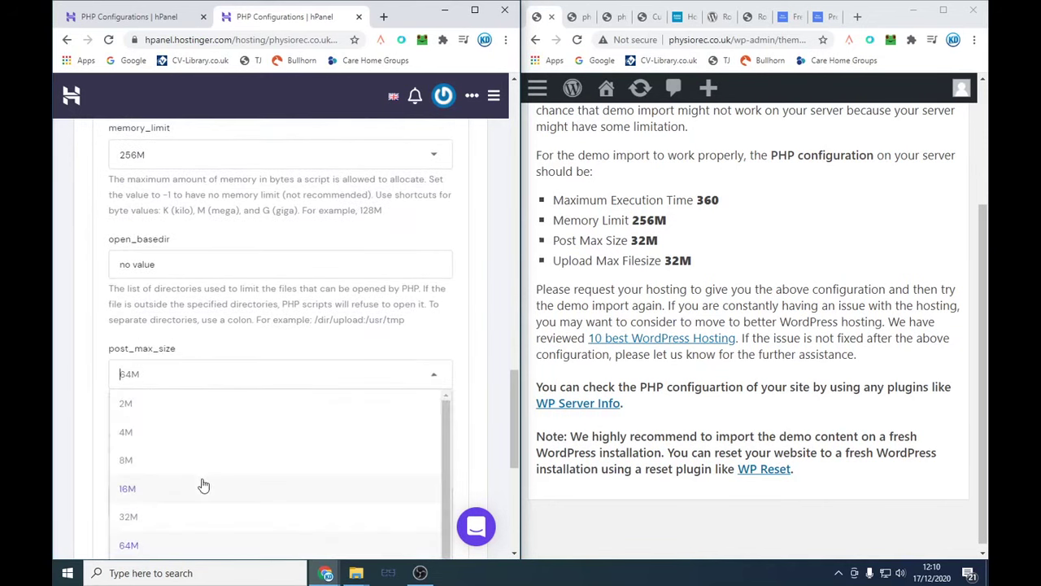
{"action": "left_click", "coordinate": [224, 347]}
{"action": "scroll", "coordinate": [235, 343], "scroll_direction": "down", "scroll_amount": 3}
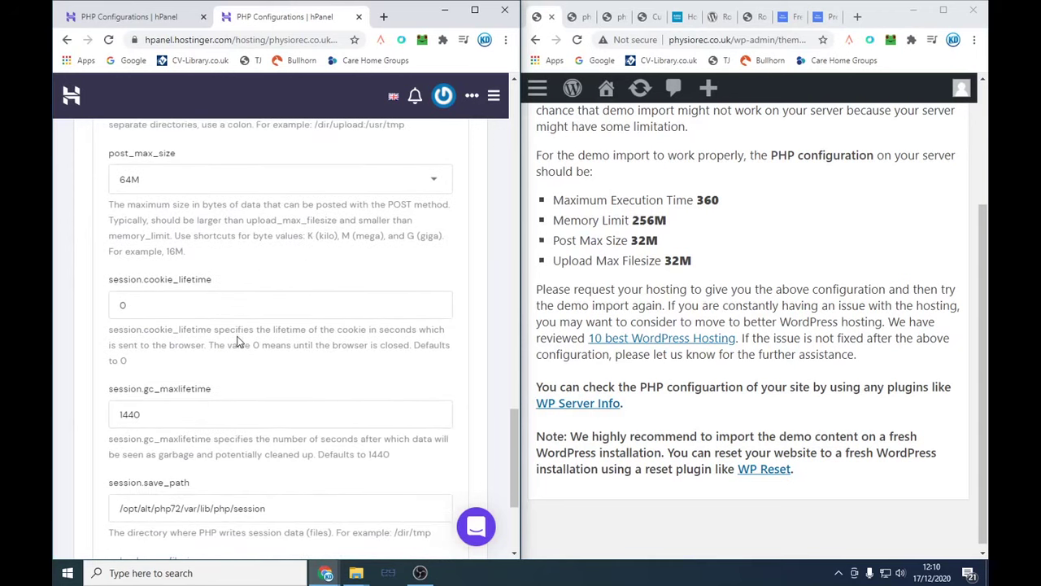
{"action": "scroll", "coordinate": [238, 343], "scroll_direction": "down", "scroll_amount": 3}
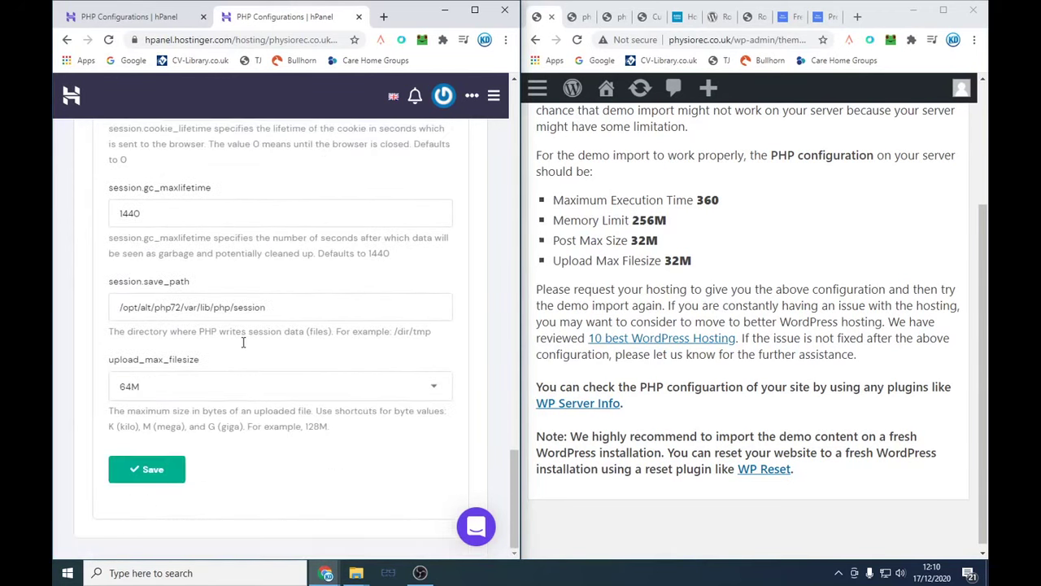
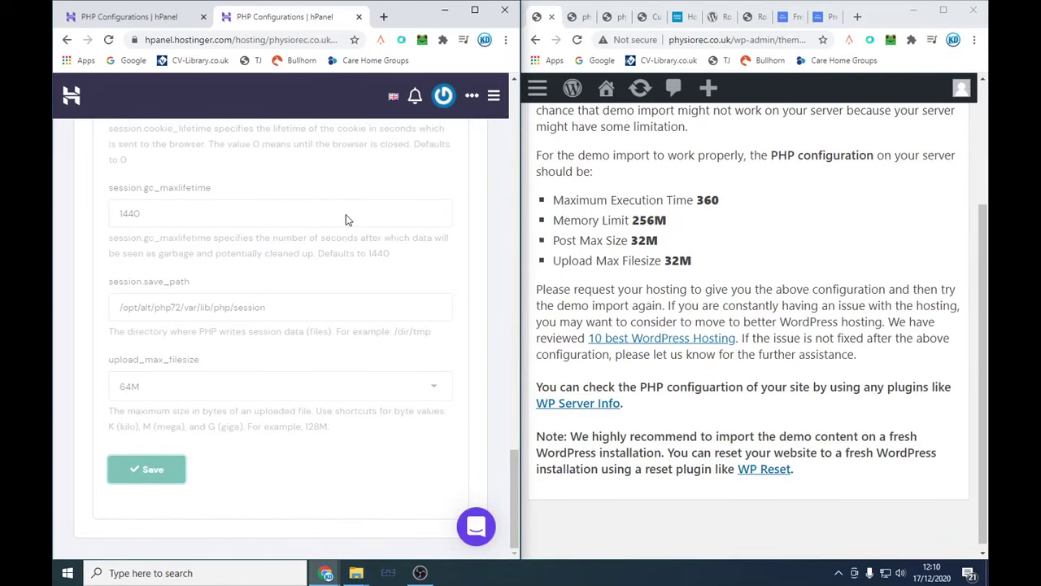
Step: Maximise the WordPress window and open the Demo Import section of RARA Demo Import
{"action": "left_click", "coordinate": [944, 11]}
{"action": "scroll", "coordinate": [407, 296], "scroll_direction": "up", "scroll_amount": 2}
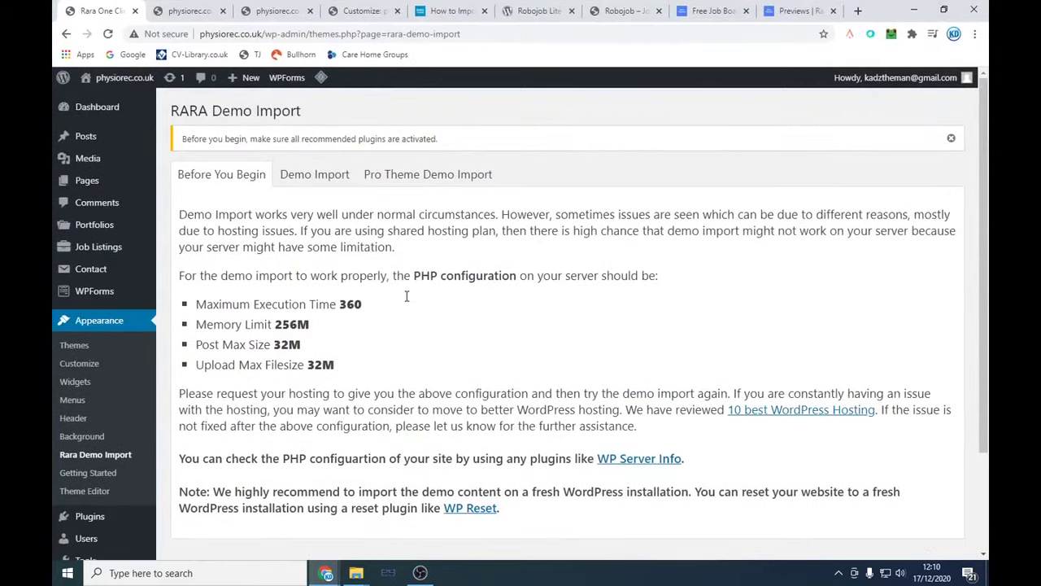
{"action": "left_click", "coordinate": [312, 178]}
Step: Review the How to Import Demo Content? article in the JobScout documentation, including the demo file download links
{"action": "left_click", "coordinate": [439, 12]}
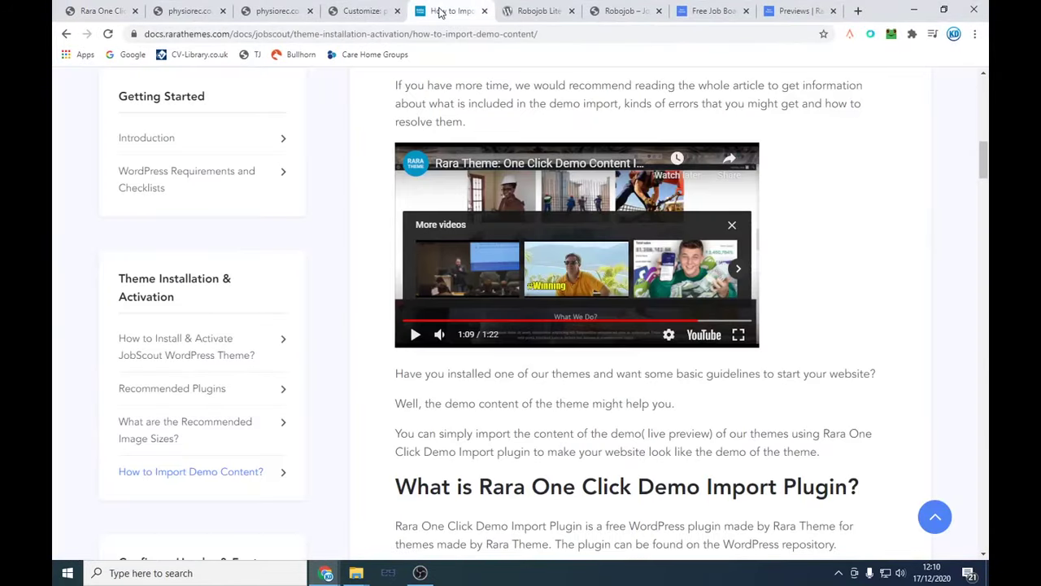
{"action": "scroll", "coordinate": [323, 310], "scroll_direction": "up", "scroll_amount": 4}
{"action": "scroll", "coordinate": [504, 260], "scroll_direction": "up", "scroll_amount": 2}
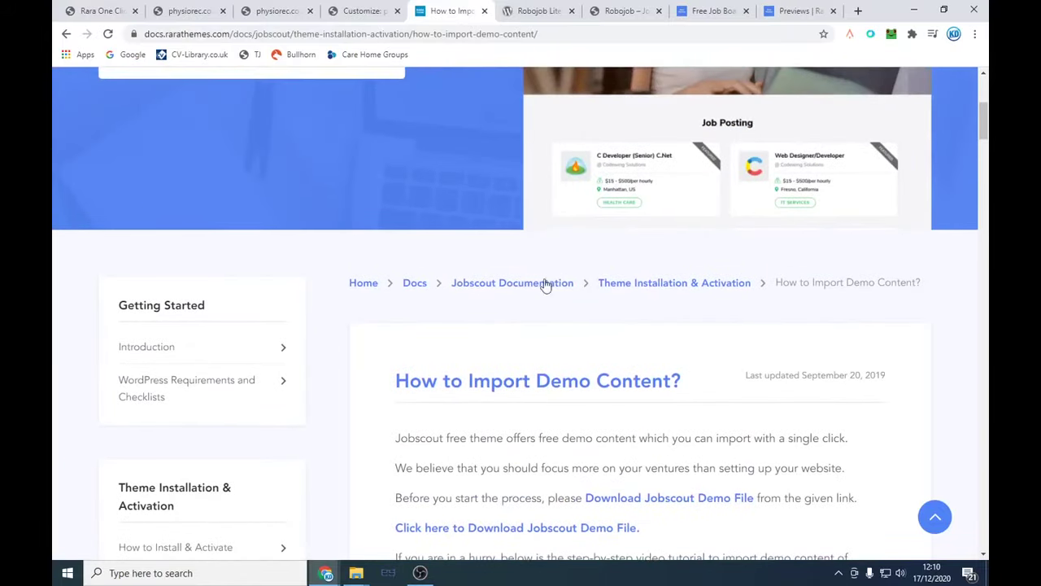
{"action": "scroll", "coordinate": [535, 354], "scroll_direction": "down", "scroll_amount": 5}
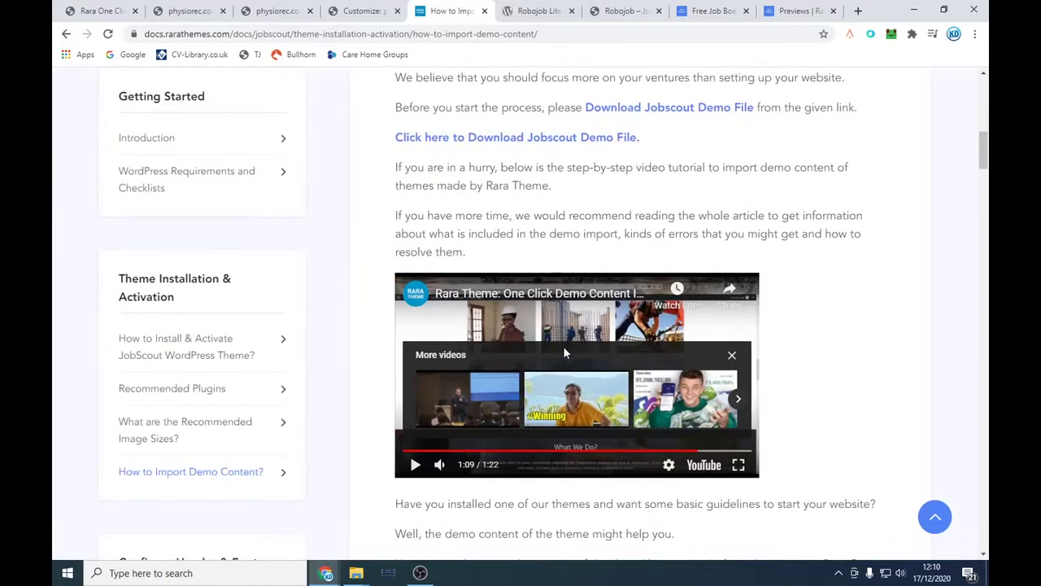
Step: Close the open Customizer page for physiorec.co.uk, discarding its unsaved changes
{"action": "left_click", "coordinate": [359, 11]}
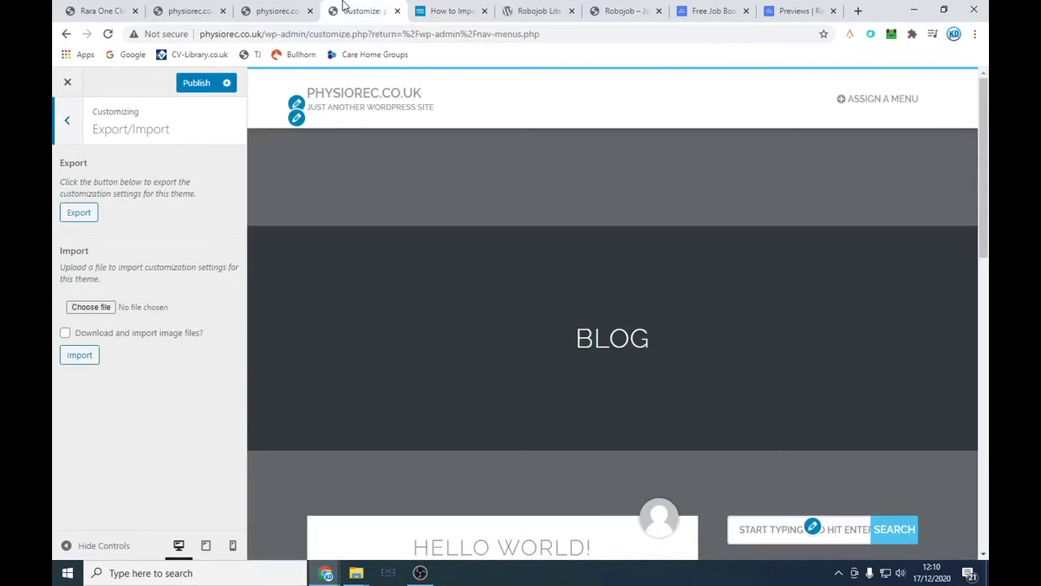
{"action": "left_click", "coordinate": [397, 11]}
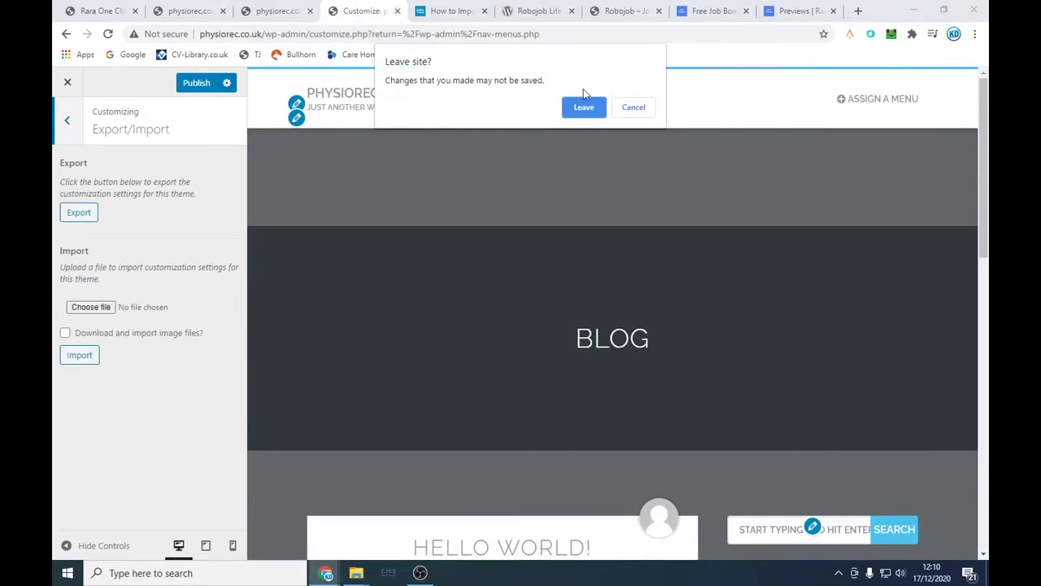
{"action": "left_click", "coordinate": [583, 107]}
{"action": "left_click", "coordinate": [305, 11]}
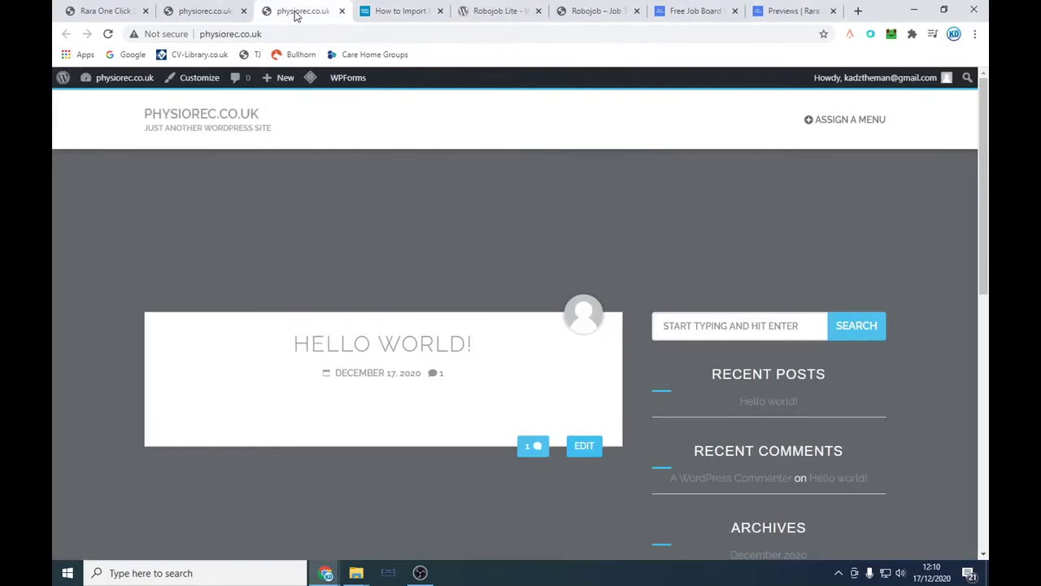
{"action": "left_click", "coordinate": [196, 11]}
Step: Upload jobscout-demo-content-1 (1).zip in RARA Demo Import, install it and run the demo import
{"action": "left_click", "coordinate": [102, 10]}
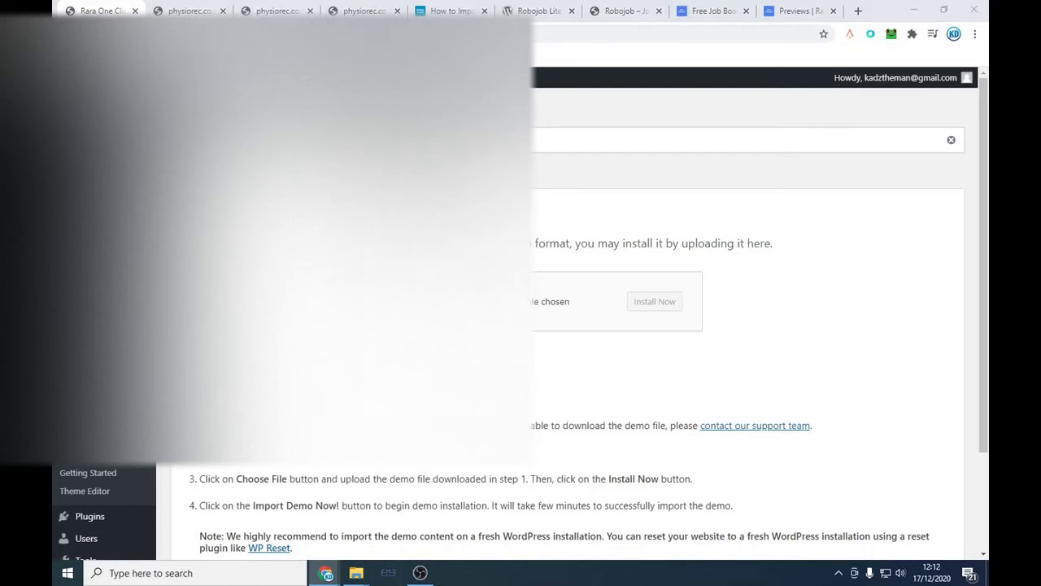
{"action": "key", "text": "Return"}
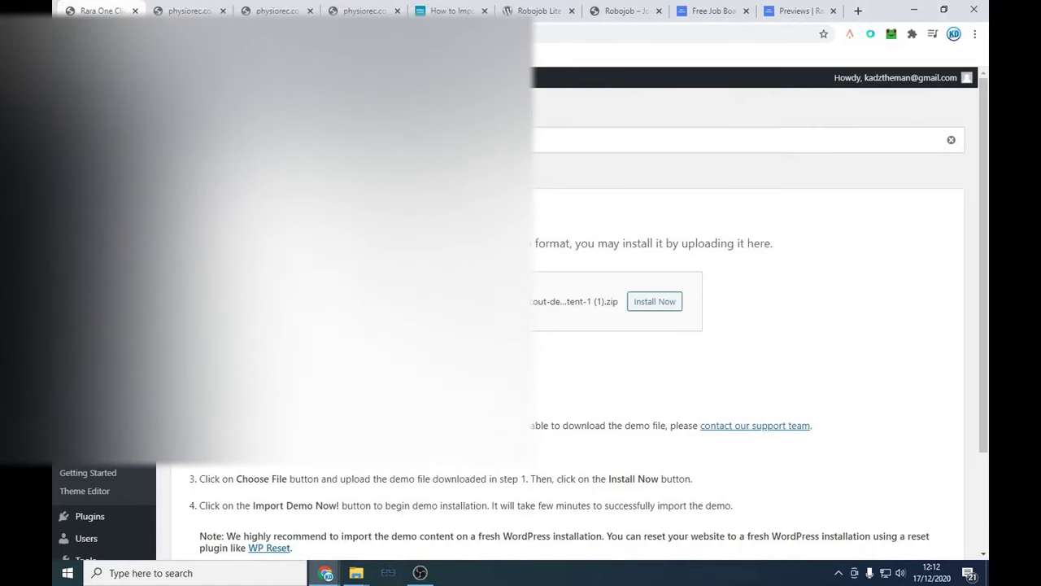
{"action": "left_click", "coordinate": [642, 302]}
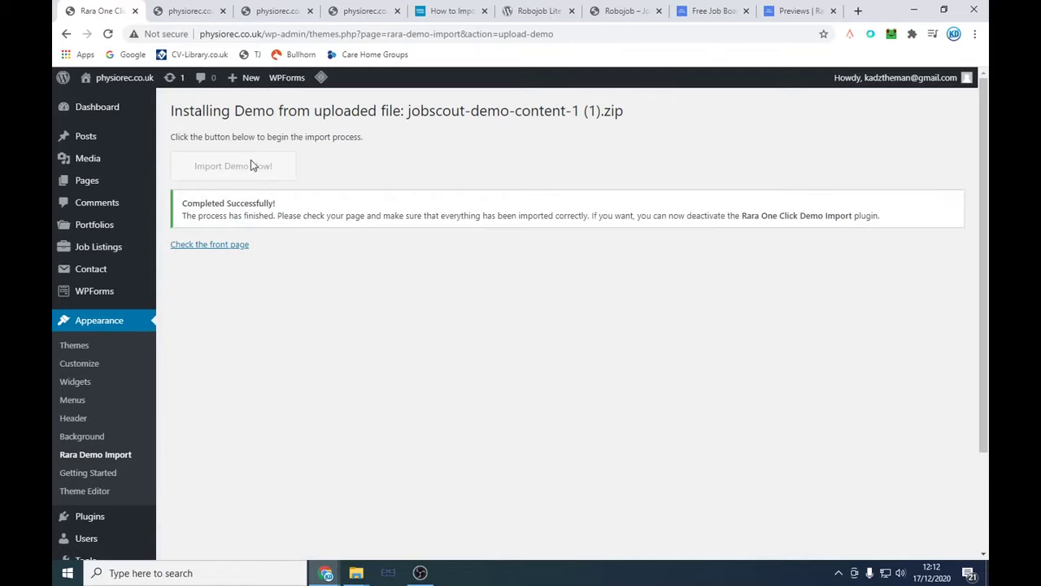
Step: Open the site's front page from the import page and review the imported demo layout from header to articles
{"action": "left_click", "coordinate": [237, 247]}
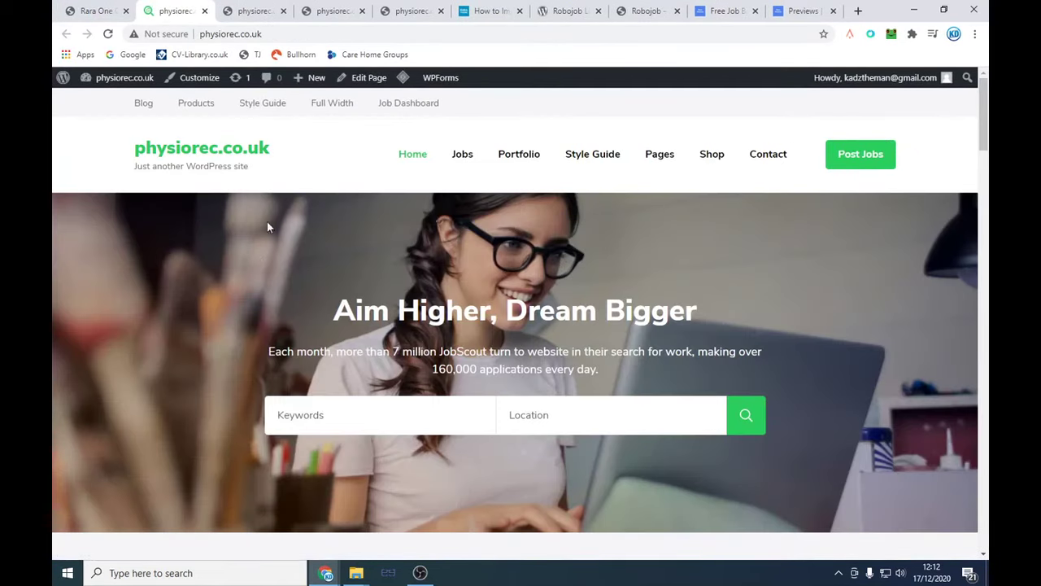
{"action": "scroll", "coordinate": [631, 384], "scroll_direction": "down", "scroll_amount": 5}
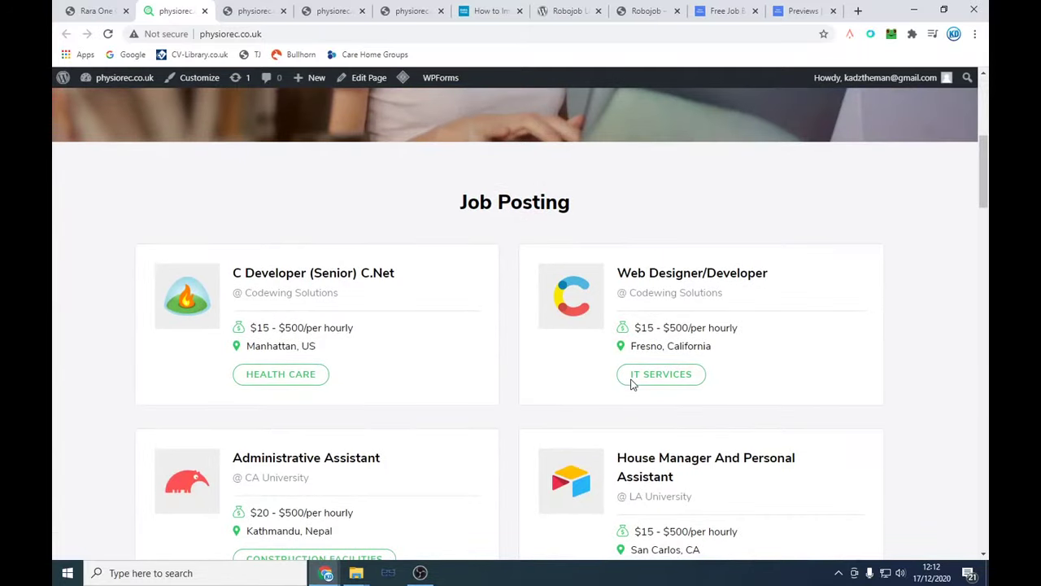
{"action": "scroll", "coordinate": [558, 304], "scroll_direction": "down", "scroll_amount": 10}
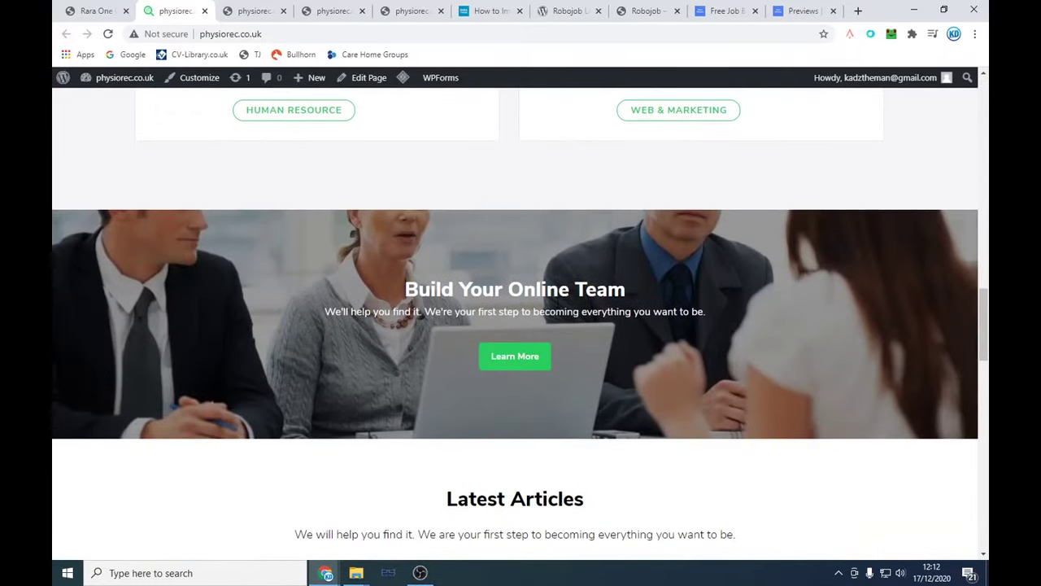
{"action": "scroll", "coordinate": [555, 304], "scroll_direction": "down", "scroll_amount": 5}
{"action": "scroll", "coordinate": [556, 304], "scroll_direction": "up", "scroll_amount": 20}
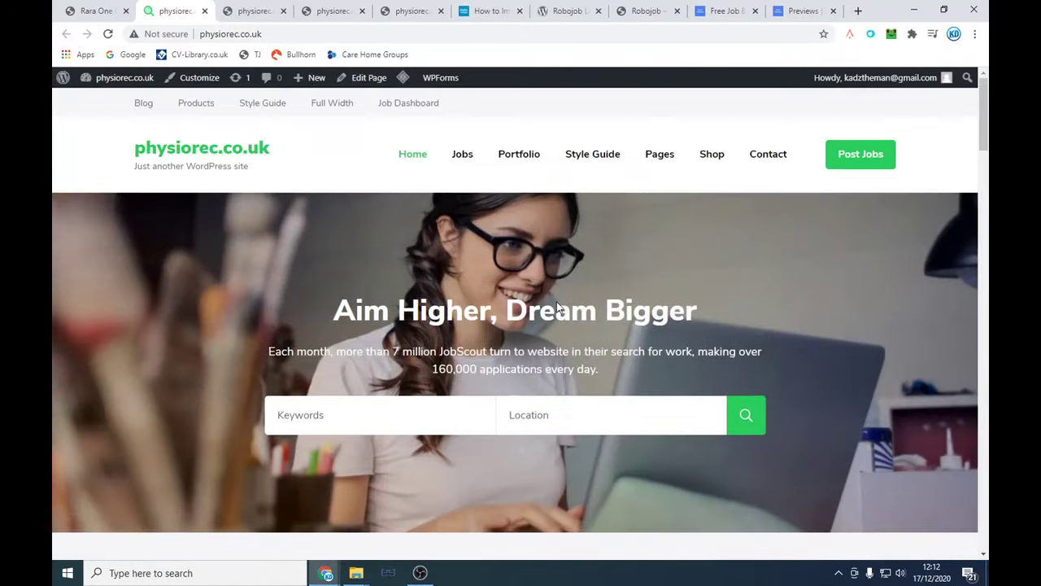
Step: Open the Customizer for the front page, dismiss the autosave notice, and set the Site Title to "Physio Rec"
{"action": "left_click", "coordinate": [193, 81]}
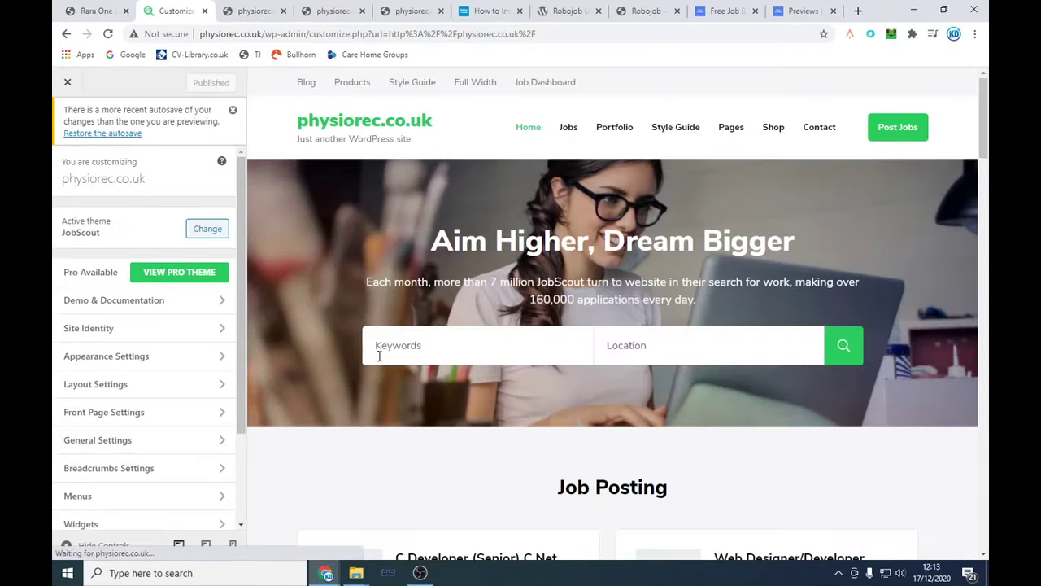
{"action": "left_click", "coordinate": [233, 109]}
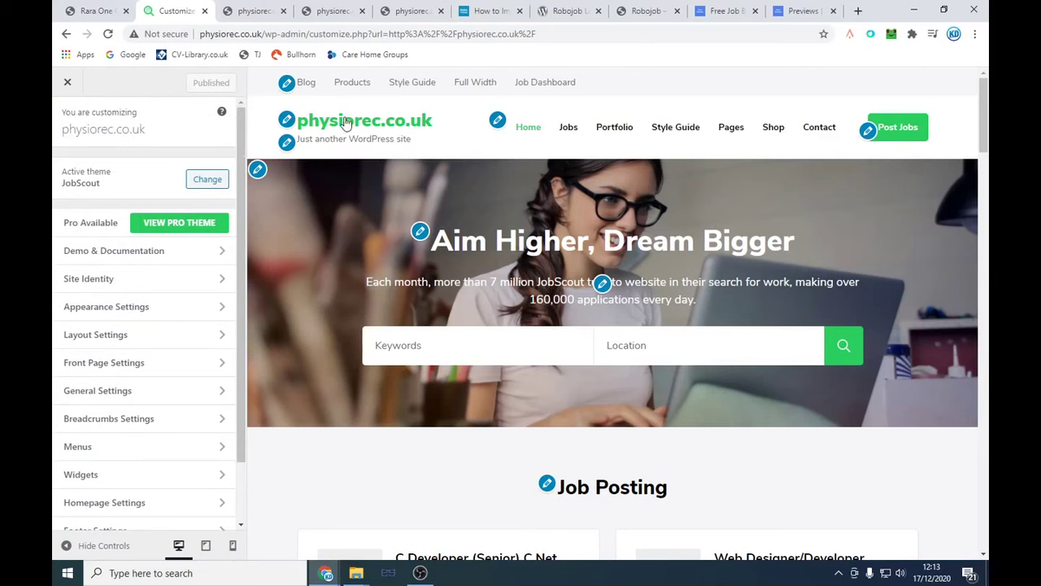
{"action": "left_click", "coordinate": [286, 120]}
{"action": "left_click_drag", "start_coordinate": [165, 231], "coordinate": [53, 226]}
{"action": "type", "text": "Phs"}
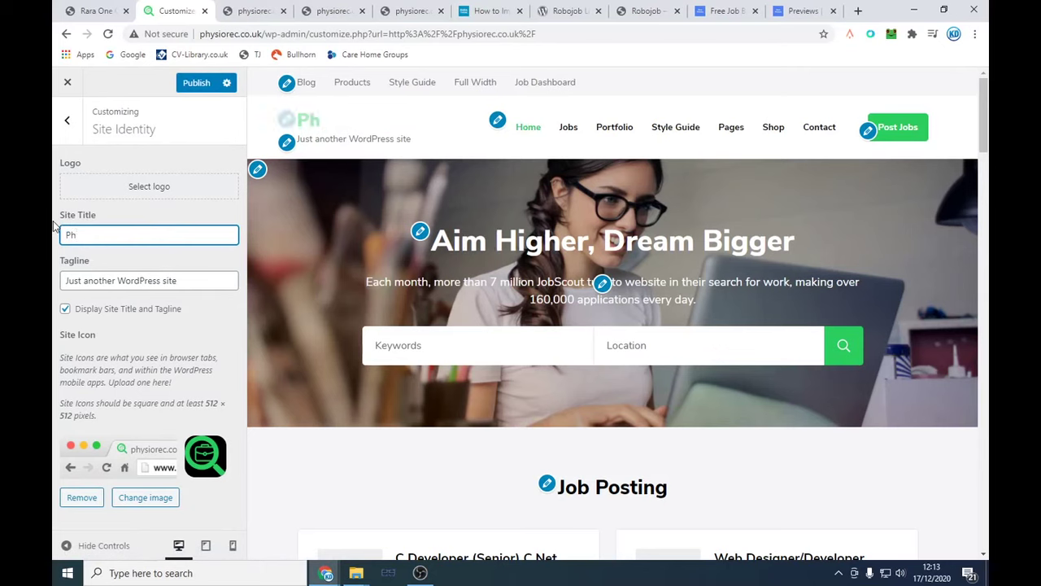
{"action": "key", "text": "BackSpace"}
{"action": "key", "text": "BackSpace"}
{"action": "type", "text": "hysio R"}
{"action": "key", "text": "BackSpace"}
{"action": "type", "text": "REC"}
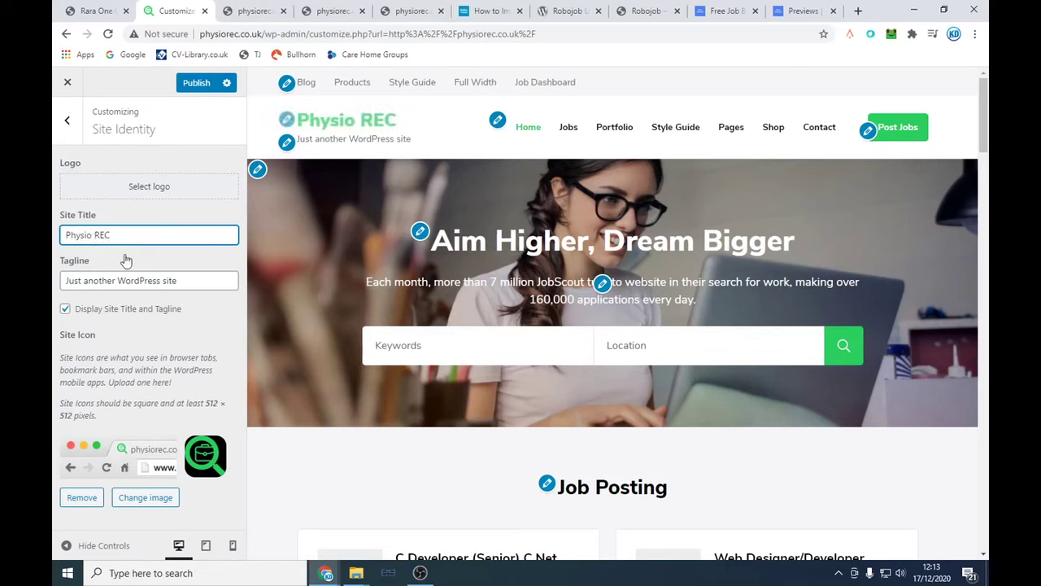
{"action": "key", "text": "BackSpace"}
{"action": "key", "text": "BackSpace"}
{"action": "type", "text": "ec"}
Step: Set the site Tagline to "Physio only recruitment"
{"action": "key", "text": "Tab"}
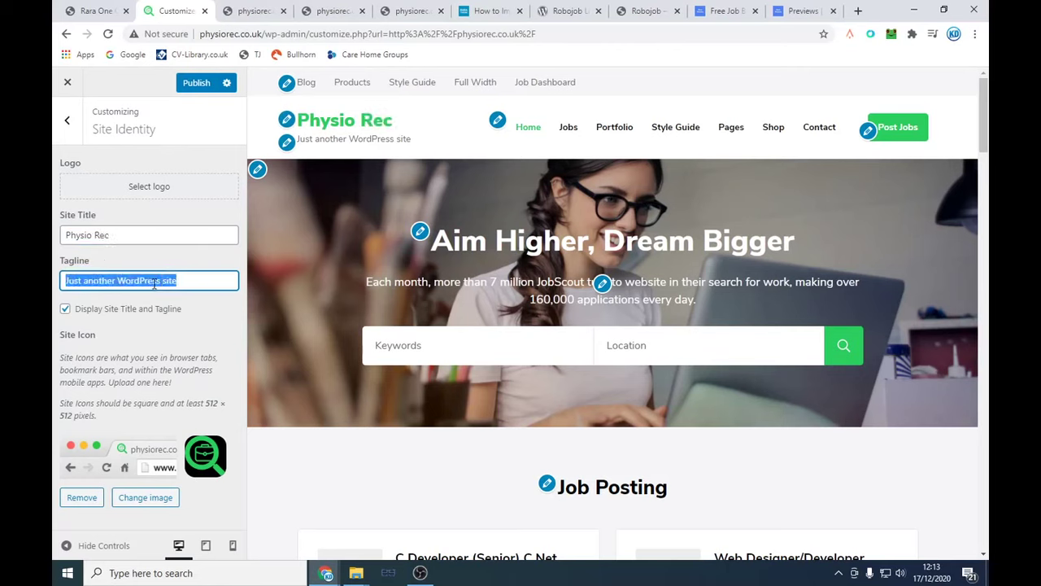
{"action": "type", "text": "Phy"}
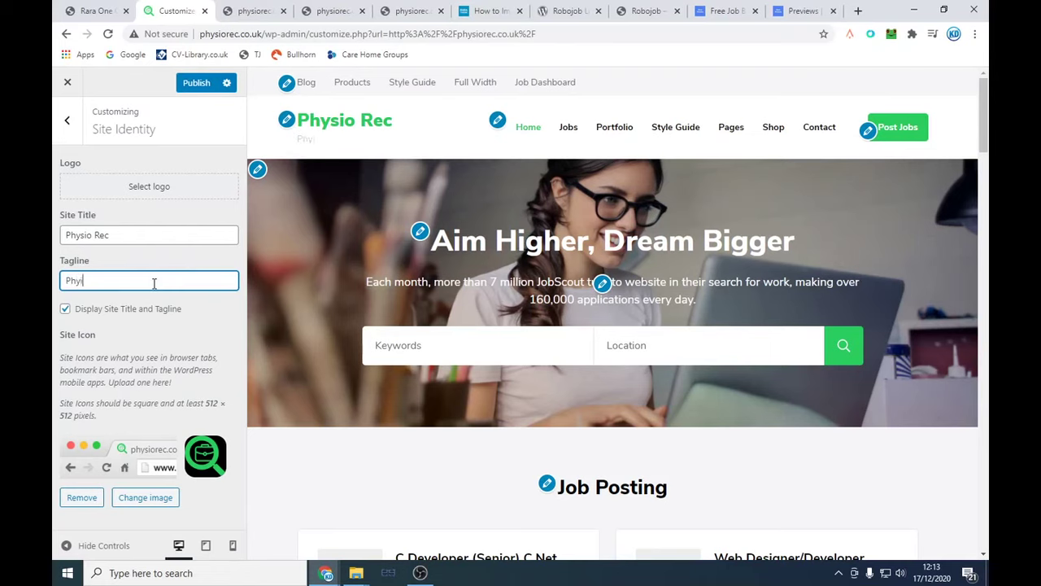
{"action": "type", "text": "sio"}
{"action": "key", "text": "BackSpace"}
{"action": "key", "text": "BackSpace"}
{"action": "key", "text": "BackSpace"}
{"action": "key", "text": "BackSpace"}
{"action": "key", "text": "BackSpace"}
{"action": "type", "text": "ruitment"}
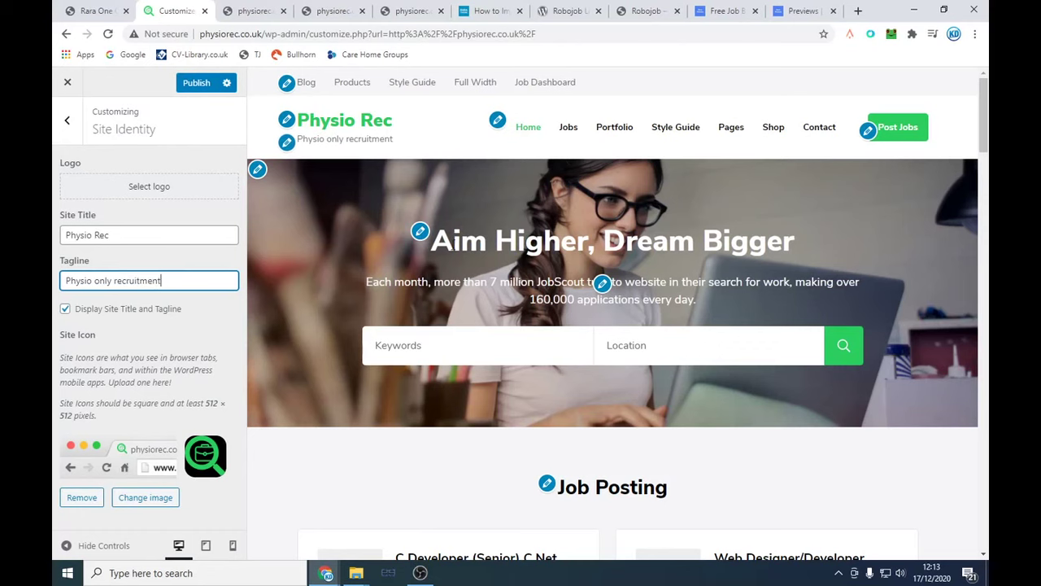
Step: Disable the front page Banner Section in the Customizer and publish the changes
{"action": "left_click", "coordinate": [420, 232]}
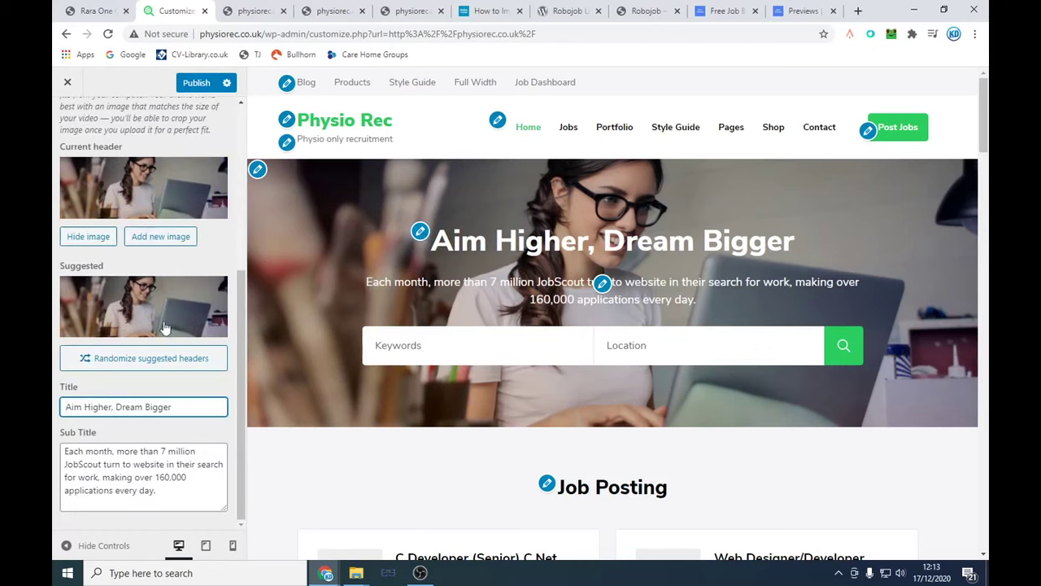
{"action": "scroll", "coordinate": [147, 295], "scroll_direction": "up", "scroll_amount": 2}
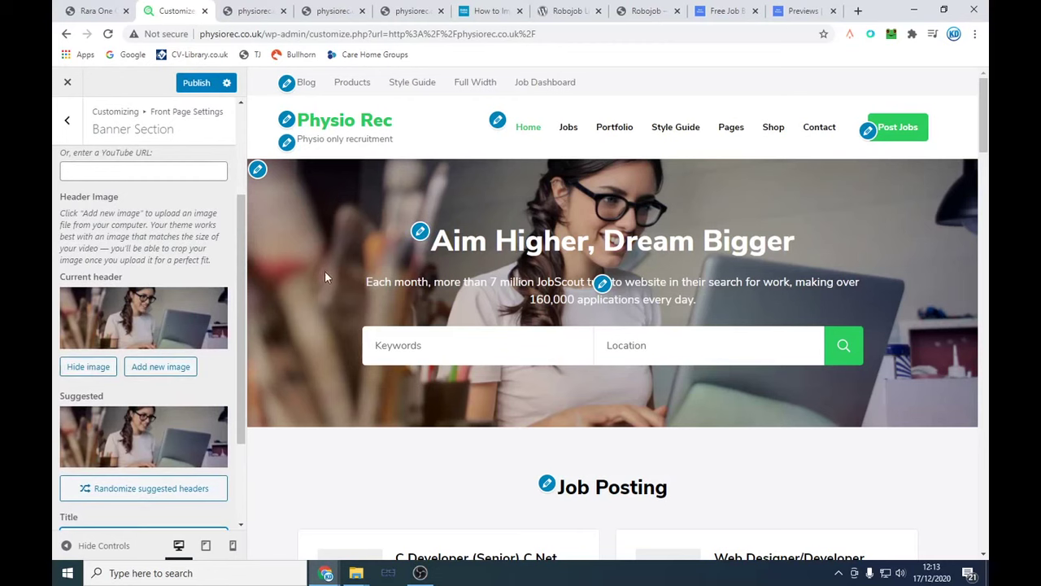
{"action": "scroll", "coordinate": [168, 291], "scroll_direction": "down", "scroll_amount": 2}
{"action": "scroll", "coordinate": [165, 299], "scroll_direction": "up", "scroll_amount": 4}
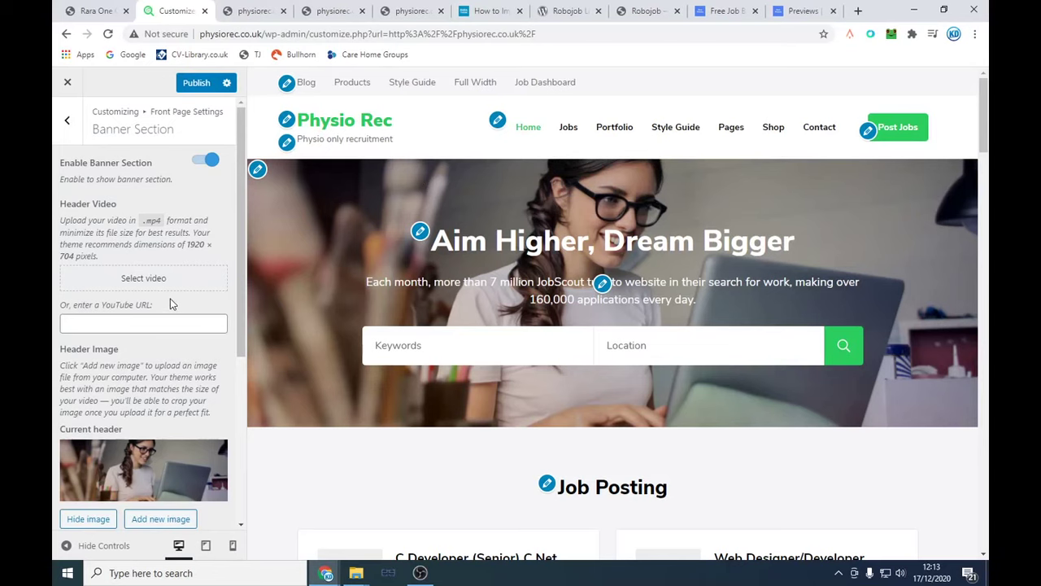
{"action": "left_click", "coordinate": [211, 161]}
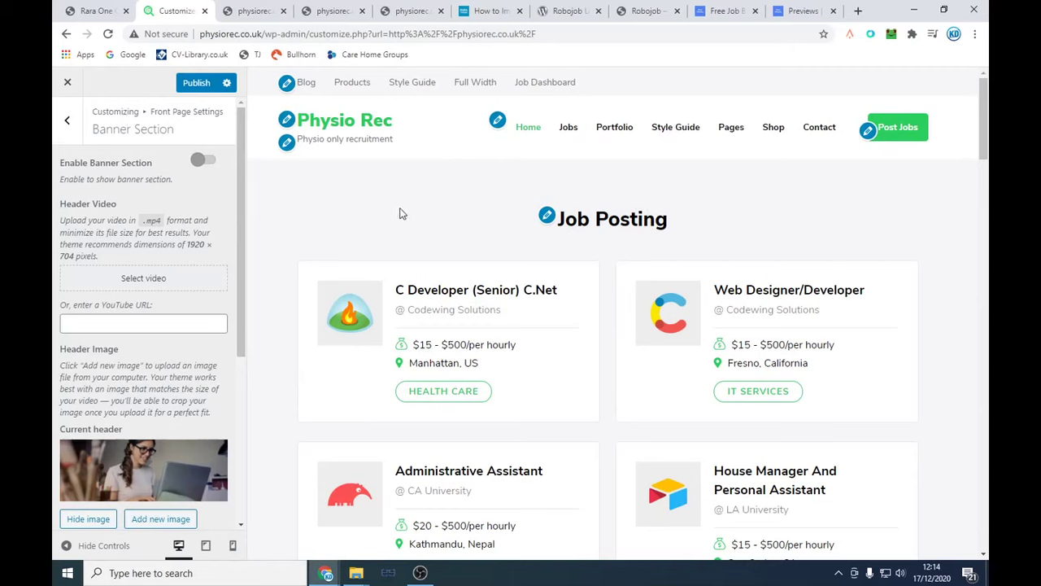
{"action": "left_click", "coordinate": [196, 85]}
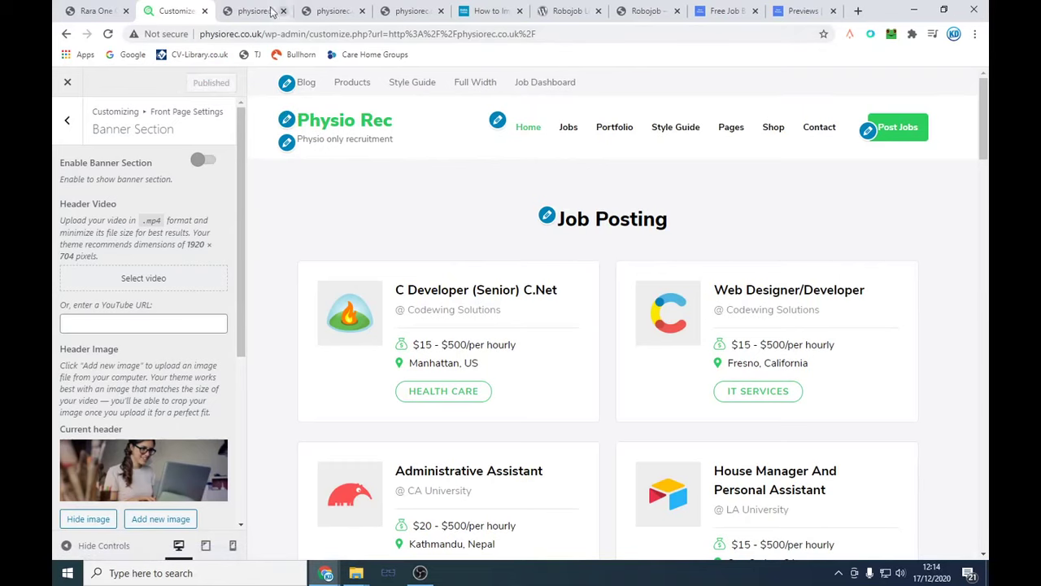
Step: Load the live Physio Rec home page and review its job postings, articles, testimonials, client logos and footer
{"action": "left_click", "coordinate": [271, 11]}
{"action": "left_click", "coordinate": [245, 152]}
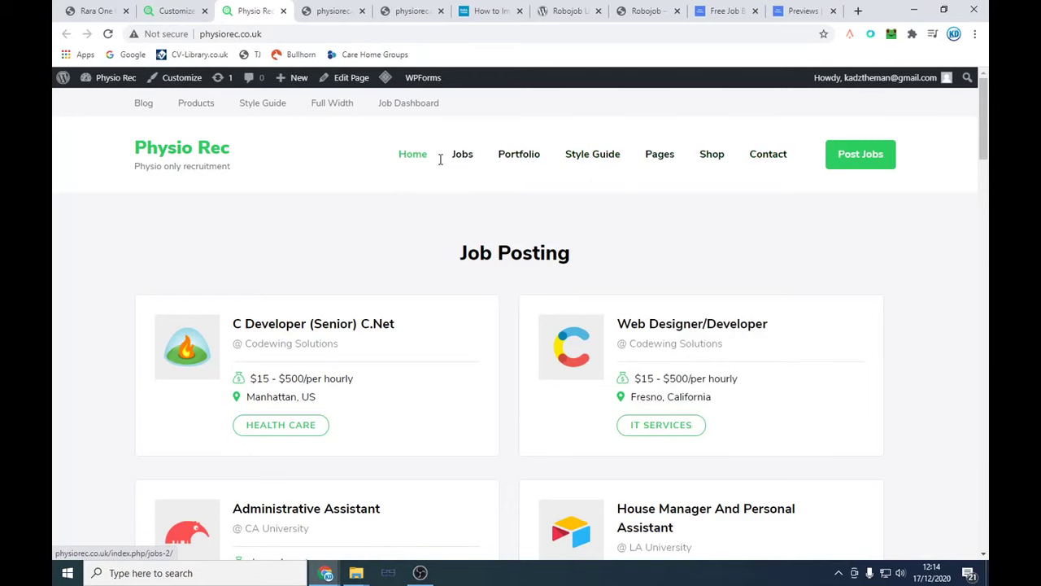
{"action": "scroll", "coordinate": [453, 332], "scroll_direction": "down", "scroll_amount": 10}
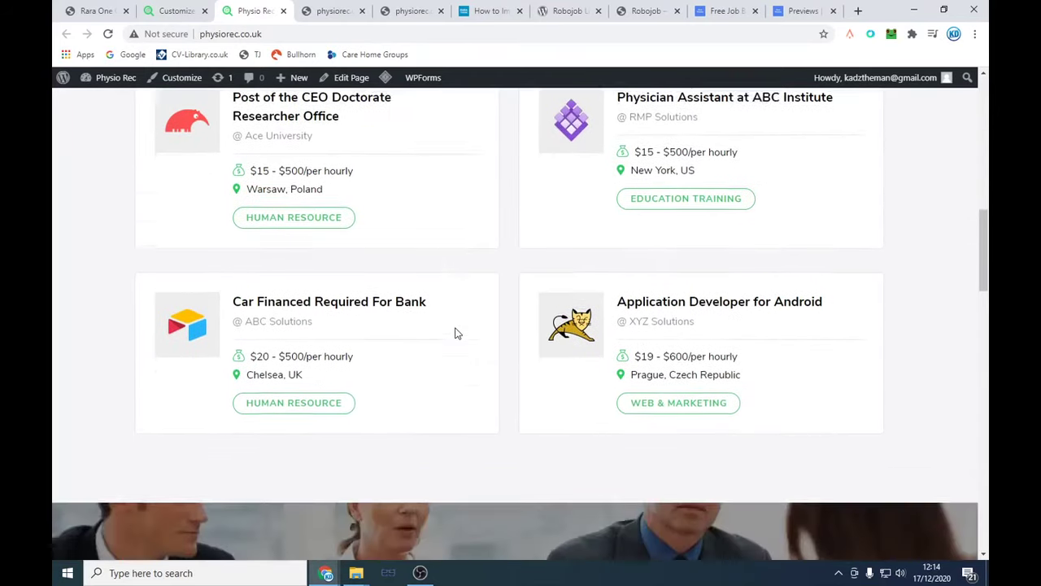
{"action": "scroll", "coordinate": [455, 329], "scroll_direction": "down", "scroll_amount": 5}
{"action": "scroll", "coordinate": [658, 272], "scroll_direction": "down", "scroll_amount": 3}
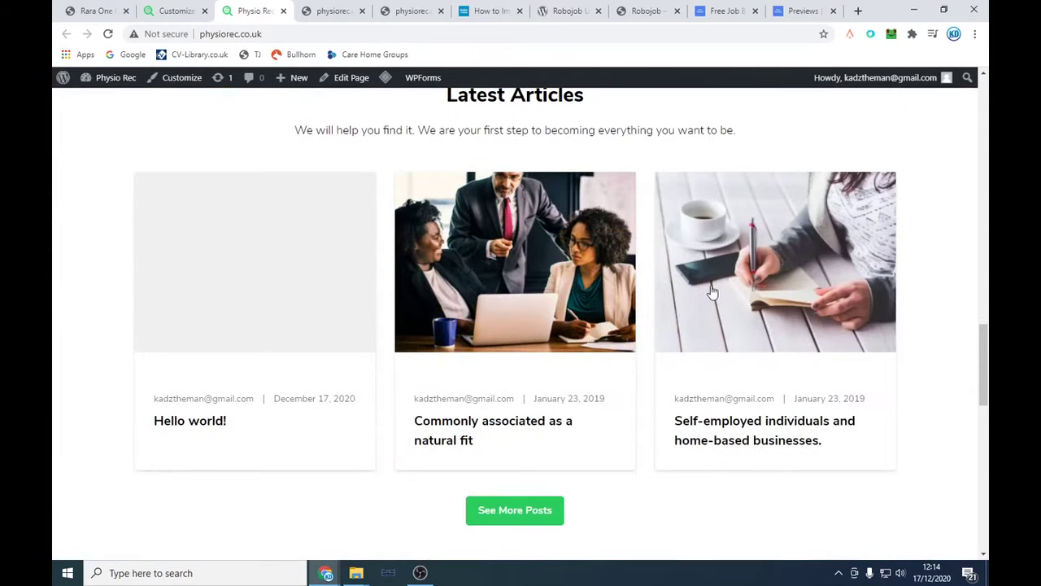
{"action": "scroll", "coordinate": [660, 428], "scroll_direction": "down", "scroll_amount": 4}
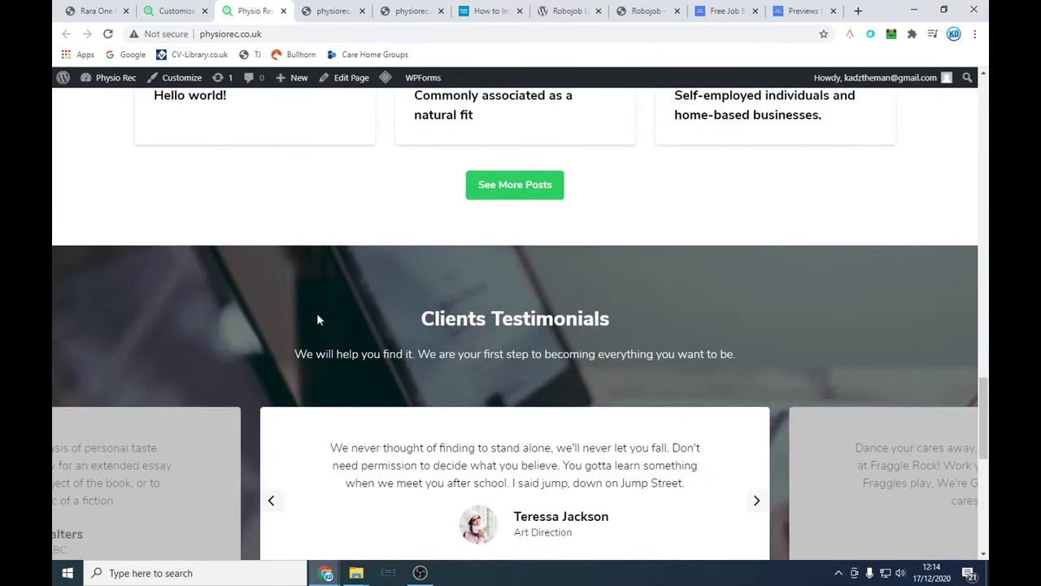
{"action": "scroll", "coordinate": [317, 320], "scroll_direction": "down", "scroll_amount": 5}
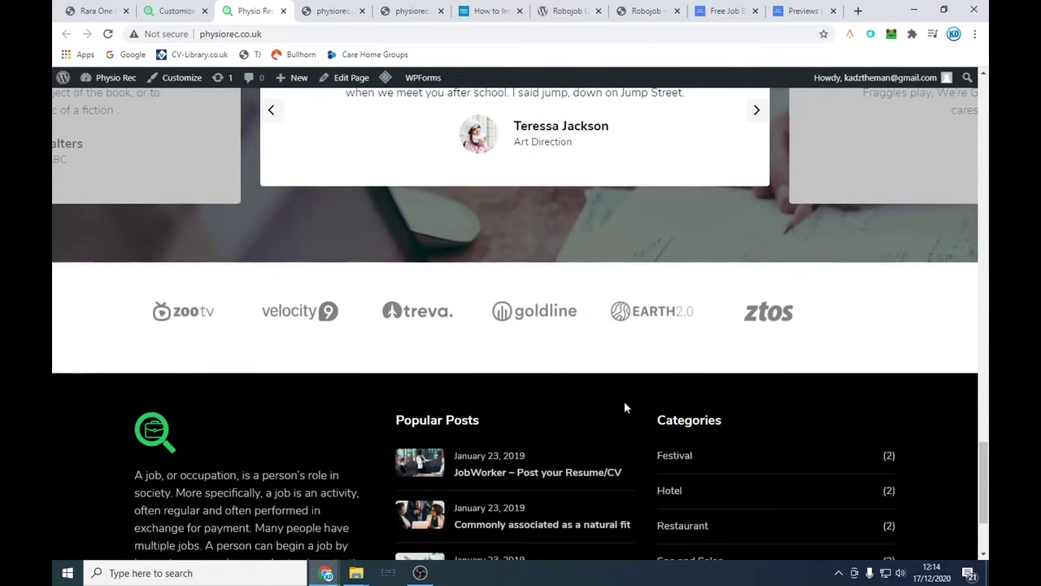
{"action": "scroll", "coordinate": [623, 406], "scroll_direction": "down", "scroll_amount": 2}
{"action": "scroll", "coordinate": [624, 407], "scroll_direction": "up", "scroll_amount": 5}
Step: In the Customizer's front page Job Posting Section, set the Job Posting Title to "Latest Jobs"
{"action": "left_click", "coordinate": [174, 11]}
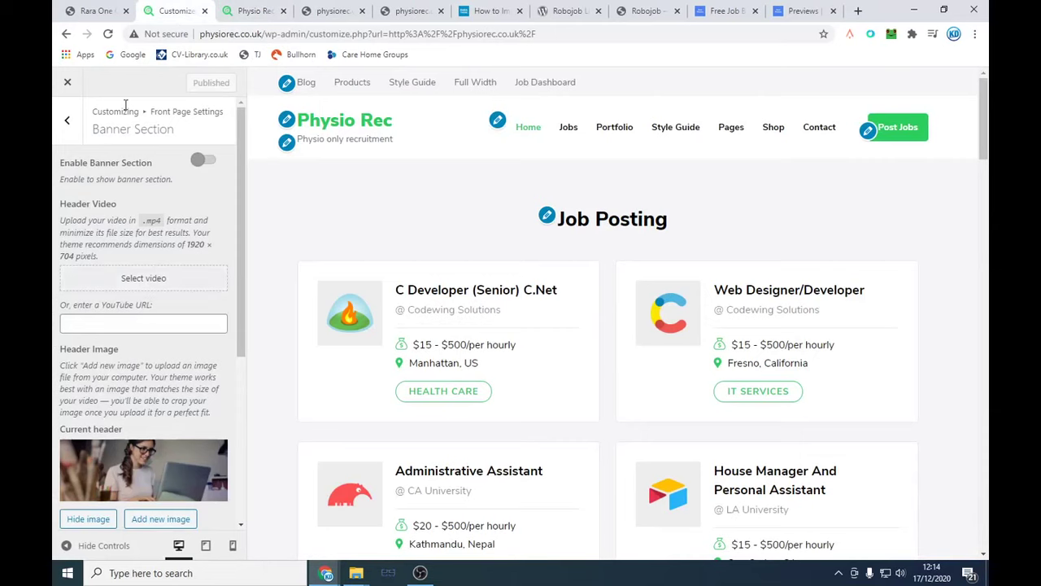
{"action": "left_click", "coordinate": [67, 119]}
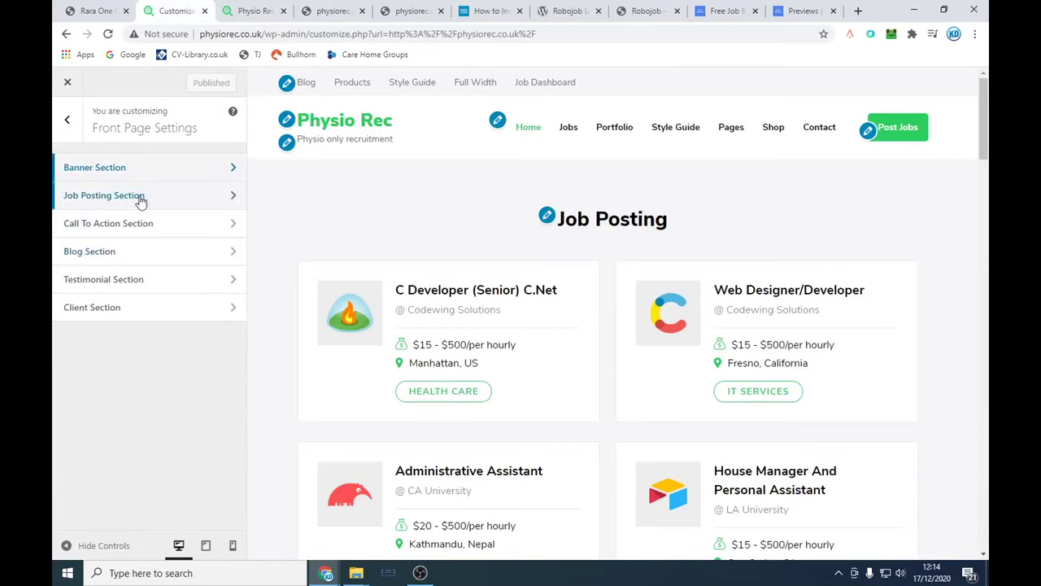
{"action": "left_click", "coordinate": [68, 122]}
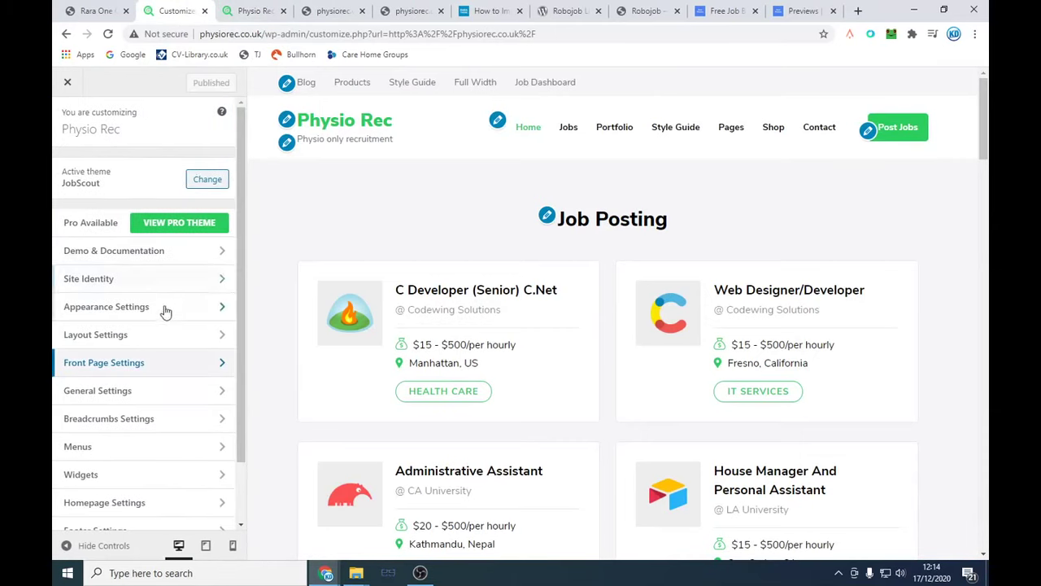
{"action": "left_click", "coordinate": [140, 368]}
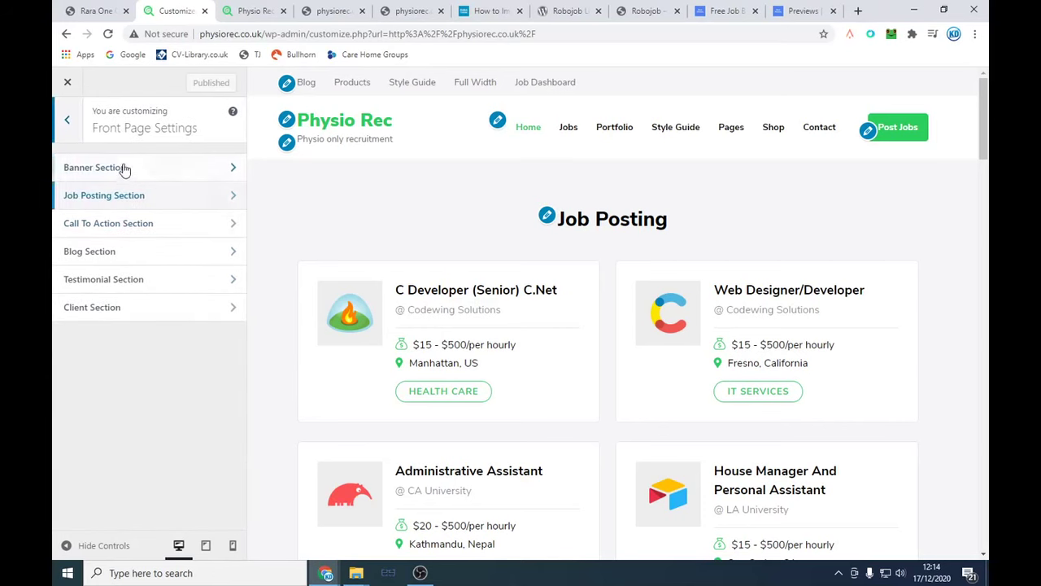
{"action": "left_click", "coordinate": [132, 201]}
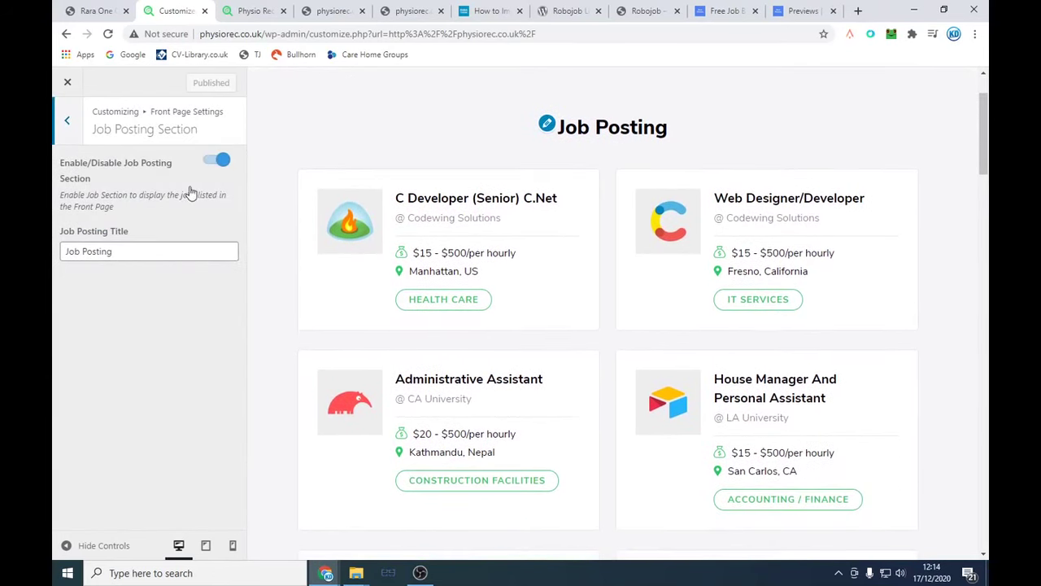
{"action": "left_click", "coordinate": [67, 121]}
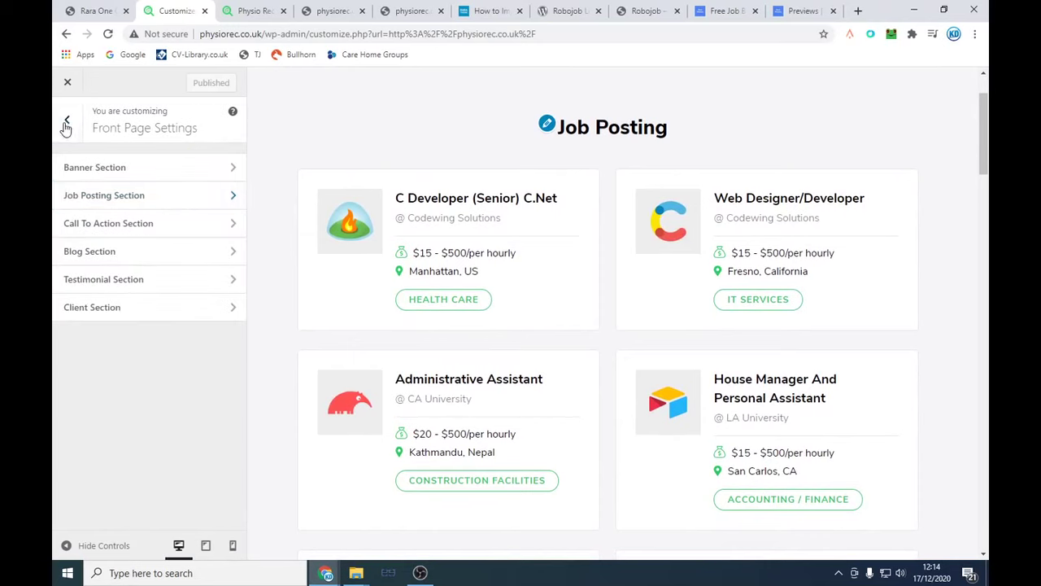
{"action": "left_click", "coordinate": [162, 202]}
{"action": "triple_click", "coordinate": [105, 254]}
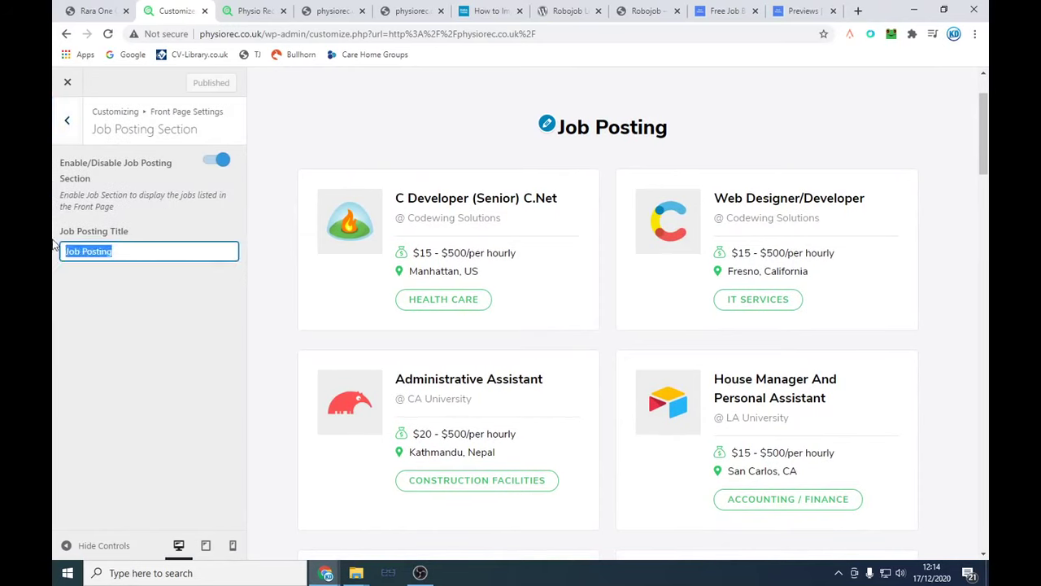
{"action": "type", "text": "Latest Jobs"}
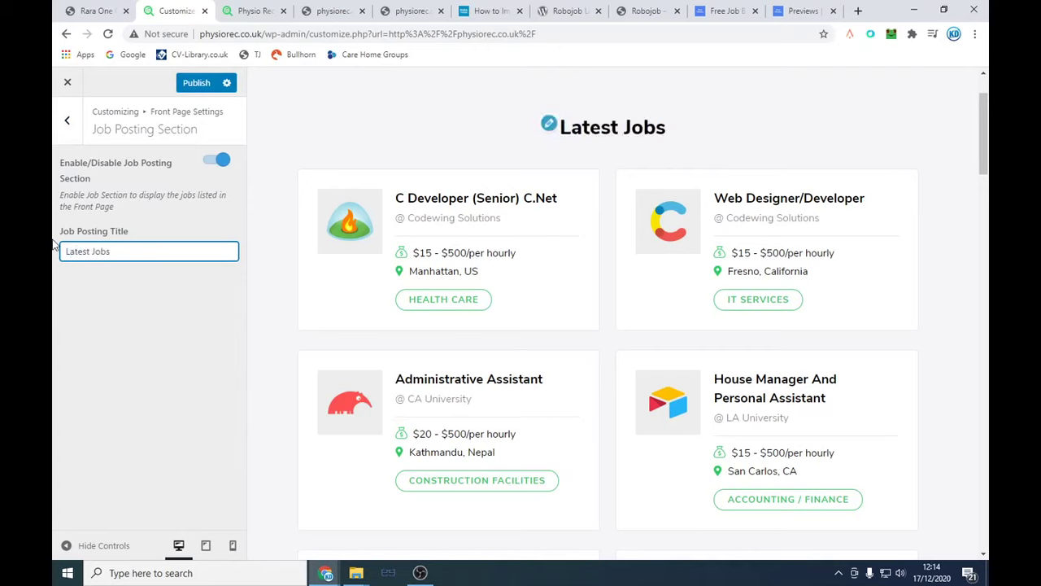
{"action": "left_click", "coordinate": [68, 120]}
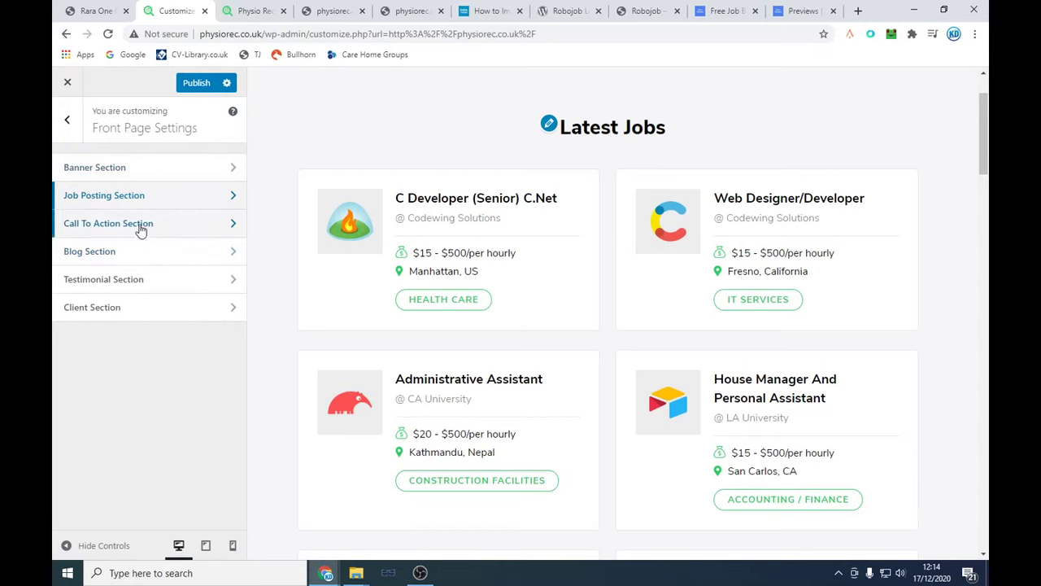
Step: Examine the front page Call To Action Section and its Rara: Call To Action widget's title, description and button settings
{"action": "left_click", "coordinate": [139, 226]}
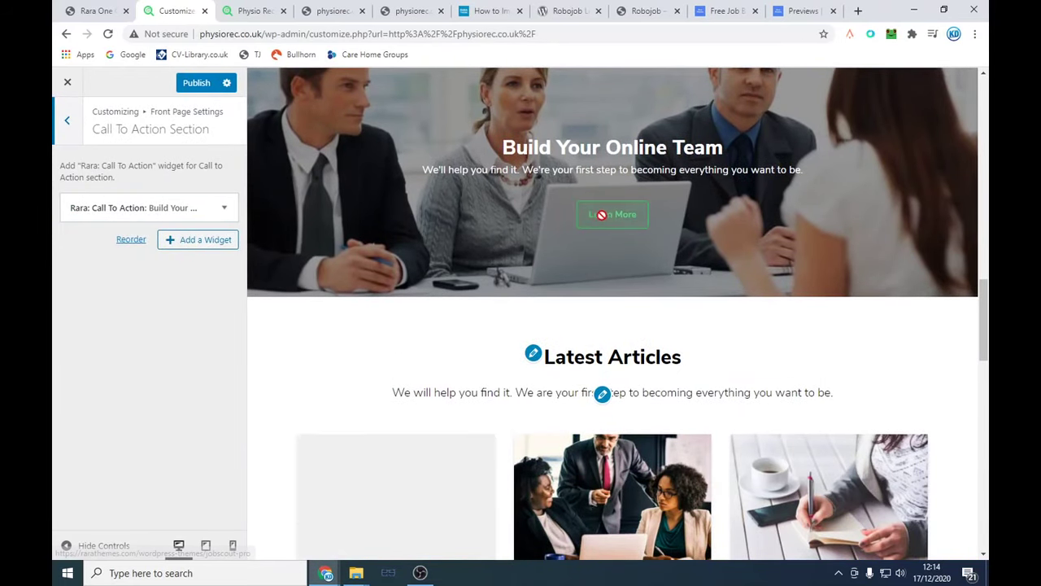
{"action": "left_click", "coordinate": [223, 208]}
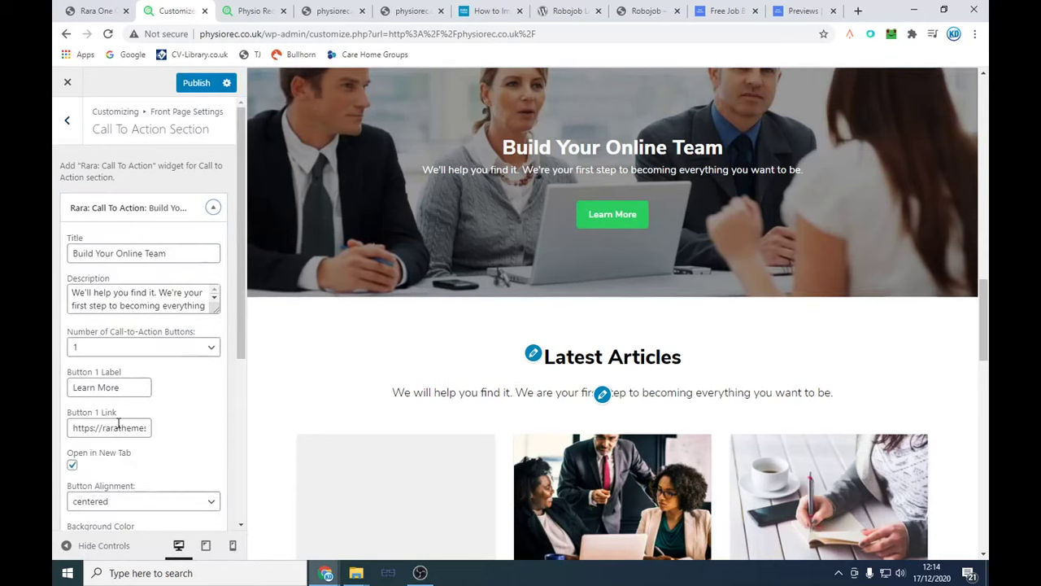
{"action": "left_click", "coordinate": [67, 119]}
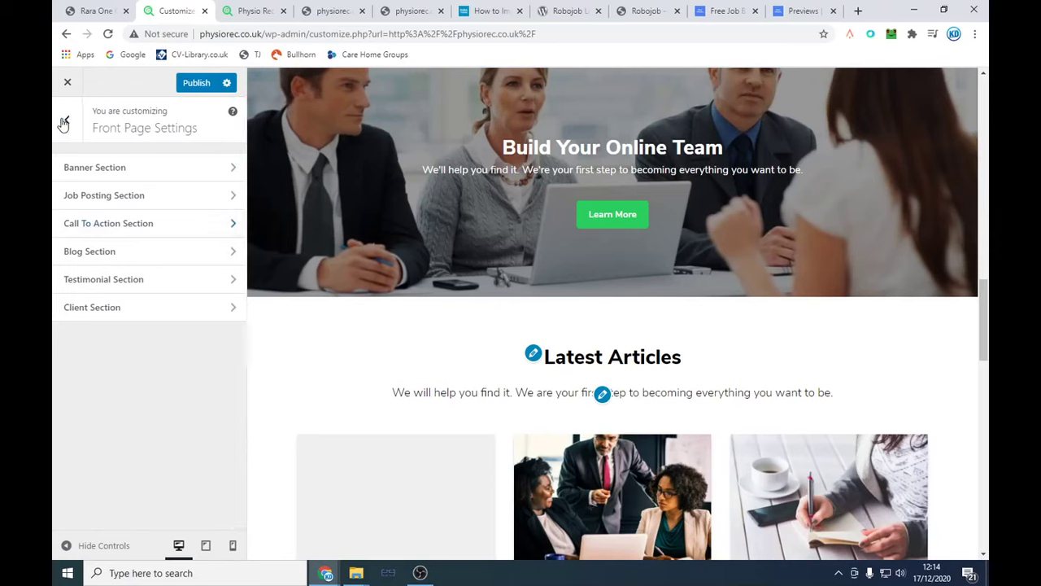
{"action": "left_click", "coordinate": [68, 122]}
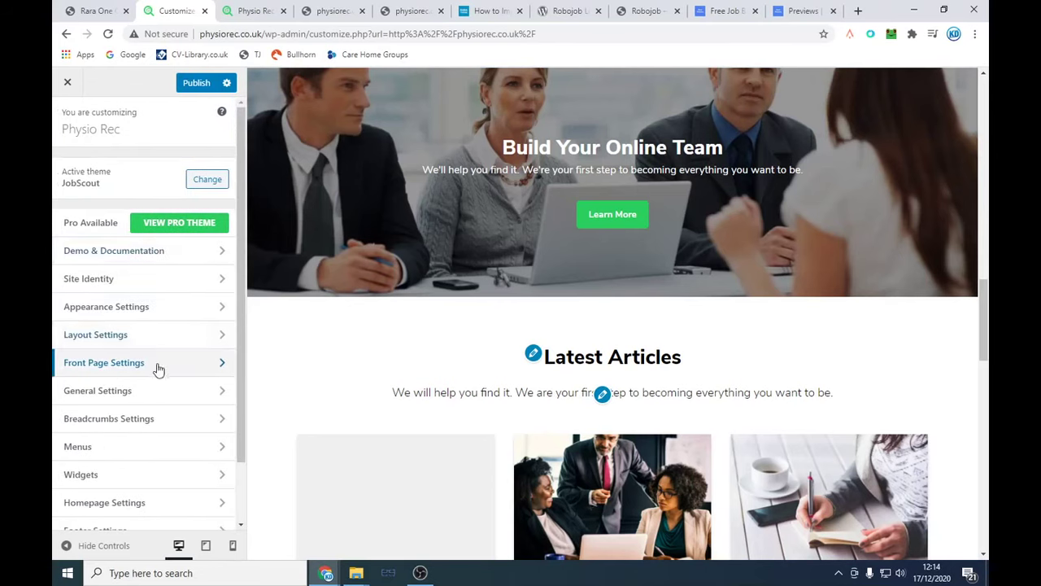
{"action": "left_click", "coordinate": [161, 366]}
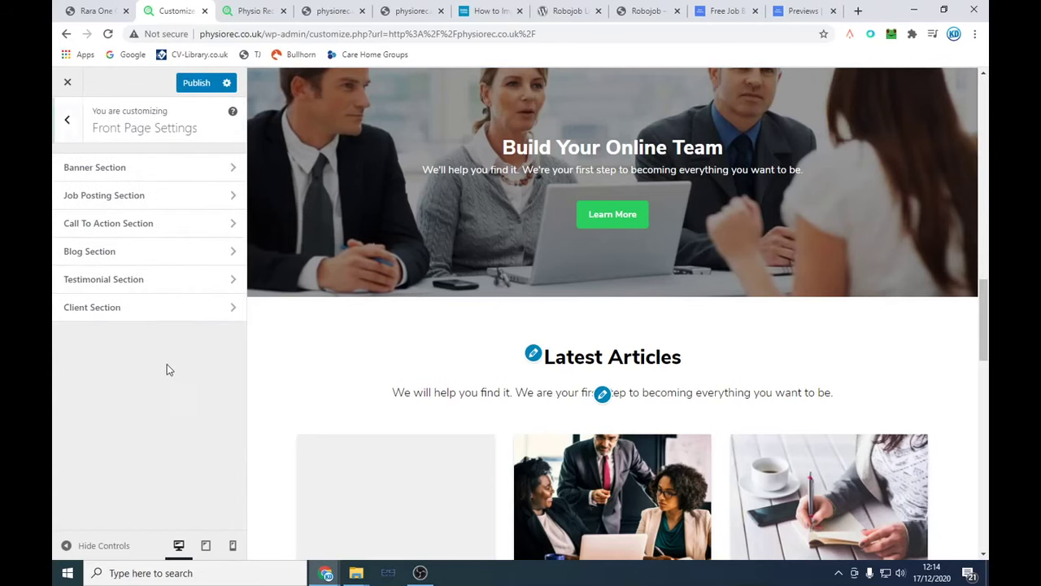
Step: Disable the front page Blog Section to preview the page without it, and re-enable it
{"action": "left_click", "coordinate": [149, 252]}
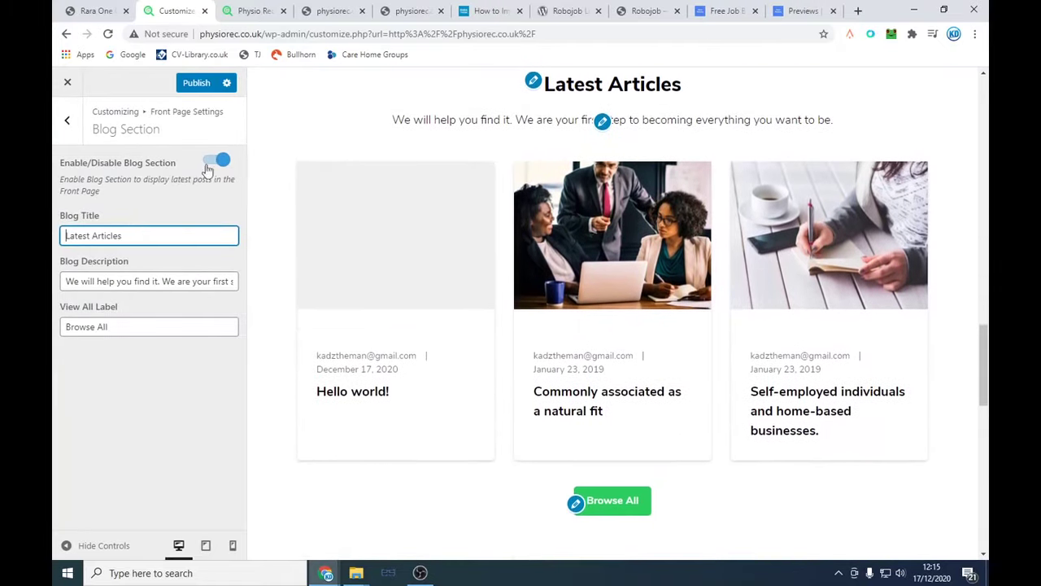
{"action": "left_click", "coordinate": [219, 161]}
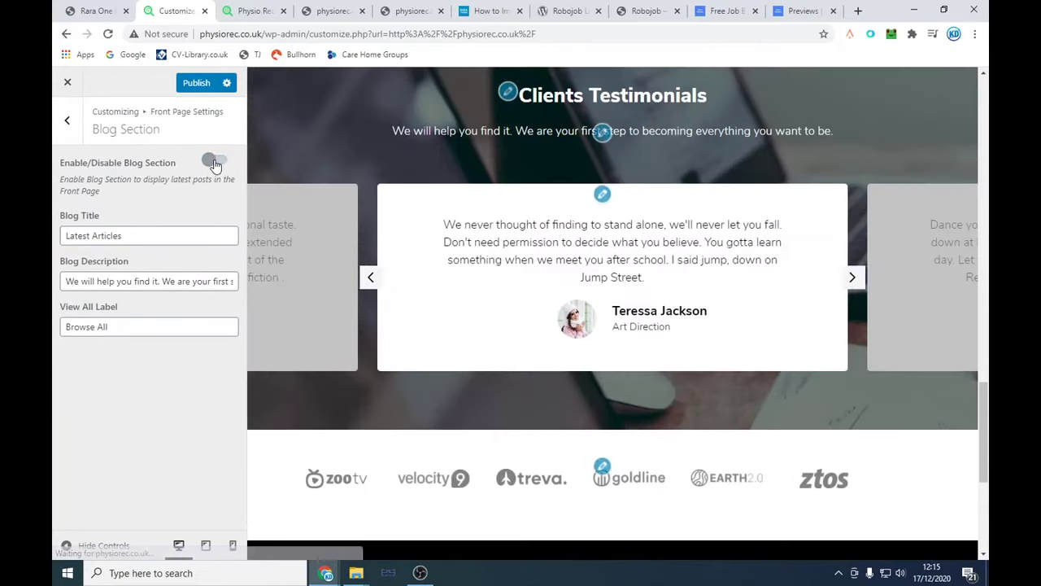
{"action": "left_click", "coordinate": [214, 162]}
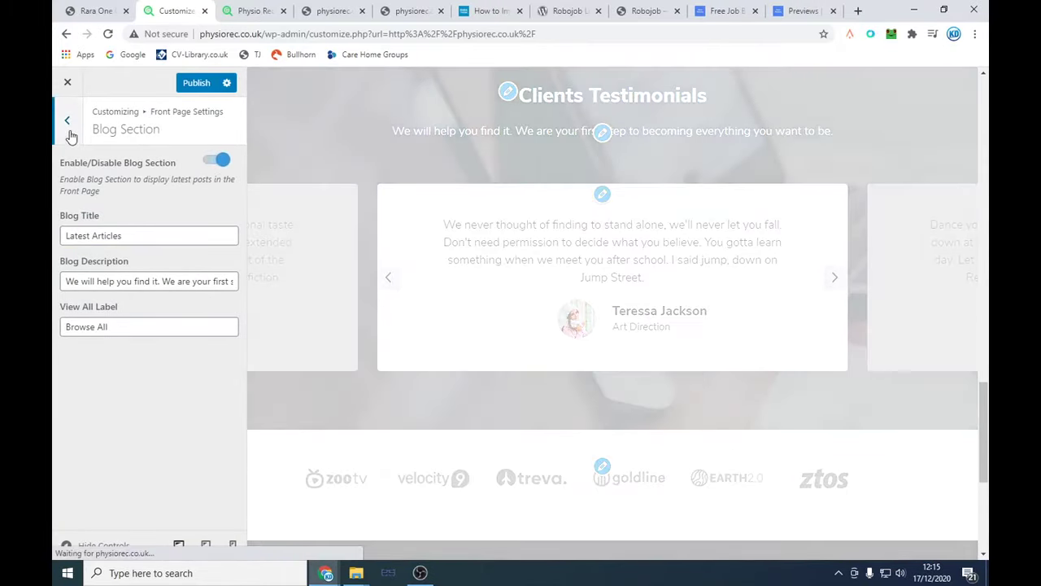
{"action": "left_click", "coordinate": [67, 119]}
Step: In the front page Testimonial Section, replace the person's name in the first Rara: Testimonial widget
{"action": "left_click", "coordinate": [141, 283]}
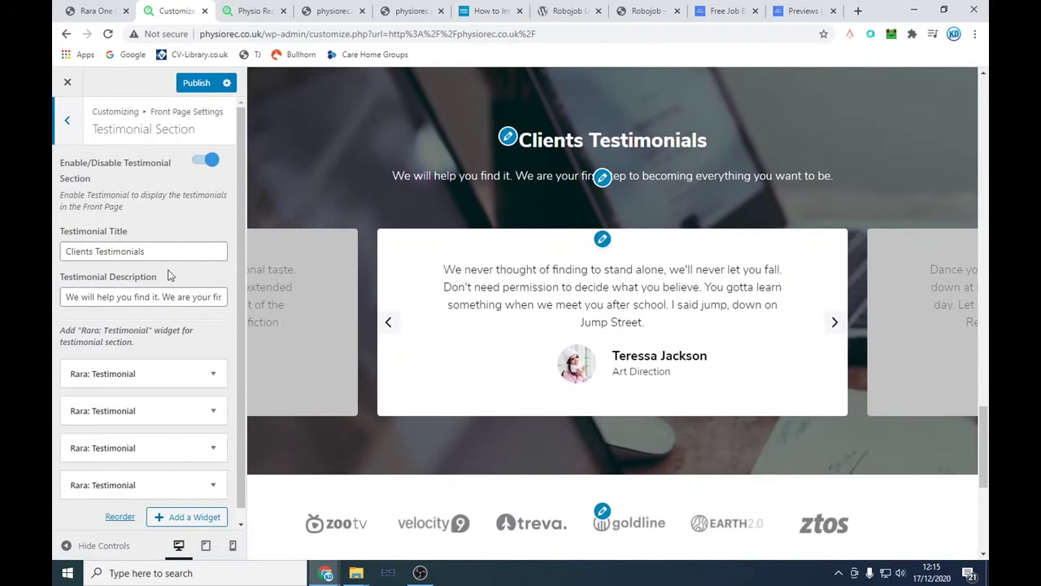
{"action": "left_click", "coordinate": [213, 373]}
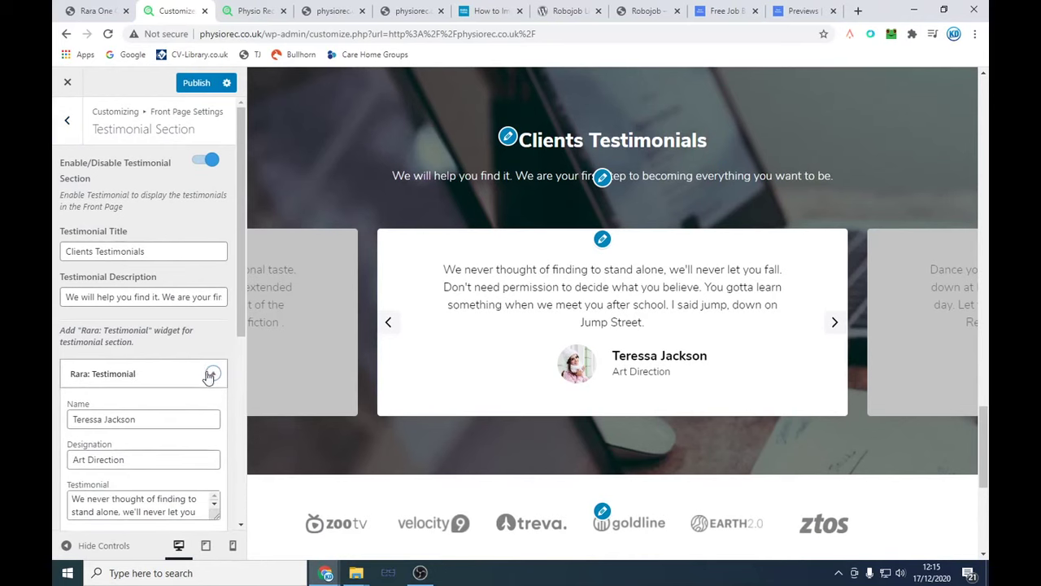
{"action": "left_click_drag", "start_coordinate": [154, 283], "coordinate": [55, 289]}
{"action": "type", "text": "J"}
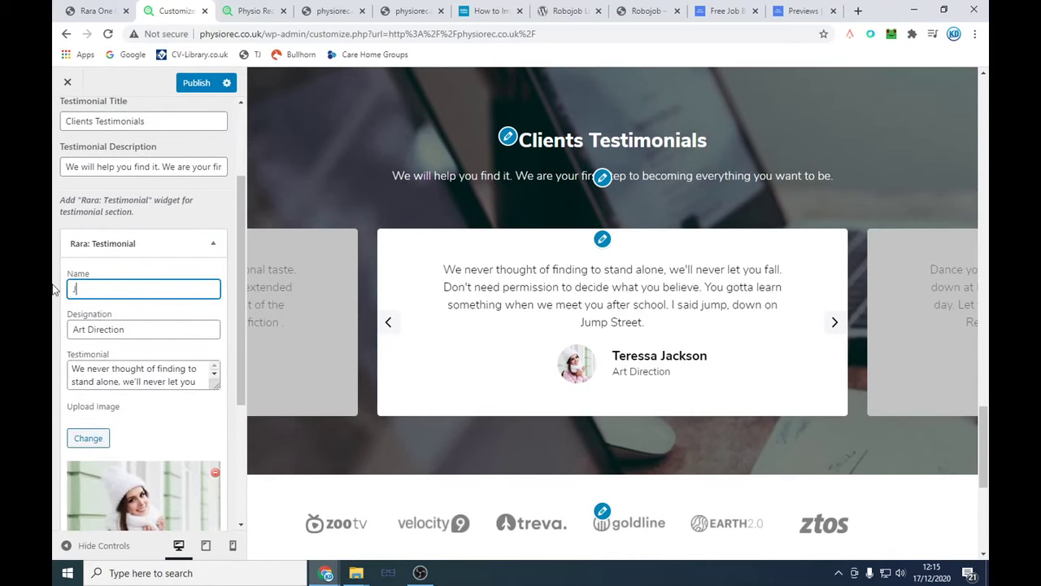
{"action": "type", "text": "ohn Smith"}
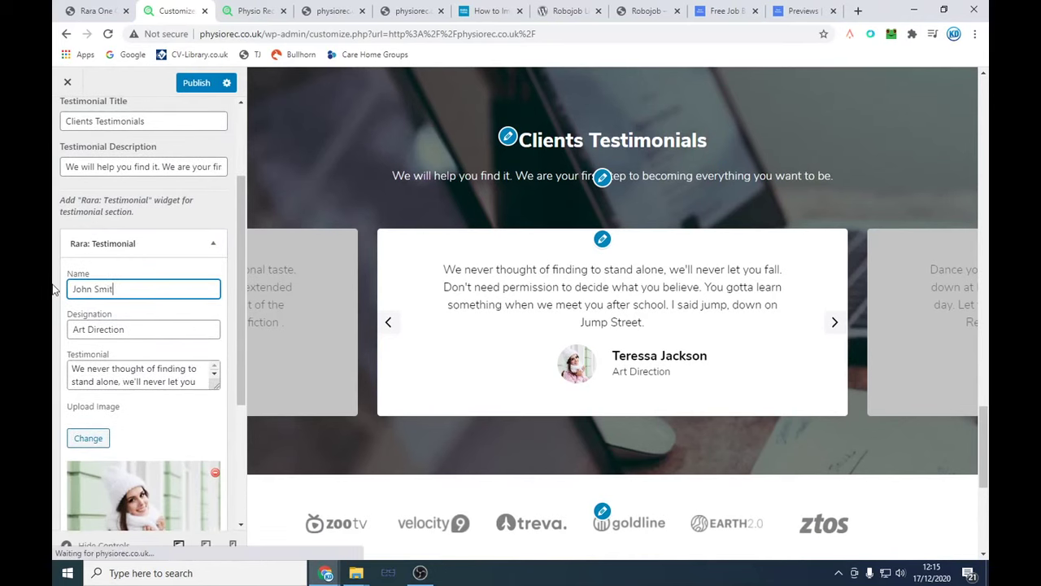
Step: Set the first testimonial's Designation to "HR Manager"
{"action": "key", "text": "Tab"}
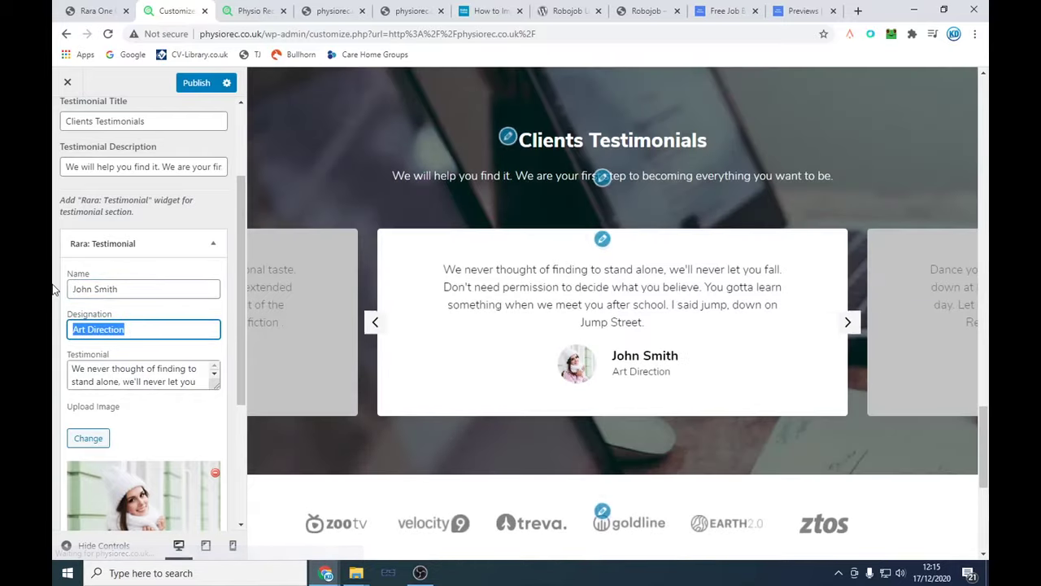
{"action": "type", "text": "HR MANAG"}
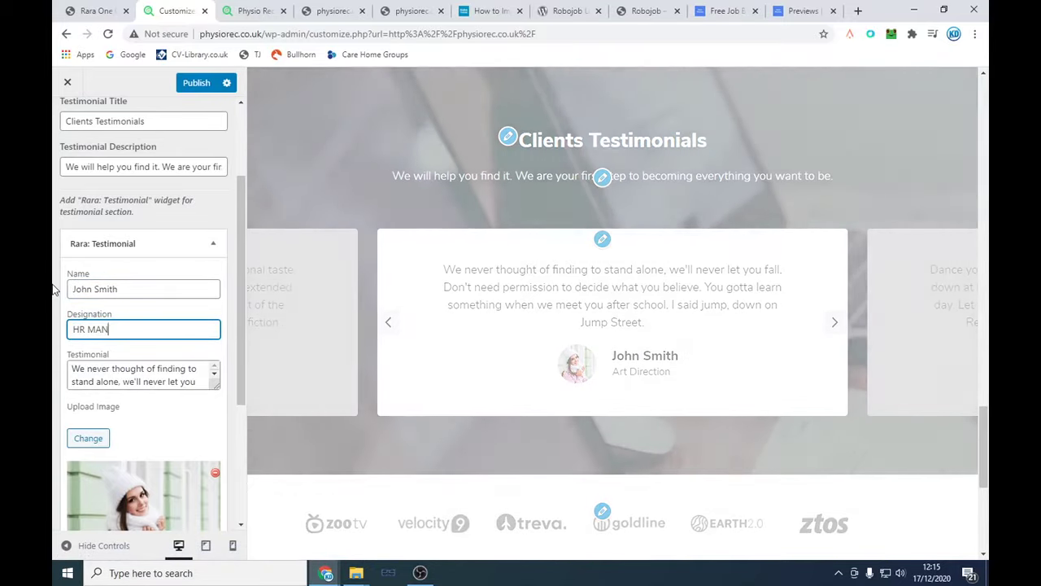
{"action": "key", "text": "BackSpace"}
{"action": "key", "text": "BackSpace"}
{"action": "key", "text": "BackSpace"}
{"action": "key", "text": "BackSpace"}
{"action": "type", "text": "age"}
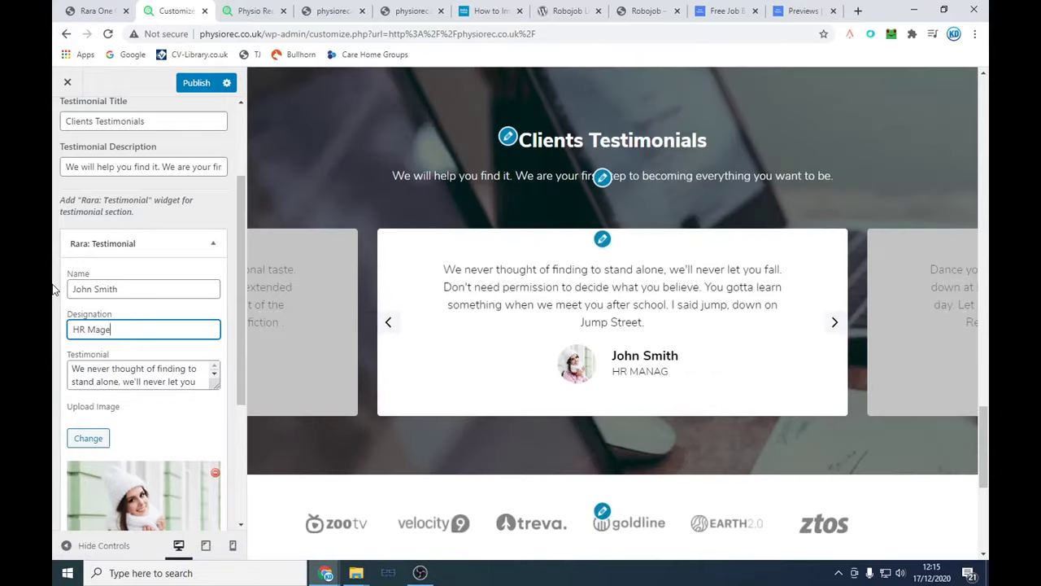
{"action": "type", "text": "ne"}
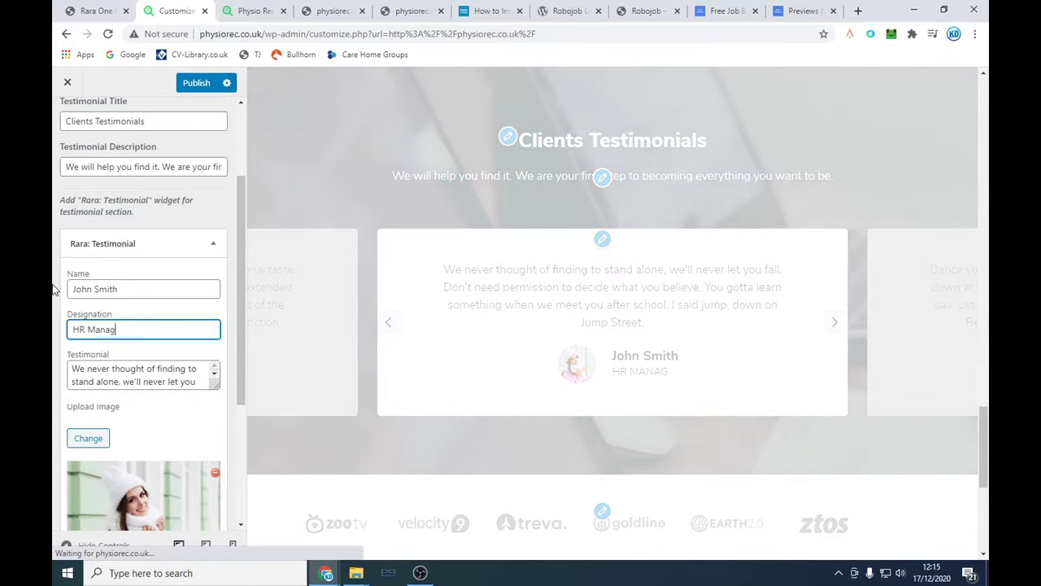
{"action": "type", "text": "er"}
Step: Examine the first testimonial's text and image settings and check the edited testimonial in the page preview
{"action": "left_click", "coordinate": [110, 372]}
{"action": "key", "text": "ctrl+a"}
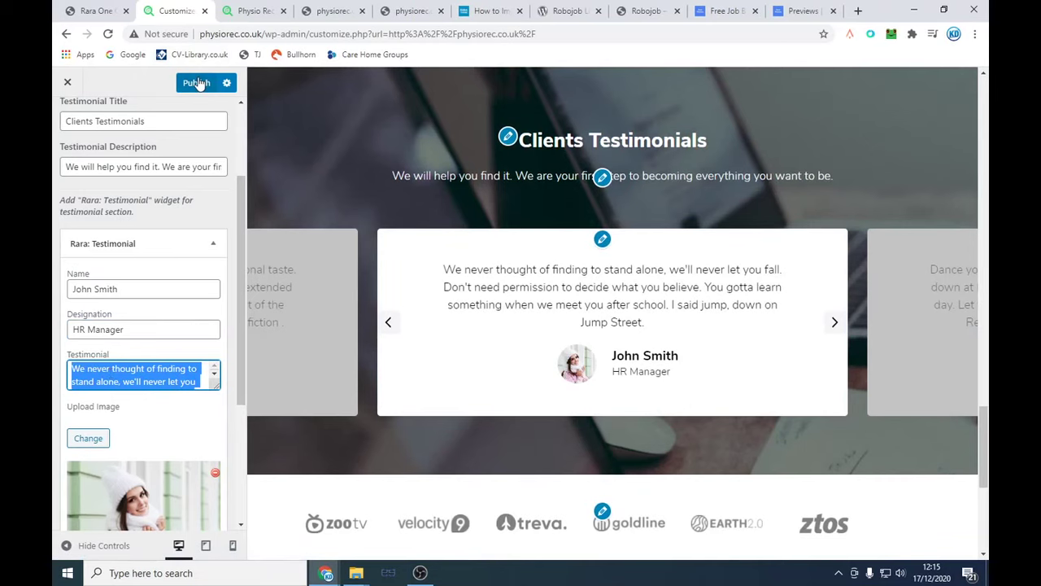
{"action": "left_click", "coordinate": [353, 195]}
{"action": "scroll", "coordinate": [353, 196], "scroll_direction": "down", "scroll_amount": 5}
{"action": "scroll", "coordinate": [126, 280], "scroll_direction": "down", "scroll_amount": 3}
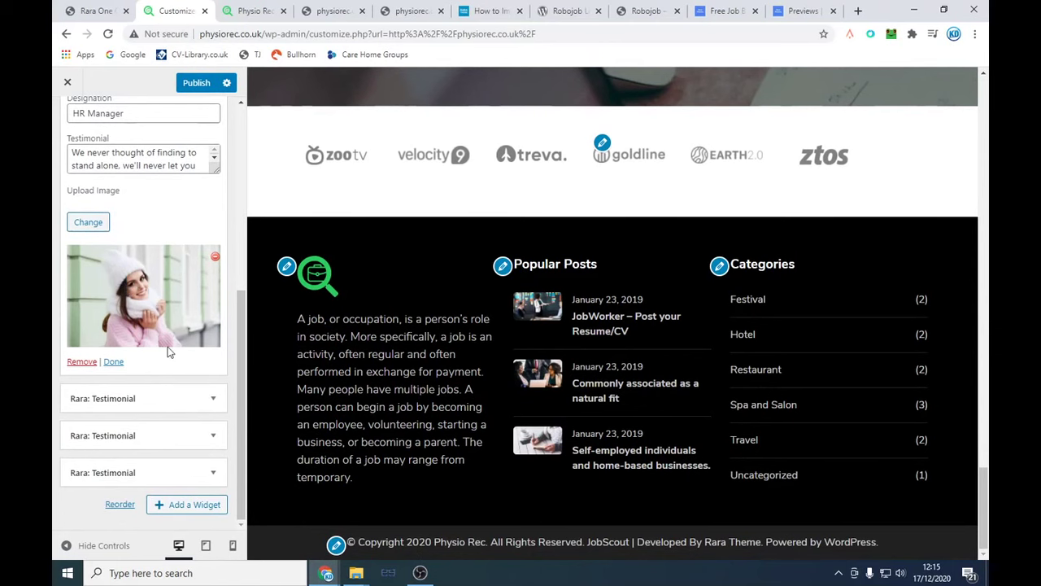
{"action": "scroll", "coordinate": [160, 309], "scroll_direction": "up", "scroll_amount": 4}
{"action": "scroll", "coordinate": [541, 276], "scroll_direction": "up", "scroll_amount": 4}
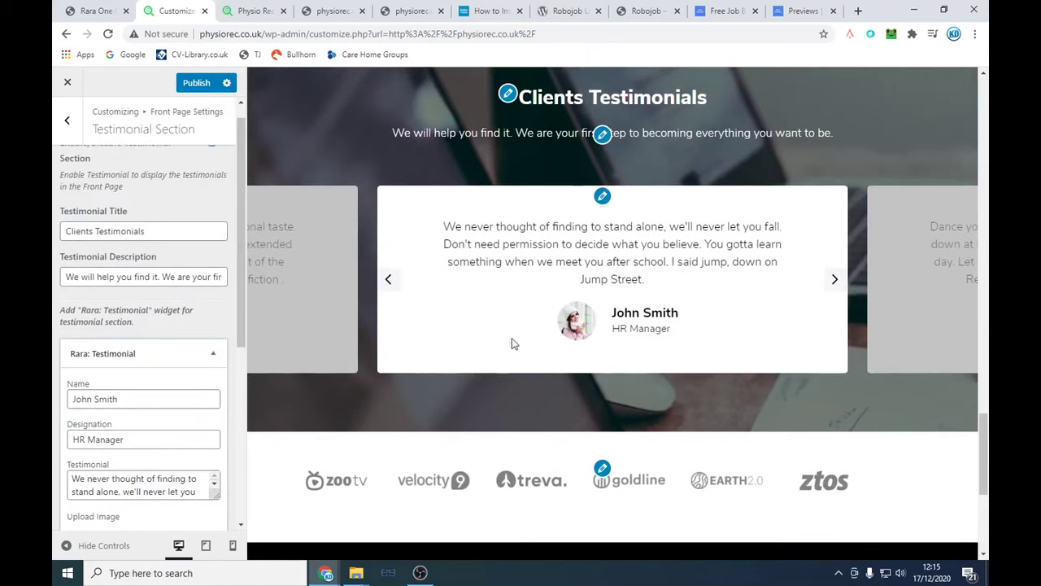
{"action": "scroll", "coordinate": [145, 392], "scroll_direction": "down", "scroll_amount": 4}
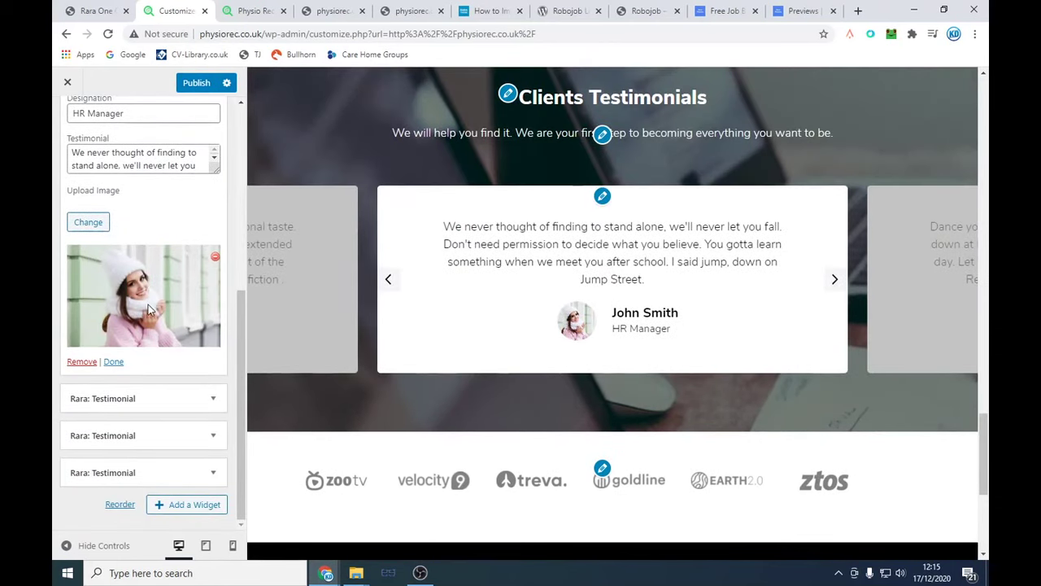
{"action": "scroll", "coordinate": [94, 118], "scroll_direction": "up", "scroll_amount": 5}
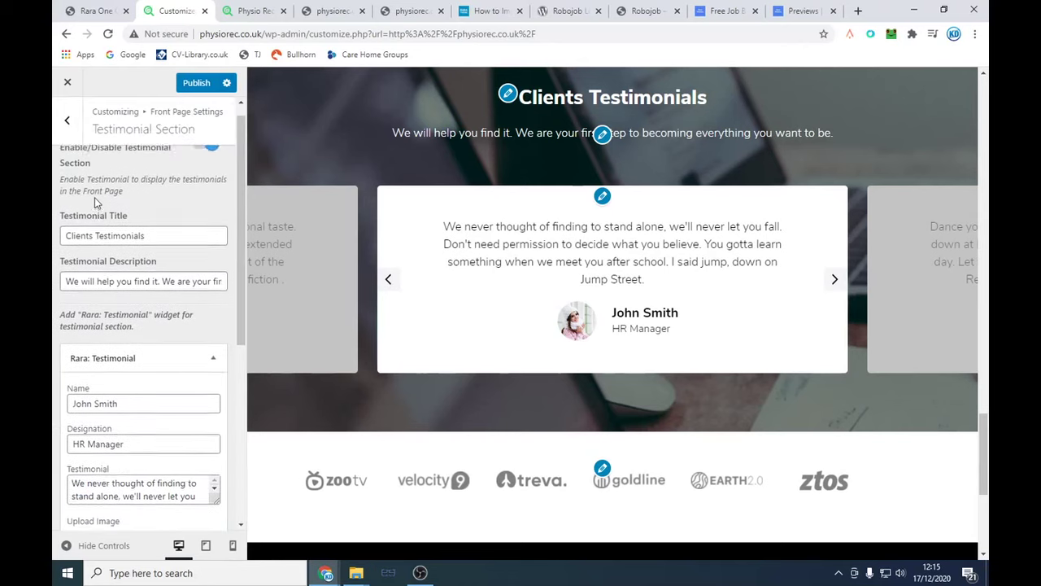
{"action": "left_click", "coordinate": [68, 122]}
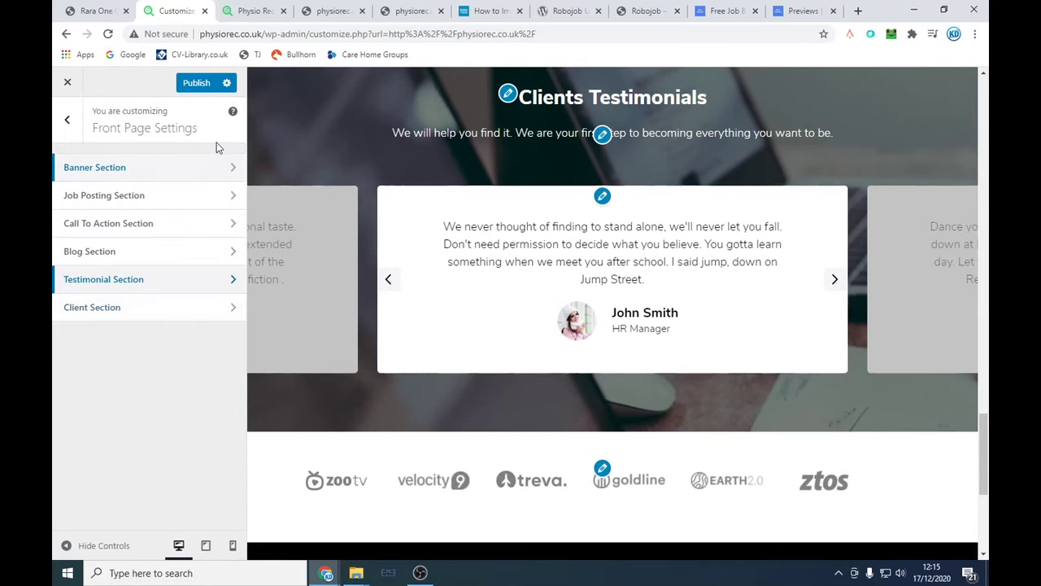
Step: Examine the front page Client Section and the footer text in the preview, and return to the main Customizer settings
{"action": "left_click", "coordinate": [126, 312]}
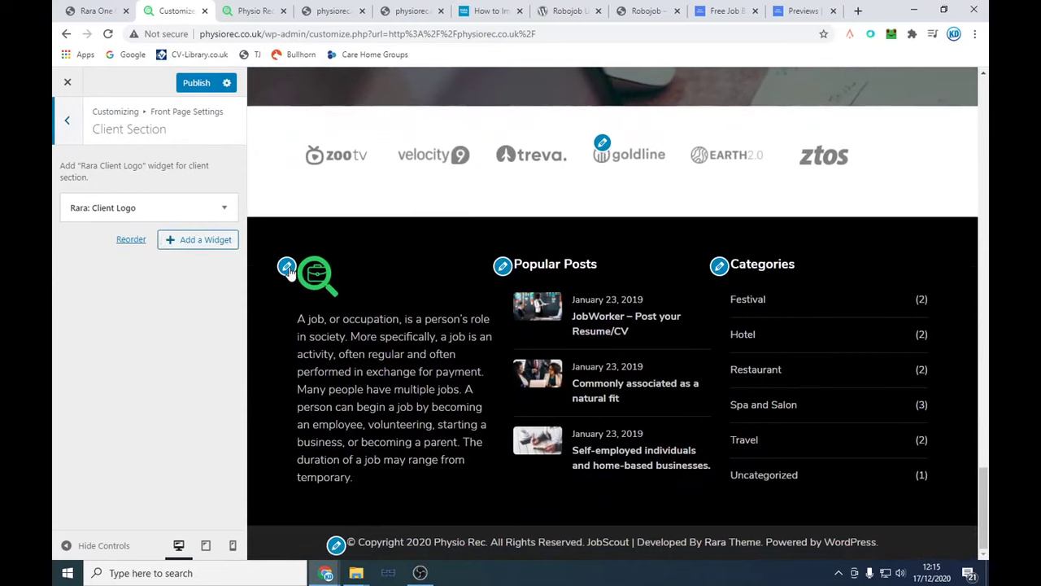
{"action": "left_click_drag", "start_coordinate": [300, 319], "coordinate": [382, 407]}
{"action": "left_click", "coordinate": [385, 412]}
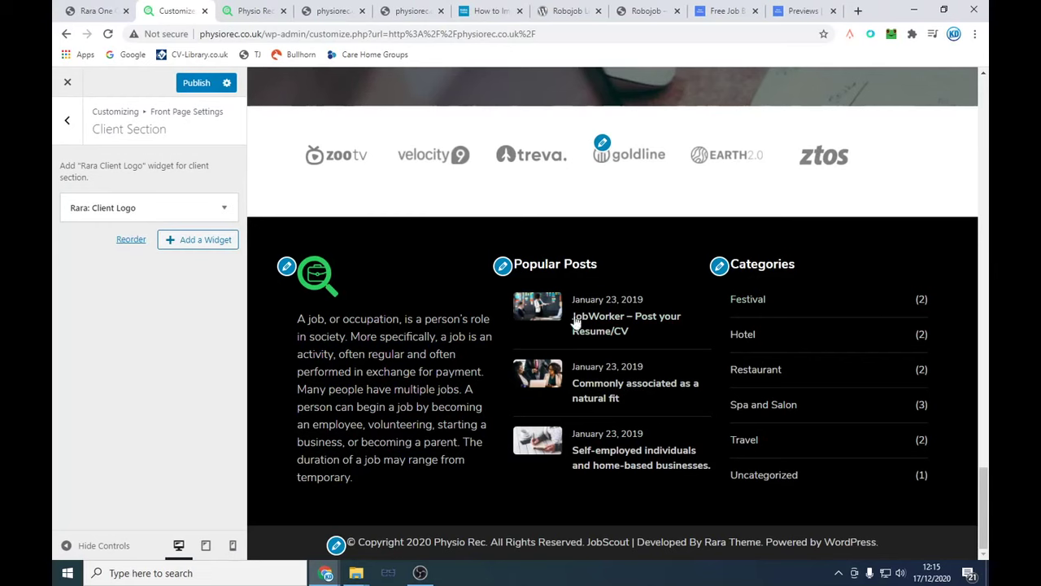
{"action": "left_click", "coordinate": [70, 124]}
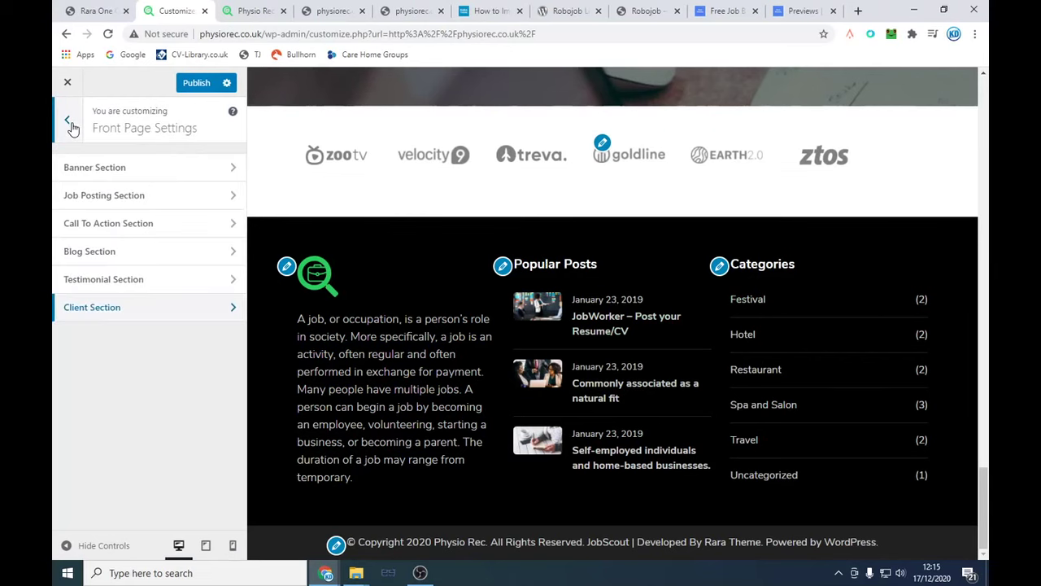
{"action": "left_click", "coordinate": [70, 123]}
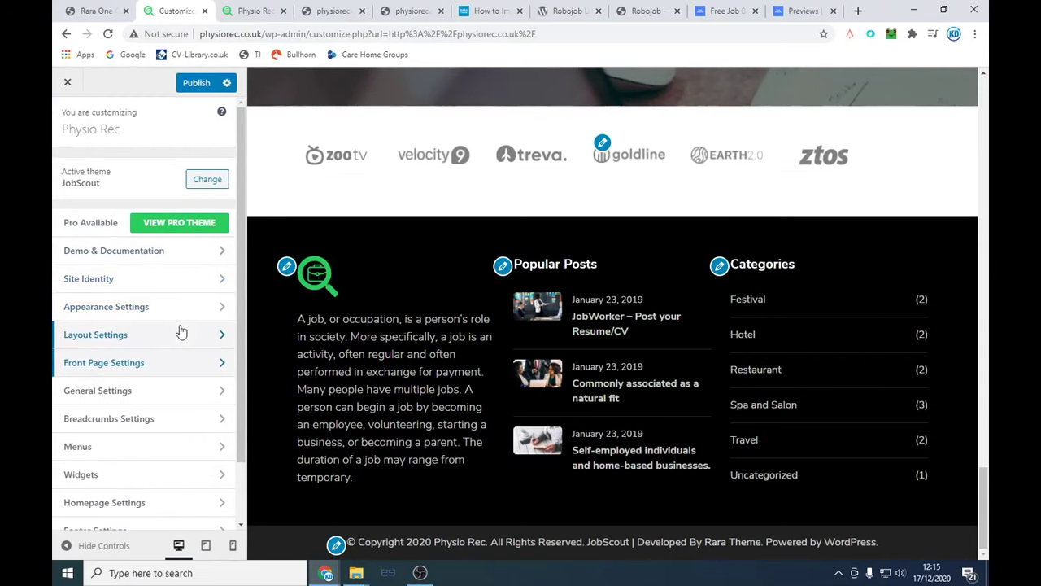
{"action": "scroll", "coordinate": [483, 354], "scroll_direction": "up", "scroll_amount": 8}
{"action": "scroll", "coordinate": [483, 353], "scroll_direction": "down", "scroll_amount": 6}
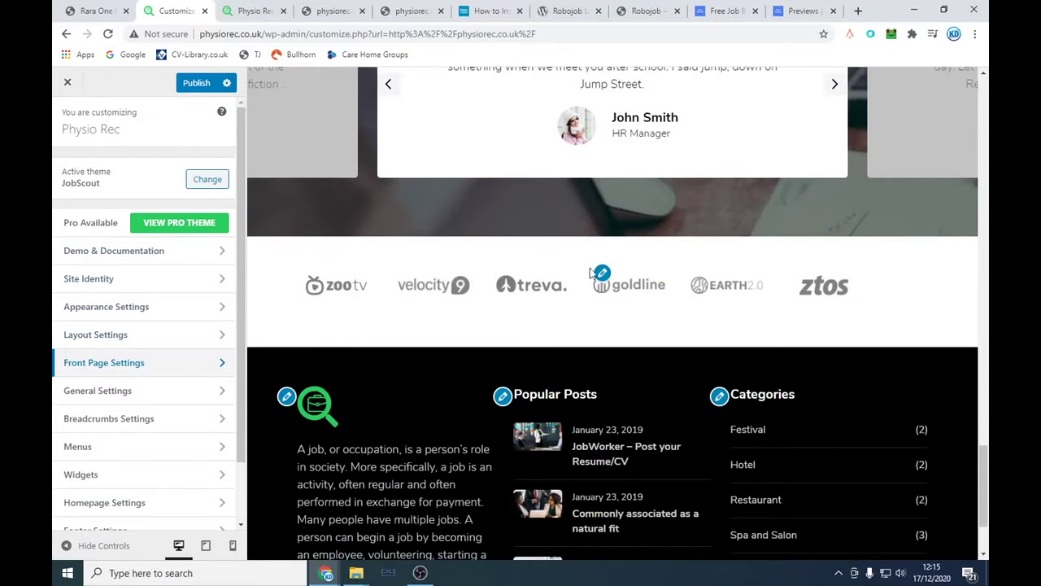
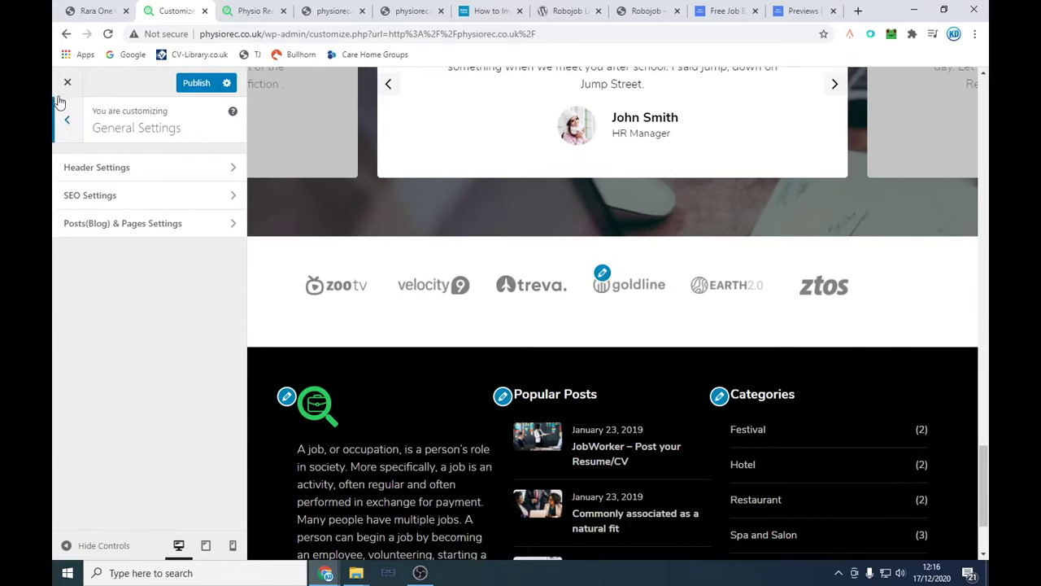
{"action": "left_click", "coordinate": [68, 119]}
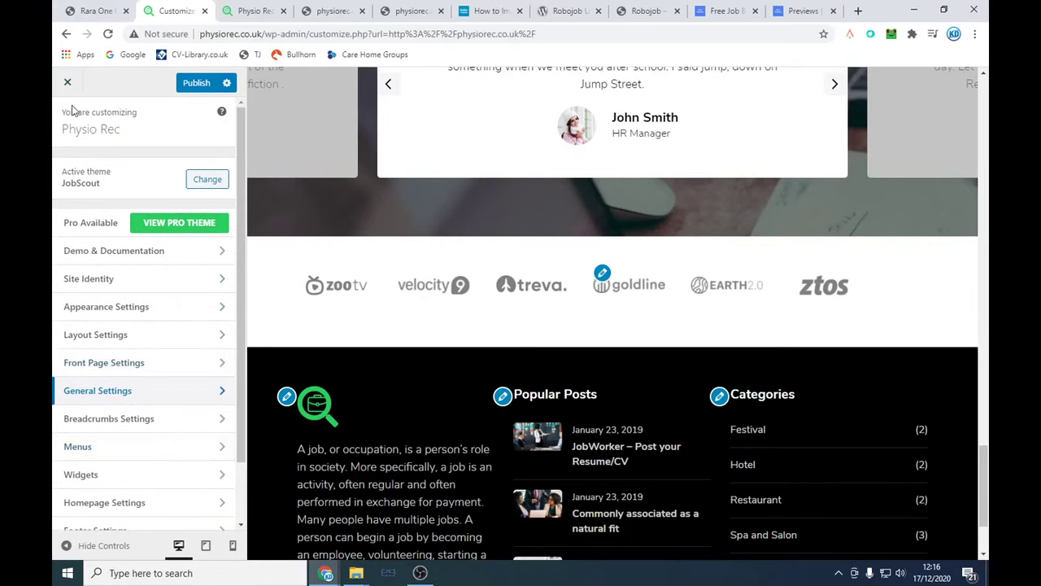
Step: In the Header Settings, set the Post Job Label of the header button to "Jobs"
{"action": "scroll", "coordinate": [599, 396], "scroll_direction": "up", "scroll_amount": 10}
{"action": "scroll", "coordinate": [385, 300], "scroll_direction": "up", "scroll_amount": 8}
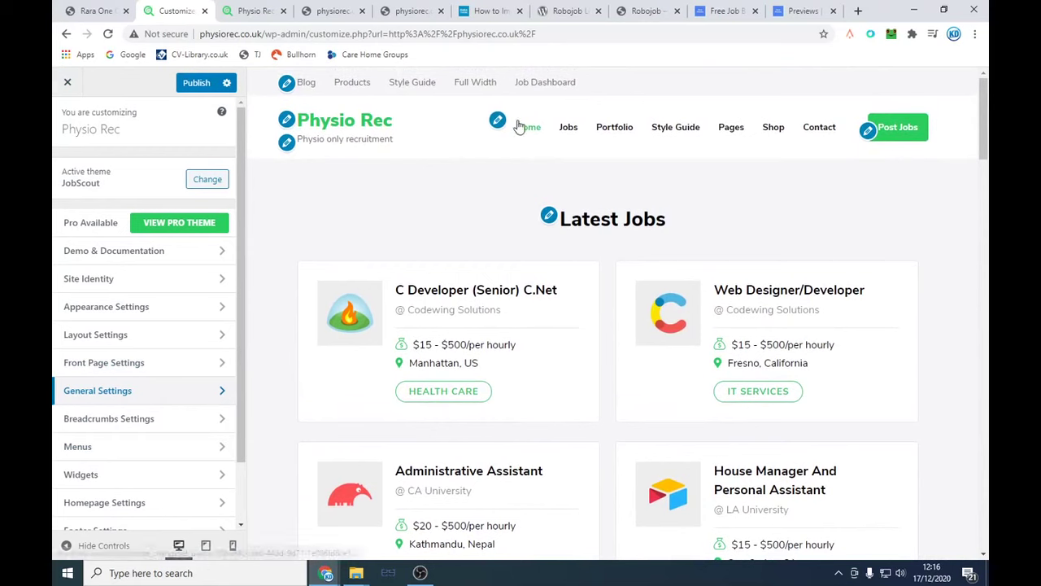
{"action": "left_click", "coordinate": [868, 136]}
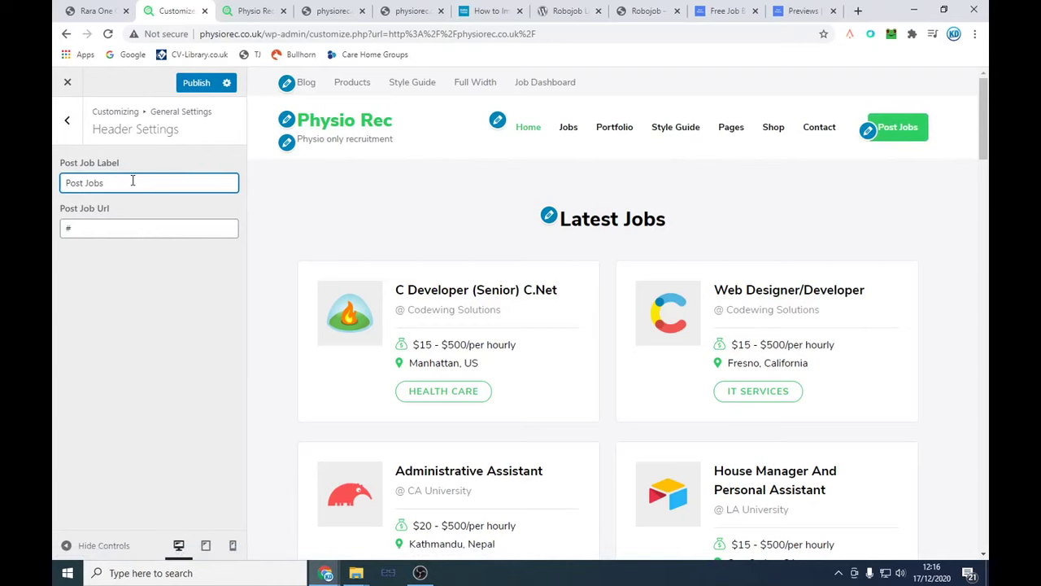
{"action": "left_click_drag", "start_coordinate": [132, 183], "coordinate": [54, 183]}
{"action": "key", "text": "BackSpace"}
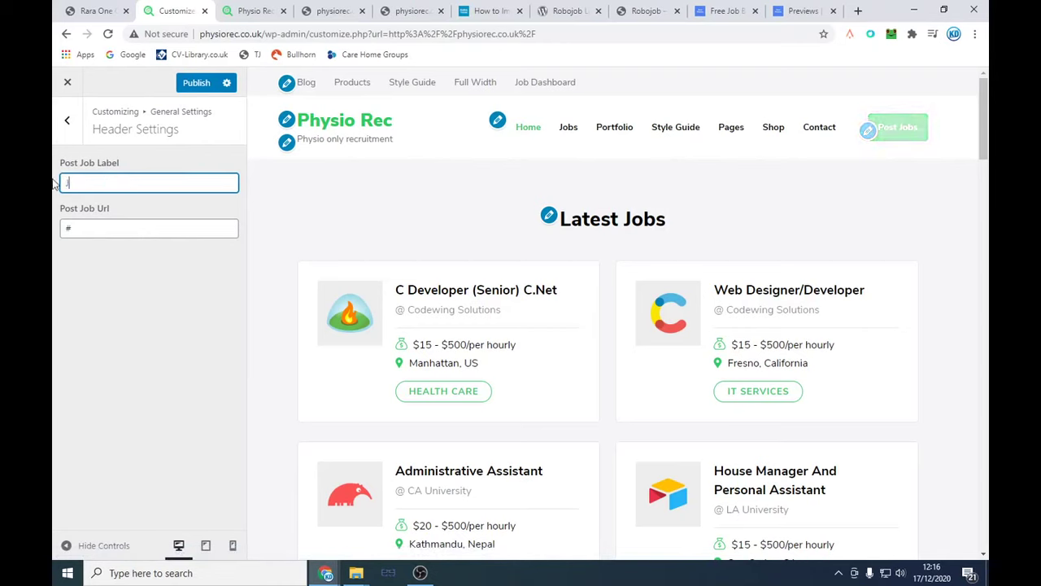
{"action": "type", "text": "Jobs"}
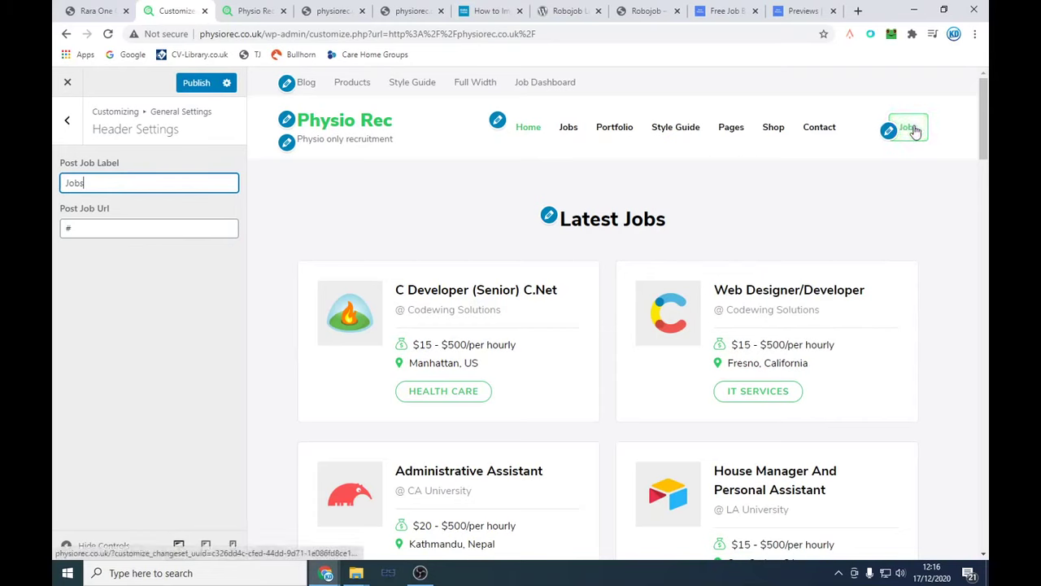
Step: Switch to the live site's browser tab, open the WordPress dashboard there and list all pages
{"action": "left_click", "coordinate": [272, 10]}
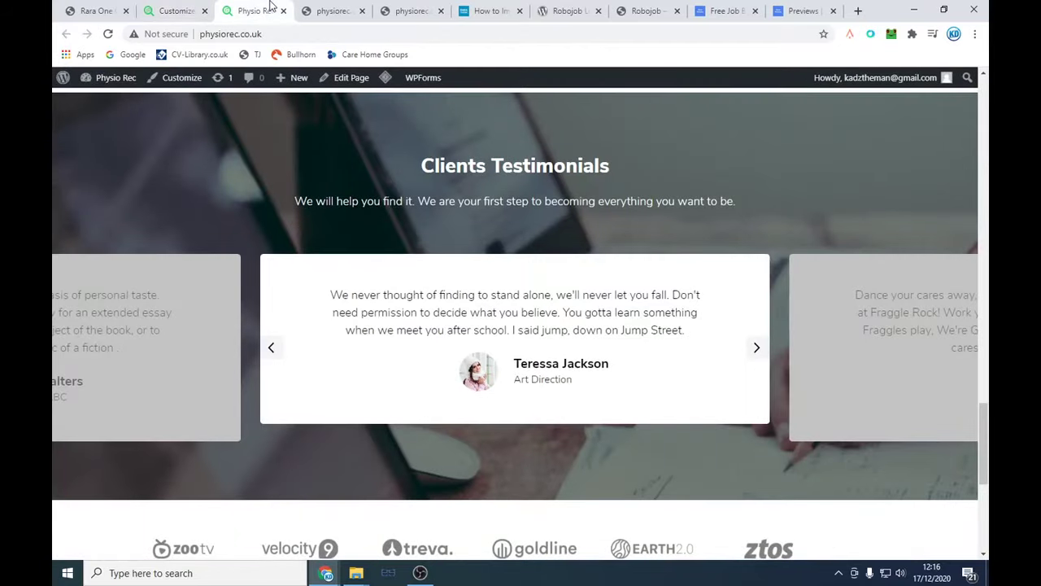
{"action": "key", "text": "ctrl+shift+Tab"}
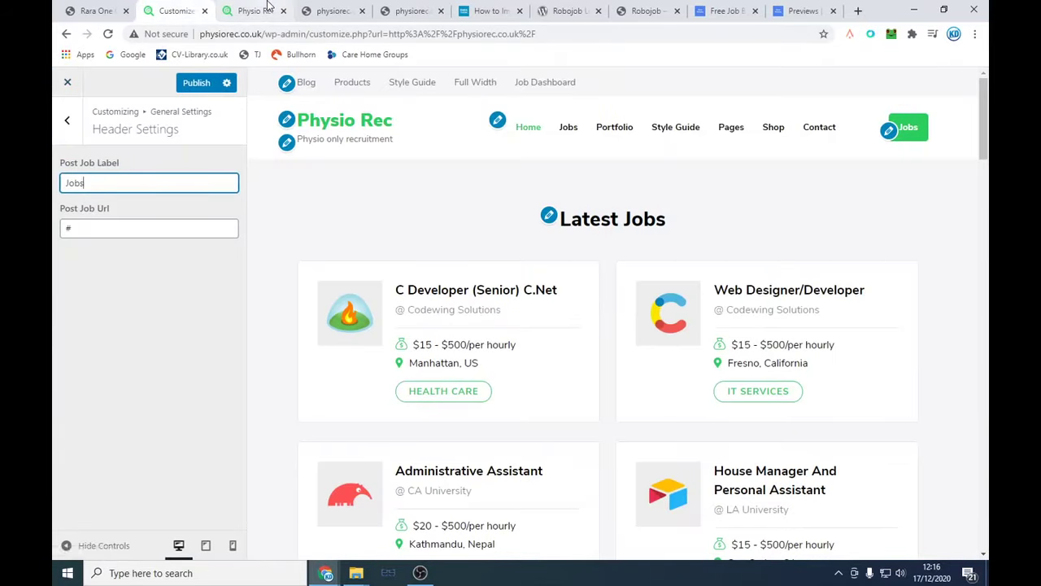
{"action": "key", "text": "ctrl+Tab"}
{"action": "mouse_move", "coordinate": [110, 77]}
{"action": "left_click", "coordinate": [85, 100]}
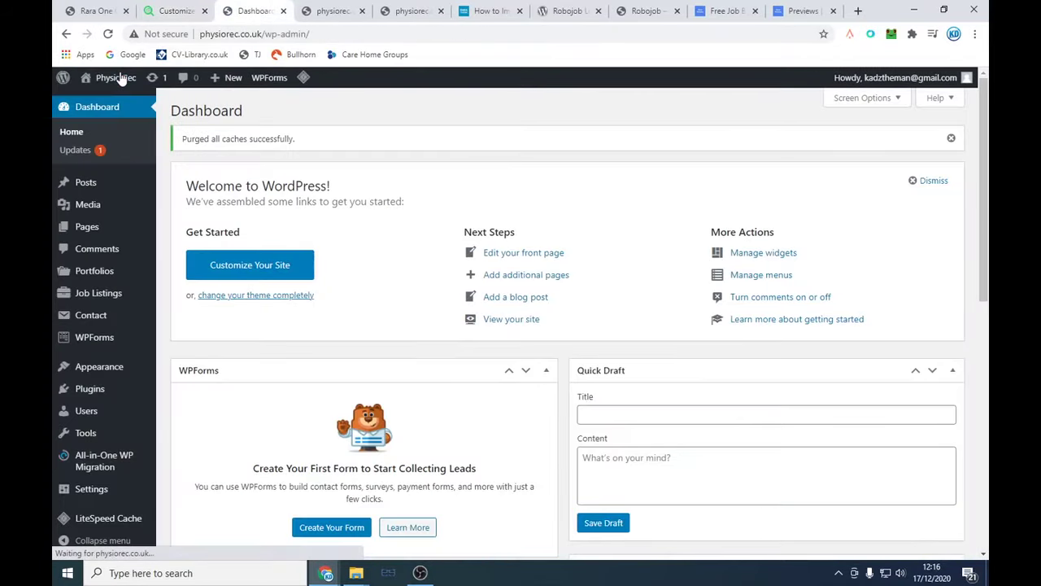
{"action": "mouse_move", "coordinate": [114, 192]}
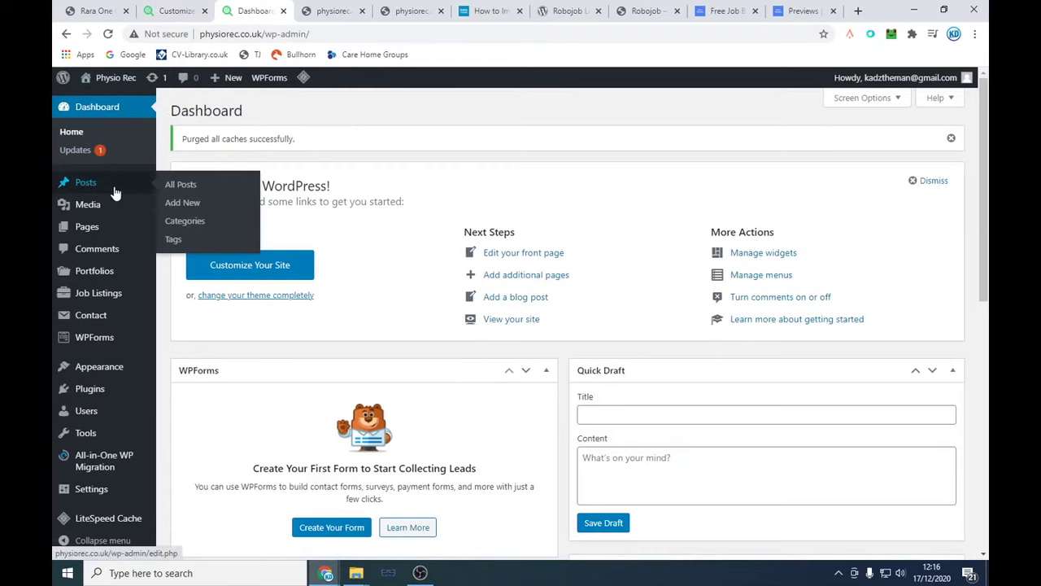
{"action": "left_click_drag", "start_coordinate": [266, 34], "coordinate": [406, 33]}
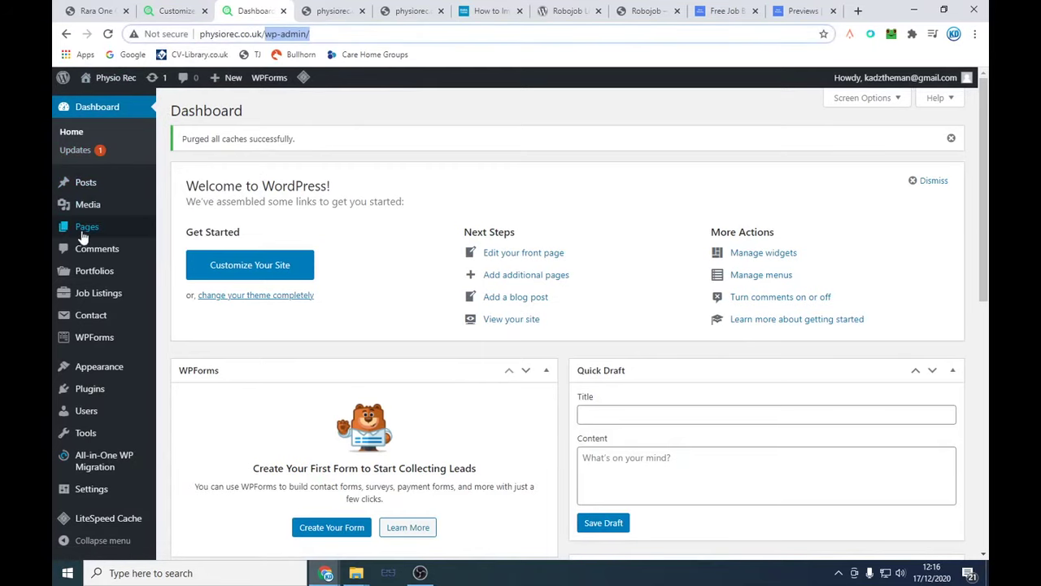
{"action": "mouse_move", "coordinate": [111, 233]}
{"action": "left_click", "coordinate": [186, 230]}
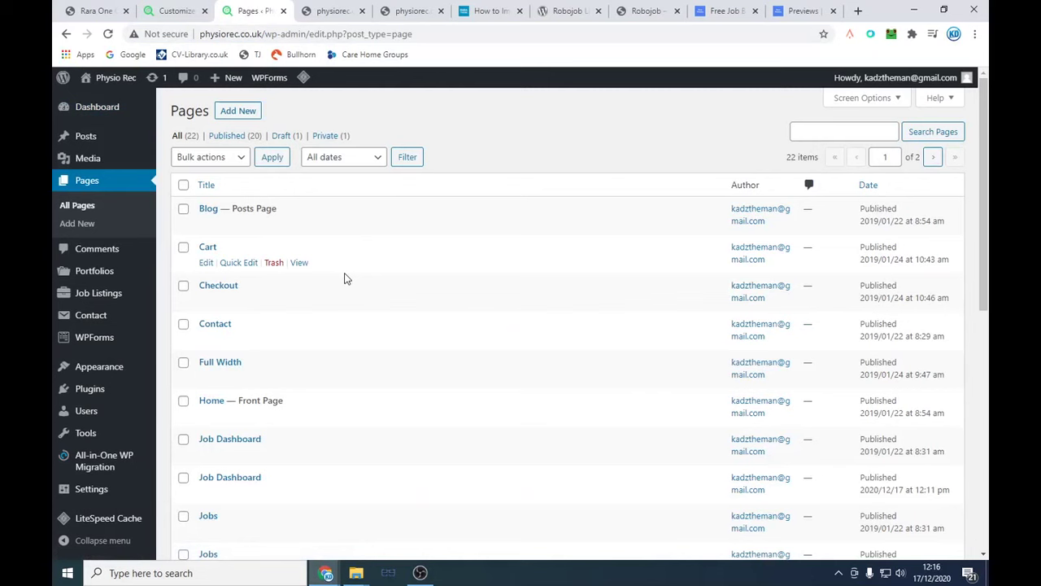
Step: Open the Jobs page published on 2019/01/22 in the block editor and dismiss the welcome guide
{"action": "scroll", "coordinate": [225, 225], "scroll_direction": "down", "scroll_amount": 2}
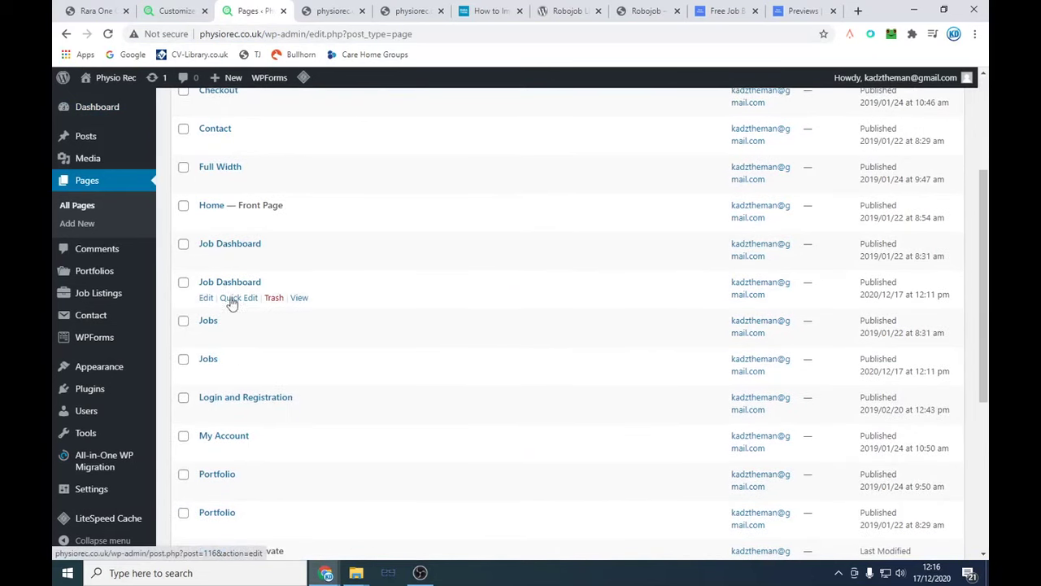
{"action": "left_click", "coordinate": [208, 323]}
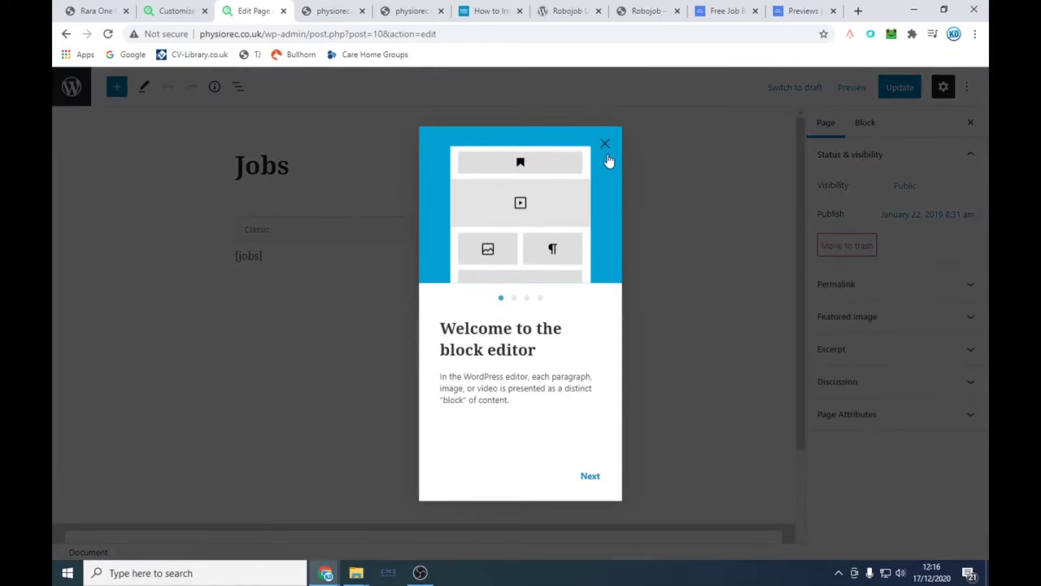
{"action": "left_click", "coordinate": [605, 146]}
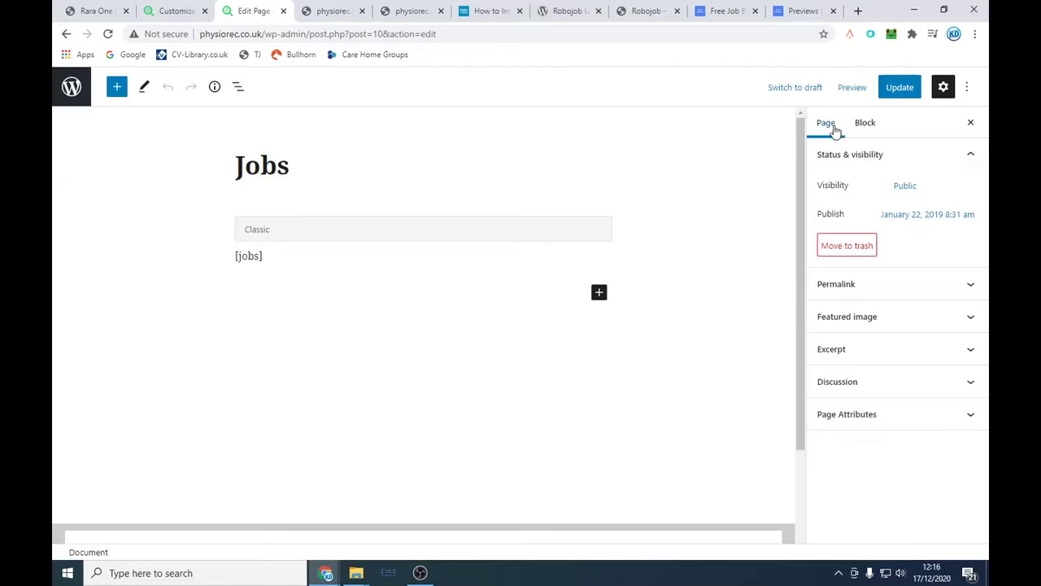
Step: Open the live Jobs page from its permalink, look over the listings and copy the page's URL
{"action": "left_click", "coordinate": [844, 284]}
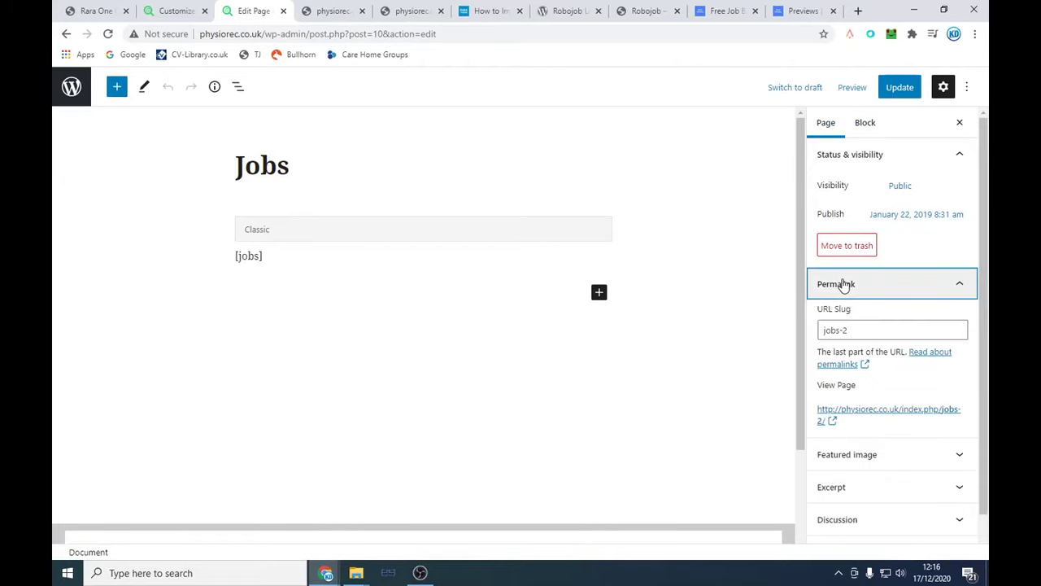
{"action": "left_click", "coordinate": [884, 411]}
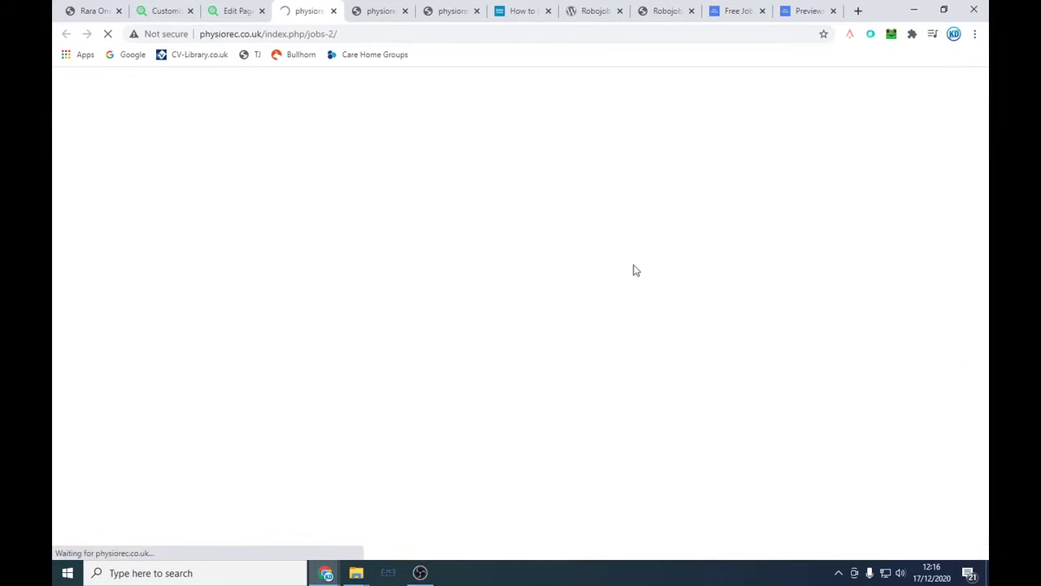
{"action": "scroll", "coordinate": [407, 244], "scroll_direction": "down", "scroll_amount": 5}
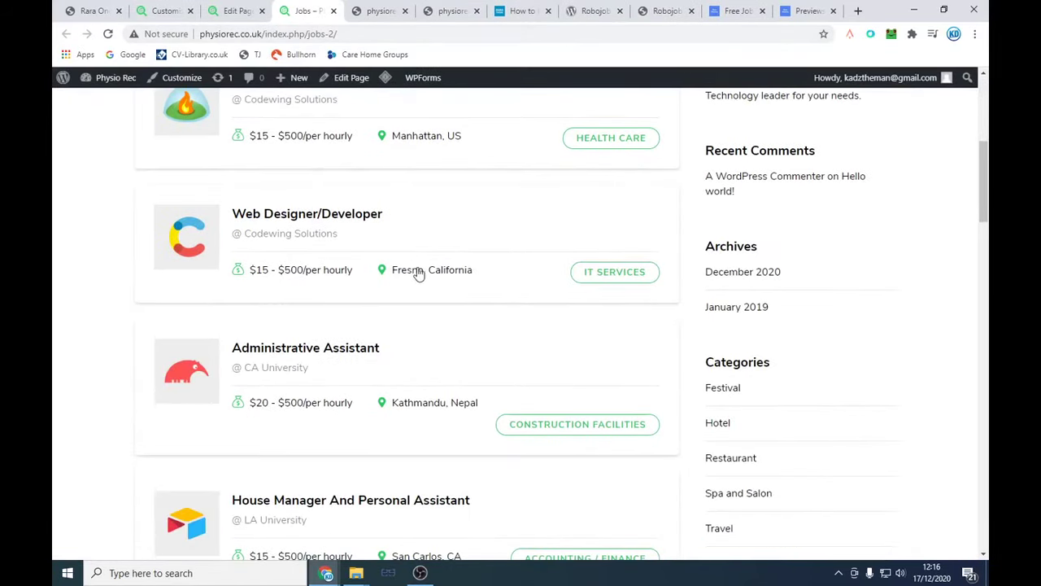
{"action": "scroll", "coordinate": [419, 274], "scroll_direction": "up", "scroll_amount": 5}
{"action": "left_click", "coordinate": [307, 34]}
{"action": "right_click", "coordinate": [298, 33]}
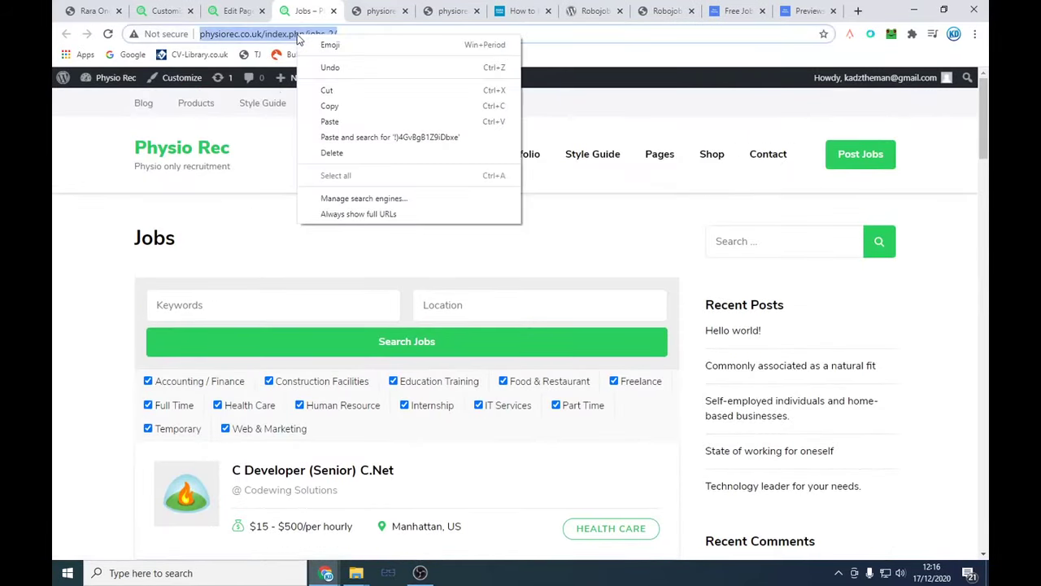
{"action": "left_click", "coordinate": [333, 112]}
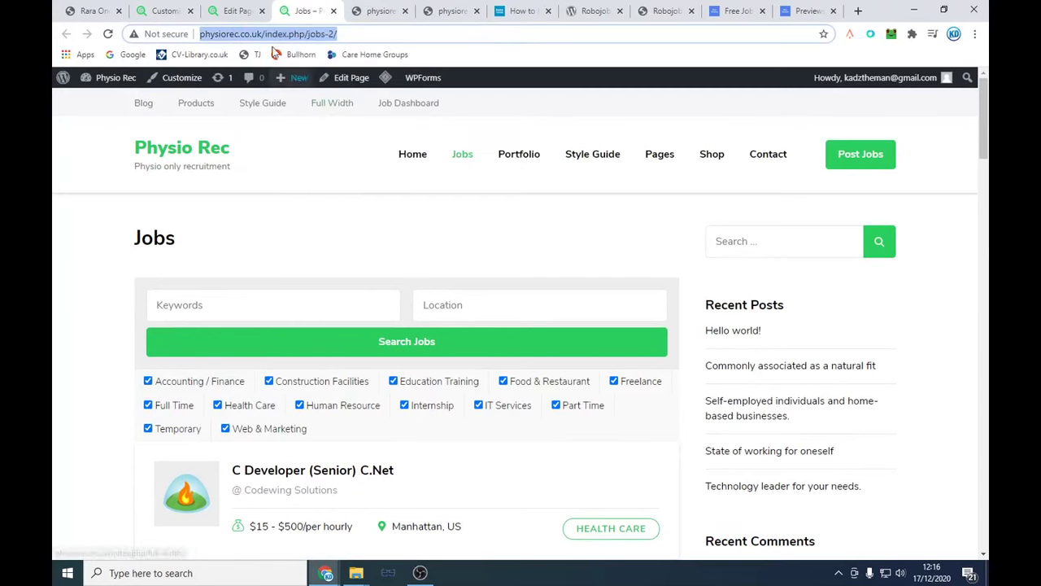
{"action": "left_click", "coordinate": [236, 11]}
{"action": "left_click", "coordinate": [185, 6]}
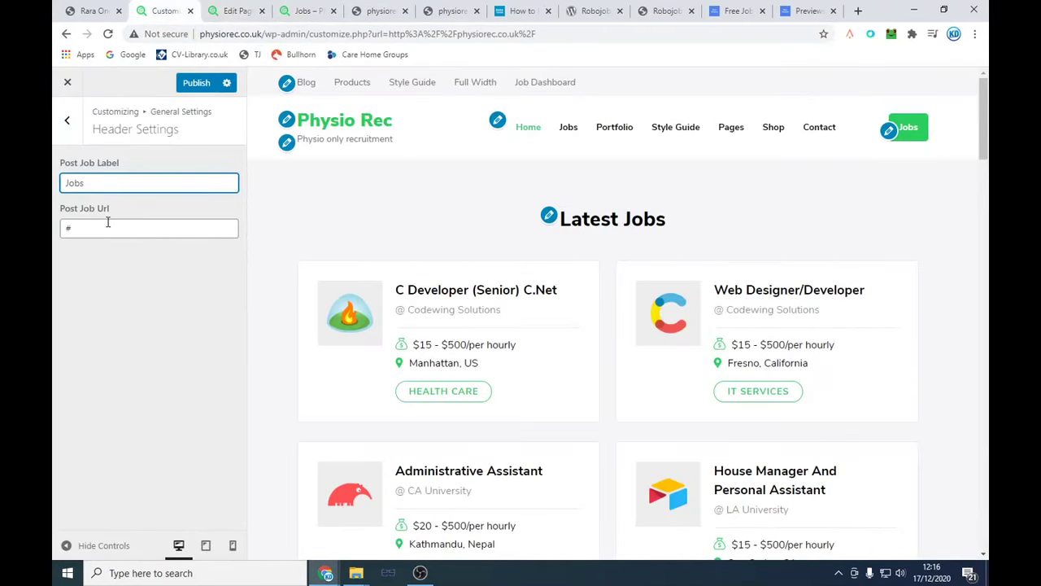
{"action": "left_click_drag", "start_coordinate": [107, 222], "coordinate": [55, 230]}
{"action": "key", "text": "ctrl+v"}
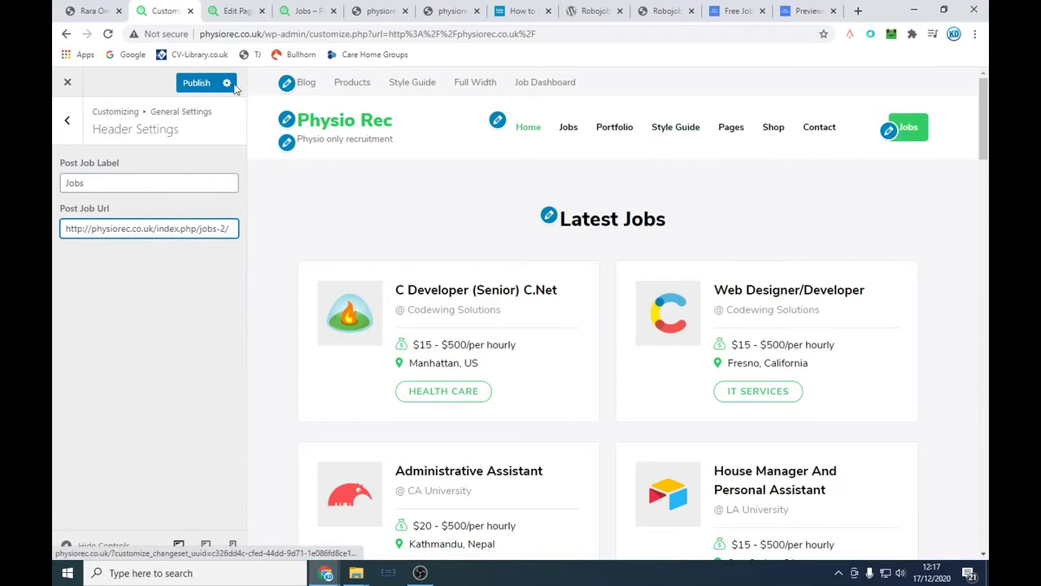
{"action": "left_click", "coordinate": [193, 85]}
Step: Reload the live site, follow the header's Jobs button from the home page and look over the job listings
{"action": "left_click", "coordinate": [305, 11]}
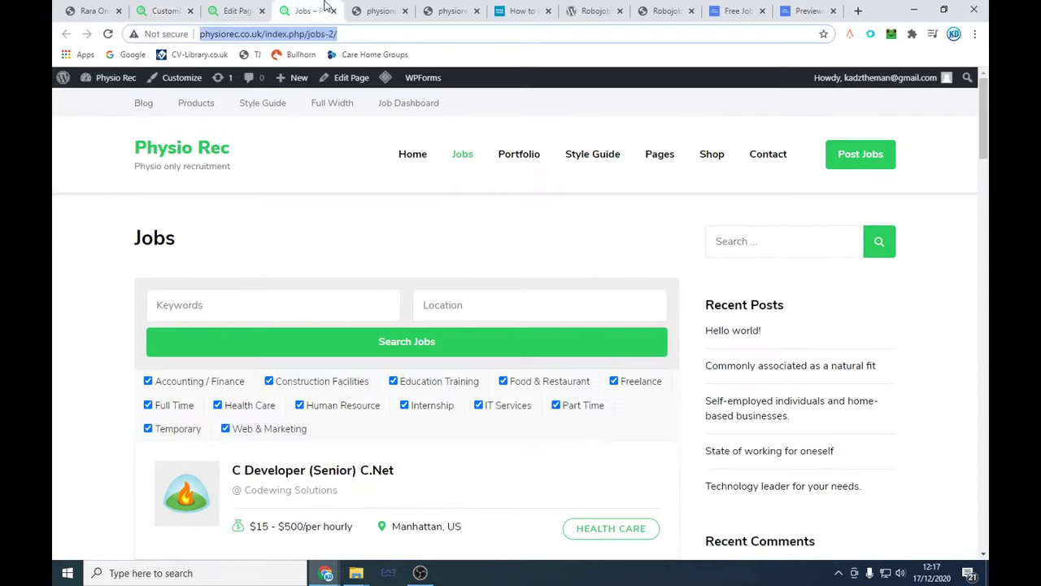
{"action": "left_click", "coordinate": [108, 34]}
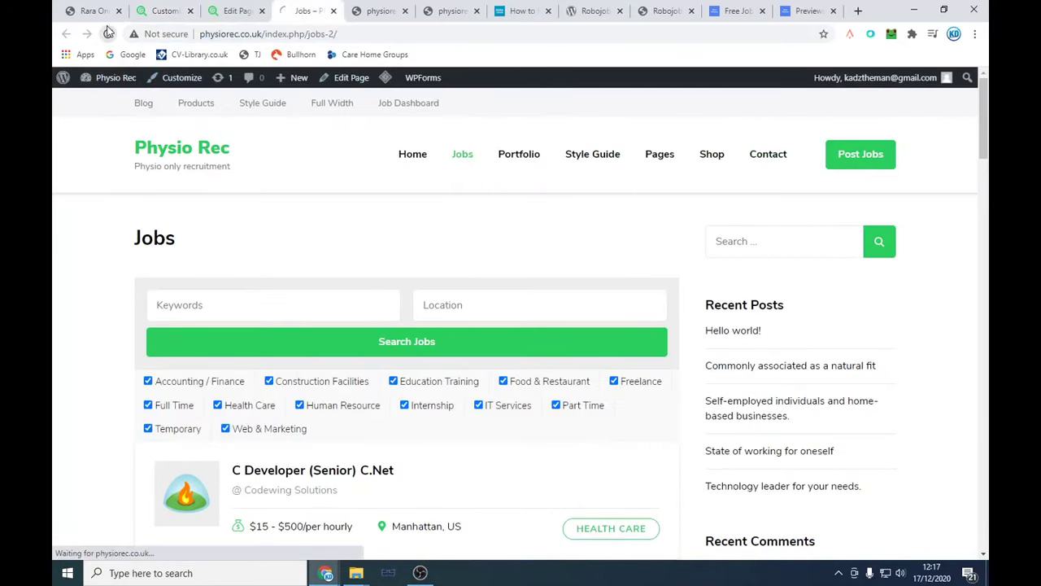
{"action": "left_click", "coordinate": [144, 155]}
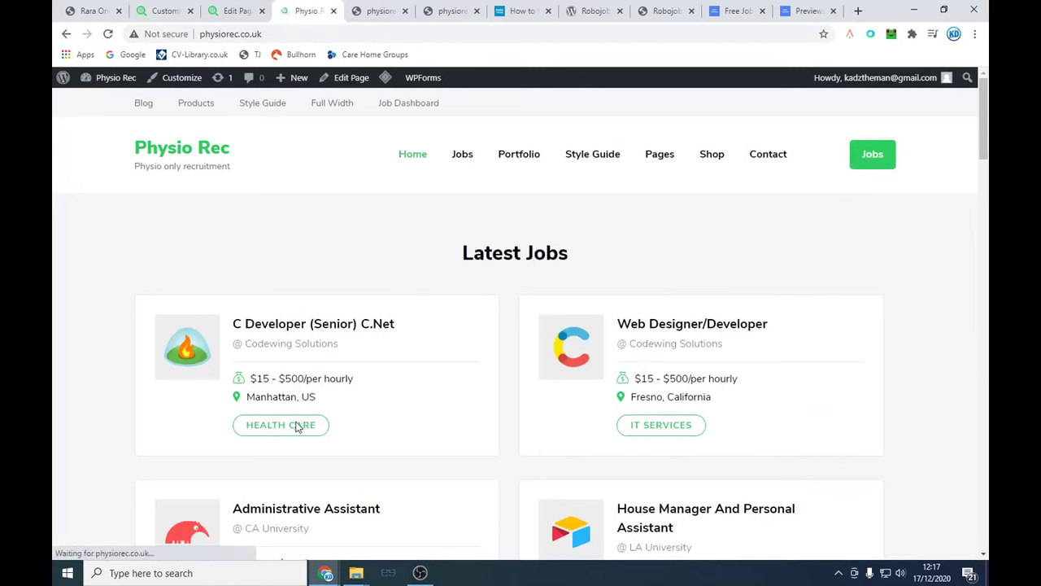
{"action": "left_click", "coordinate": [881, 162]}
{"action": "scroll", "coordinate": [502, 344], "scroll_direction": "down", "scroll_amount": 4}
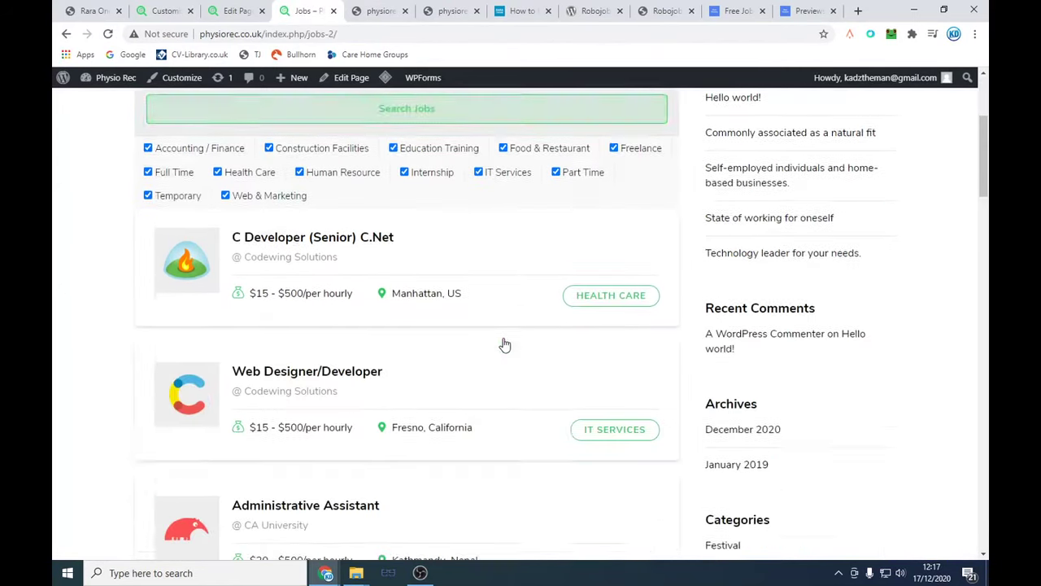
{"action": "scroll", "coordinate": [511, 365], "scroll_direction": "down", "scroll_amount": 1}
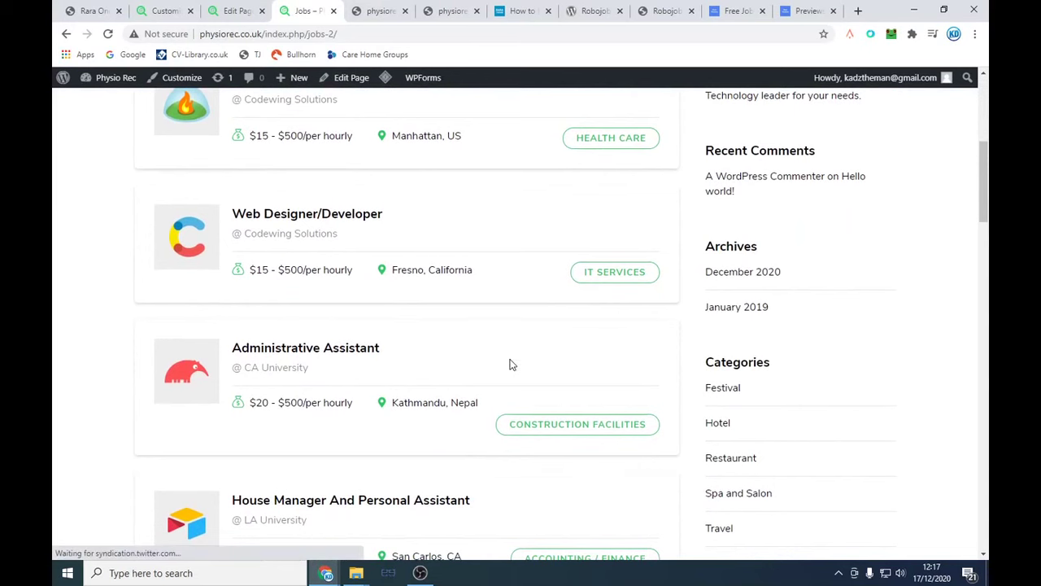
{"action": "scroll", "coordinate": [511, 364], "scroll_direction": "up", "scroll_amount": 5}
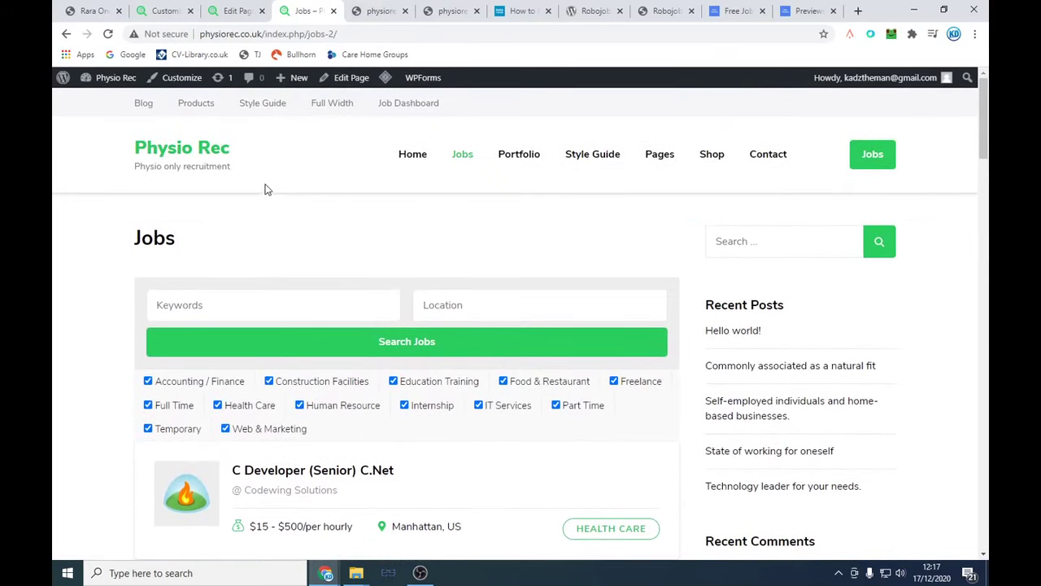
Step: Return to the site's home page, test the header's Jobs button again and review the listings
{"action": "left_click", "coordinate": [182, 152]}
{"action": "left_click", "coordinate": [871, 162]}
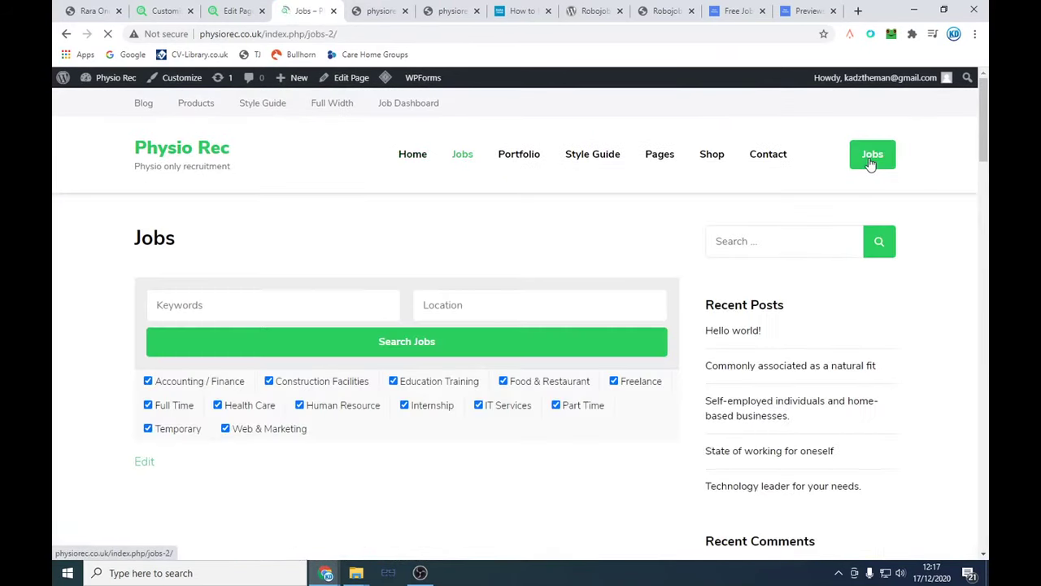
{"action": "scroll", "coordinate": [679, 314], "scroll_direction": "down", "scroll_amount": 6}
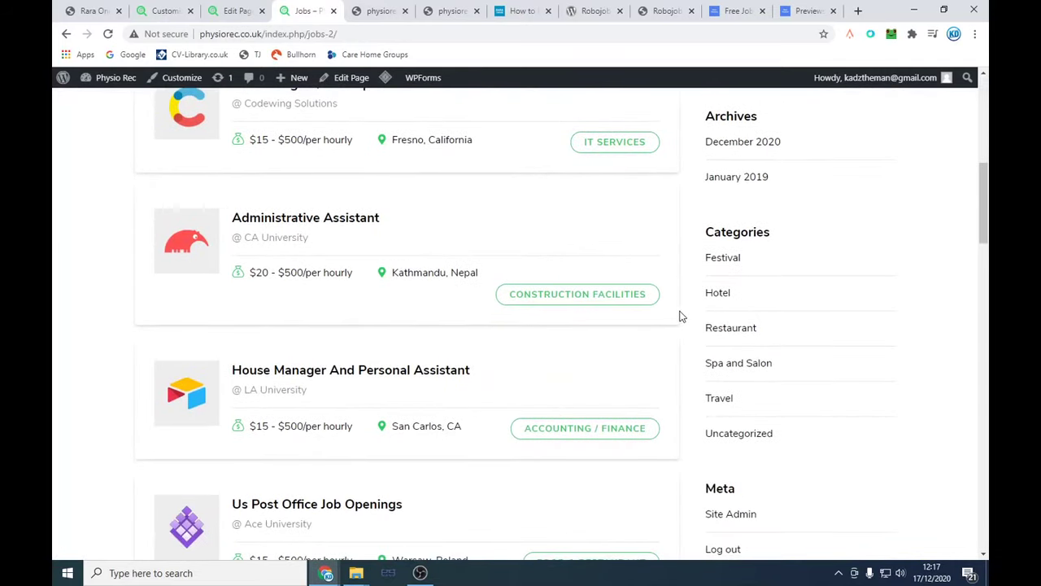
{"action": "scroll", "coordinate": [682, 316], "scroll_direction": "up", "scroll_amount": 5}
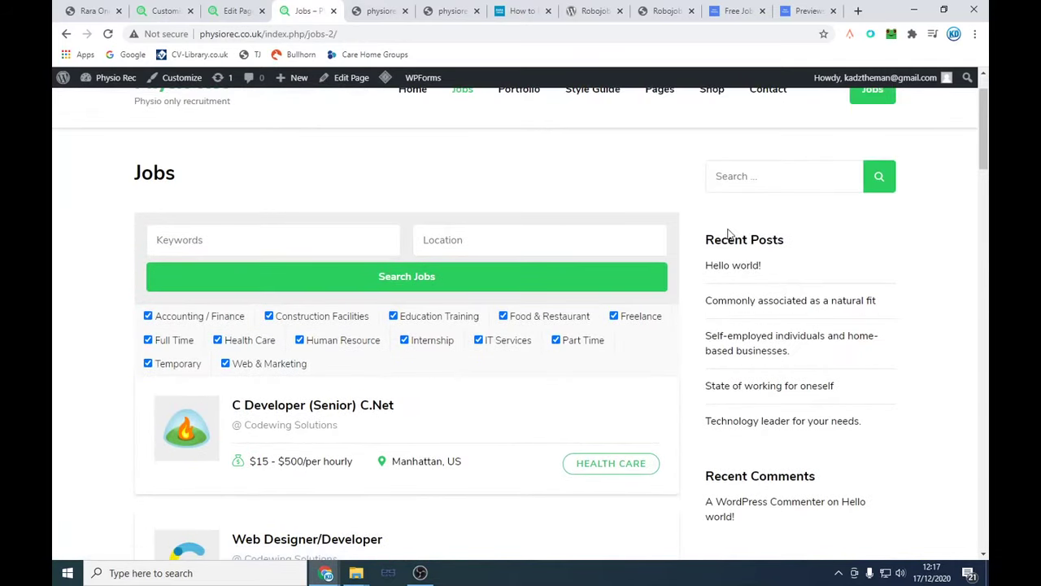
Step: Examine the Jobs page's sidebar widgets, from Recent Posts down to Categories, alongside the listings
{"action": "left_click_drag", "start_coordinate": [728, 233], "coordinate": [853, 454]}
{"action": "scroll", "coordinate": [853, 454], "scroll_direction": "down", "scroll_amount": 6}
{"action": "scroll", "coordinate": [853, 454], "scroll_direction": "down", "scroll_amount": 4}
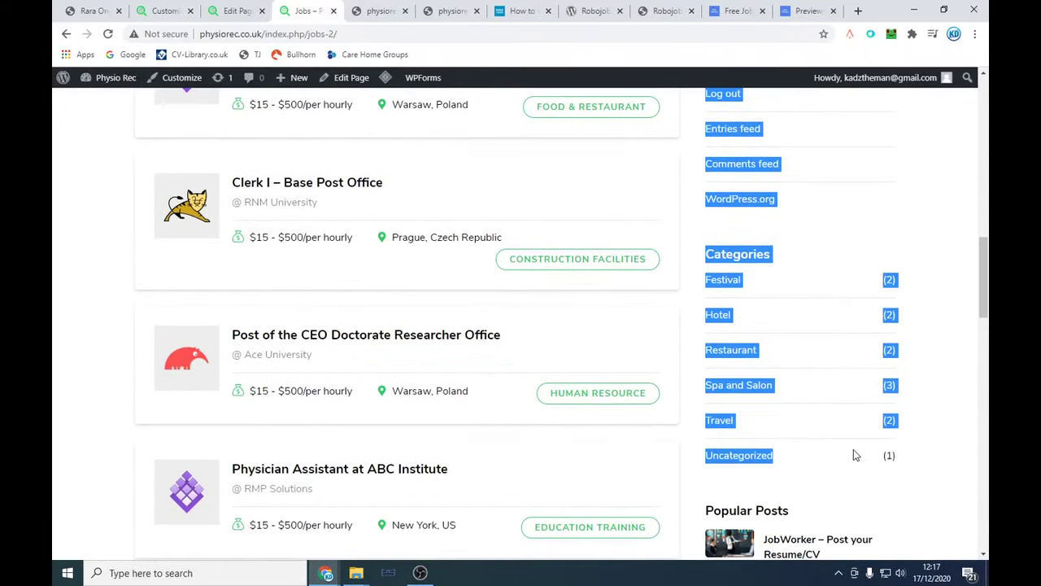
{"action": "left_click", "coordinate": [869, 144]}
{"action": "scroll", "coordinate": [820, 290], "scroll_direction": "up", "scroll_amount": 10}
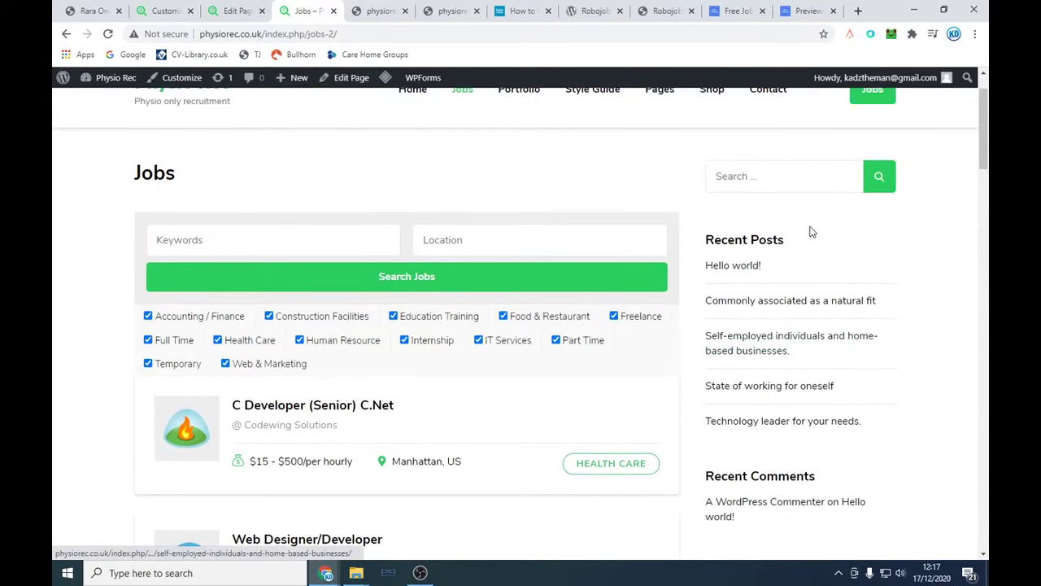
{"action": "scroll", "coordinate": [329, 358], "scroll_direction": "down", "scroll_amount": 4}
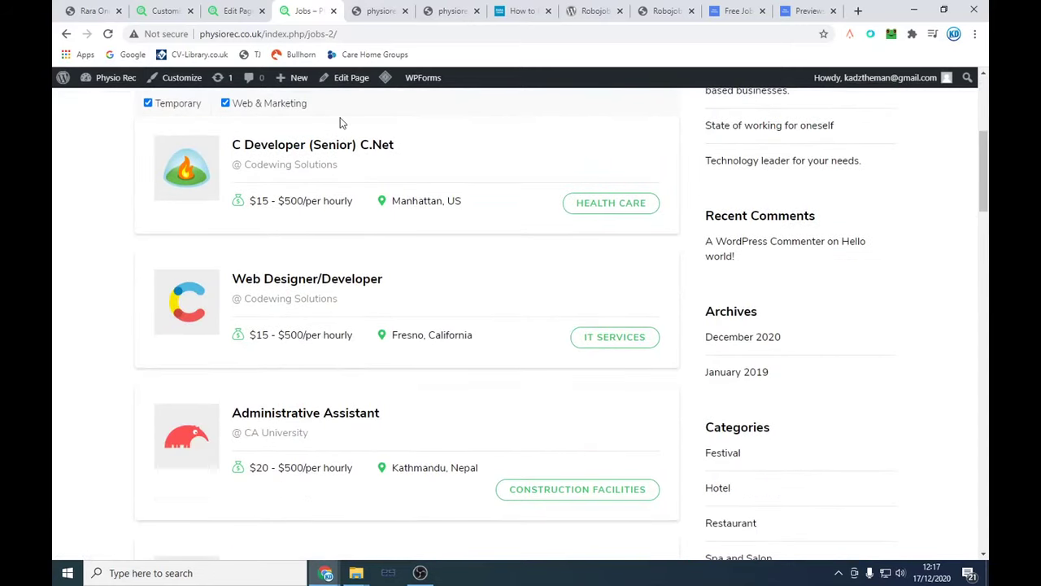
Step: Open the C Developer (Senior) C.Net listing, review its details through to the application button, and check the dashboard's Job Listings options
{"action": "left_click", "coordinate": [339, 144]}
{"action": "scroll", "coordinate": [548, 326], "scroll_direction": "down", "scroll_amount": 4}
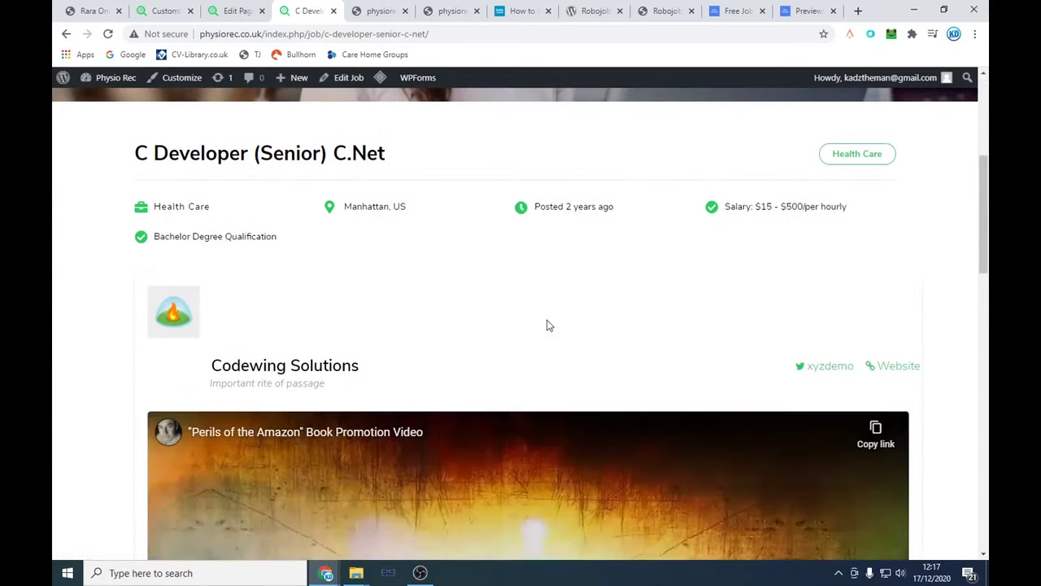
{"action": "scroll", "coordinate": [564, 327], "scroll_direction": "down", "scroll_amount": 10}
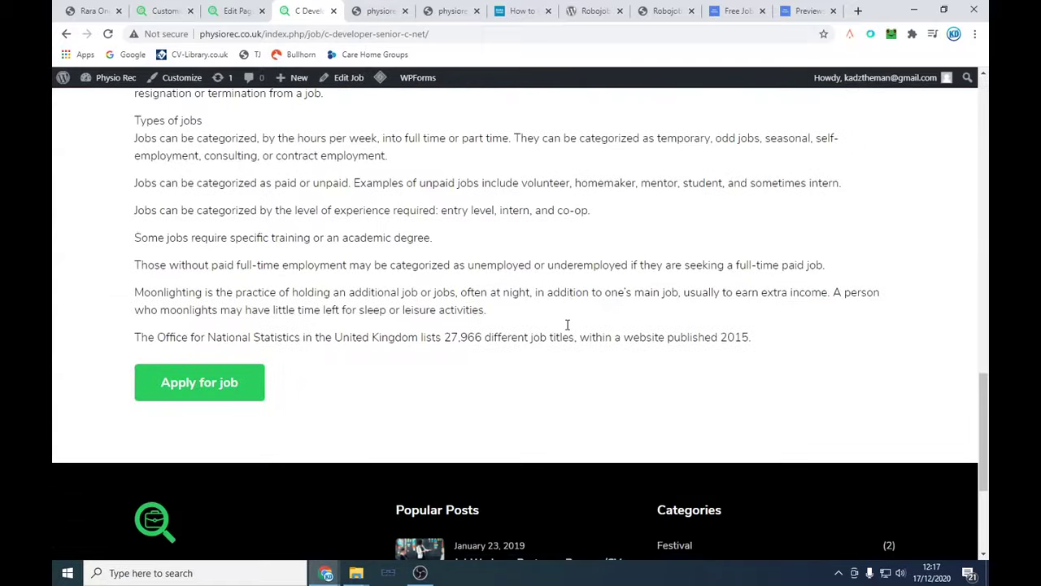
{"action": "left_click", "coordinate": [102, 11]}
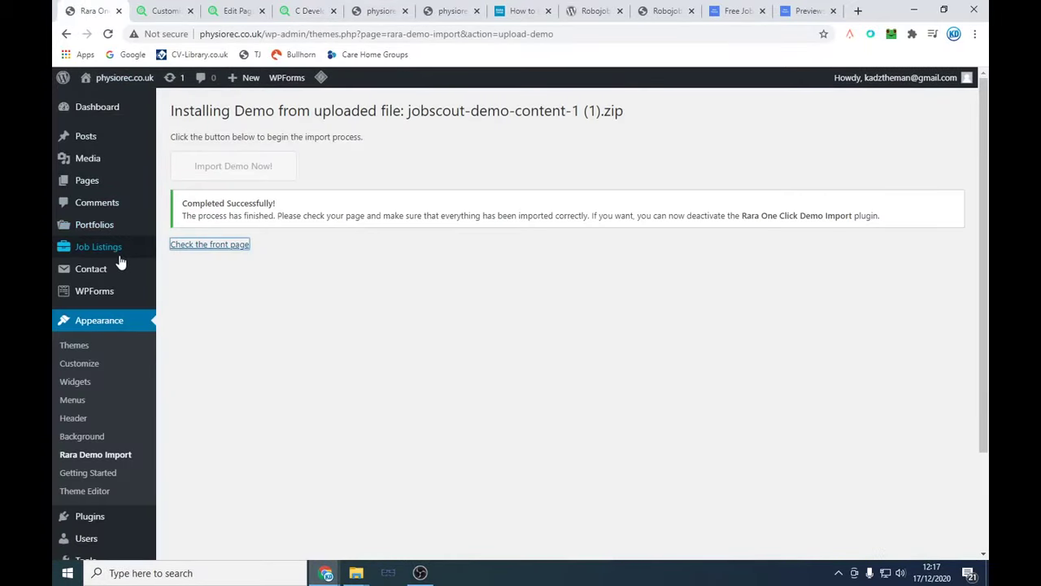
{"action": "mouse_move", "coordinate": [120, 260]}
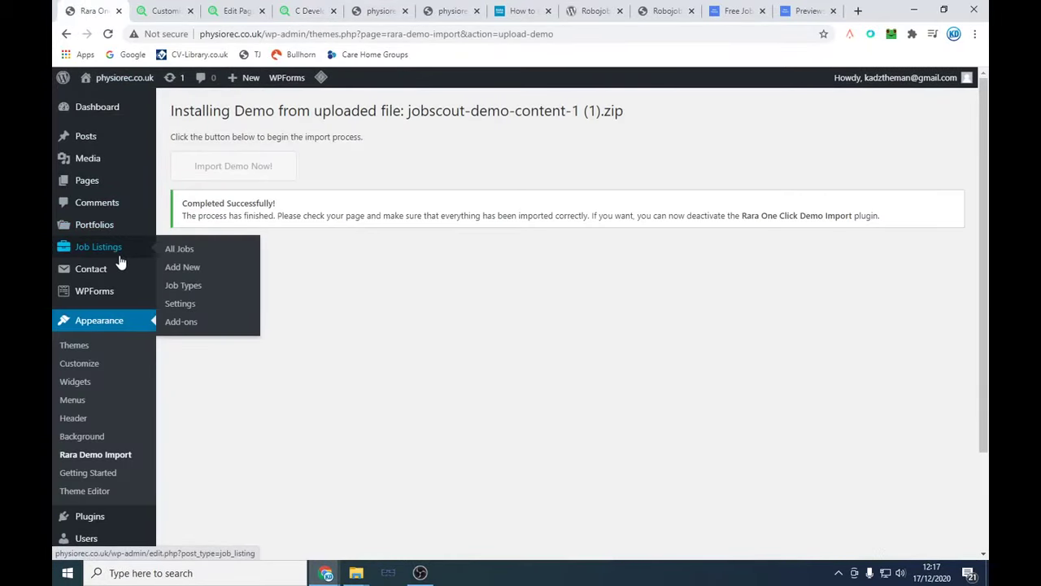
Step: In the Customizer, open the Primary menu for editing and remove its Post a Job item
{"action": "left_click", "coordinate": [163, 11]}
{"action": "left_click", "coordinate": [63, 120]}
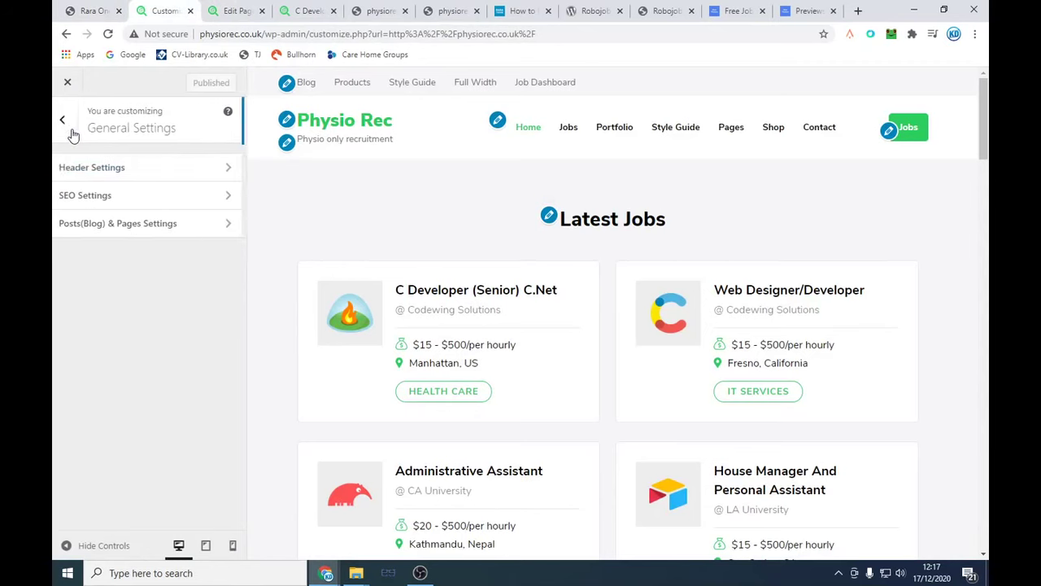
{"action": "left_click", "coordinate": [497, 121]}
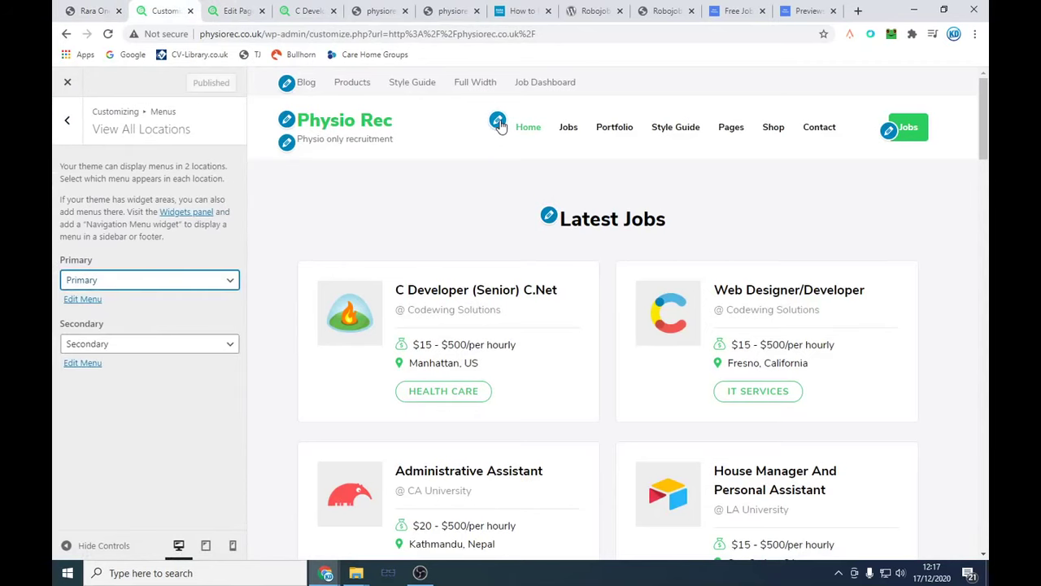
{"action": "left_click", "coordinate": [90, 300]}
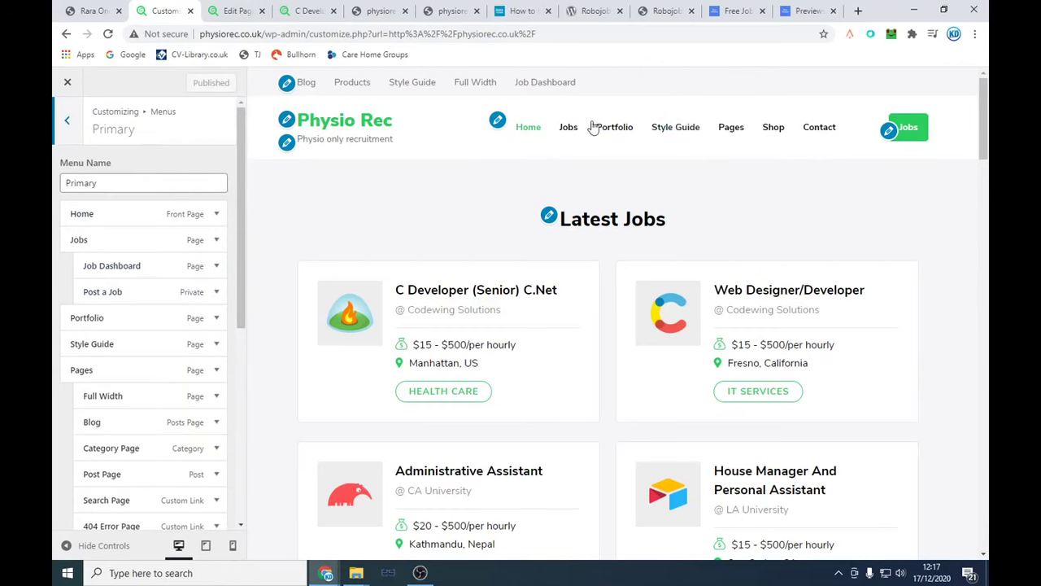
{"action": "mouse_move", "coordinate": [579, 132]}
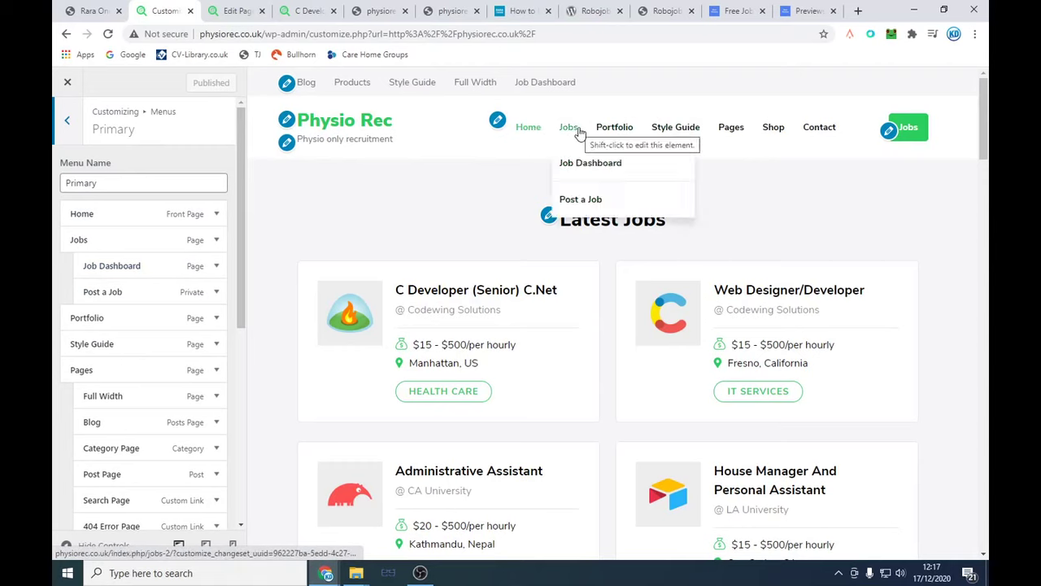
{"action": "mouse_move", "coordinate": [186, 291]}
{"action": "left_mouse_down"}
{"action": "mouse_move", "coordinate": [144, 181]}
{"action": "mouse_move", "coordinate": [193, 291]}
{"action": "left_mouse_up"}
{"action": "left_click", "coordinate": [216, 292]}
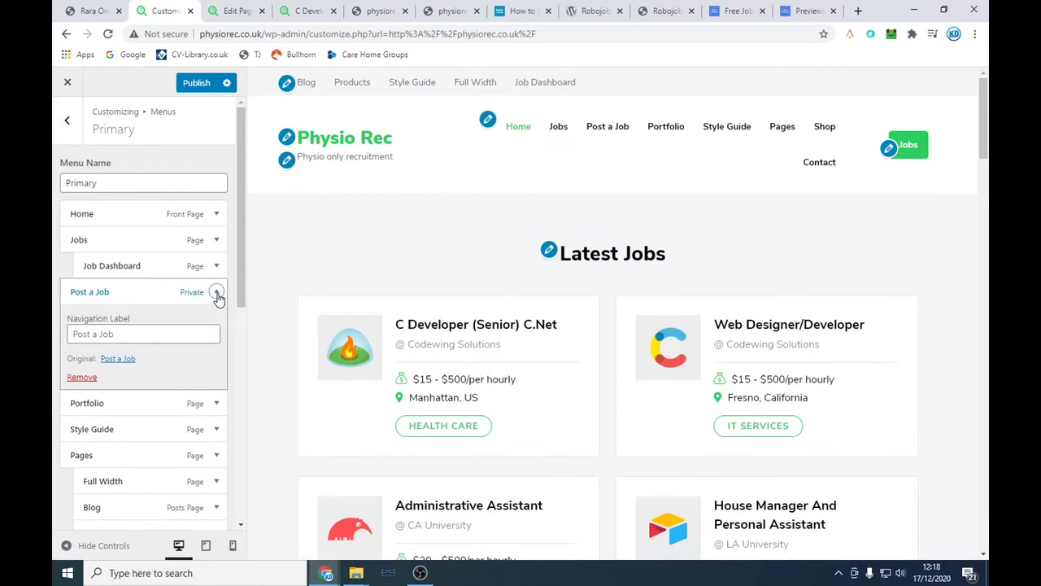
{"action": "left_click", "coordinate": [78, 378]}
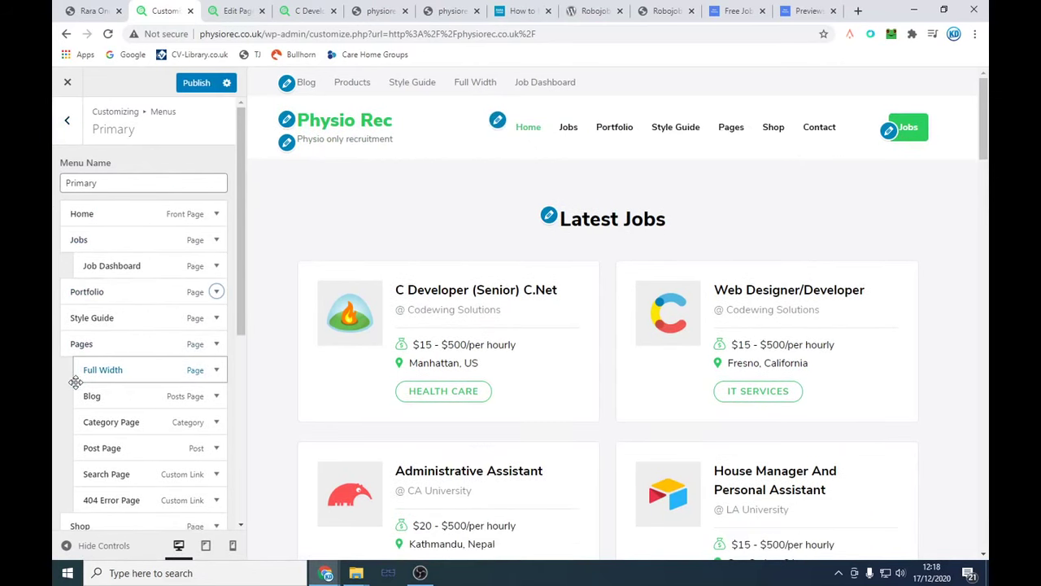
Step: Remove the Job Dashboard and Jobs items from the Primary menu
{"action": "mouse_move", "coordinate": [569, 128]}
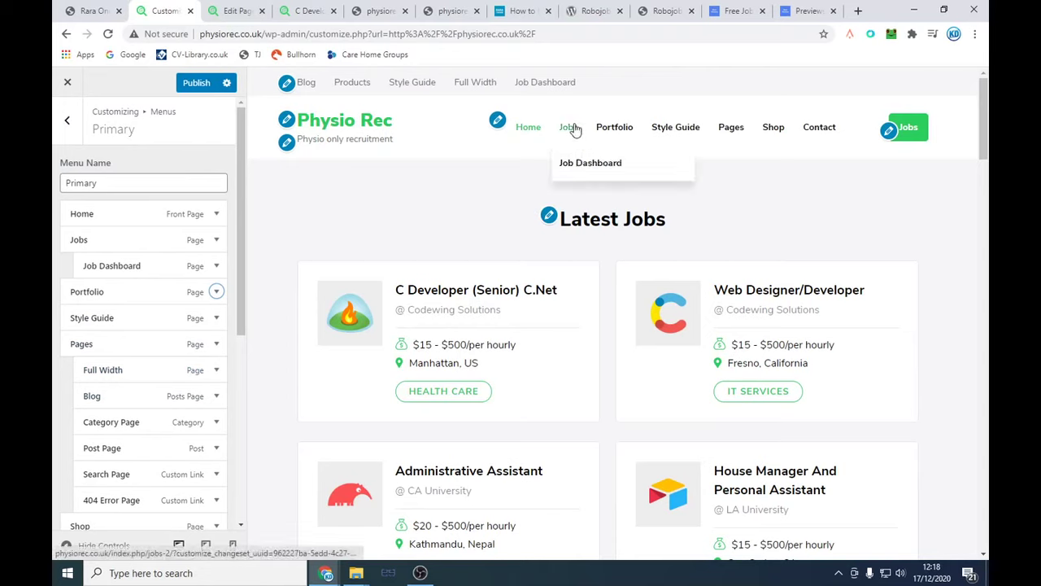
{"action": "left_click", "coordinate": [217, 266]}
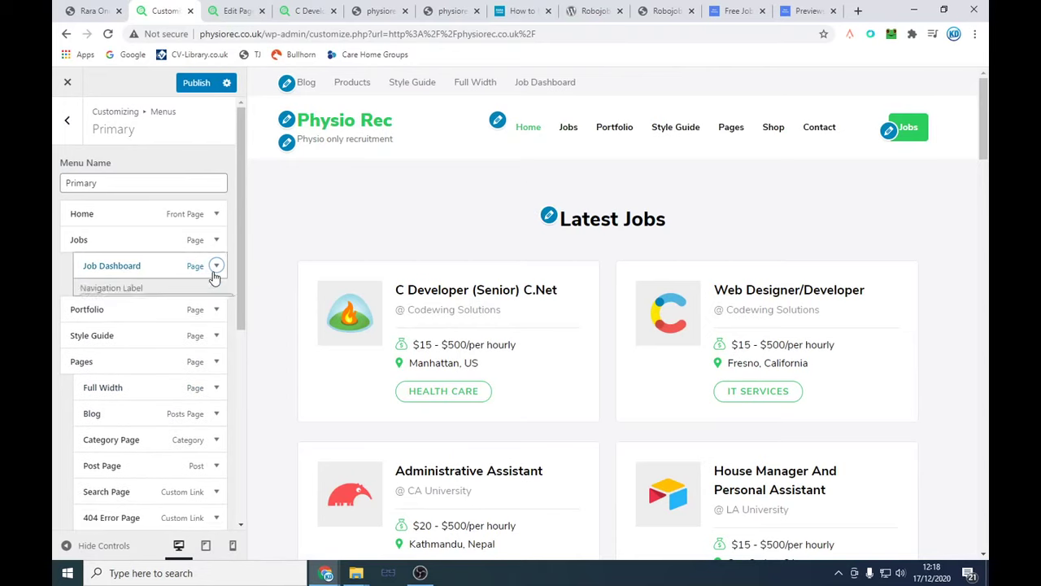
{"action": "left_click", "coordinate": [81, 350]}
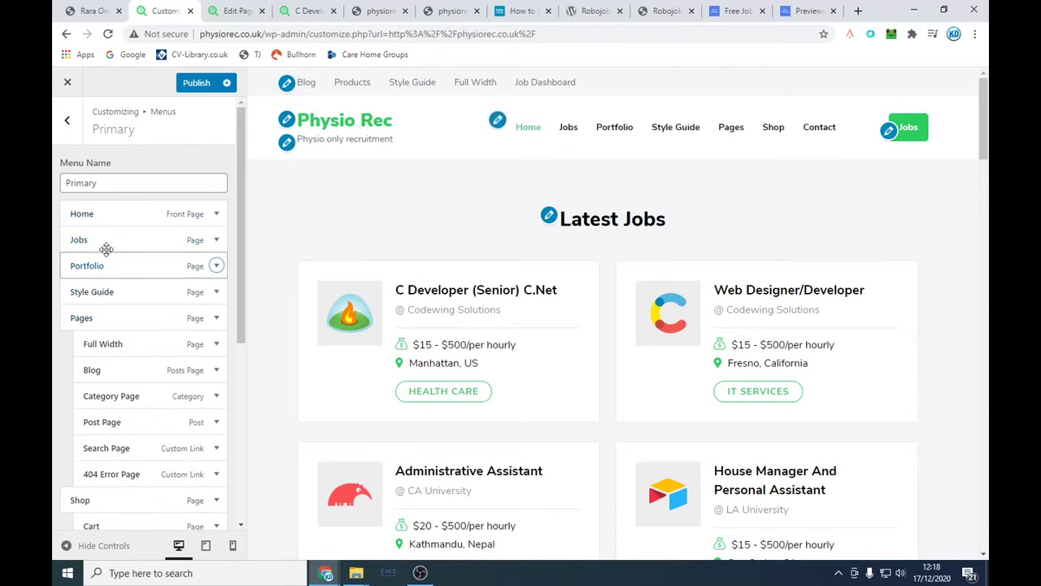
{"action": "left_click", "coordinate": [216, 241]}
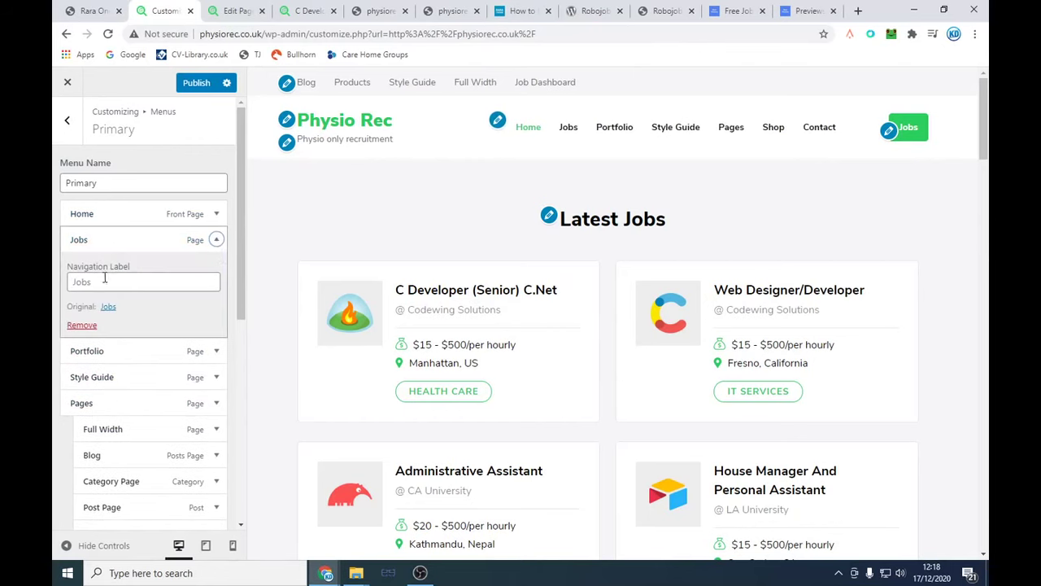
{"action": "left_click", "coordinate": [216, 240]}
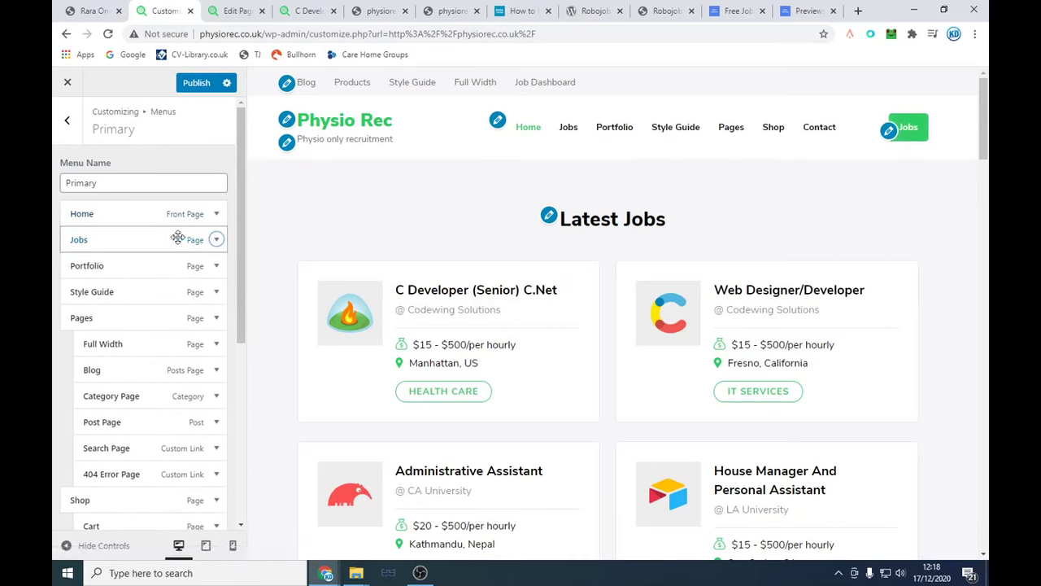
{"action": "left_click", "coordinate": [217, 240]}
{"action": "left_click", "coordinate": [81, 326]}
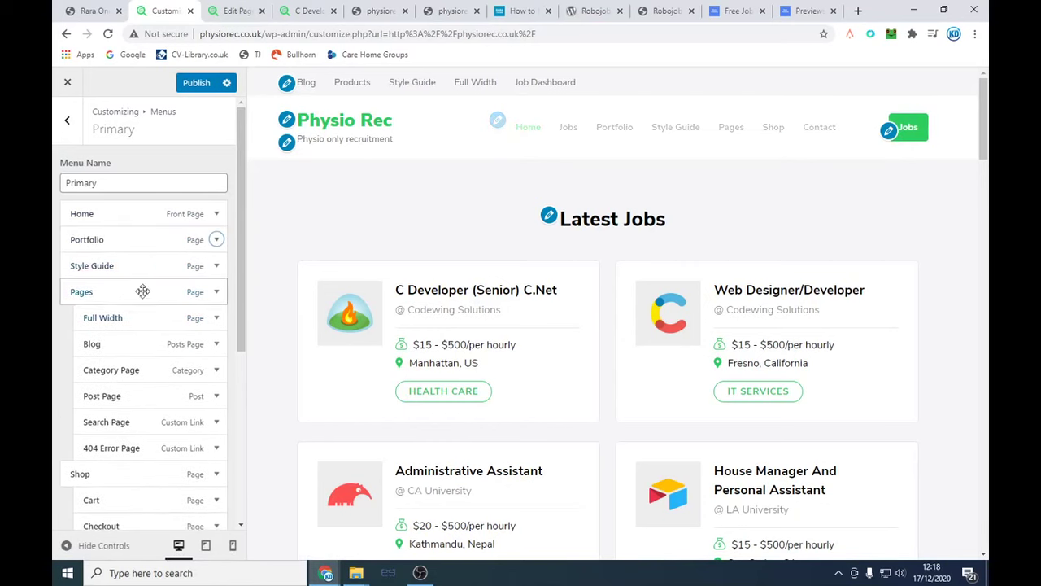
Step: Start adding a custom link item to the Primary menu
{"action": "scroll", "coordinate": [155, 244], "scroll_direction": "down", "scroll_amount": 4}
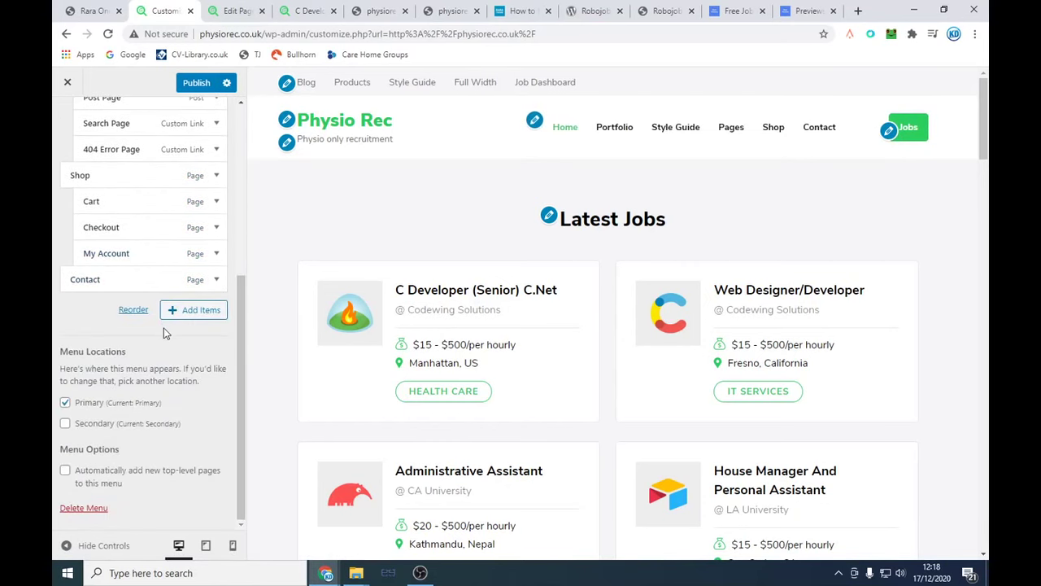
{"action": "left_click", "coordinate": [192, 310]}
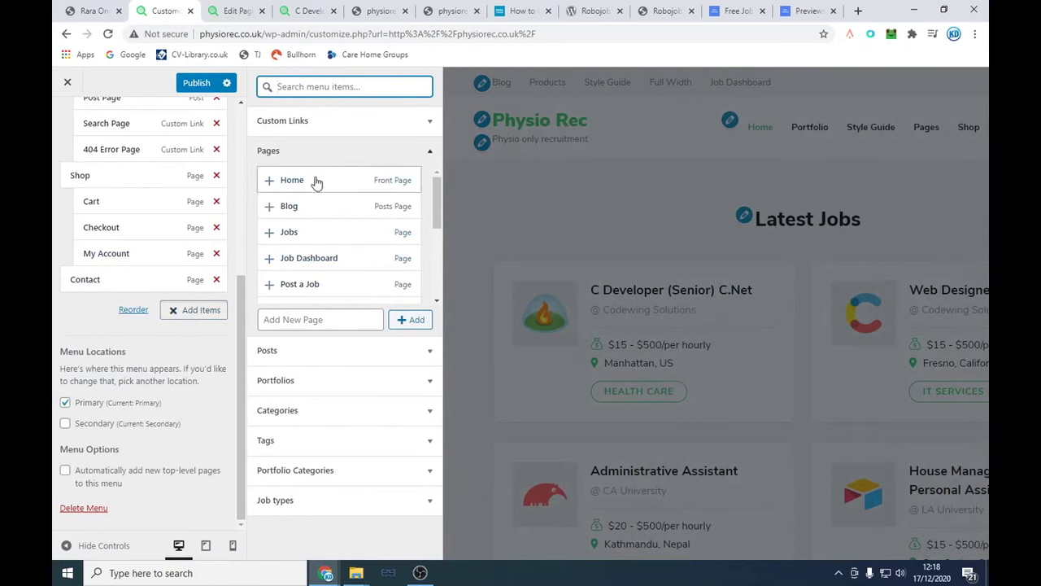
{"action": "left_click", "coordinate": [323, 121]}
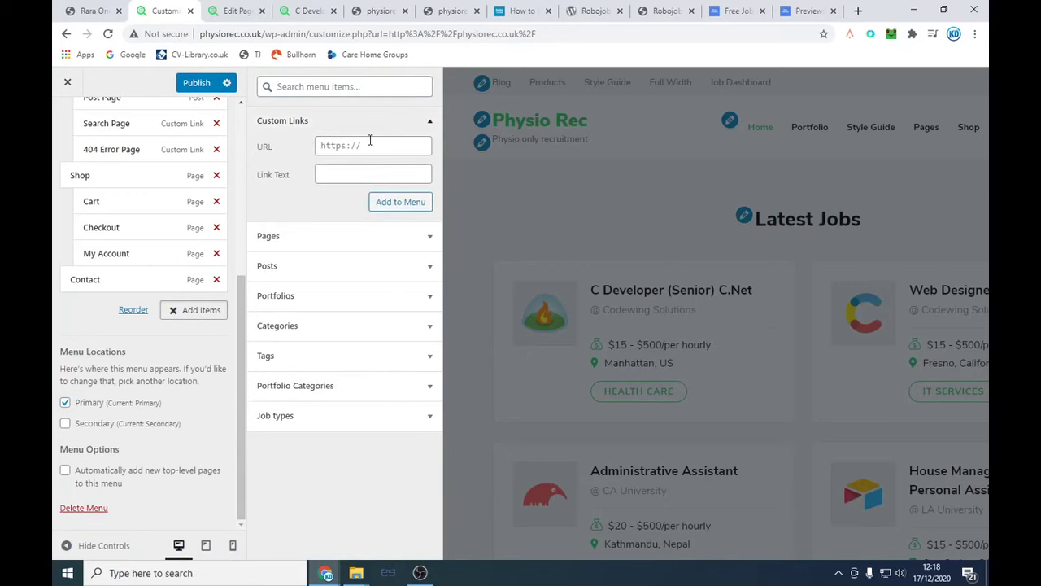
{"action": "left_click", "coordinate": [370, 141]}
Step: Return to the WordPress pages list, find the Contact page and open it in the editor
{"action": "left_click", "coordinate": [231, 6]}
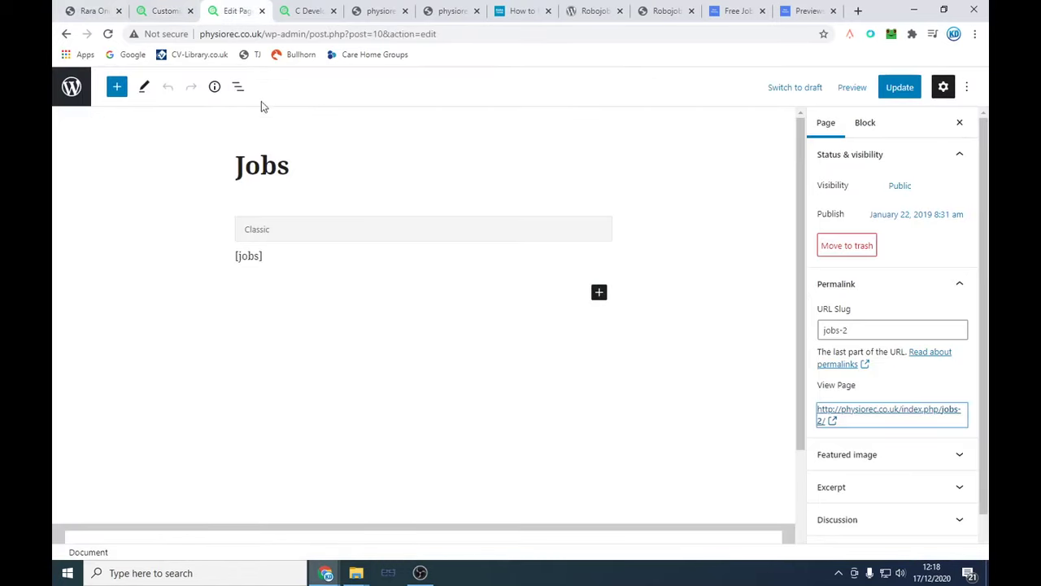
{"action": "left_click", "coordinate": [66, 33]}
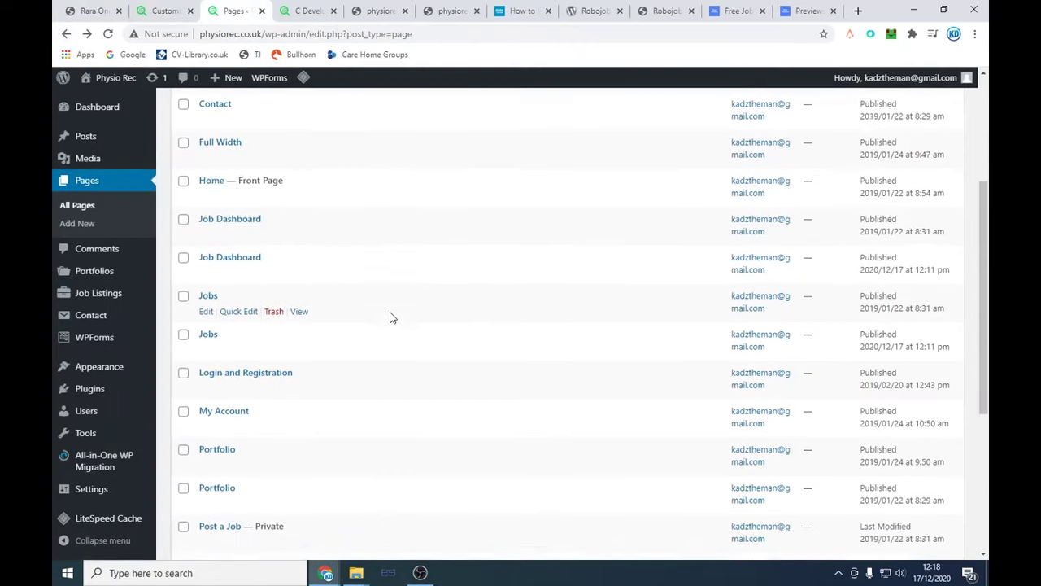
{"action": "scroll", "coordinate": [331, 328], "scroll_direction": "down", "scroll_amount": 4}
{"action": "scroll", "coordinate": [331, 328], "scroll_direction": "up", "scroll_amount": 2}
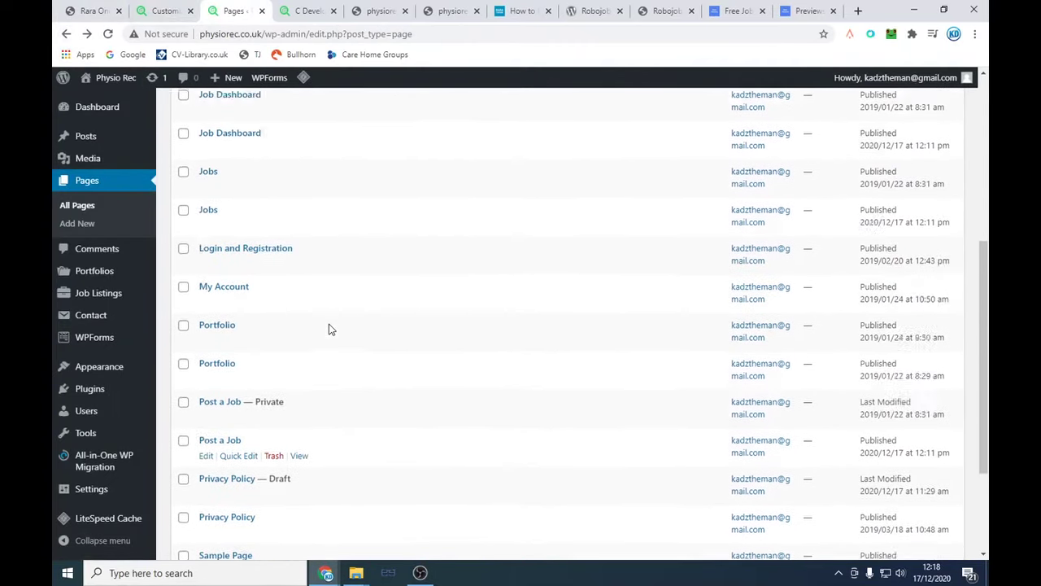
{"action": "scroll", "coordinate": [330, 327], "scroll_direction": "up", "scroll_amount": 4}
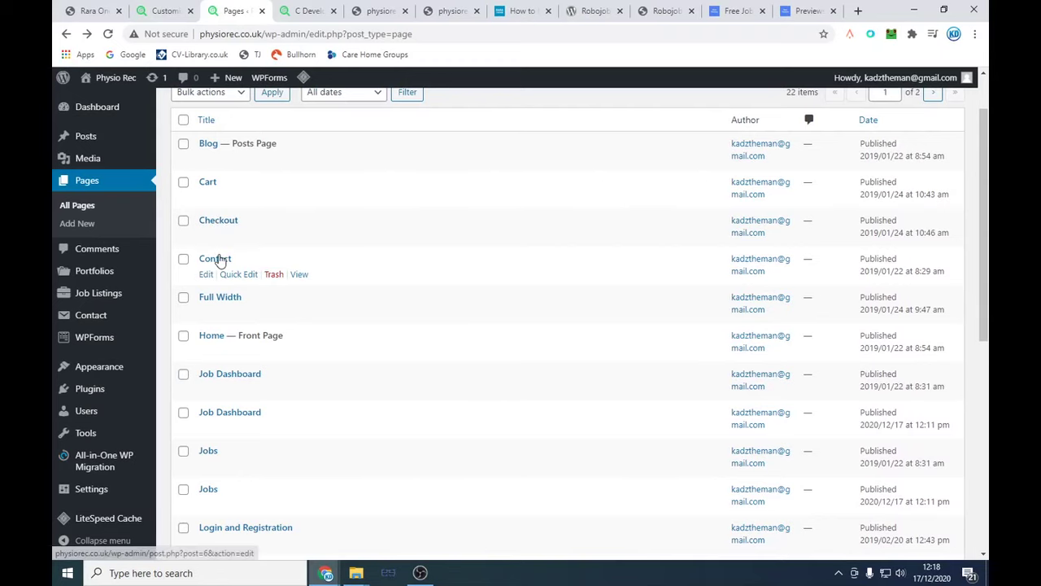
{"action": "left_click", "coordinate": [217, 261]}
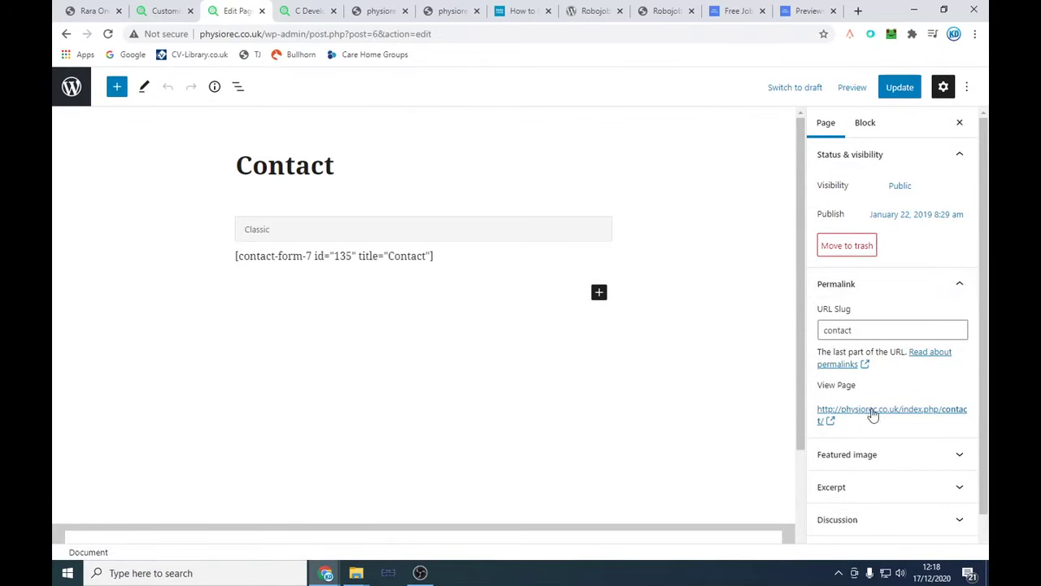
Step: View the live Contact page through its permalink, look over the form and copy the page's web address
{"action": "left_click", "coordinate": [869, 414]}
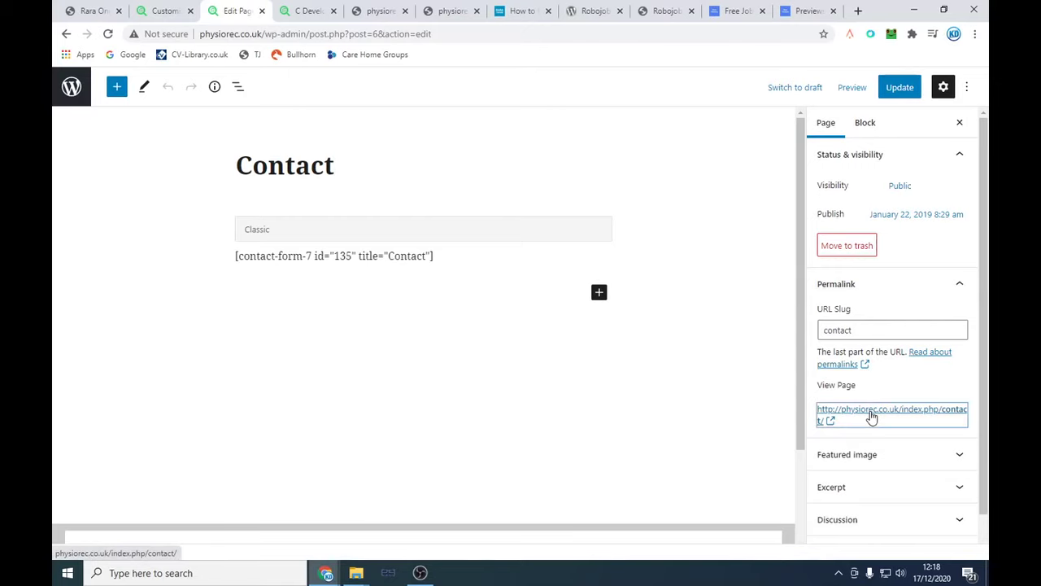
{"action": "scroll", "coordinate": [456, 277], "scroll_direction": "down", "scroll_amount": 3}
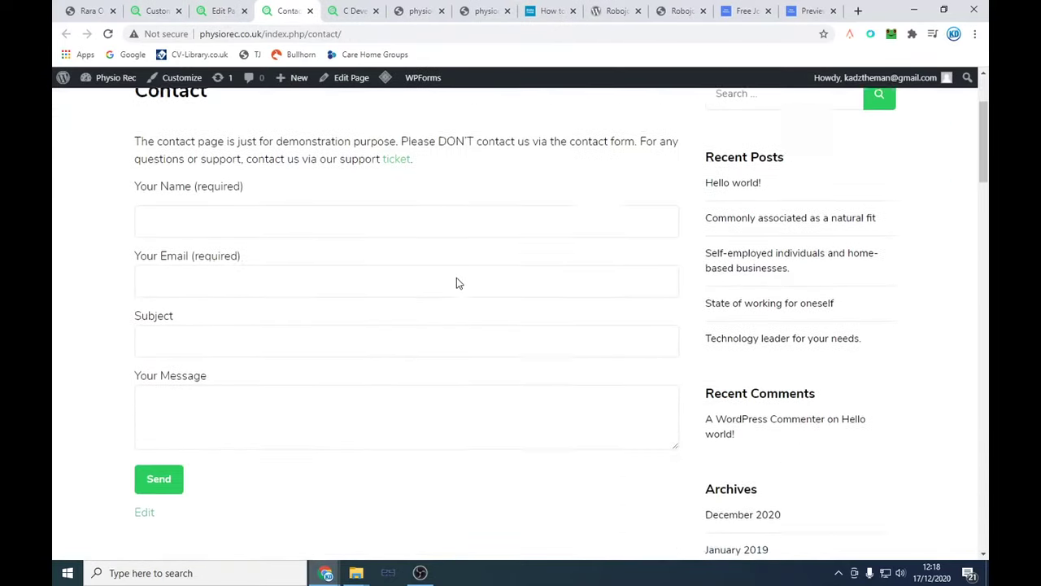
{"action": "scroll", "coordinate": [456, 279], "scroll_direction": "up", "scroll_amount": 3}
{"action": "right_click", "coordinate": [299, 33]}
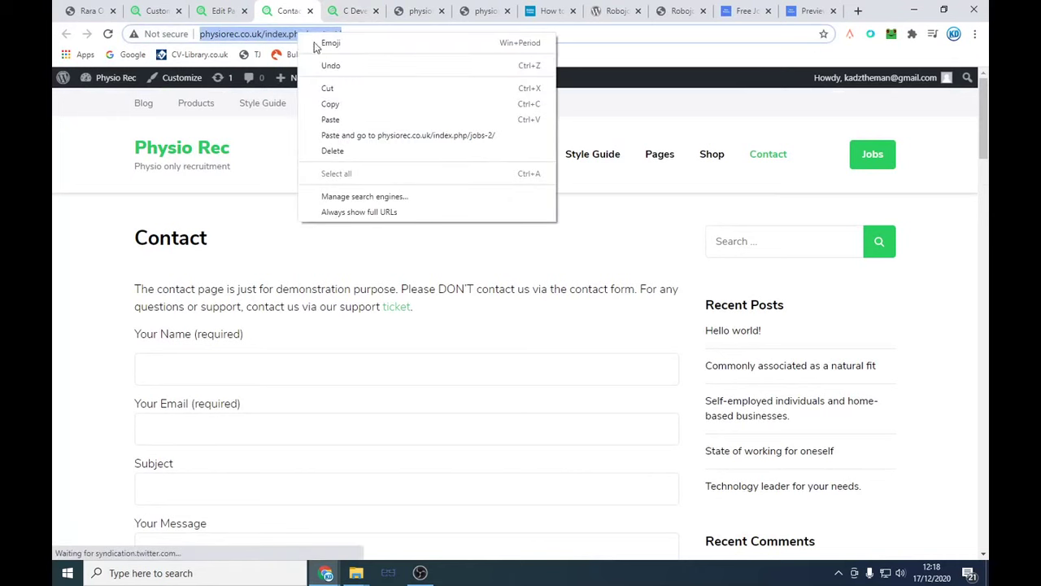
{"action": "left_click", "coordinate": [344, 100]}
Step: Back in the Customizer, add a custom link named Contact Us with the copied contact page URL to the Primary menu and publish
{"action": "left_click", "coordinate": [167, 10]}
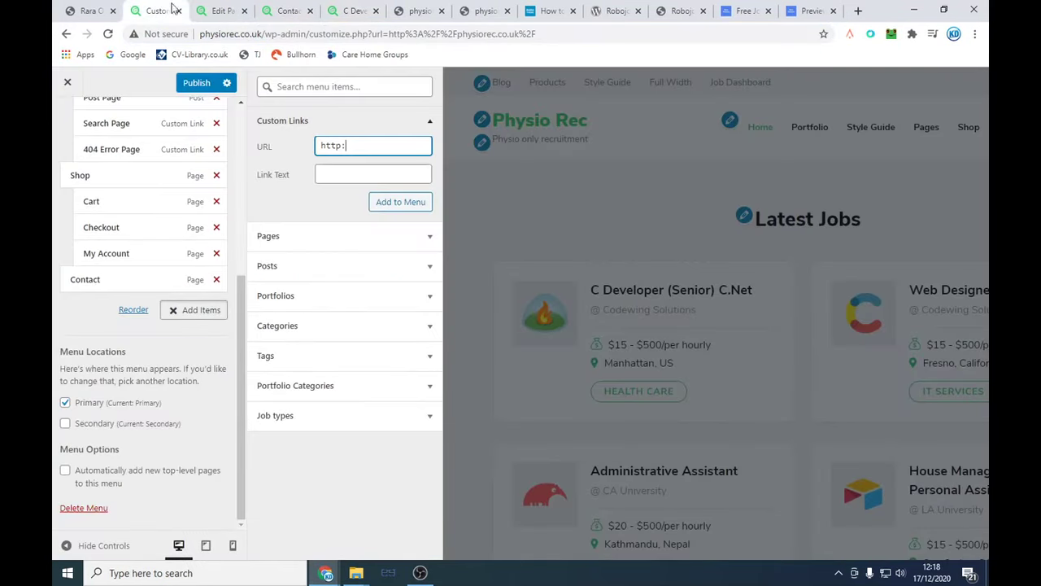
{"action": "left_click_drag", "start_coordinate": [369, 148], "coordinate": [251, 167]}
{"action": "key", "text": "ctrl+v"}
{"action": "left_click", "coordinate": [345, 172]}
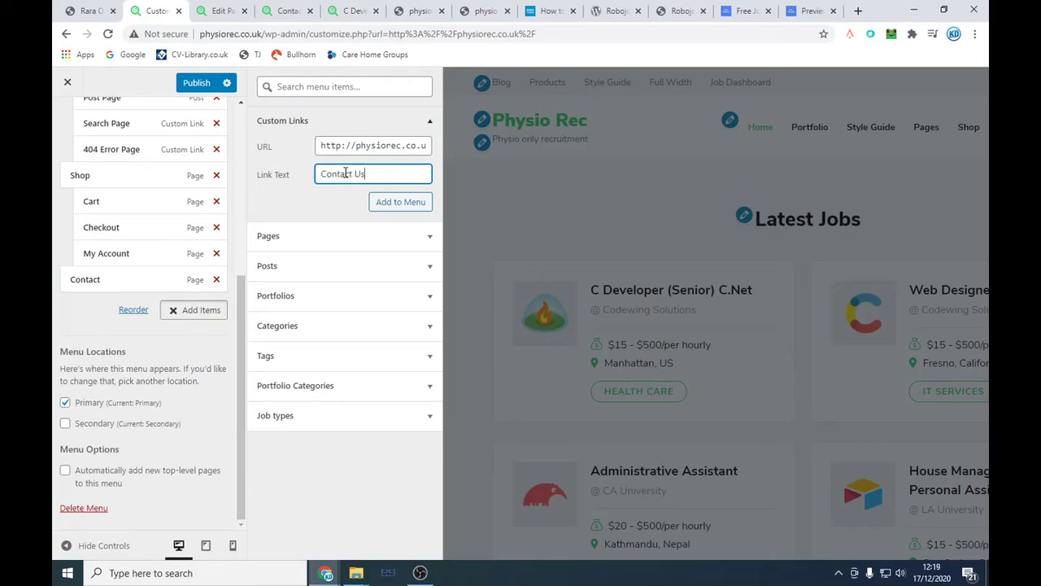
{"action": "left_click", "coordinate": [398, 202]}
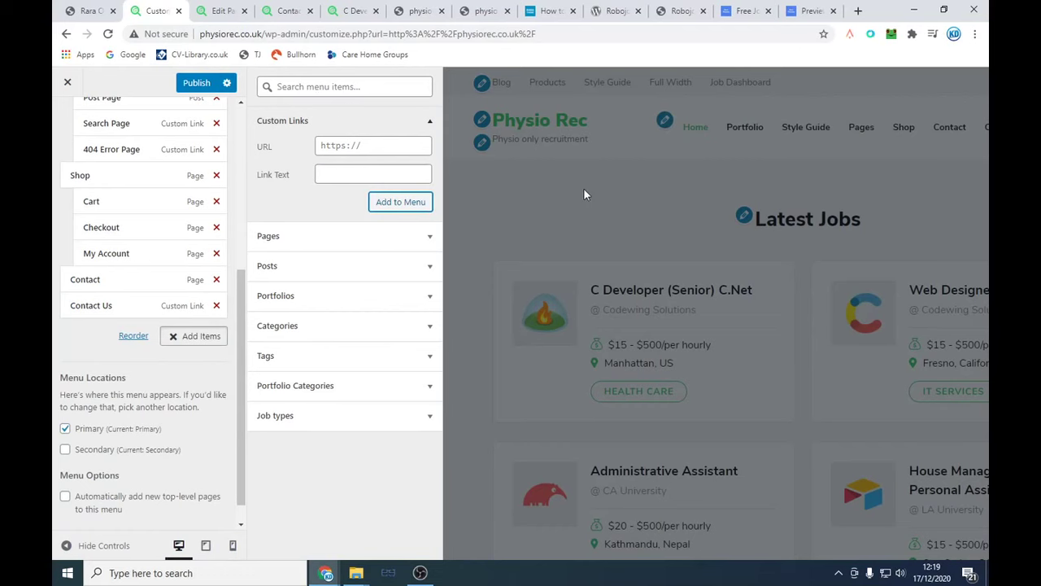
{"action": "left_click", "coordinate": [196, 83]}
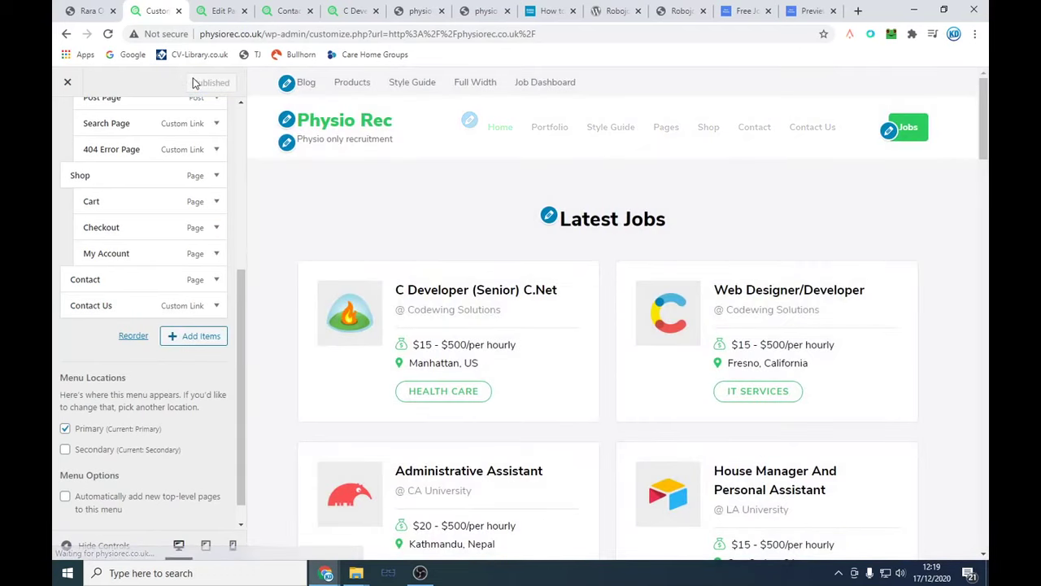
Step: Go to the live home page, follow the Contact Us menu link and look over the contact form
{"action": "left_click", "coordinate": [286, 10]}
{"action": "left_click", "coordinate": [201, 148]}
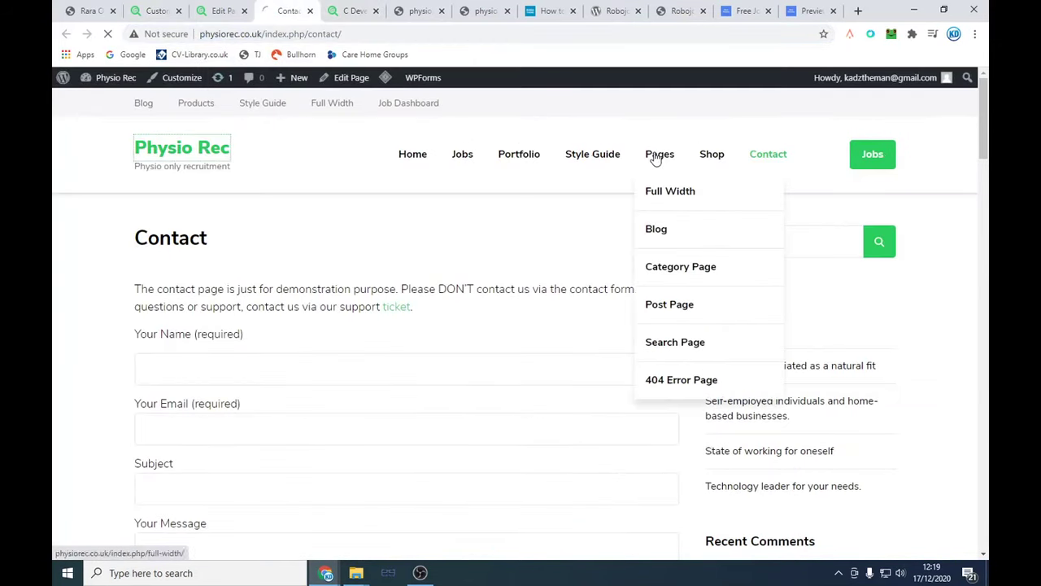
{"action": "mouse_move", "coordinate": [779, 181]}
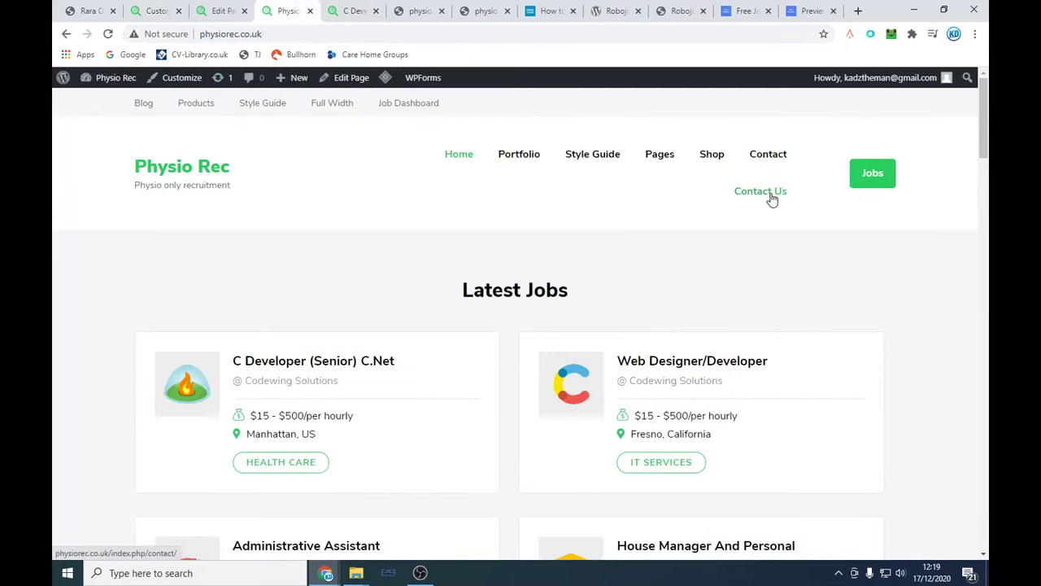
{"action": "left_click", "coordinate": [772, 199]}
{"action": "scroll", "coordinate": [354, 310], "scroll_direction": "down", "scroll_amount": 3}
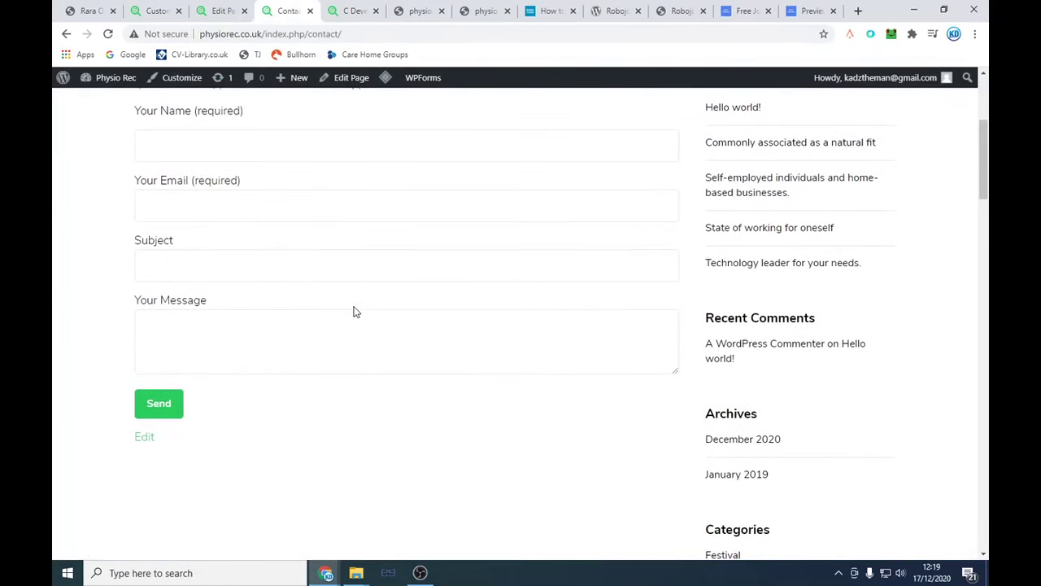
{"action": "scroll", "coordinate": [358, 301], "scroll_direction": "up", "scroll_amount": 3}
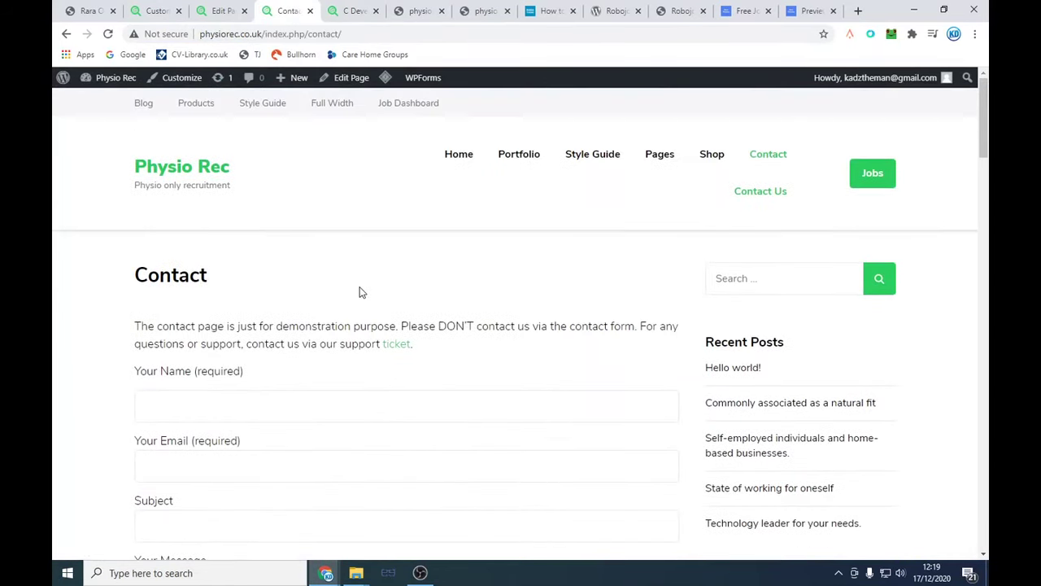
Step: Open the live Contact page in the editor and look over its contact form shortcode and page settings
{"action": "left_click", "coordinate": [345, 78]}
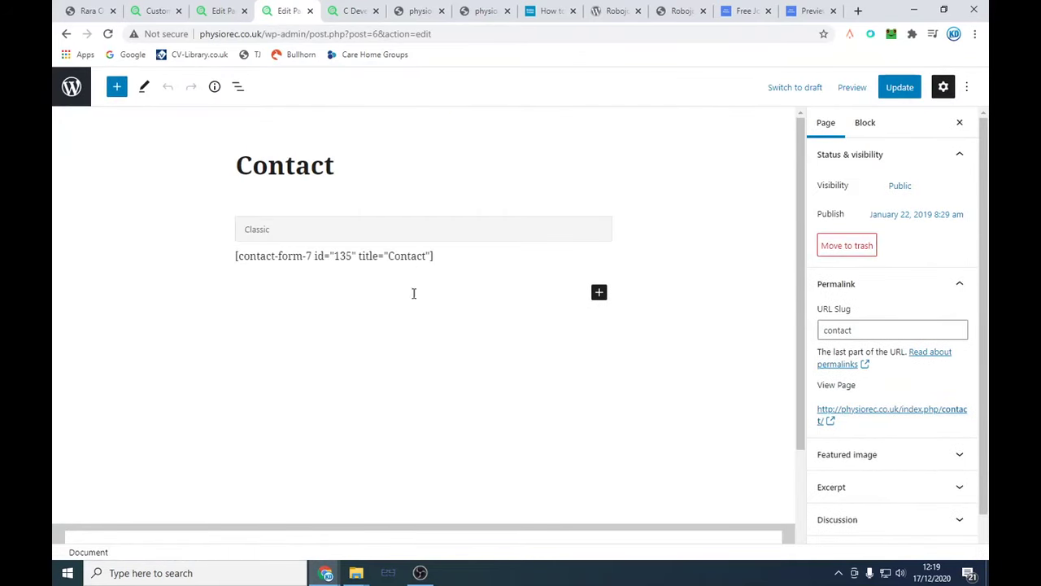
{"action": "left_click", "coordinate": [452, 254]}
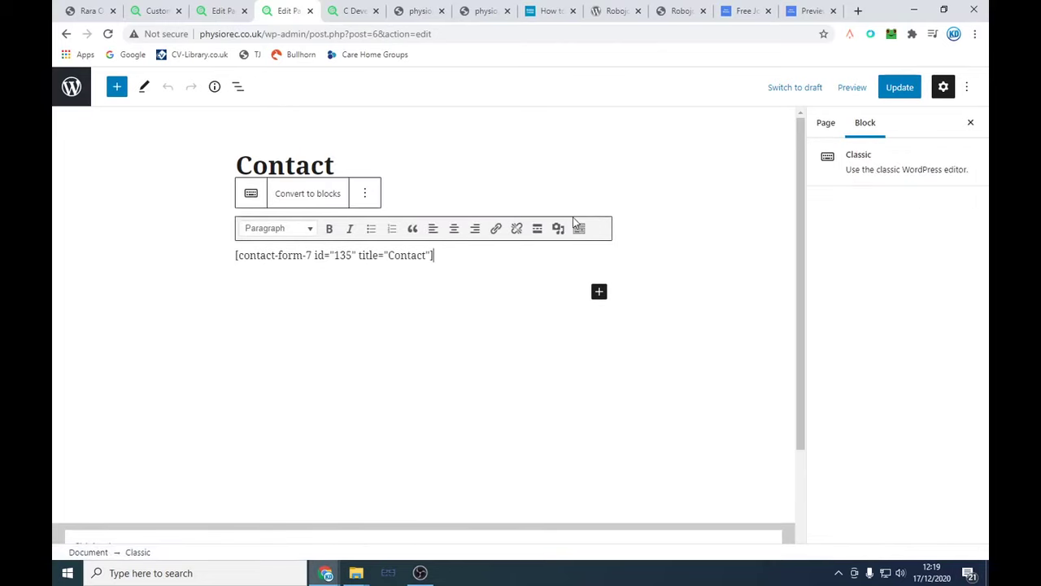
{"action": "left_click", "coordinate": [826, 123]}
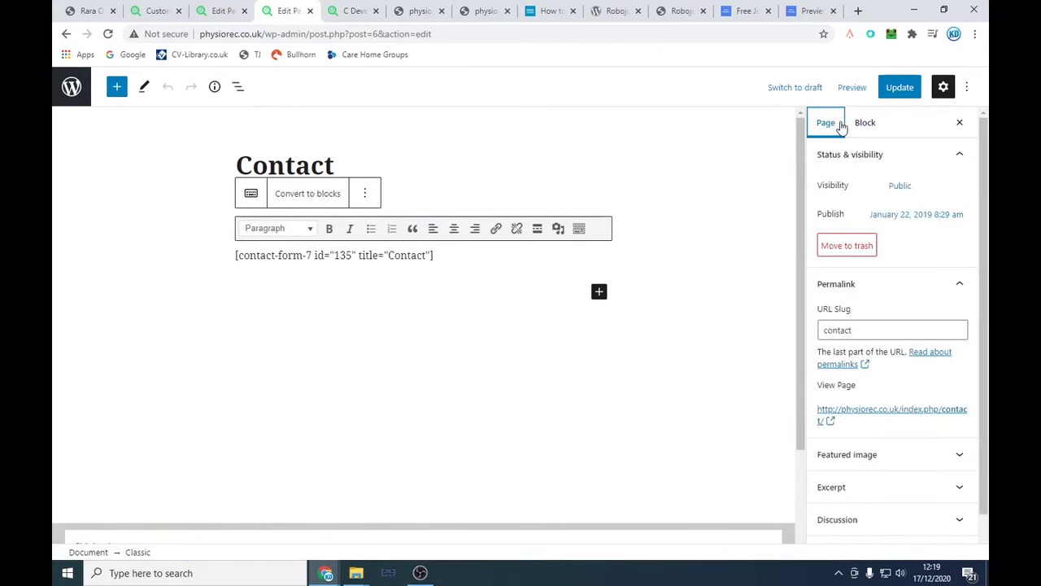
{"action": "scroll", "coordinate": [913, 397], "scroll_direction": "down", "scroll_amount": 1}
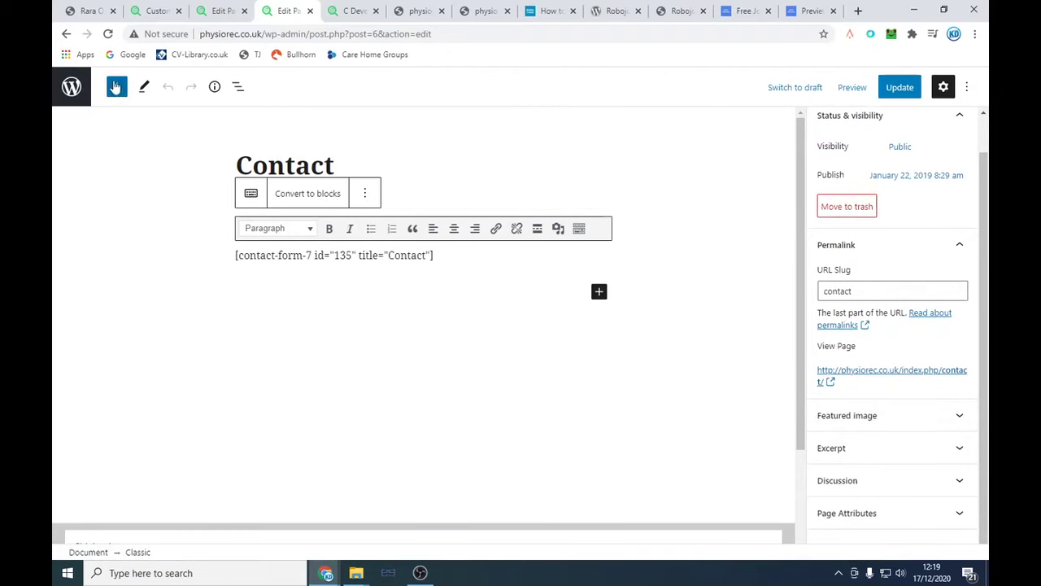
Step: Return to the WordPress pages list and try to open the WPForms overview
{"action": "left_click", "coordinate": [71, 87]}
{"action": "scroll", "coordinate": [126, 301], "scroll_direction": "down", "scroll_amount": 2}
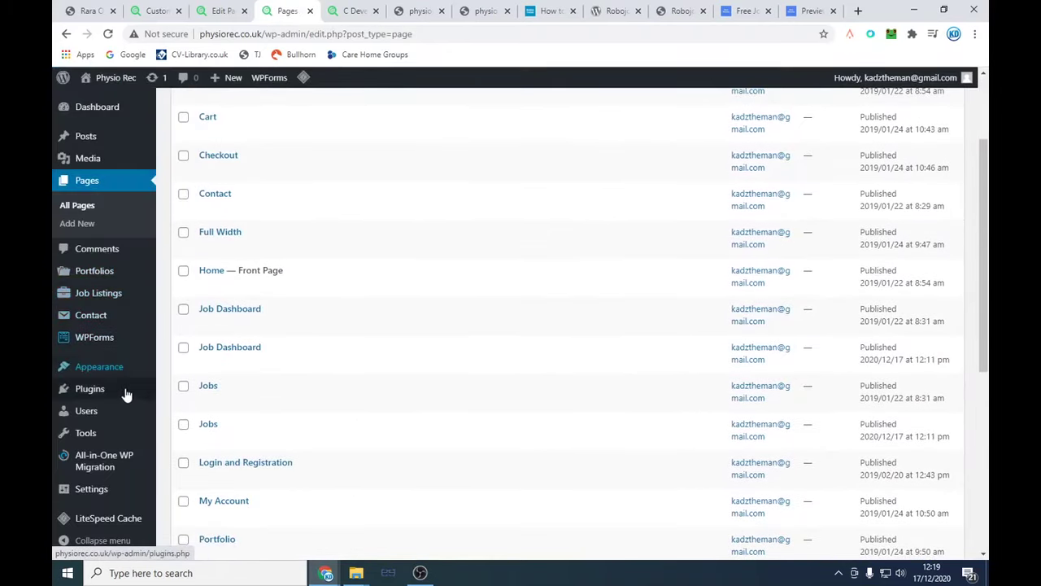
{"action": "left_click", "coordinate": [112, 338]}
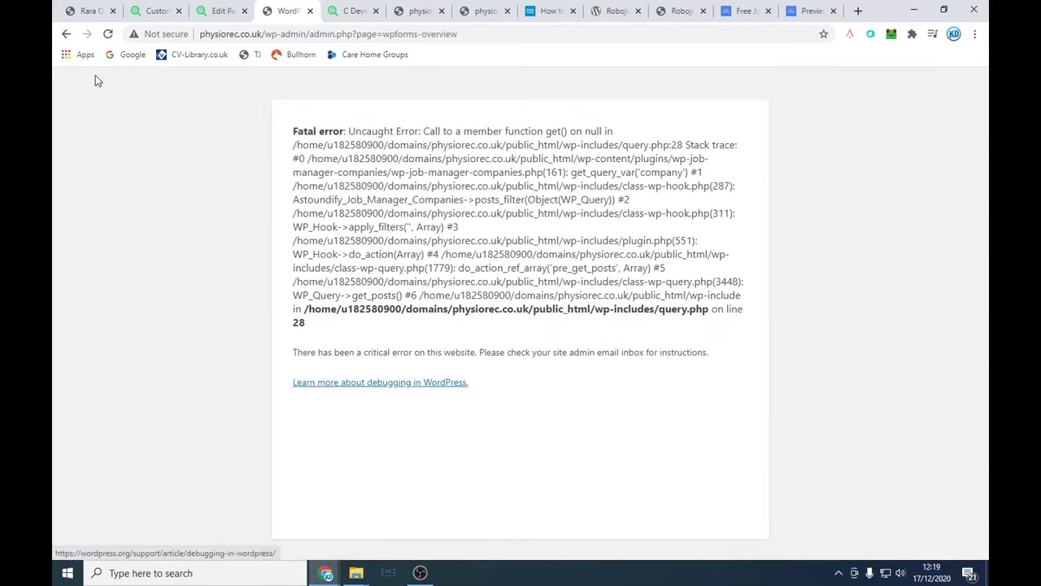
{"action": "left_click", "coordinate": [65, 35]}
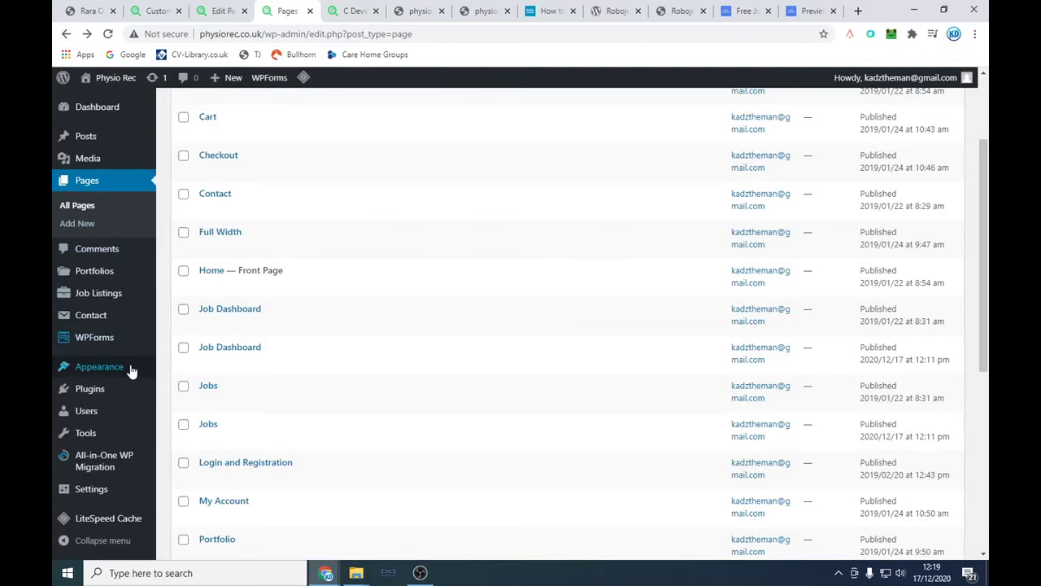
{"action": "left_click", "coordinate": [118, 338]}
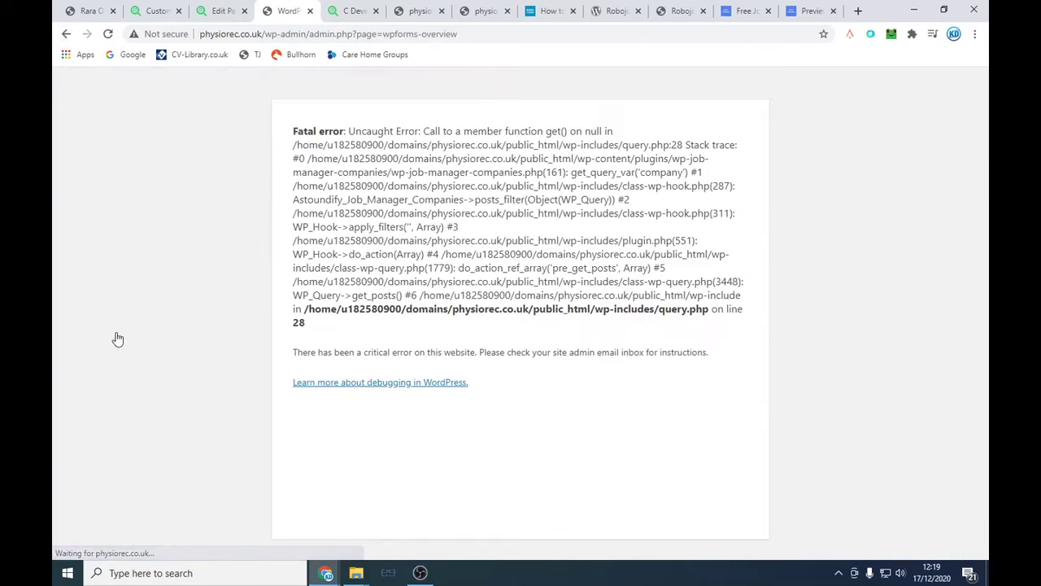
{"action": "left_click", "coordinate": [67, 36]}
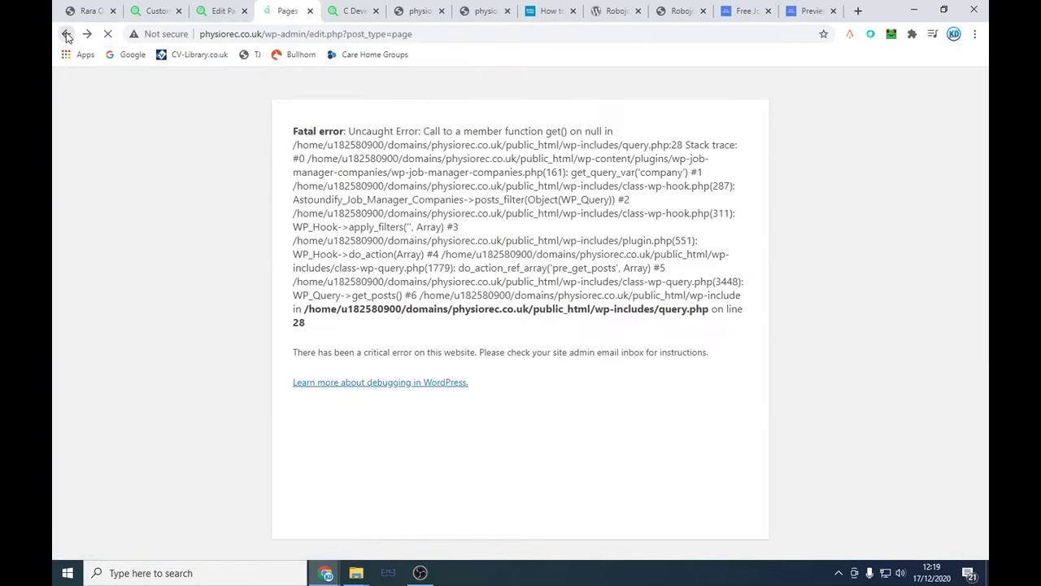
{"action": "left_click", "coordinate": [221, 9]}
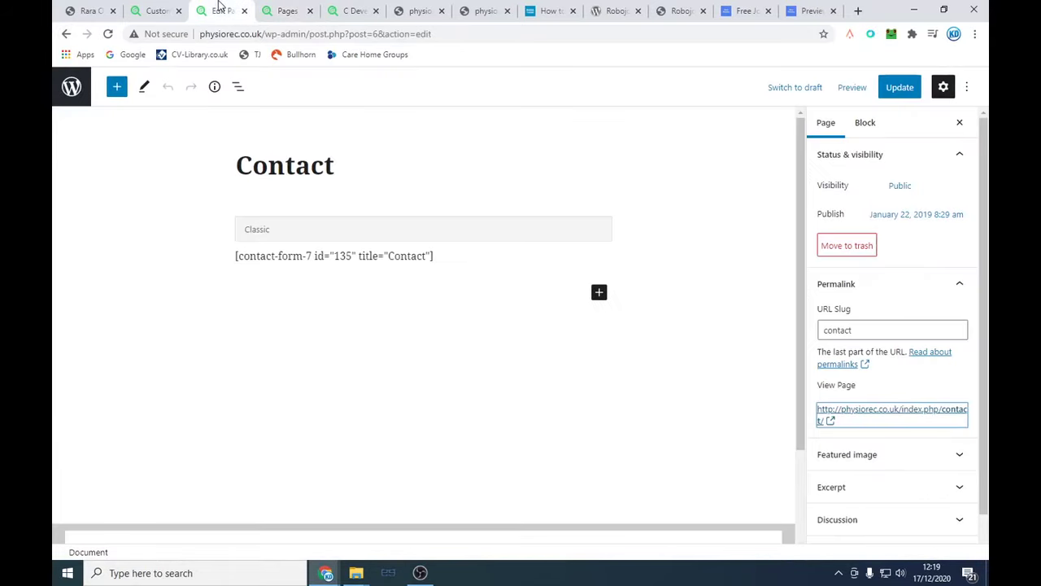
{"action": "left_click", "coordinate": [157, 10]}
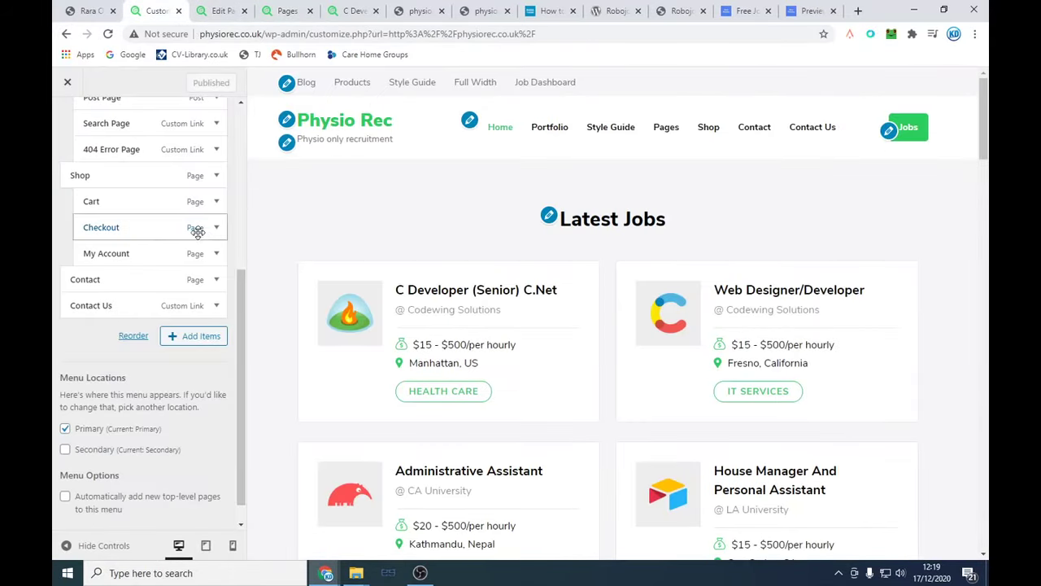
{"action": "scroll", "coordinate": [138, 228], "scroll_direction": "up", "scroll_amount": 3}
Step: From the pages list, create a page titled Employer with the text "This is about employers" and publish it
{"action": "left_click", "coordinate": [285, 8]}
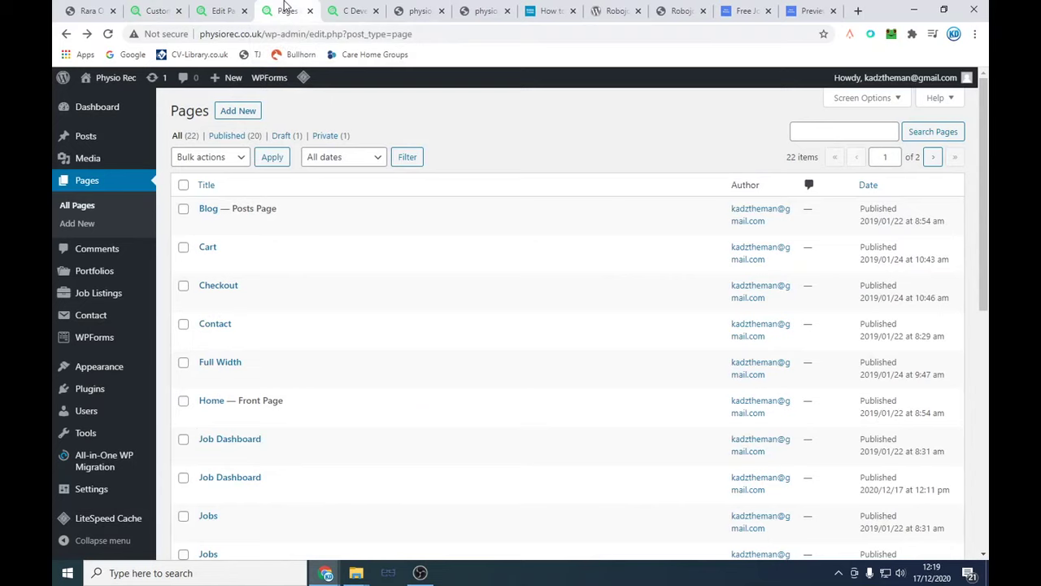
{"action": "left_click", "coordinate": [238, 111]}
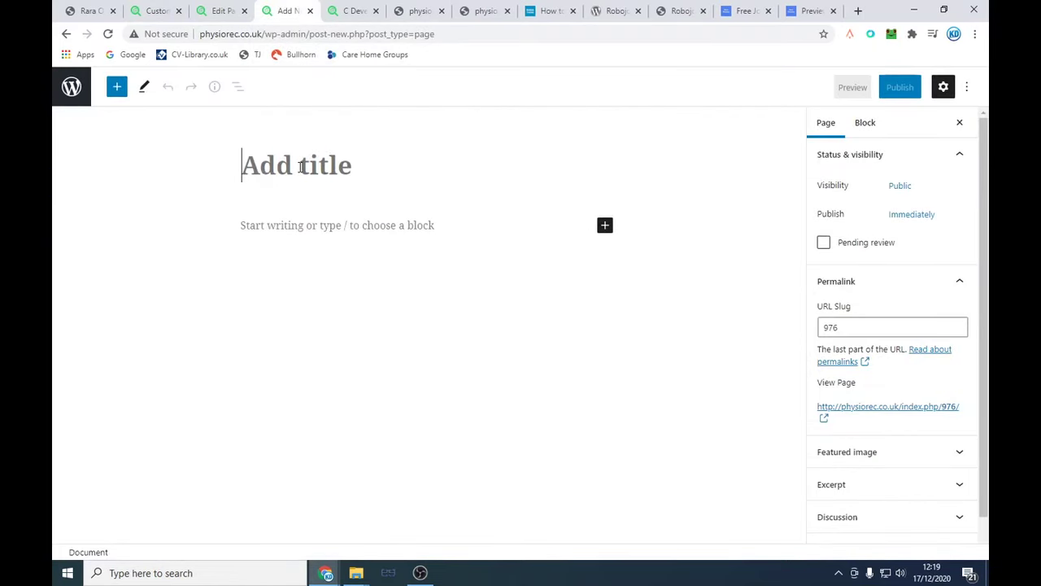
{"action": "type", "text": "Emplouyer"}
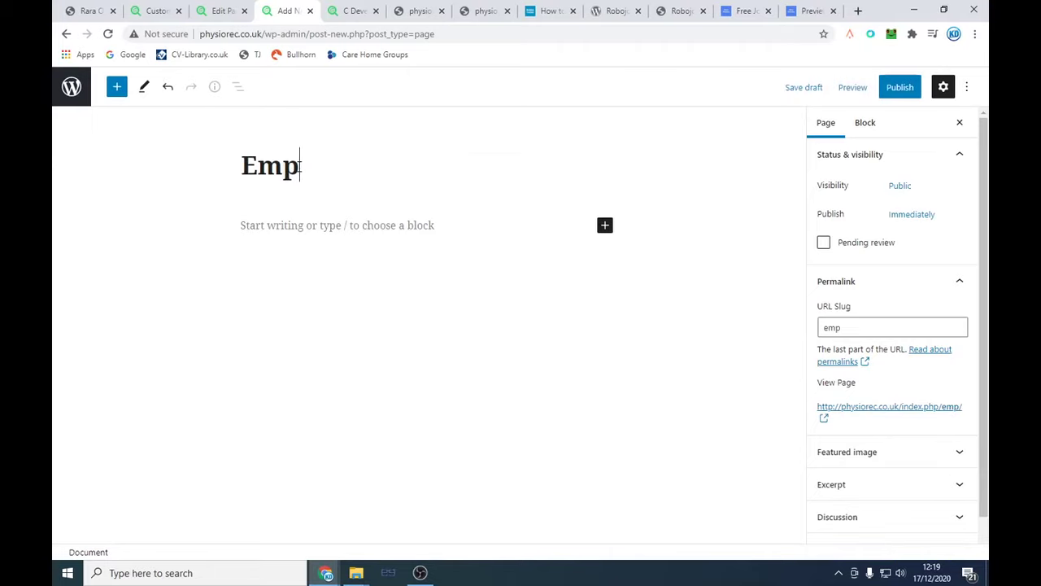
{"action": "key", "text": "BackSpace"}
{"action": "key", "text": "BackSpace"}
{"action": "key", "text": "BackSpace"}
{"action": "key", "text": "BackSpace"}
{"action": "type", "text": "yer"}
{"action": "left_click", "coordinate": [342, 228]}
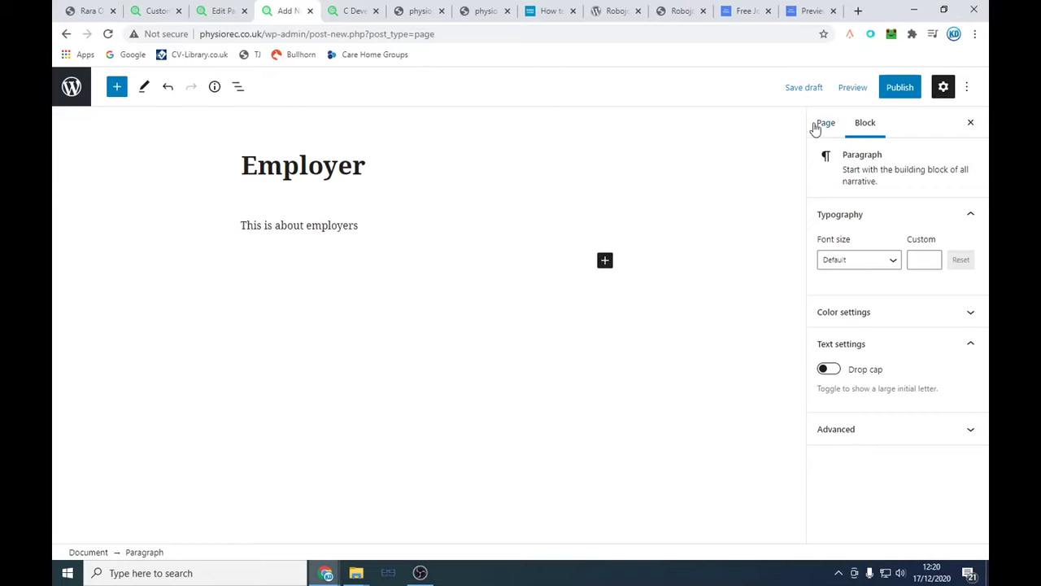
{"action": "left_click", "coordinate": [899, 88]}
{"action": "left_click", "coordinate": [857, 87]}
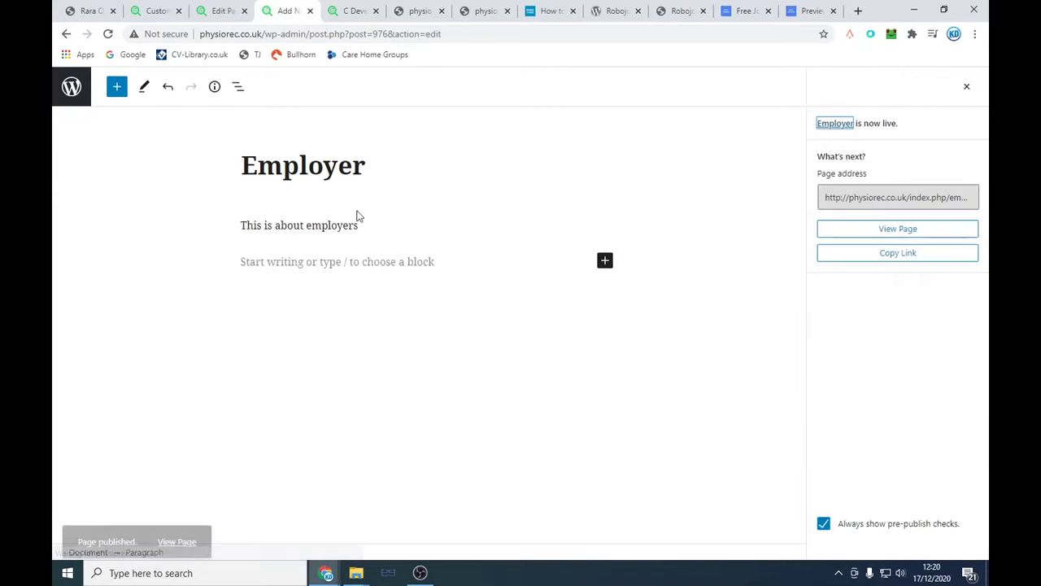
Step: View the published Employer page and copy its web address
{"action": "left_click", "coordinate": [179, 519]}
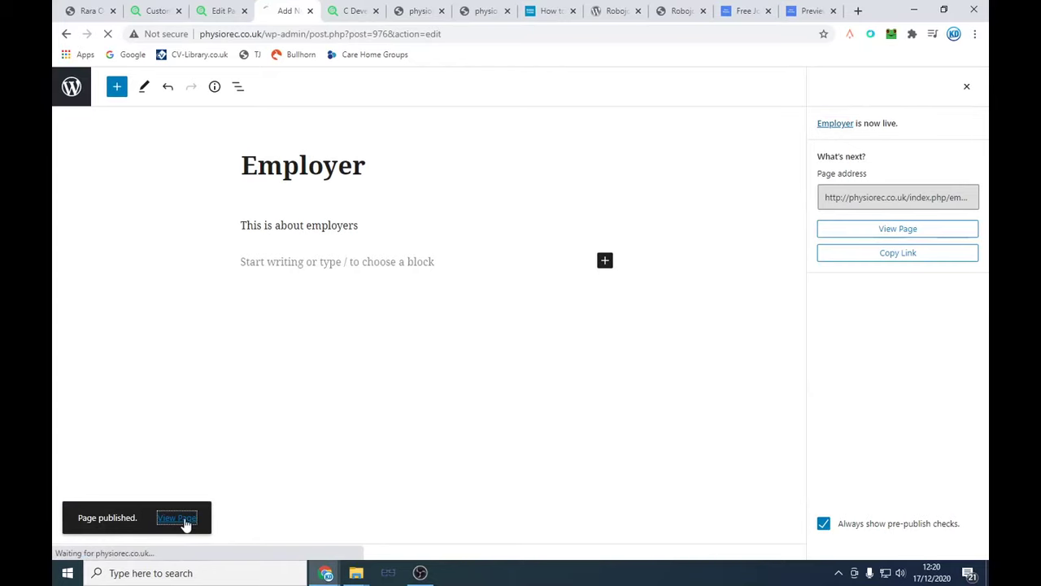
{"action": "left_click", "coordinate": [291, 34]}
{"action": "right_click", "coordinate": [291, 36]}
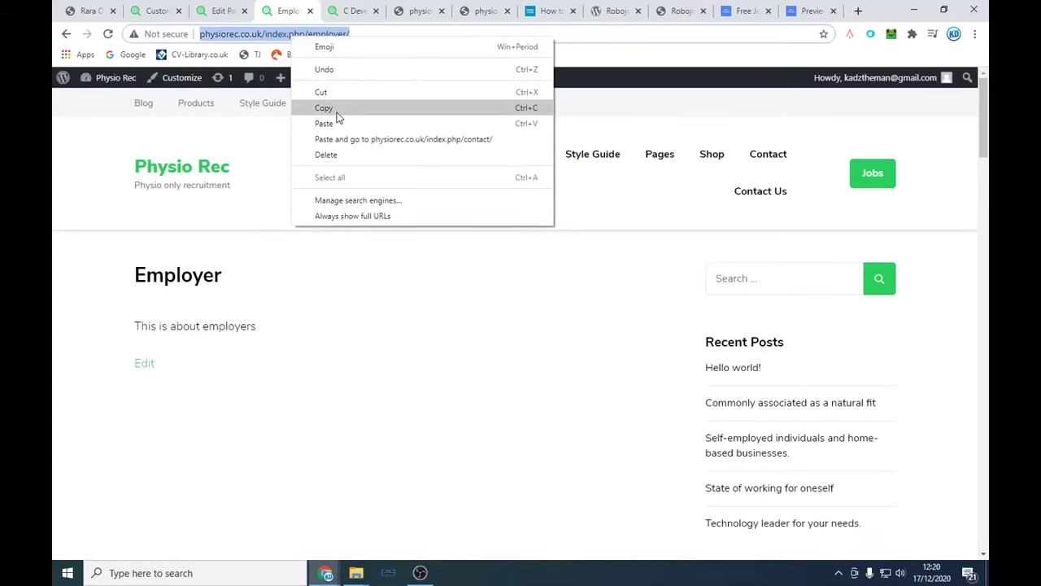
{"action": "left_click", "coordinate": [336, 107]}
Step: Back in the Customizer, add a custom link named Employers with the copied page URL to the Primary menu and publish
{"action": "left_click", "coordinate": [228, 11]}
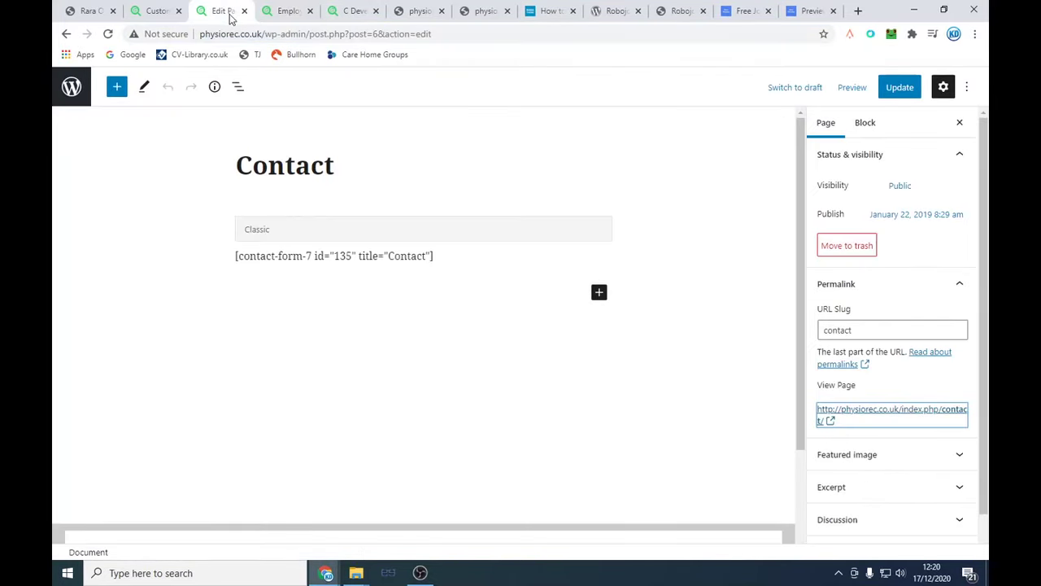
{"action": "left_click", "coordinate": [167, 10]}
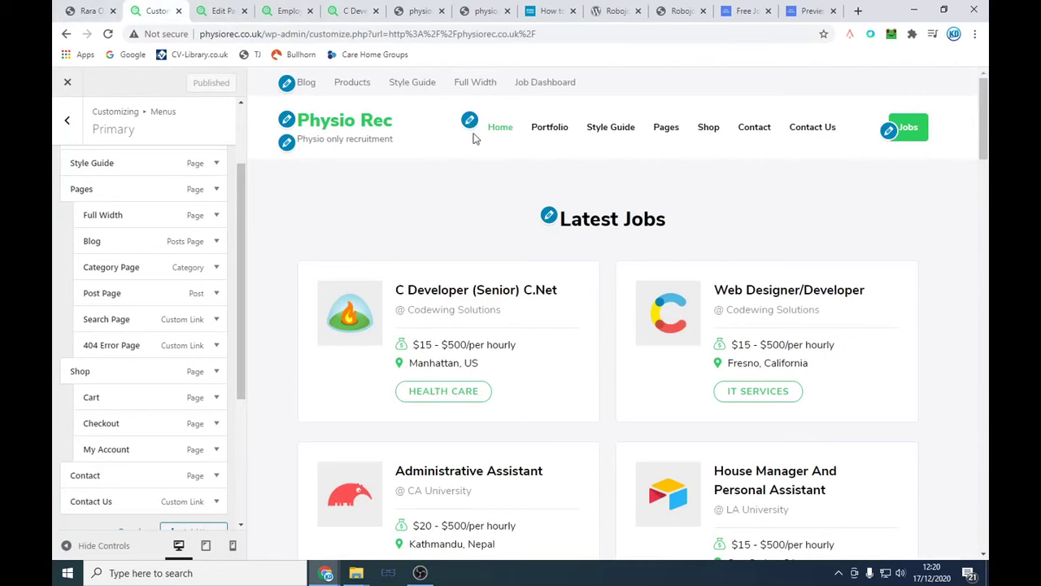
{"action": "scroll", "coordinate": [174, 267], "scroll_direction": "up", "scroll_amount": 3}
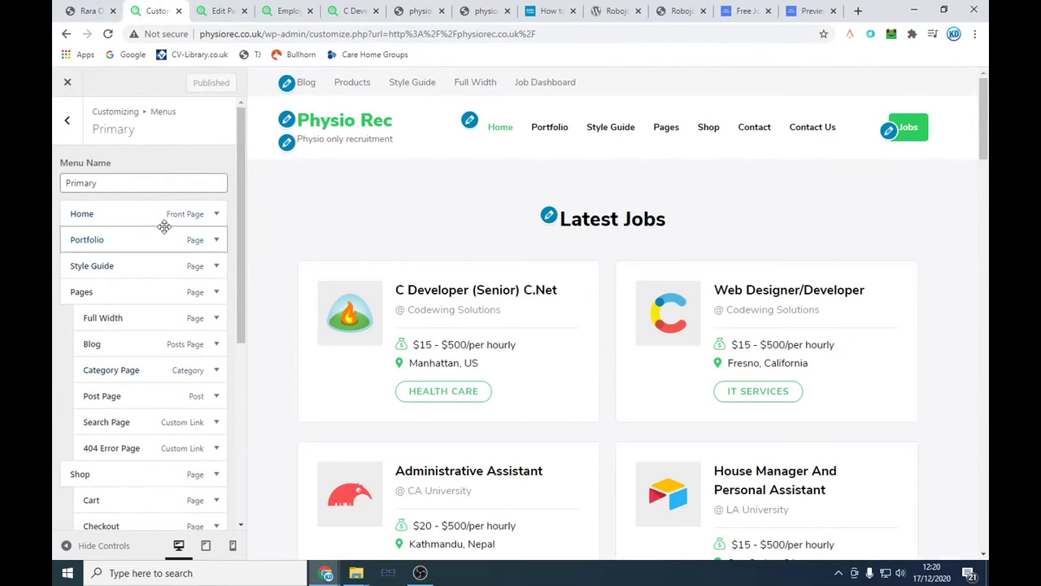
{"action": "scroll", "coordinate": [186, 345], "scroll_direction": "down", "scroll_amount": 5}
{"action": "left_click", "coordinate": [191, 313]}
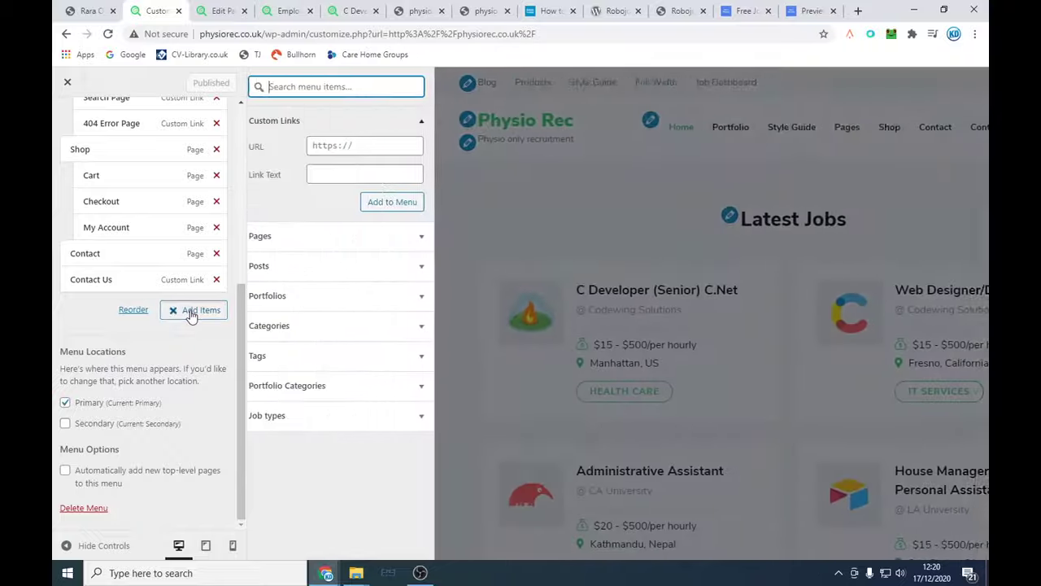
{"action": "left_click", "coordinate": [349, 145]}
{"action": "key", "text": "ctrl+v"}
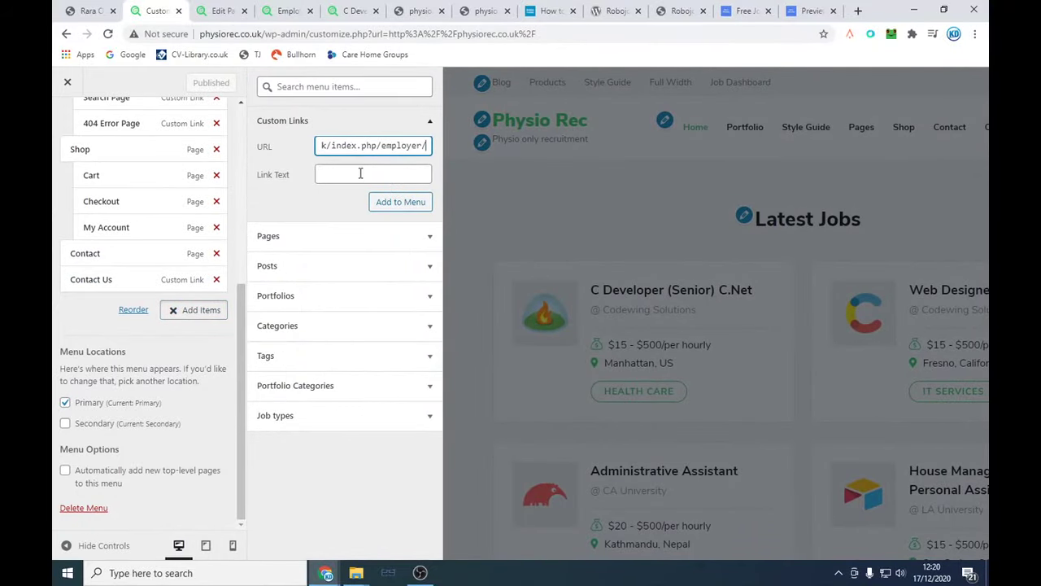
{"action": "left_click", "coordinate": [360, 173]}
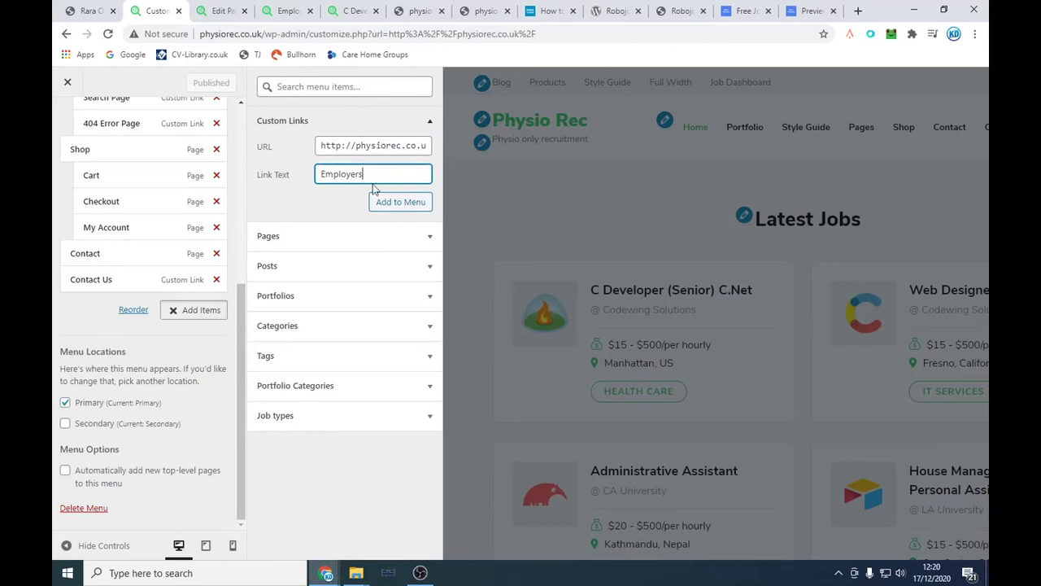
{"action": "left_click", "coordinate": [397, 202]}
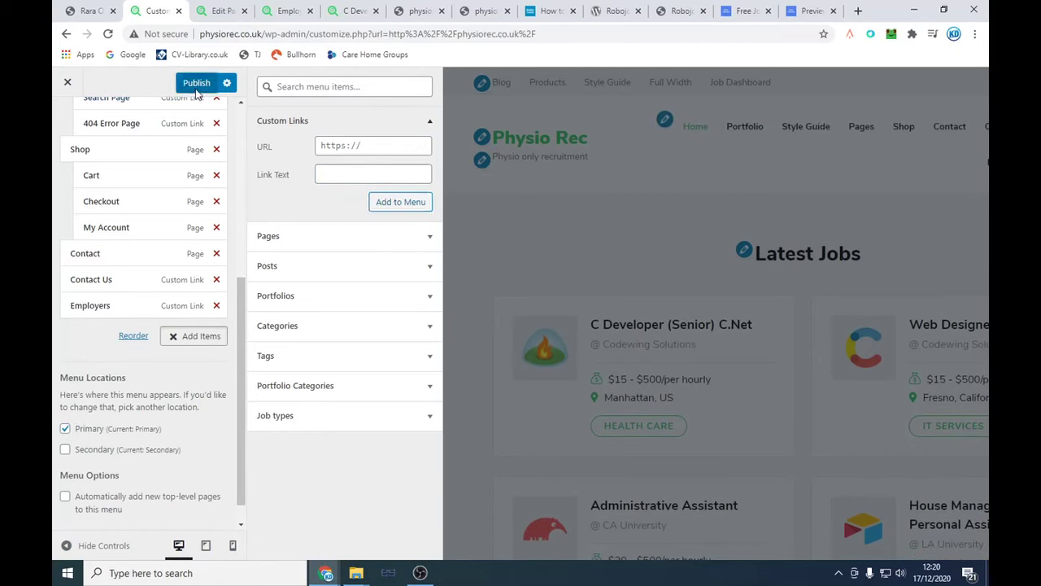
{"action": "left_click", "coordinate": [195, 88]}
Step: Go to the live home page, follow the Employers menu link and look over the Employer page
{"action": "left_click", "coordinate": [218, 9]}
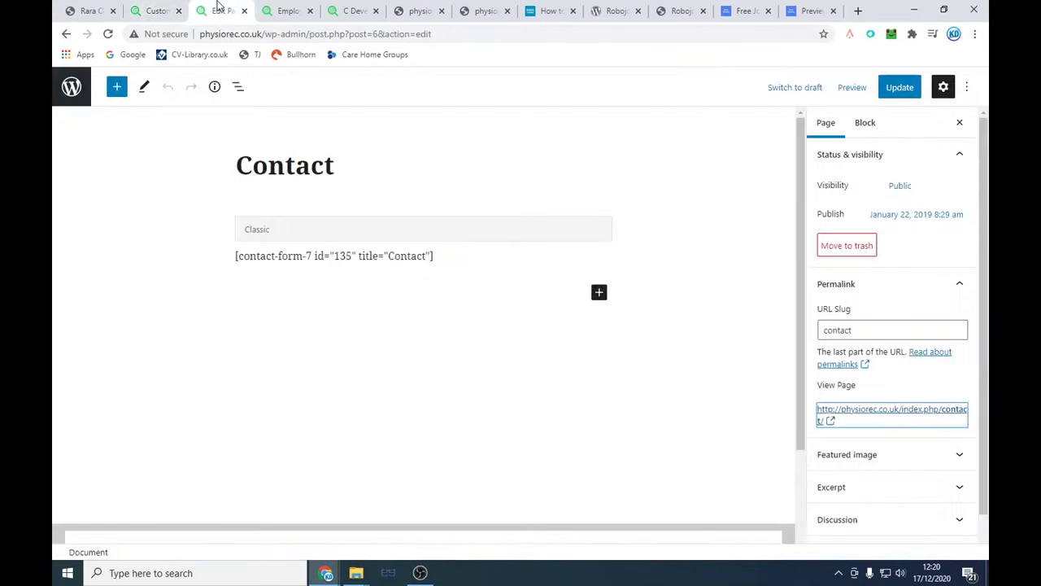
{"action": "left_click", "coordinate": [284, 11]}
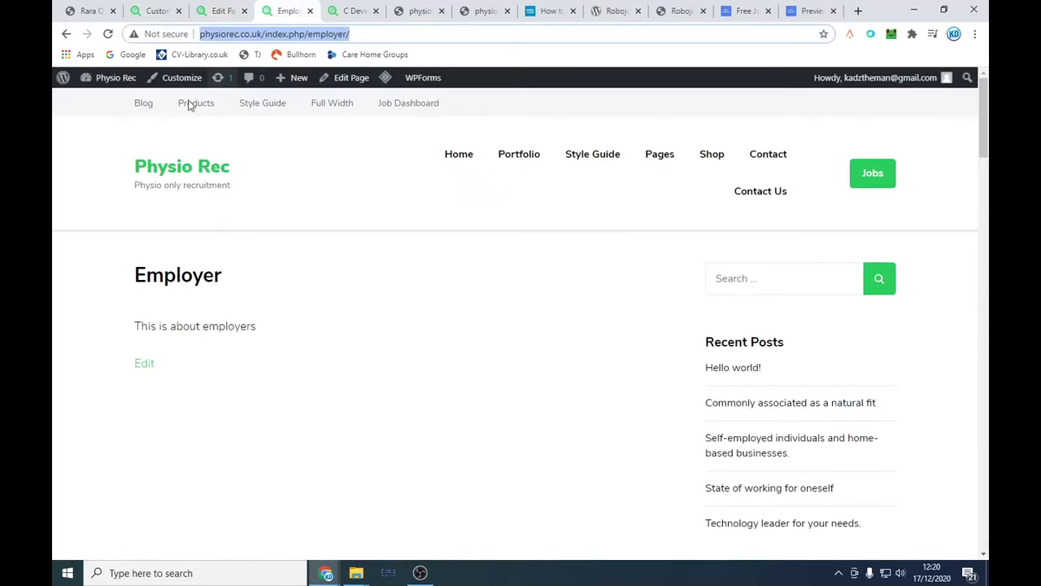
{"action": "left_click", "coordinate": [195, 166]}
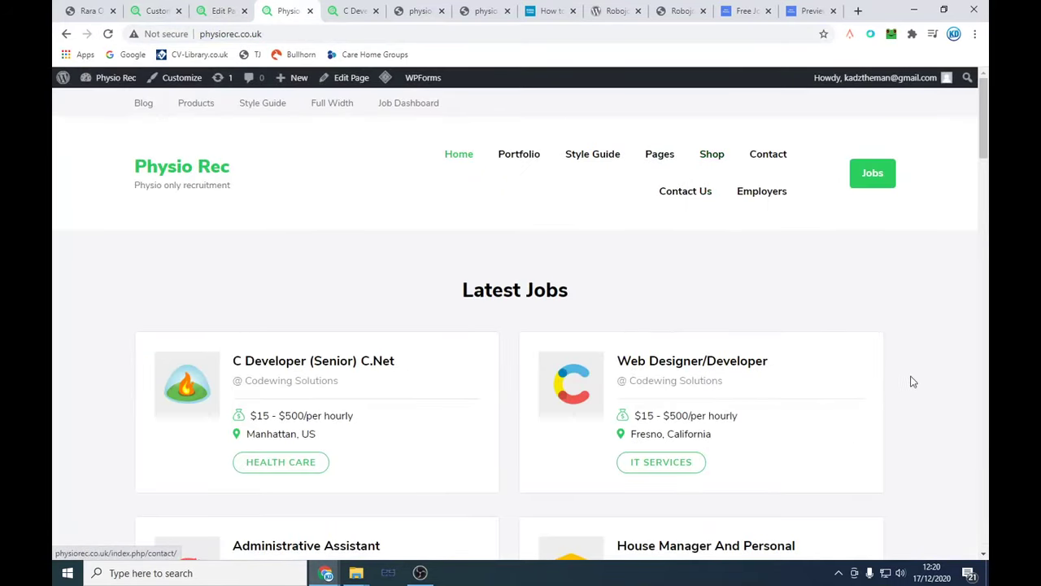
{"action": "left_click", "coordinate": [770, 195]}
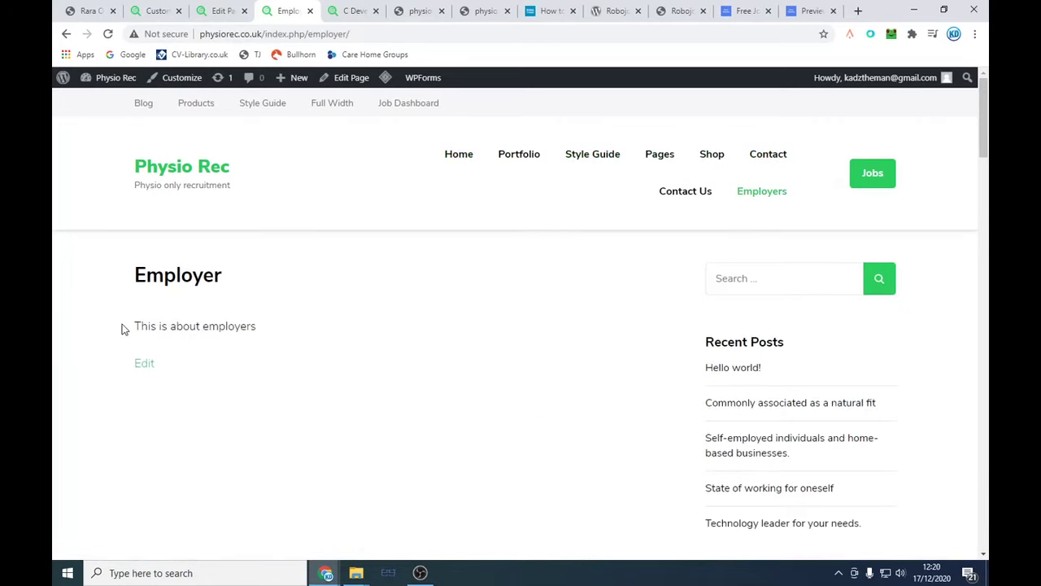
{"action": "left_click_drag", "start_coordinate": [124, 328], "coordinate": [290, 328]}
{"action": "left_click", "coordinate": [290, 327]}
{"action": "scroll", "coordinate": [291, 328], "scroll_direction": "down", "scroll_amount": 4}
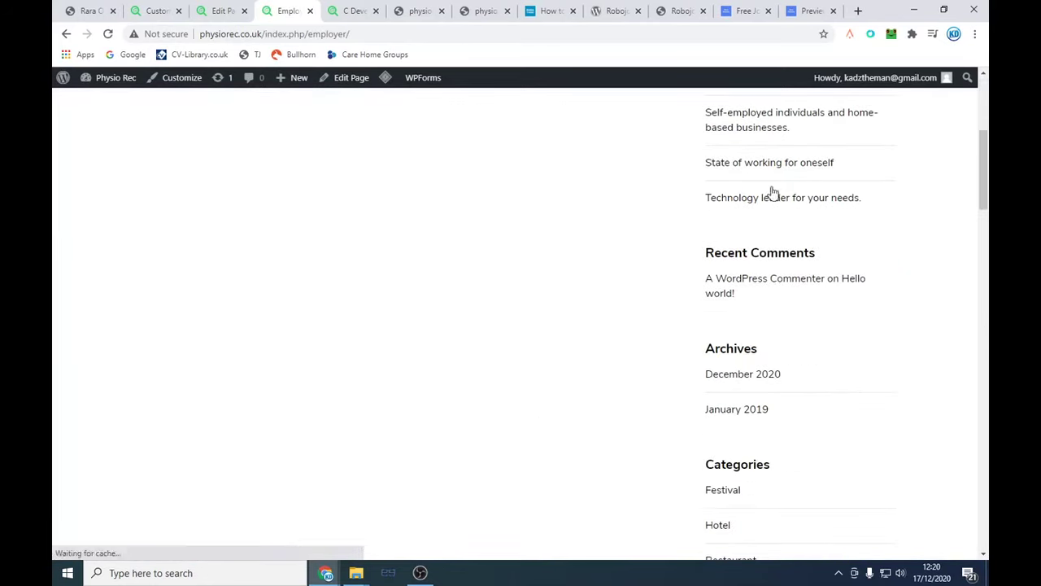
{"action": "scroll", "coordinate": [773, 193], "scroll_direction": "up", "scroll_amount": 4}
Step: Return to the Customizer and review the Primary menu's items and location settings
{"action": "left_click", "coordinate": [222, 10]}
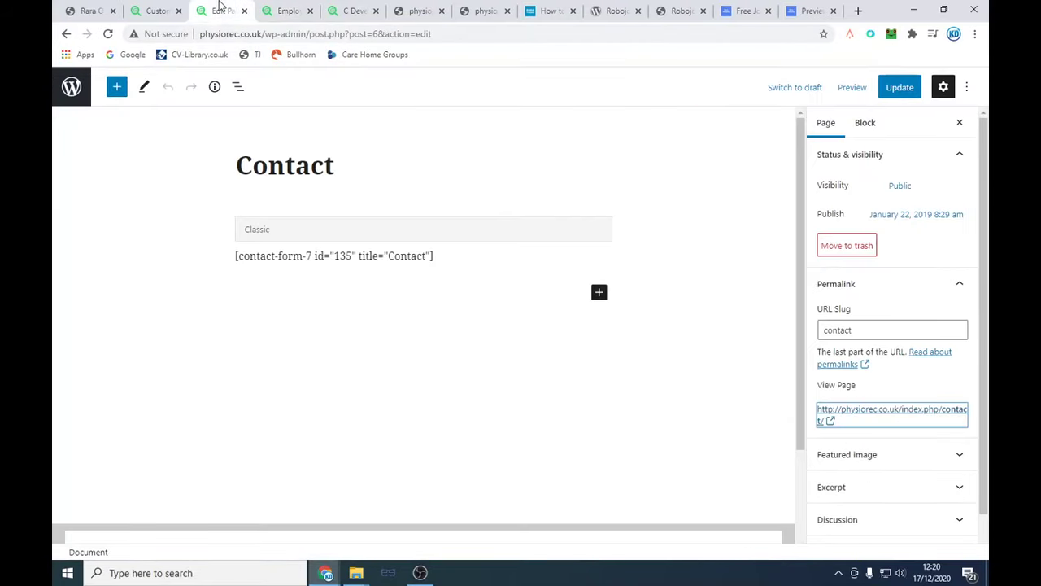
{"action": "left_click", "coordinate": [274, 7]}
{"action": "left_click", "coordinate": [204, 8]}
{"action": "left_click", "coordinate": [149, 6]}
{"action": "scroll", "coordinate": [181, 298], "scroll_direction": "up", "scroll_amount": 5}
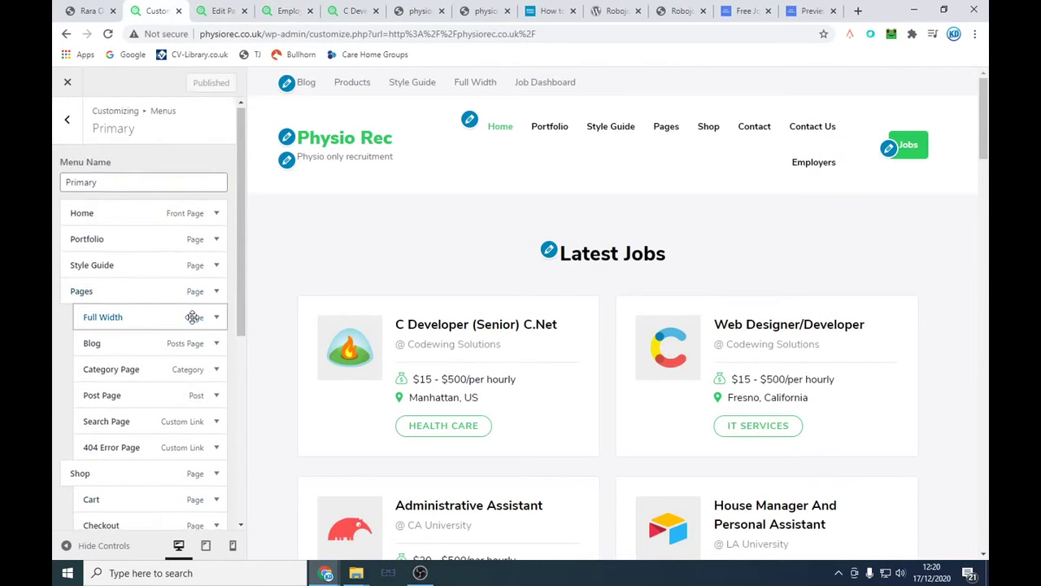
{"action": "scroll", "coordinate": [190, 312], "scroll_direction": "down", "scroll_amount": 5}
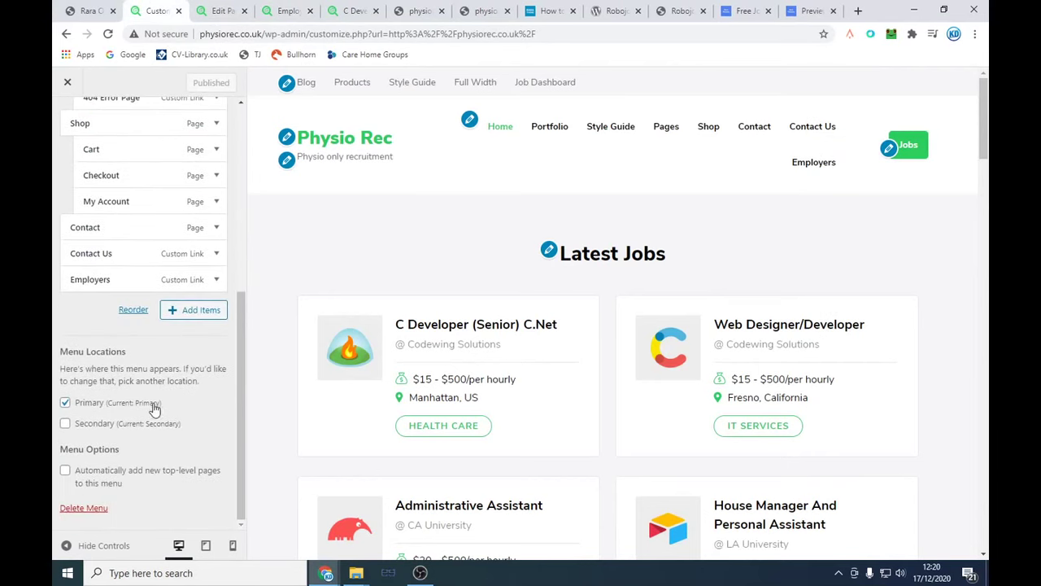
{"action": "scroll", "coordinate": [150, 469], "scroll_direction": "up", "scroll_amount": 5}
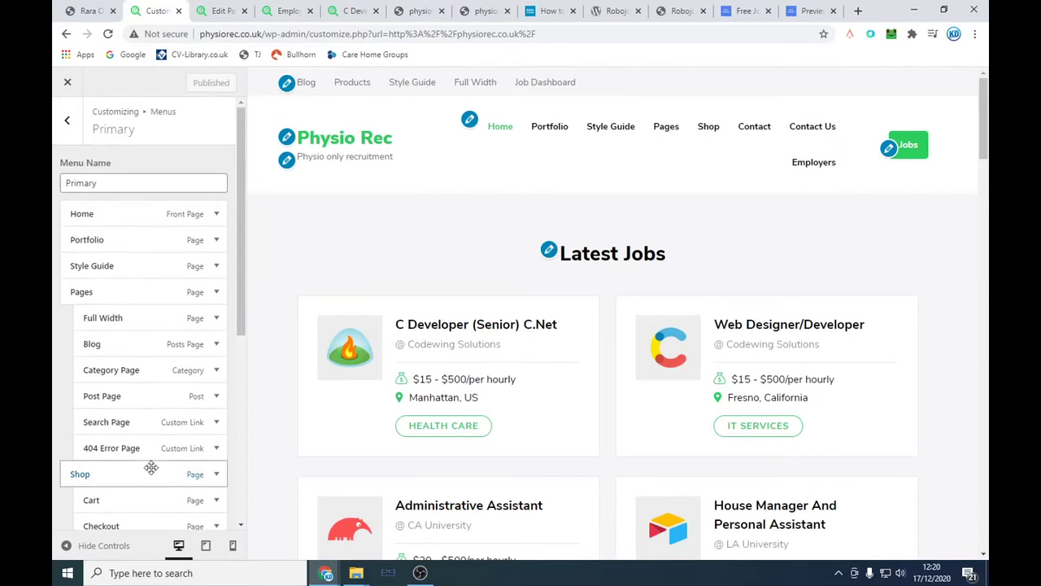
{"action": "scroll", "coordinate": [186, 358], "scroll_direction": "down", "scroll_amount": 2}
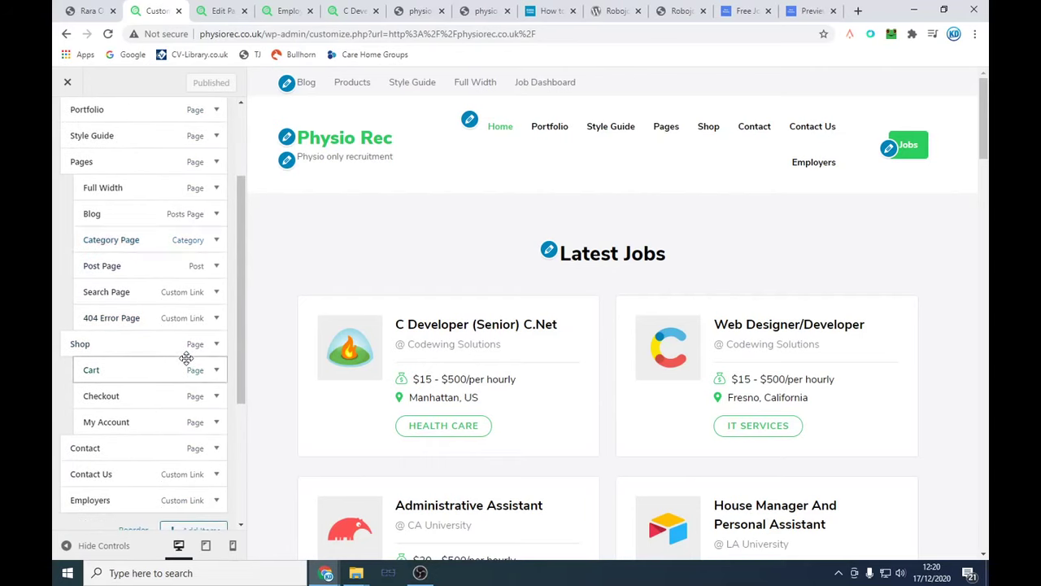
Step: Unassign the Secondary menu from the Secondary display location and publish the change
{"action": "scroll", "coordinate": [163, 195], "scroll_direction": "up", "scroll_amount": 3}
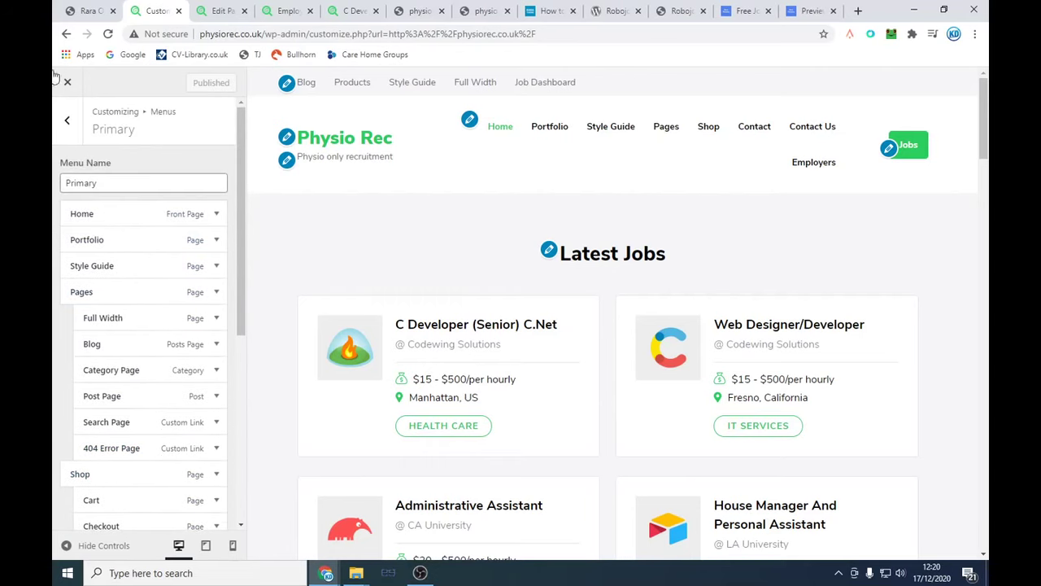
{"action": "left_click", "coordinate": [70, 124]}
{"action": "left_click", "coordinate": [139, 232]}
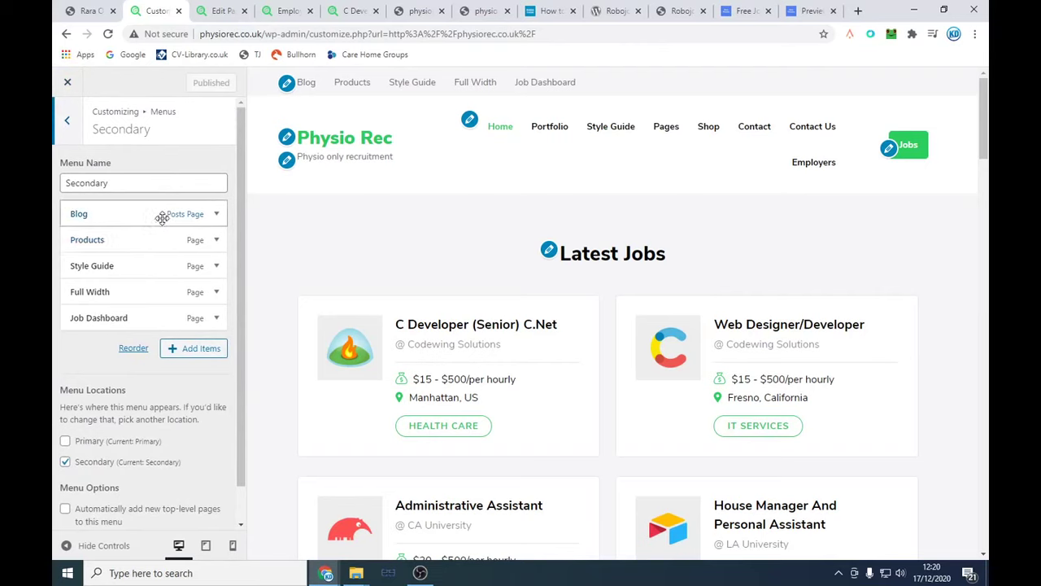
{"action": "left_click", "coordinate": [291, 84]}
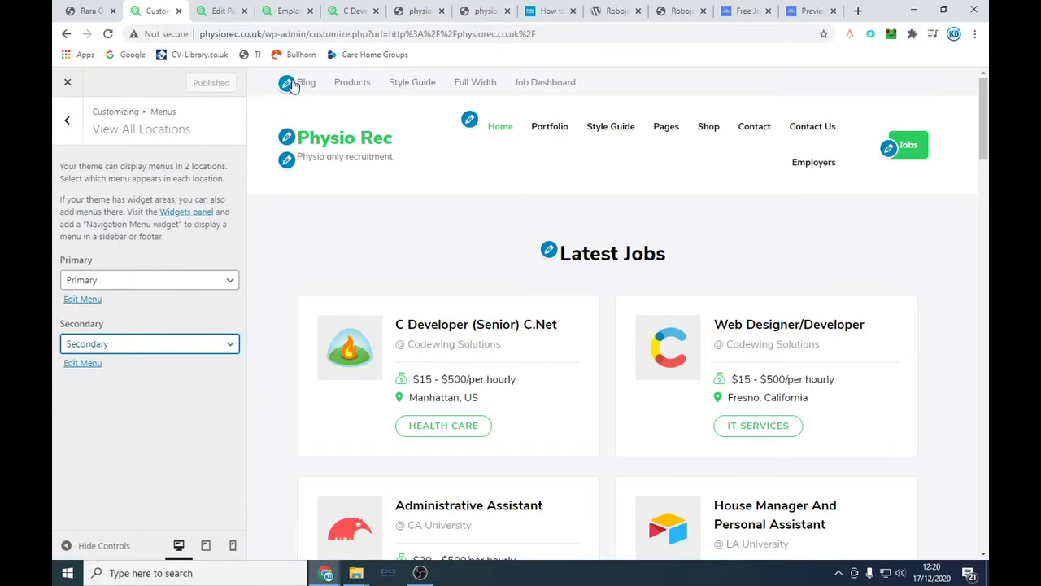
{"action": "left_click", "coordinate": [84, 364]}
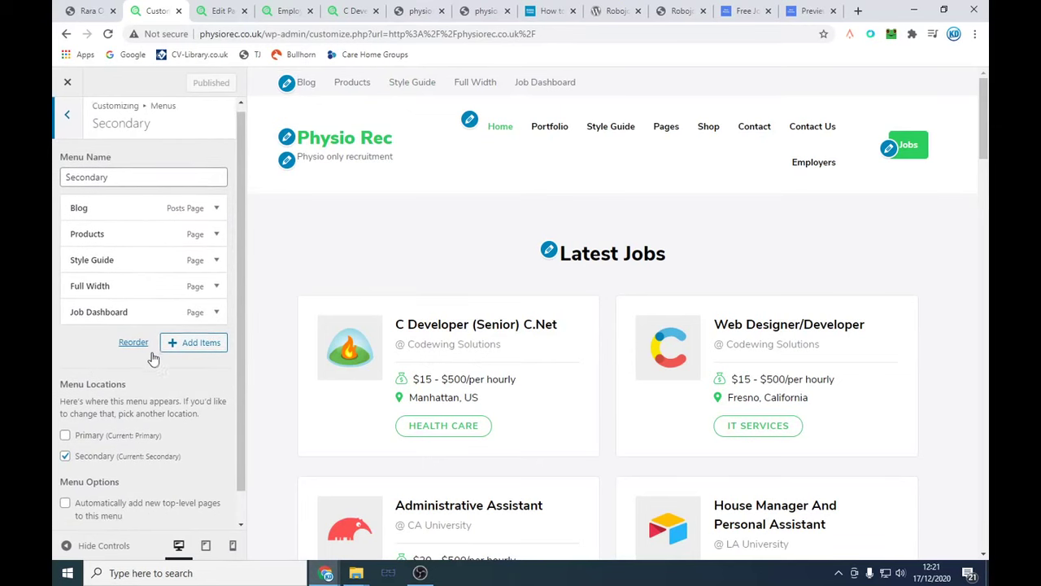
{"action": "scroll", "coordinate": [153, 358], "scroll_direction": "down", "scroll_amount": 1}
{"action": "left_click", "coordinate": [151, 424]}
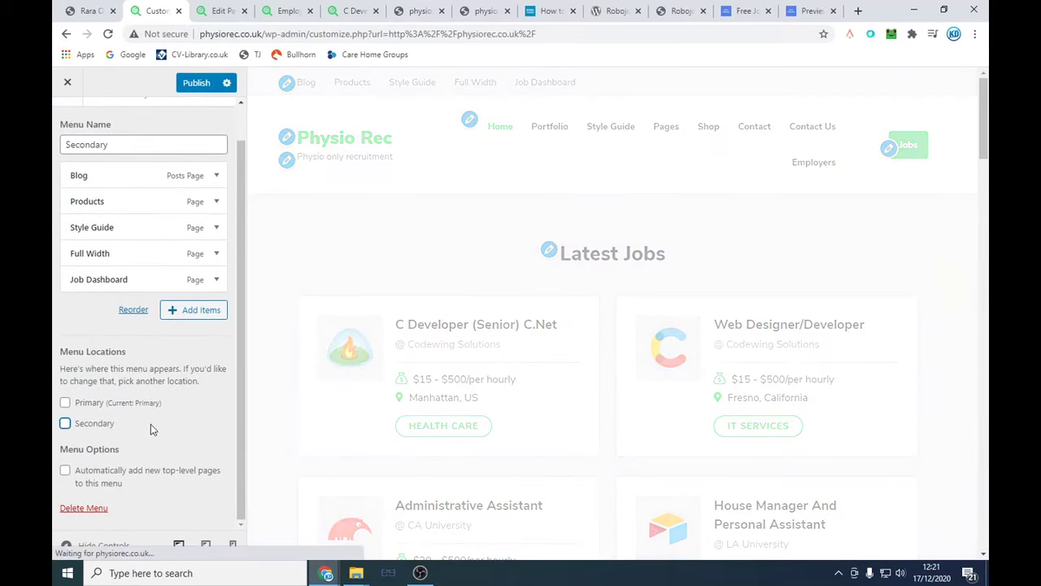
{"action": "left_click", "coordinate": [202, 82]}
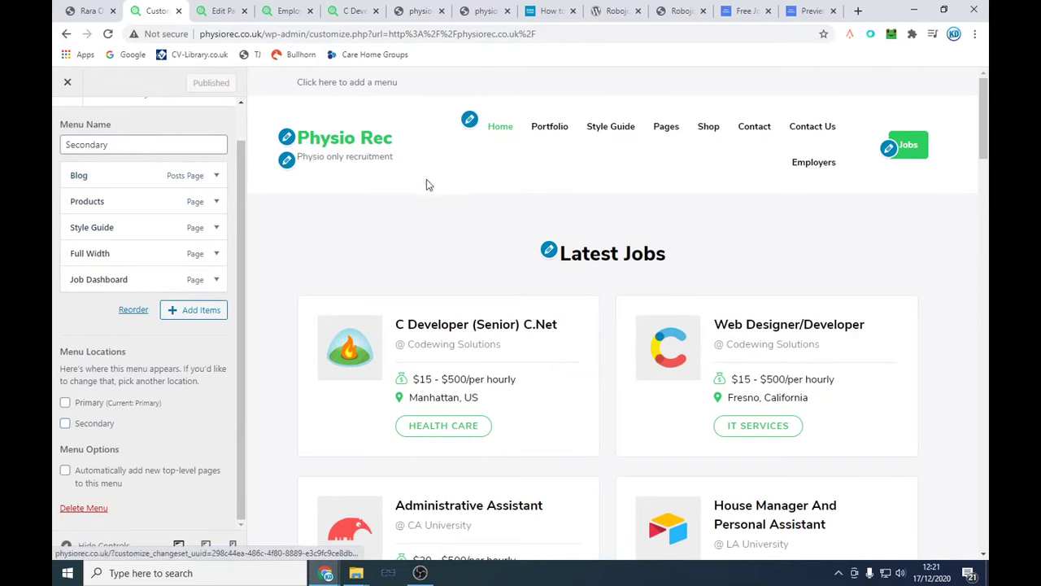
Step: Load the live physiorec.co.uk home page, look over its job listings and open the House Manager And Personal Assistant job
{"action": "left_click", "coordinate": [286, 11]}
{"action": "left_click_drag", "start_coordinate": [258, 34], "coordinate": [411, 51]}
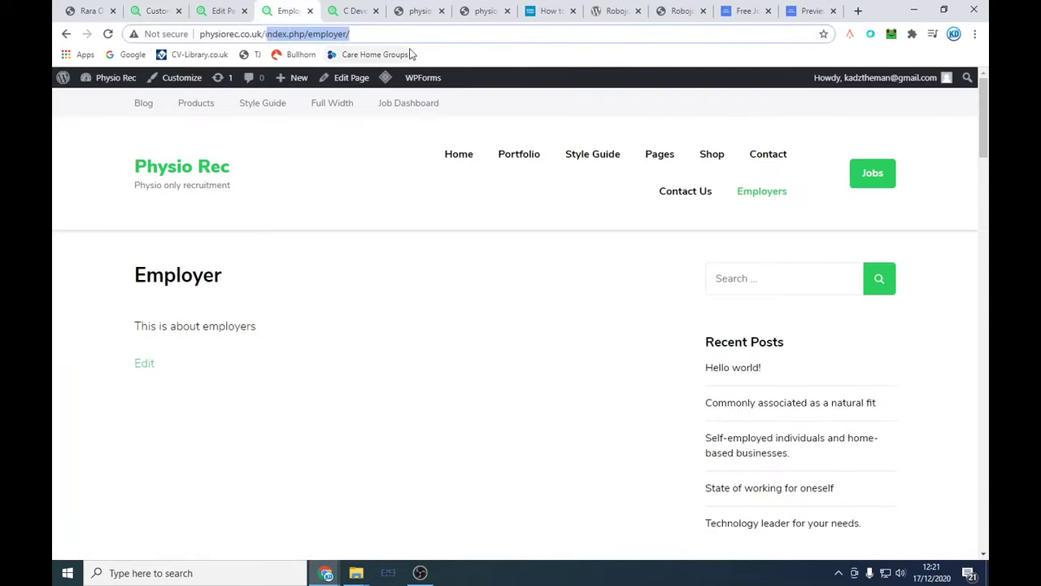
{"action": "key", "text": "BackSpace"}
{"action": "key", "text": "Return"}
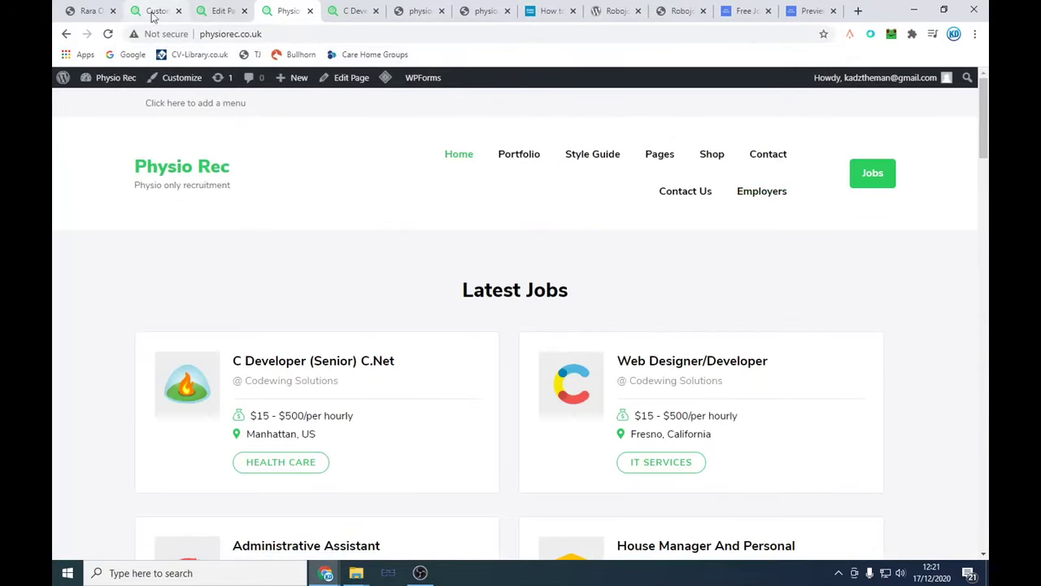
{"action": "scroll", "coordinate": [392, 305], "scroll_direction": "down", "scroll_amount": 2}
{"action": "scroll", "coordinate": [267, 200], "scroll_direction": "up", "scroll_amount": 2}
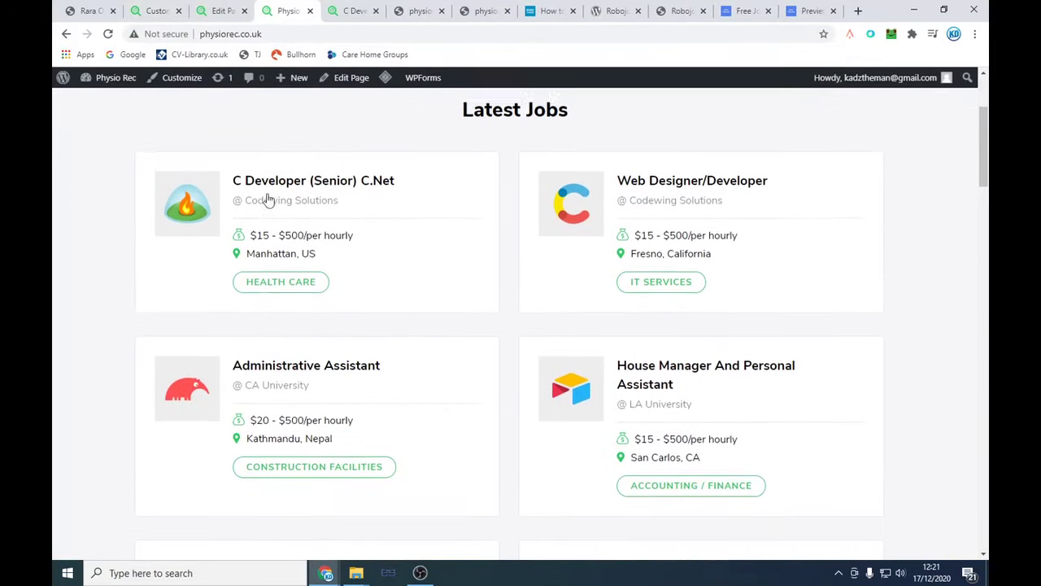
{"action": "scroll", "coordinate": [823, 358], "scroll_direction": "down", "scroll_amount": 4}
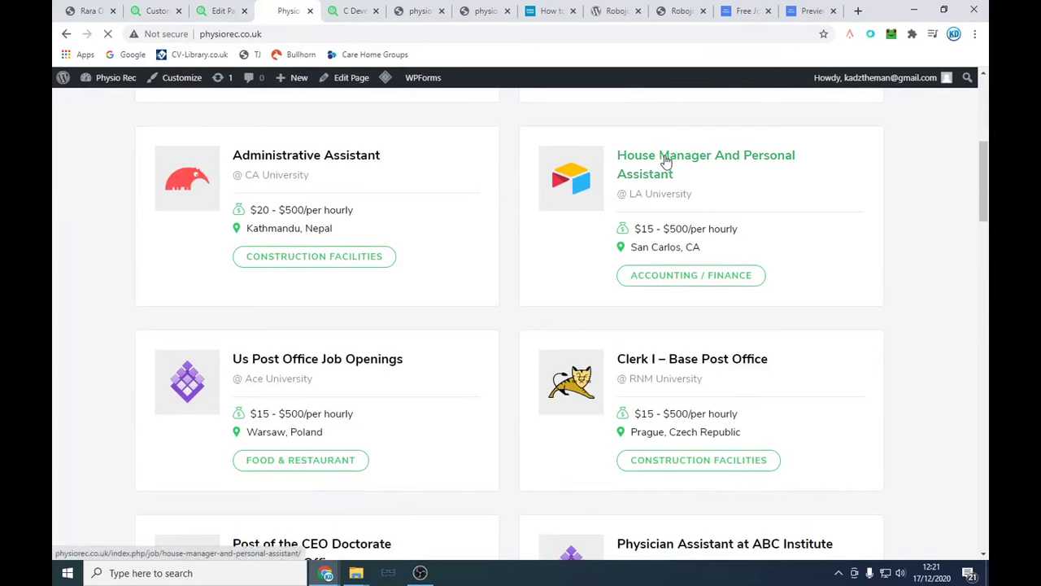
{"action": "left_click", "coordinate": [667, 167]}
{"action": "scroll", "coordinate": [776, 449], "scroll_direction": "down", "scroll_amount": 2}
{"action": "scroll", "coordinate": [777, 449], "scroll_direction": "down", "scroll_amount": 2}
{"action": "scroll", "coordinate": [775, 443], "scroll_direction": "up", "scroll_amount": 5}
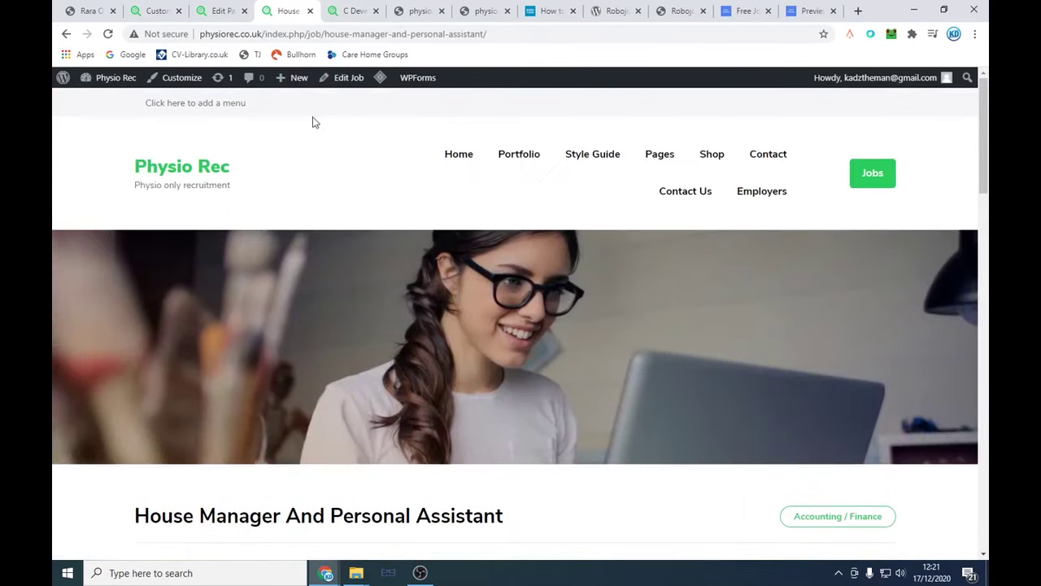
Step: Leave the Customizer and open the Widgets page in the site's admin area
{"action": "left_click", "coordinate": [155, 9]}
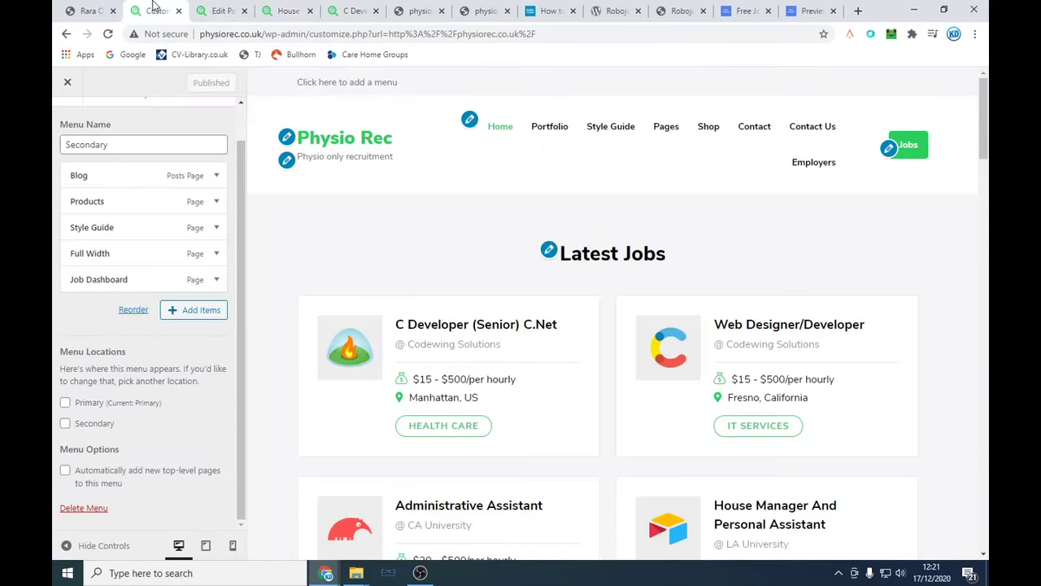
{"action": "left_click", "coordinate": [69, 85]}
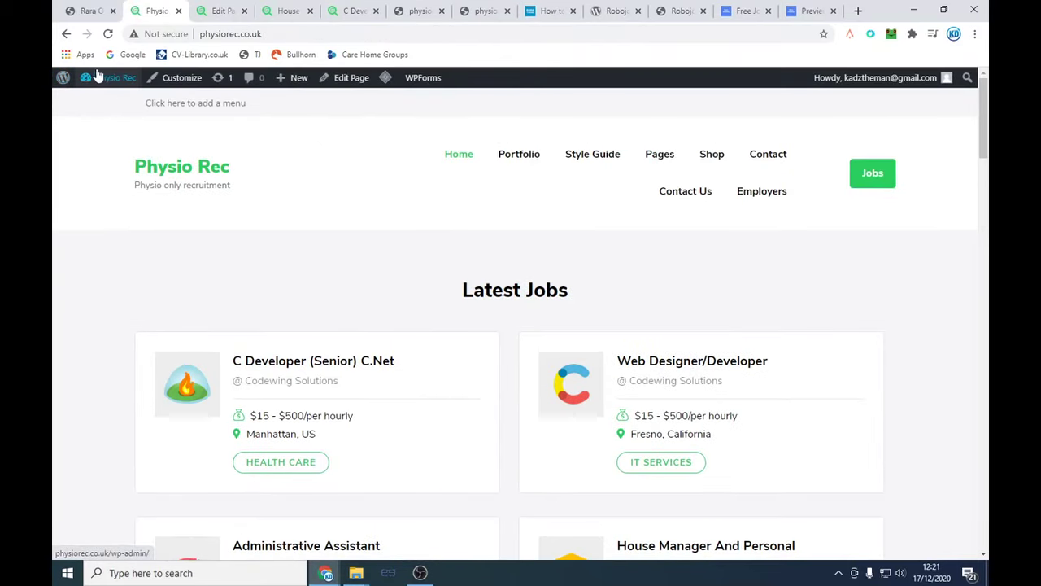
{"action": "left_click", "coordinate": [103, 77]}
{"action": "mouse_move", "coordinate": [136, 371]}
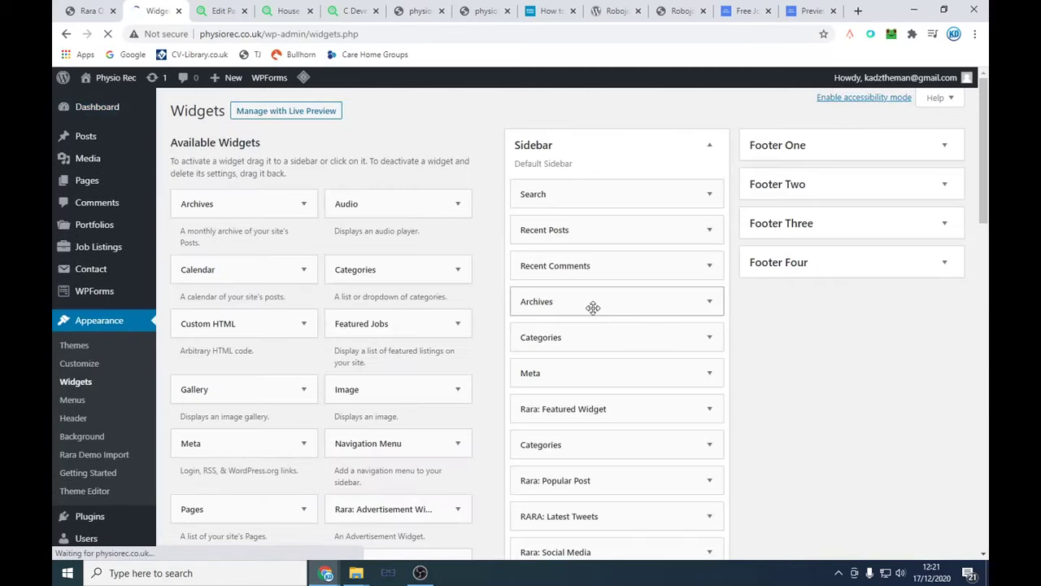
Step: Remove every widget except Search from the default Sidebar area
{"action": "scroll", "coordinate": [611, 326], "scroll_direction": "down", "scroll_amount": 2}
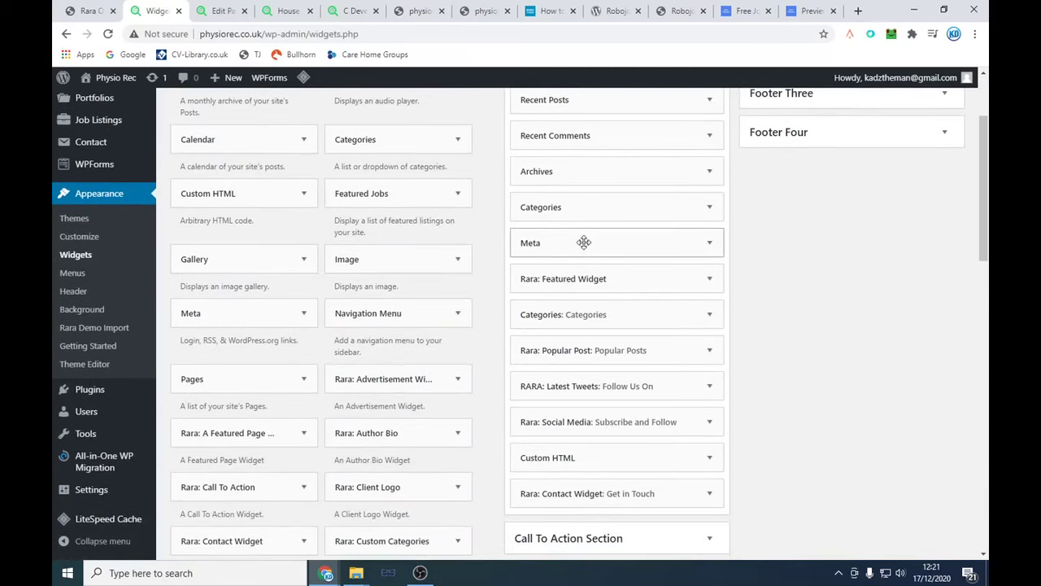
{"action": "left_click_drag", "start_coordinate": [554, 245], "coordinate": [379, 245]}
{"action": "left_click_drag", "start_coordinate": [645, 385], "coordinate": [436, 381]}
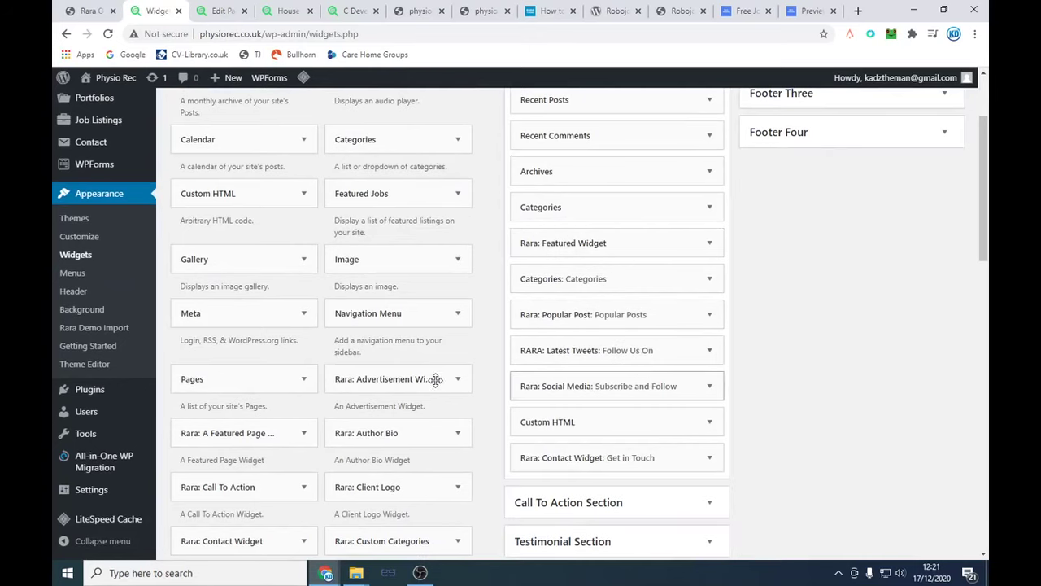
{"action": "left_click_drag", "start_coordinate": [605, 382], "coordinate": [375, 370]}
{"action": "left_click_drag", "start_coordinate": [642, 386], "coordinate": [358, 358]}
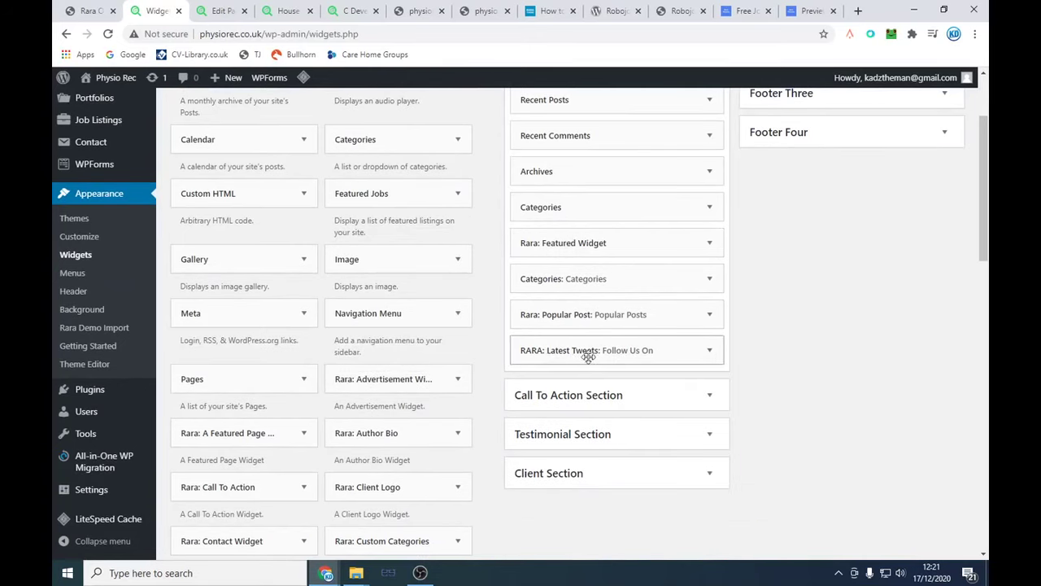
{"action": "left_click_drag", "start_coordinate": [588, 353], "coordinate": [370, 316]}
{"action": "left_click_drag", "start_coordinate": [583, 314], "coordinate": [398, 309]}
{"action": "left_click_drag", "start_coordinate": [610, 241], "coordinate": [423, 211]}
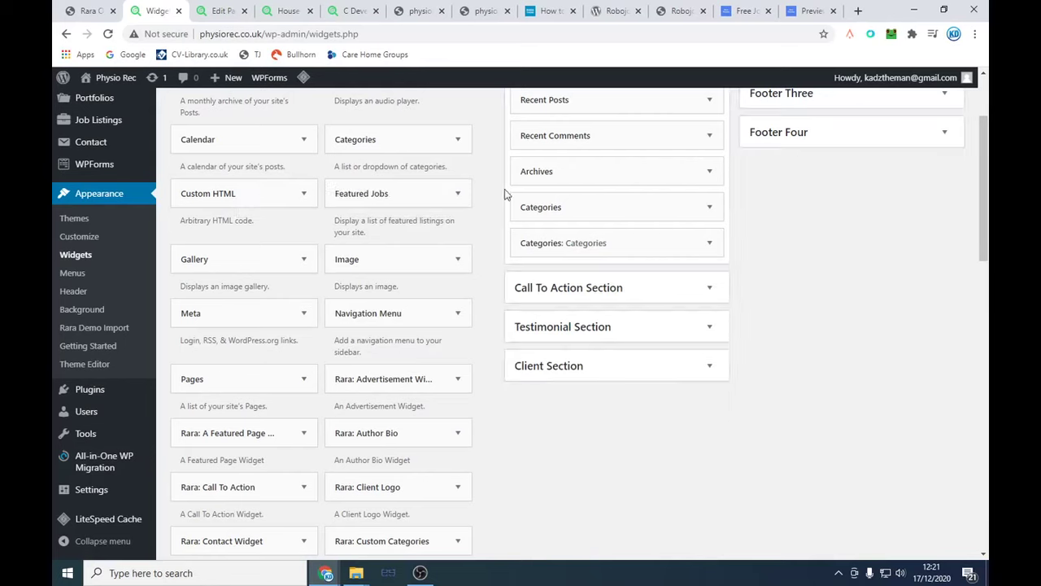
{"action": "left_click_drag", "start_coordinate": [406, 159], "coordinate": [408, 157]}
{"action": "left_click_drag", "start_coordinate": [623, 135], "coordinate": [407, 138]}
{"action": "left_click_drag", "start_coordinate": [619, 153], "coordinate": [415, 138]}
{"action": "left_click_drag", "start_coordinate": [599, 106], "coordinate": [358, 131]}
{"action": "scroll", "coordinate": [567, 379], "scroll_direction": "up", "scroll_amount": 2}
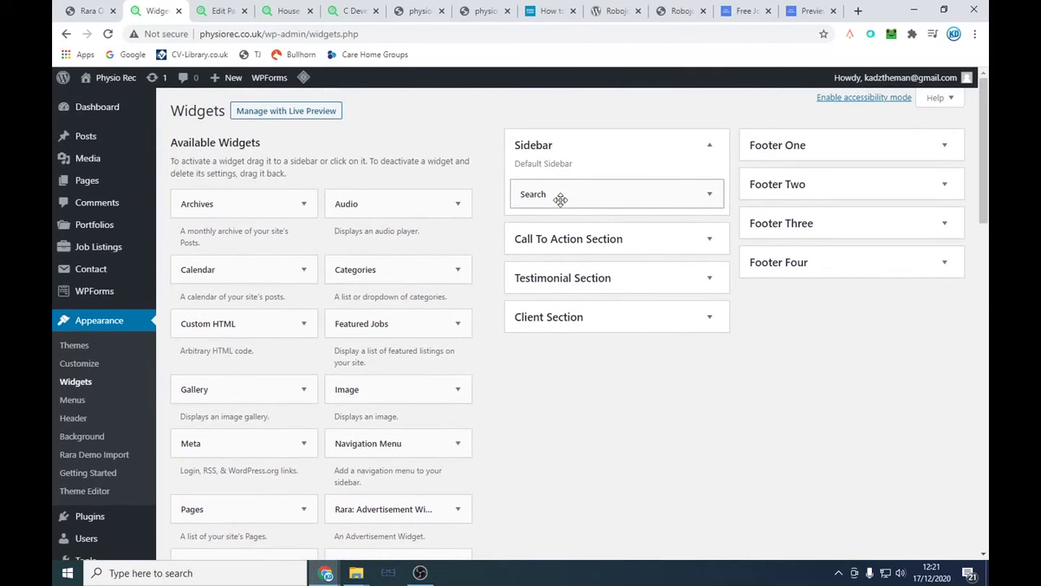
Step: Add a Featured Jobs widget above Search in the Sidebar, set its number of listings to 1 and save it
{"action": "scroll", "coordinate": [409, 260], "scroll_direction": "down", "scroll_amount": 2}
{"action": "scroll", "coordinate": [421, 285], "scroll_direction": "up", "scroll_amount": 2}
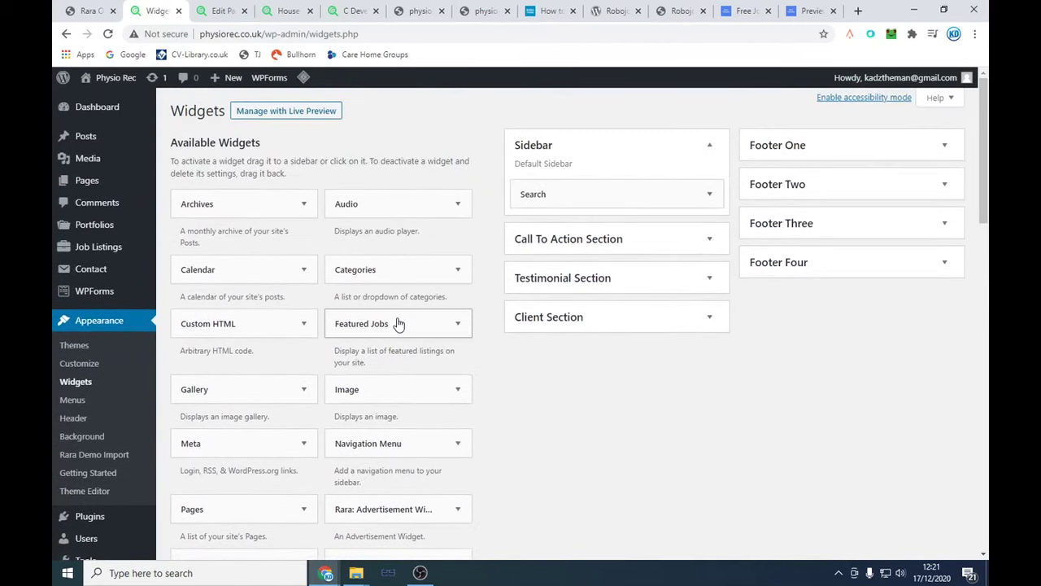
{"action": "left_click_drag", "start_coordinate": [410, 323], "coordinate": [586, 205]}
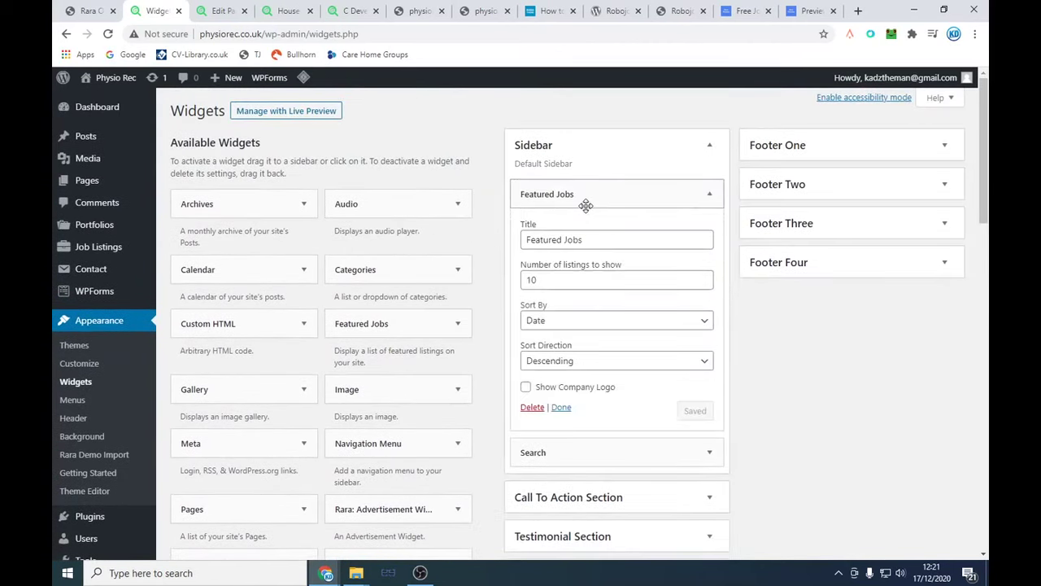
{"action": "double_click", "coordinate": [556, 283]}
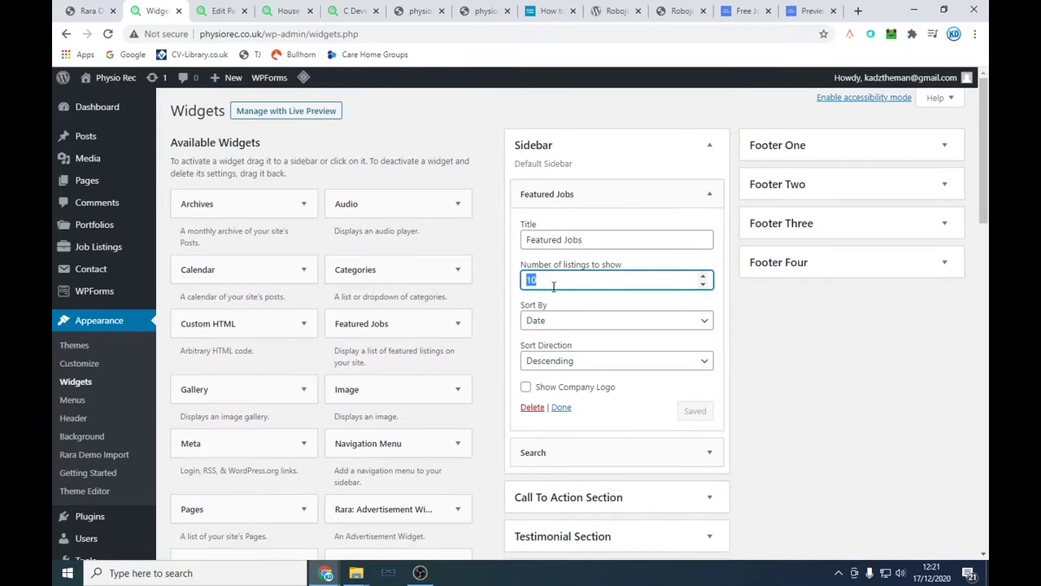
{"action": "type", "text": "5"}
{"action": "left_click", "coordinate": [694, 410]}
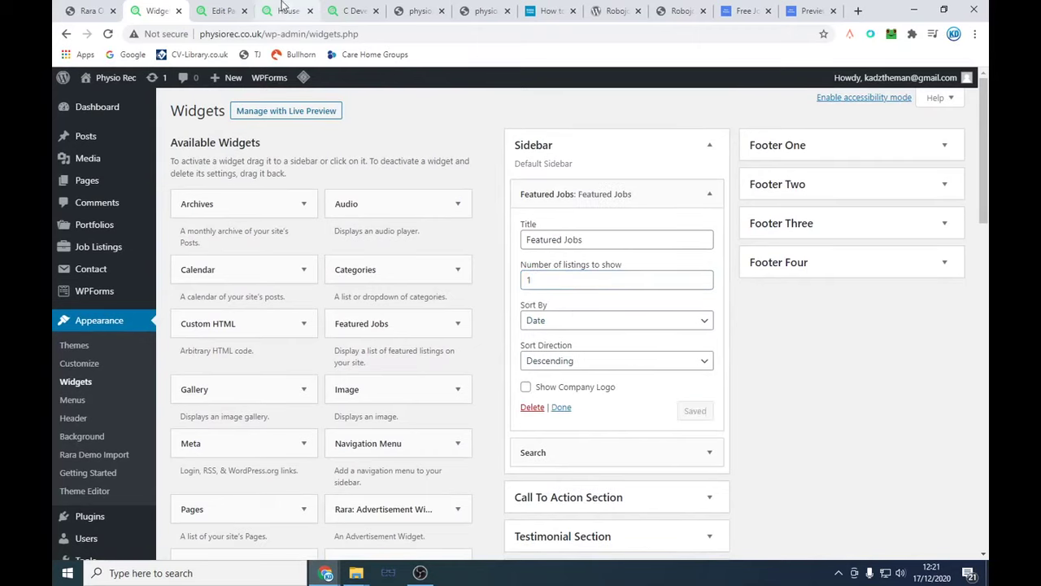
Step: Close the page editor's browser tab and check the sidebar on the live Employers page before opening Contact Us
{"action": "left_click", "coordinate": [224, 11]}
{"action": "left_click", "coordinate": [293, 11]}
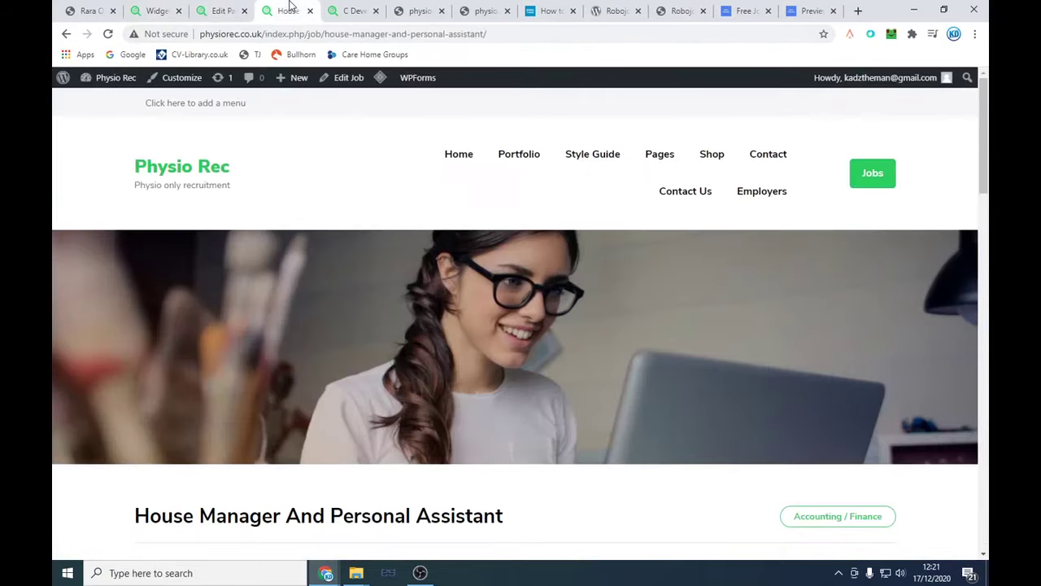
{"action": "left_click", "coordinate": [241, 11]}
{"action": "left_click", "coordinate": [244, 11]}
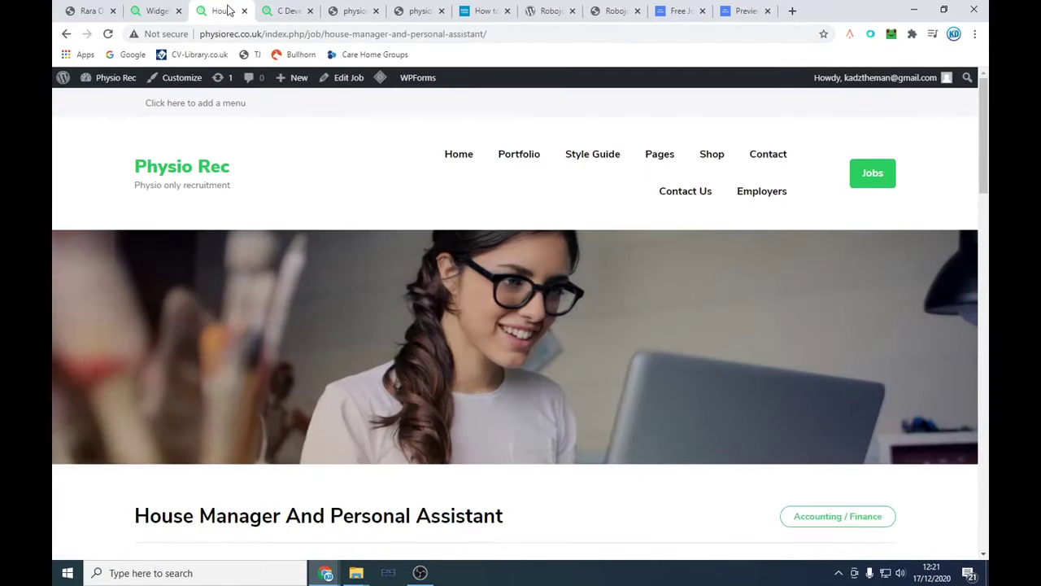
{"action": "left_click", "coordinate": [763, 194]}
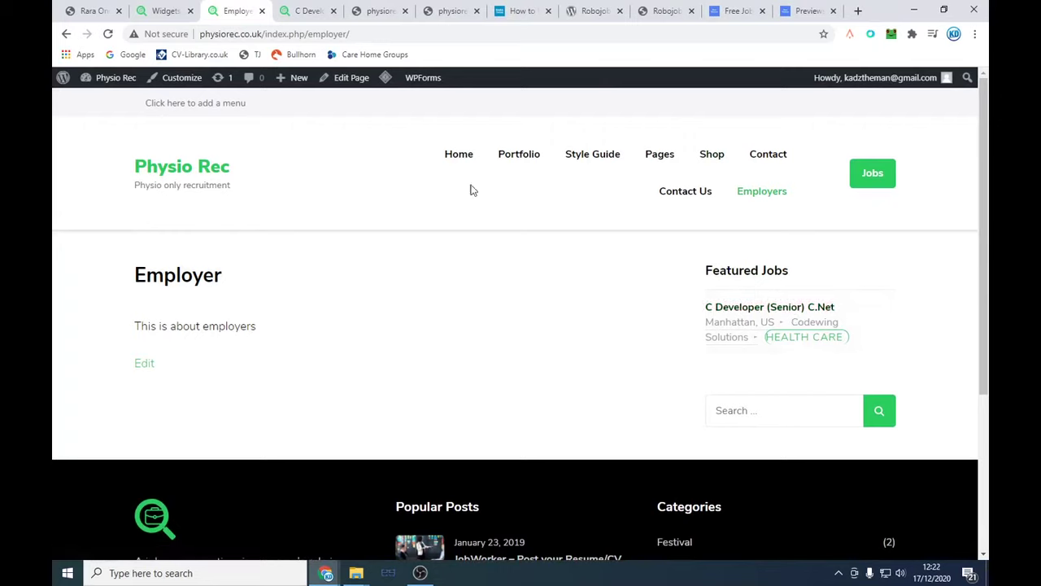
{"action": "left_click", "coordinate": [674, 195]}
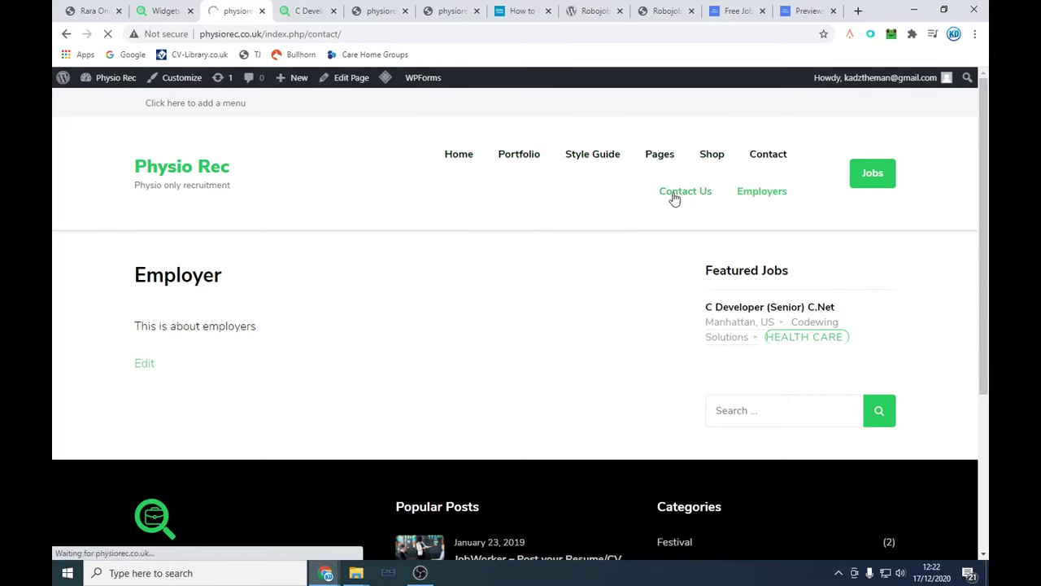
Step: Back on the Widgets page, set the Featured Jobs widget to sort by Random and save it
{"action": "left_click", "coordinate": [167, 11]}
{"action": "left_click", "coordinate": [606, 367]}
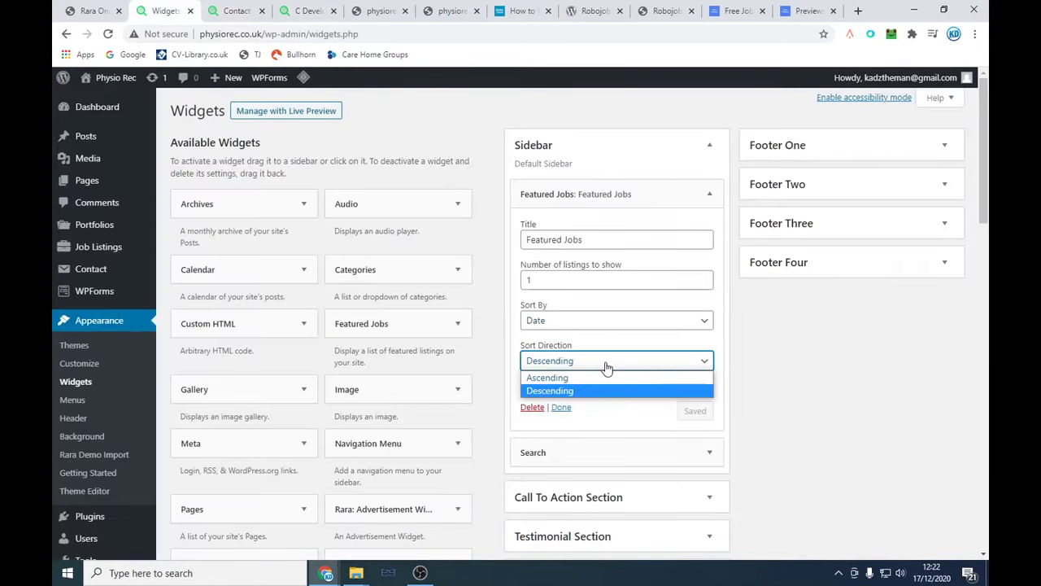
{"action": "left_click", "coordinate": [579, 324]}
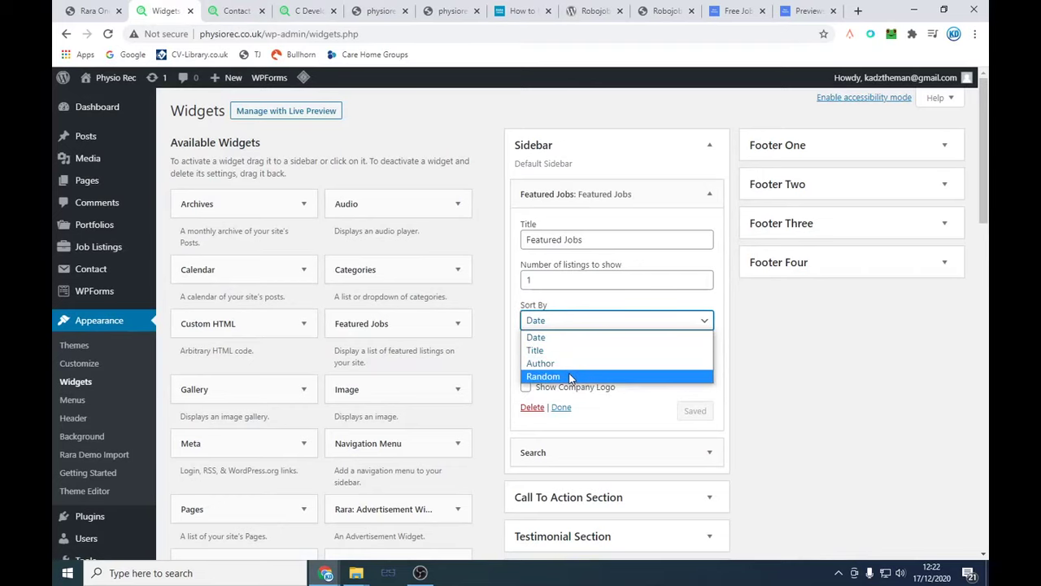
{"action": "left_click", "coordinate": [569, 377]}
{"action": "left_click", "coordinate": [694, 413]}
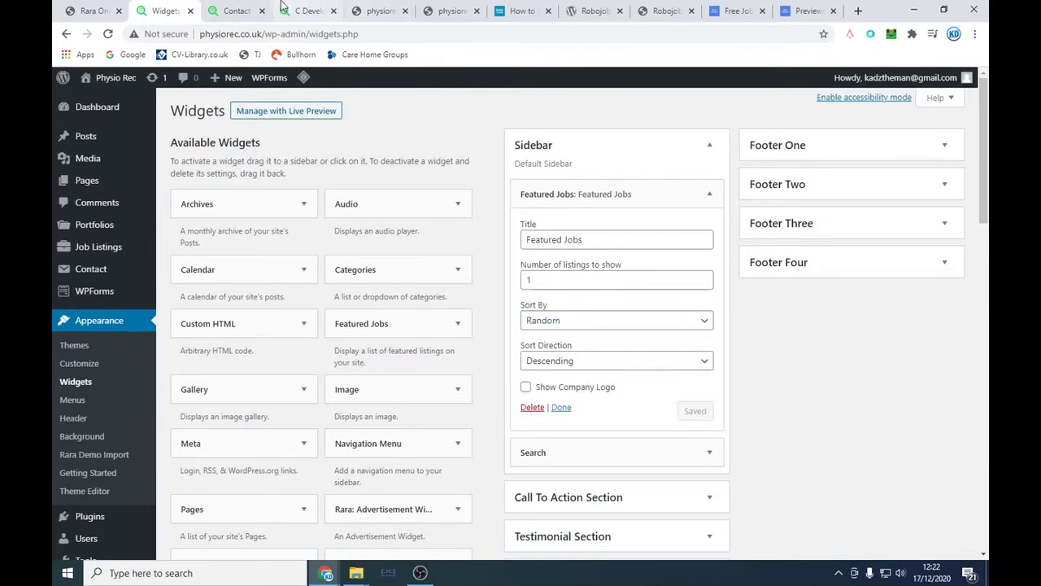
Step: Reload the live Contact page and alternate between Employers and Contact Us to check the featured job in the sidebar
{"action": "left_click", "coordinate": [237, 10]}
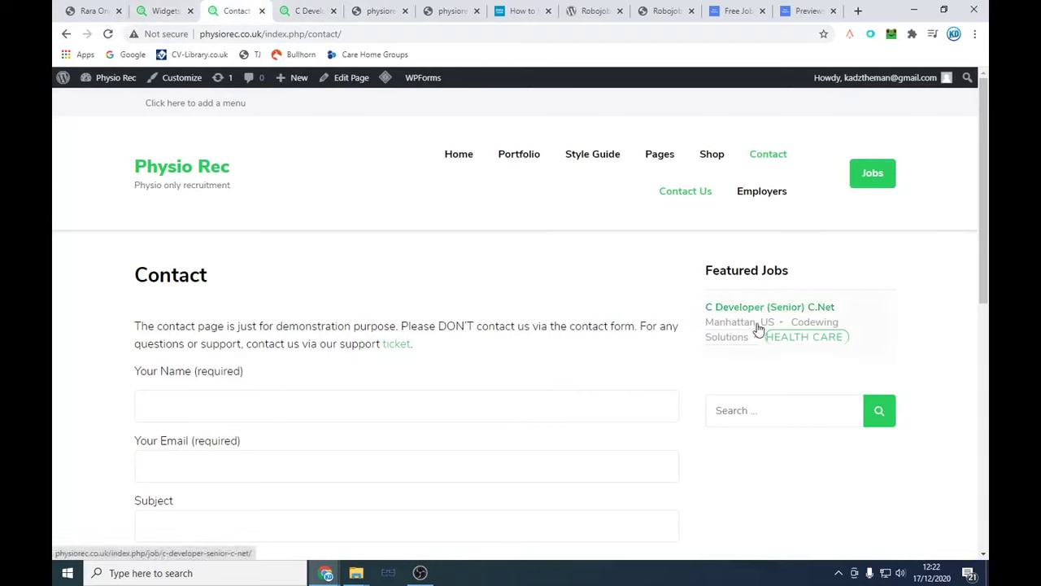
{"action": "left_click", "coordinate": [108, 34]}
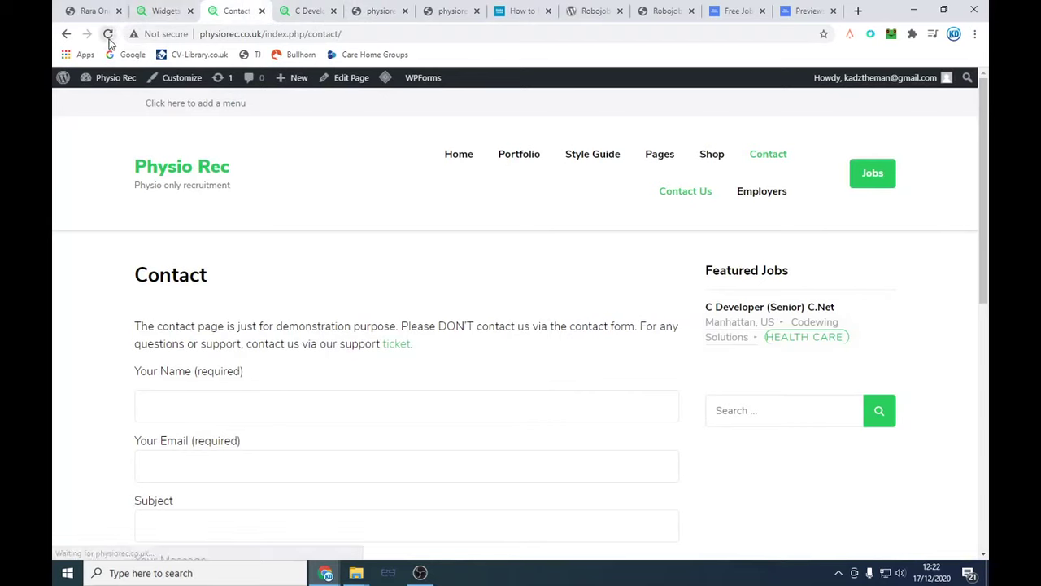
{"action": "left_click", "coordinate": [747, 198]}
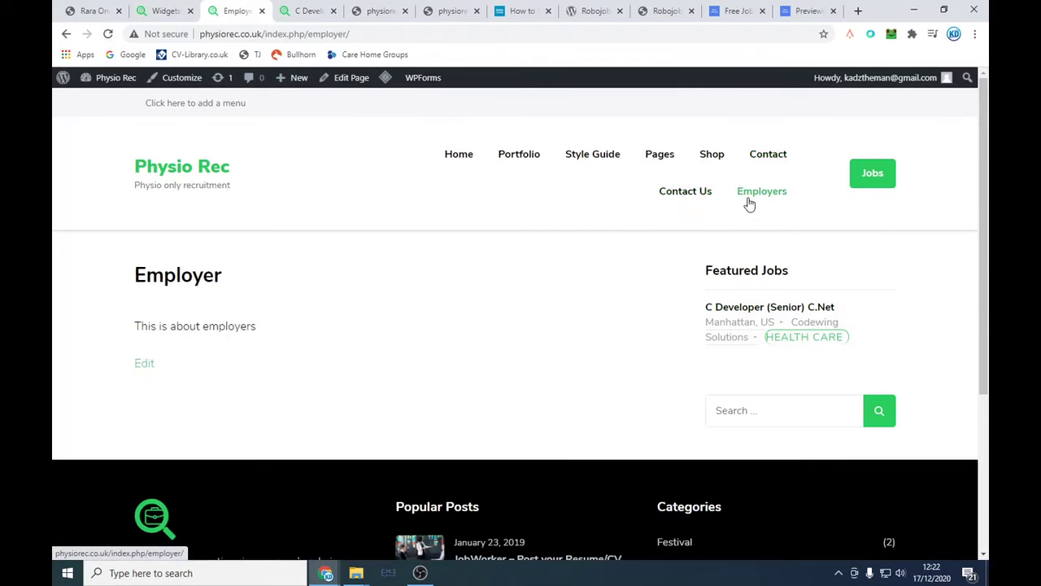
{"action": "left_click", "coordinate": [695, 194]}
{"action": "left_click", "coordinate": [749, 198]}
{"action": "left_click", "coordinate": [687, 199]}
Step: Return to the Widgets page and collapse the Featured Jobs widget's settings
{"action": "left_click", "coordinate": [177, 8]}
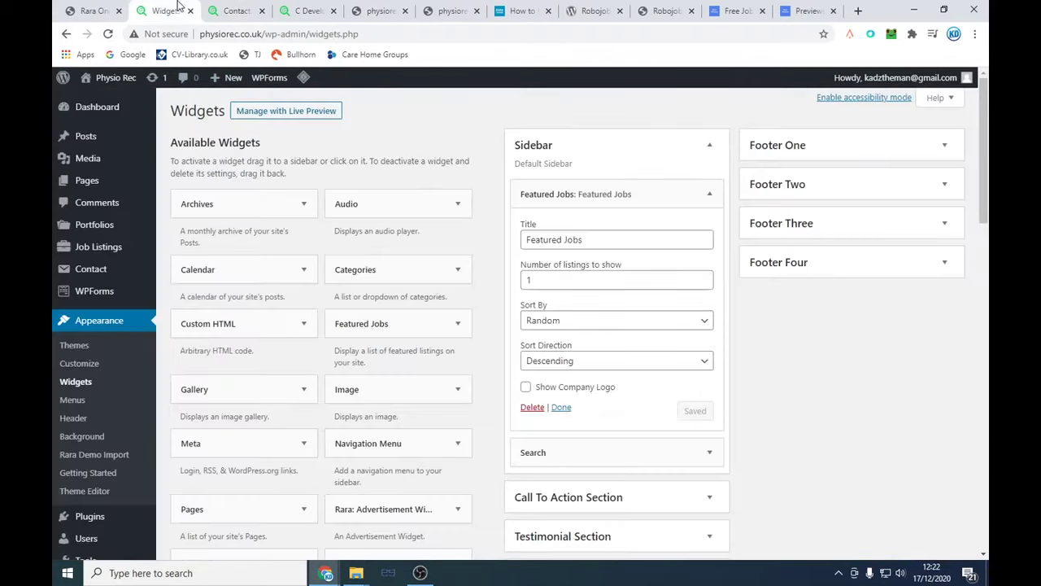
{"action": "left_click", "coordinate": [563, 409]}
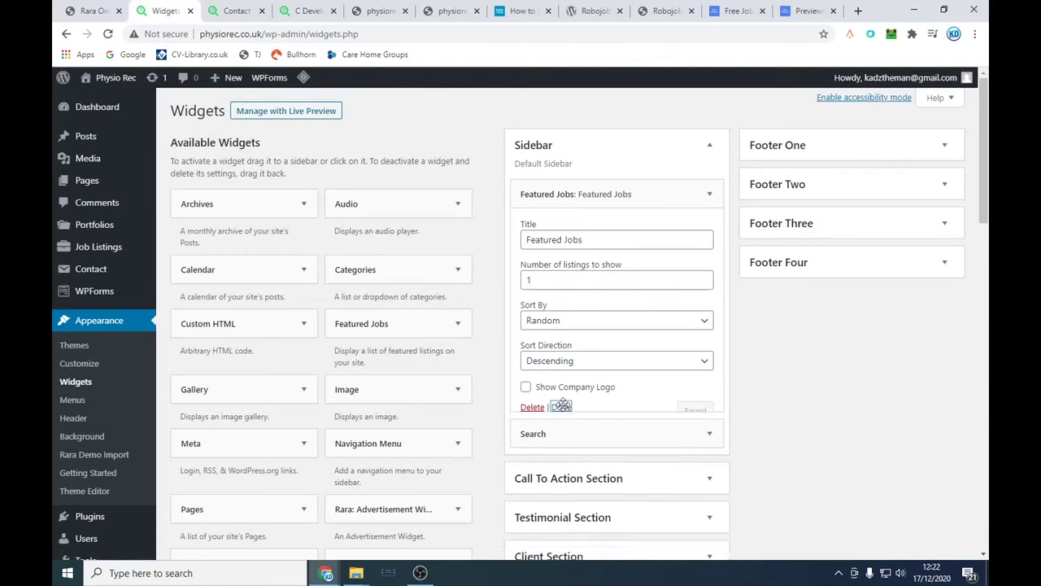
Step: View the live home page, then select every job in the admin's job listings and look over the available bulk actions
{"action": "left_click", "coordinate": [253, 8]}
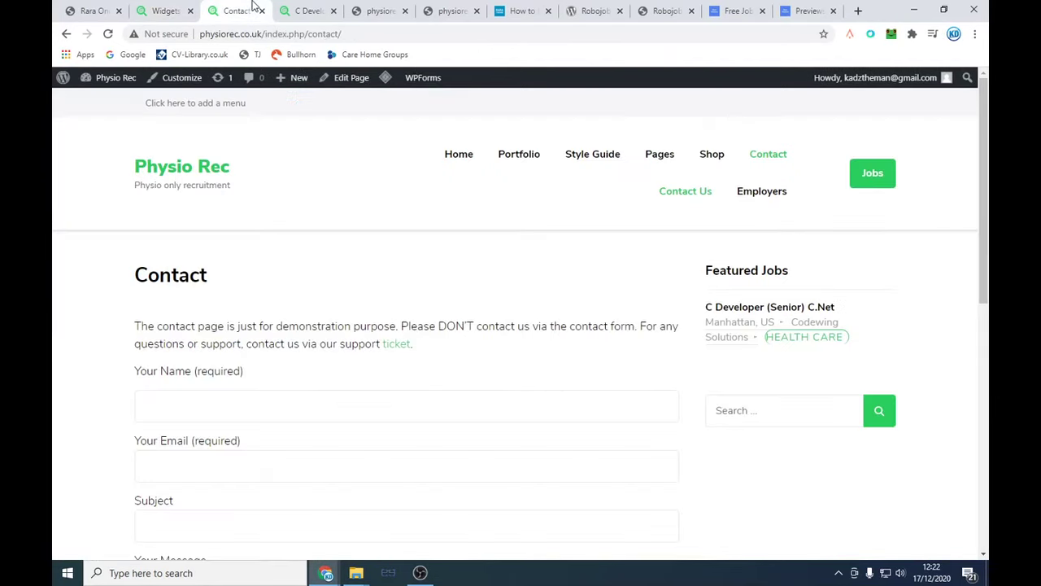
{"action": "left_click", "coordinate": [460, 157]}
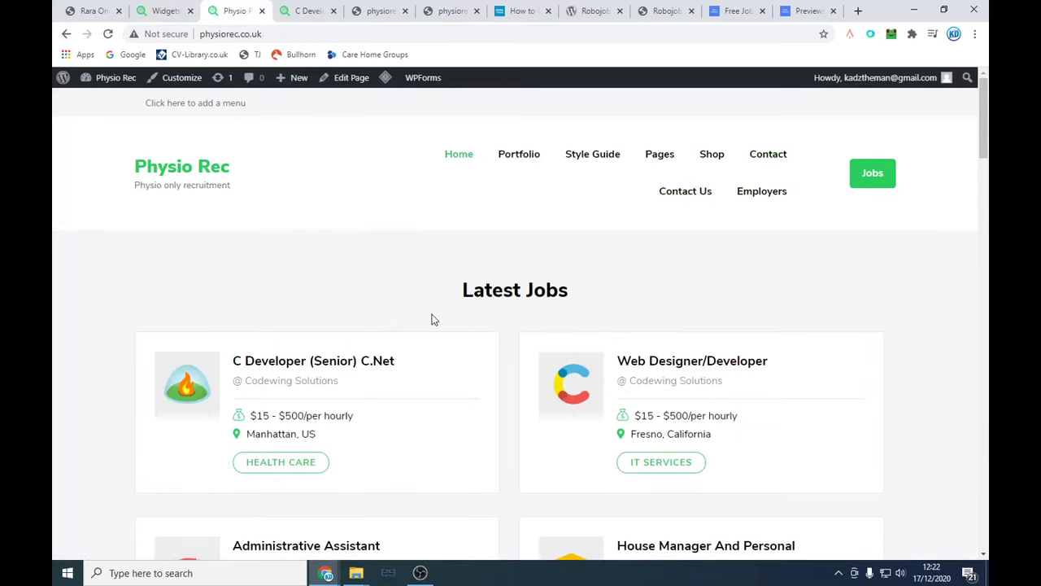
{"action": "left_click", "coordinate": [90, 10]}
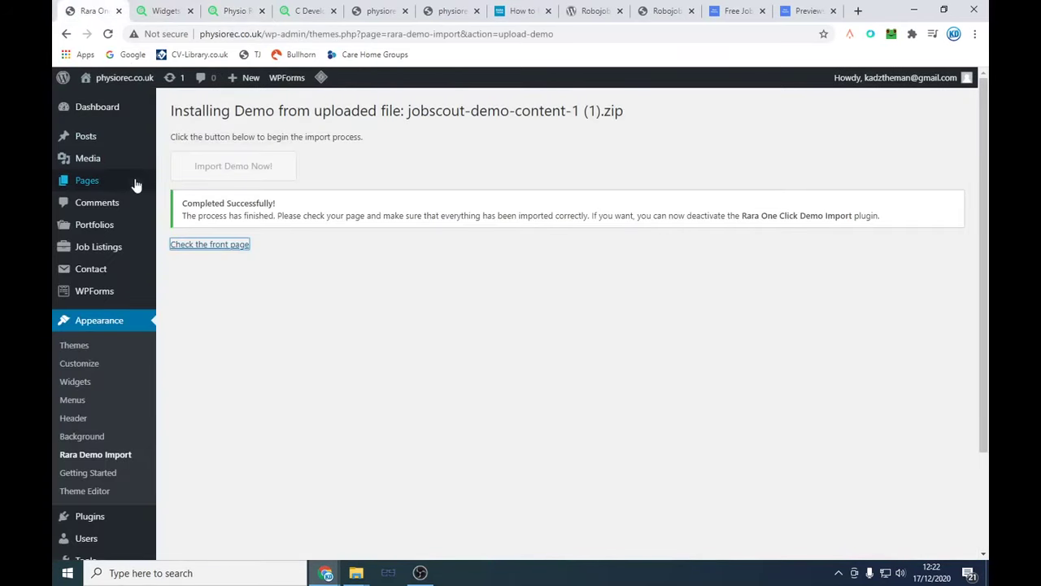
{"action": "scroll", "coordinate": [130, 243], "scroll_direction": "down", "scroll_amount": 1}
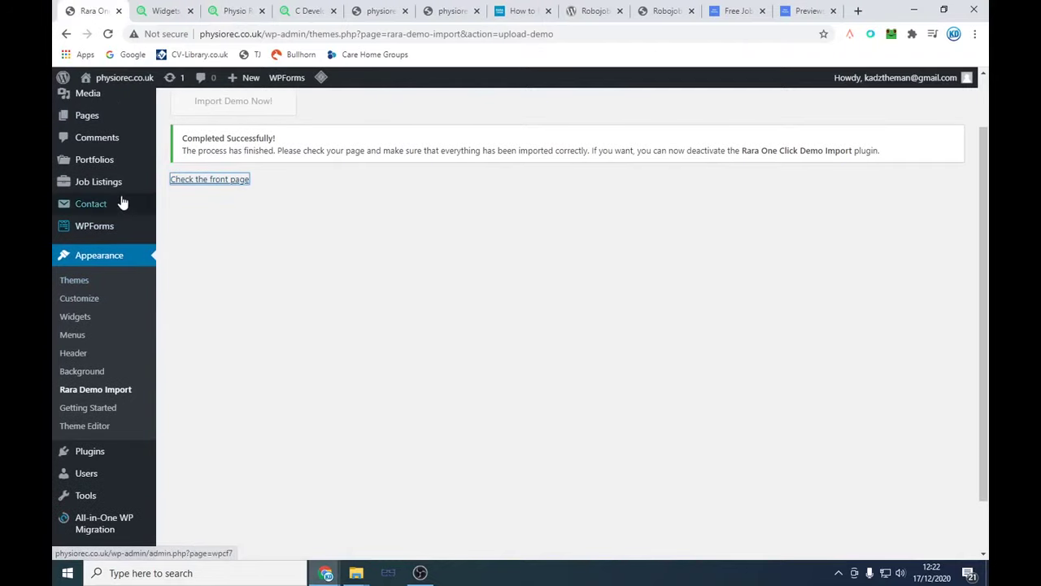
{"action": "mouse_move", "coordinate": [120, 180]}
{"action": "left_click", "coordinate": [203, 187]}
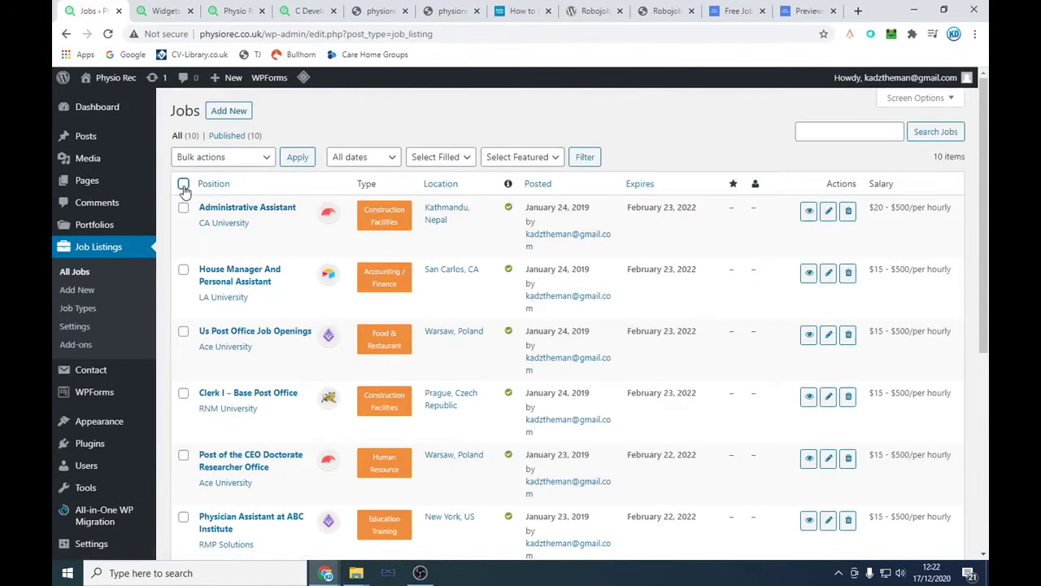
{"action": "left_click", "coordinate": [232, 158]}
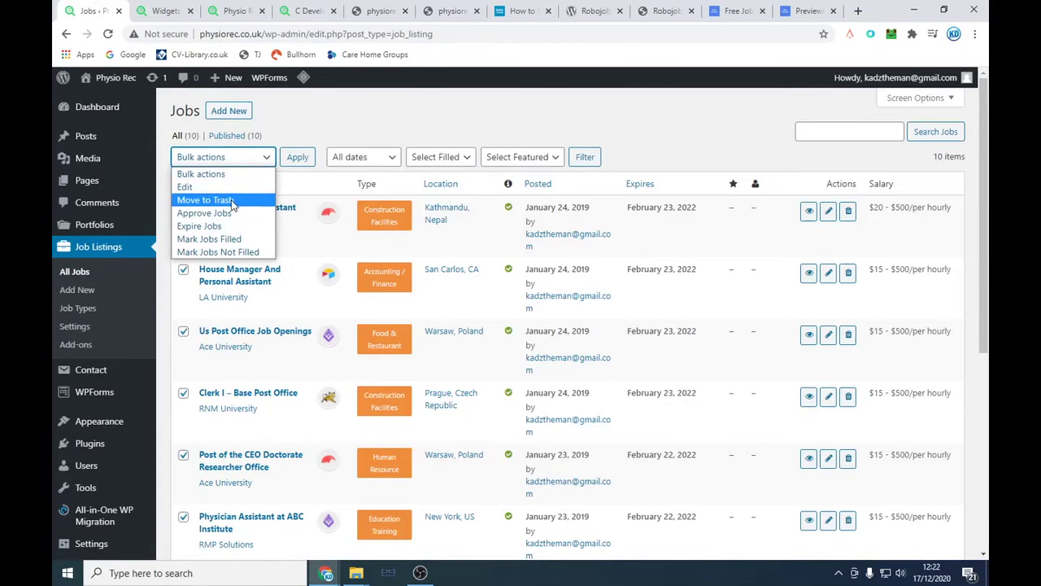
Step: Add a new job listing with the position "Java Dev" and the body text "Job Description"
{"action": "left_click", "coordinate": [231, 110]}
{"action": "left_click", "coordinate": [231, 109]}
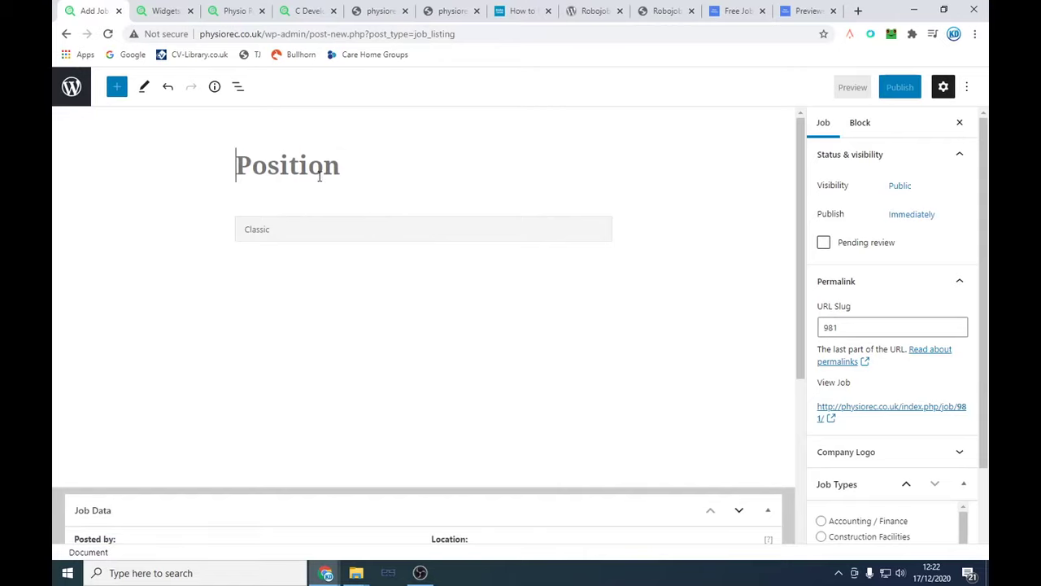
{"action": "type", "text": "J"}
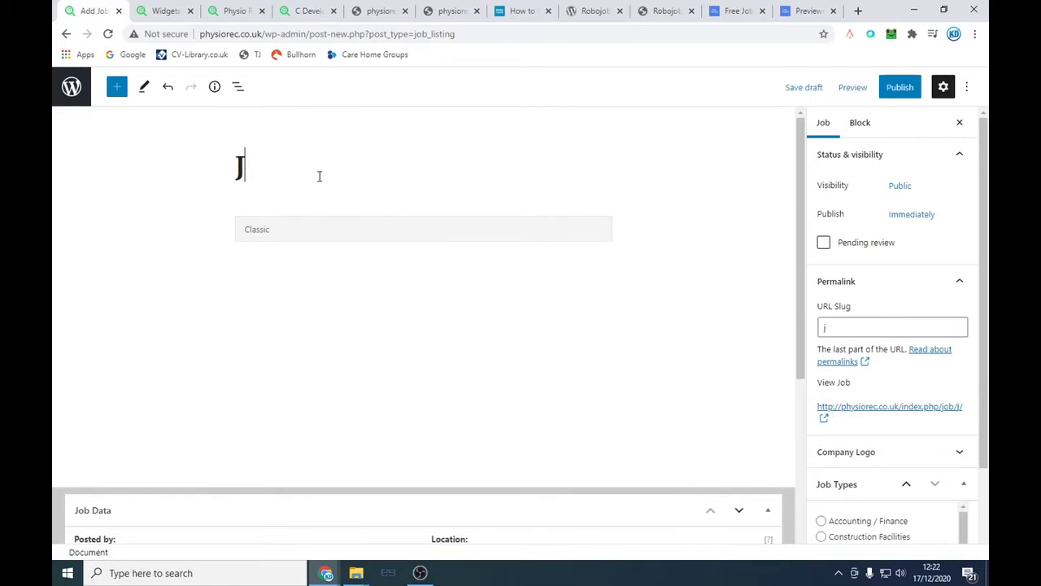
{"action": "type", "text": "ava Dev"}
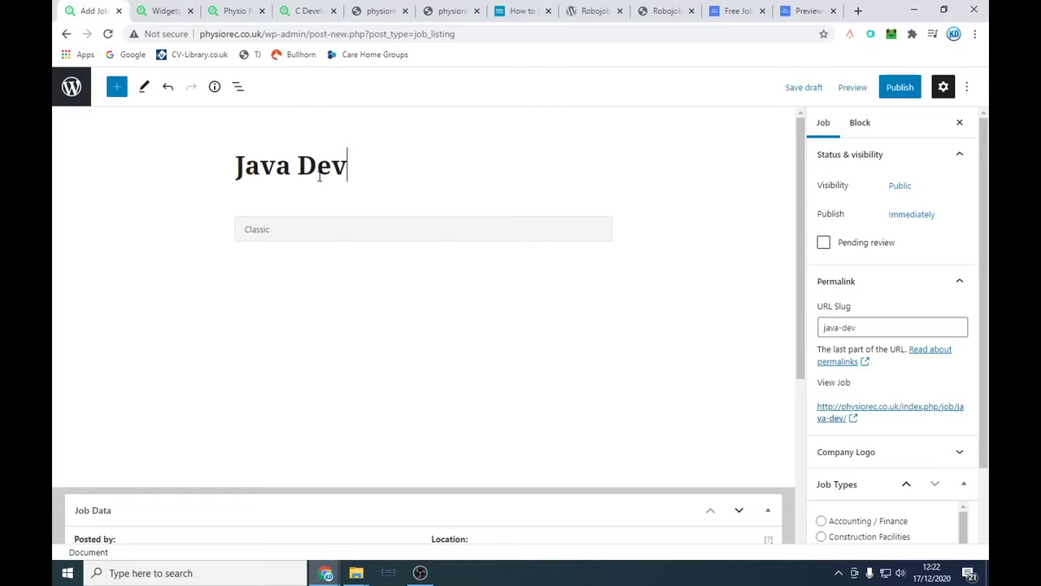
{"action": "left_click", "coordinate": [301, 236]}
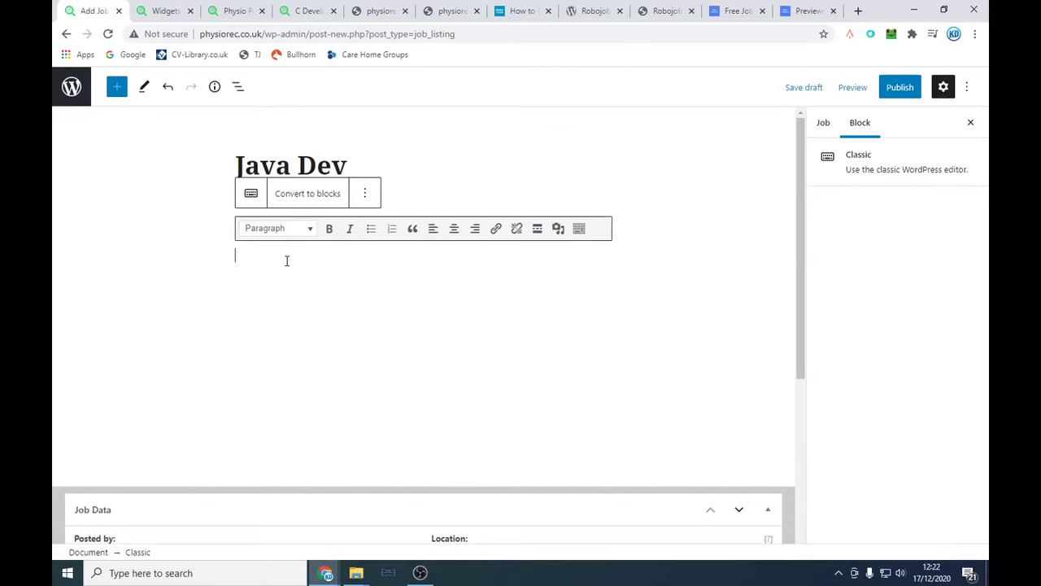
{"action": "type", "text": "Job "}
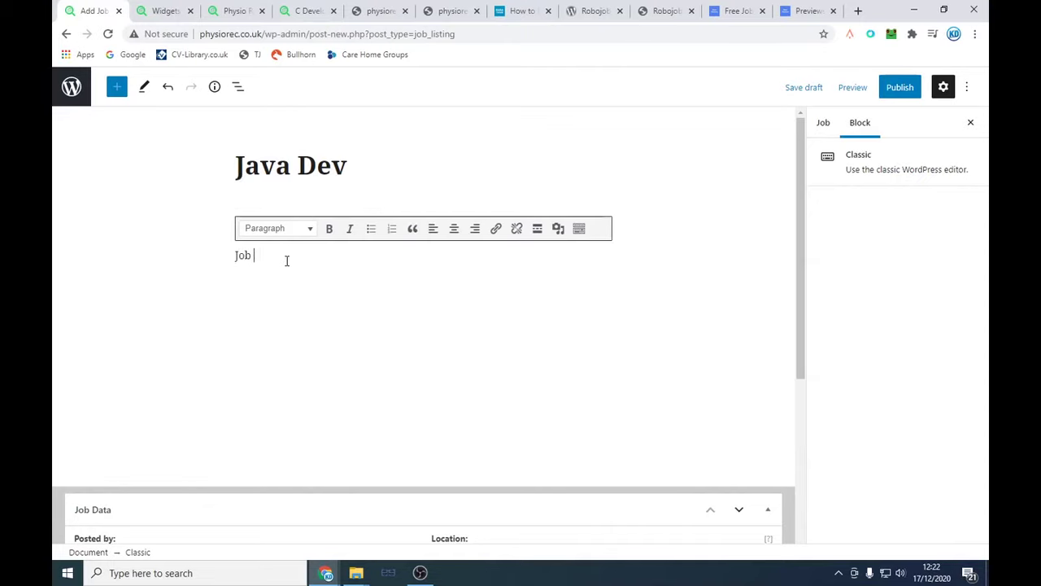
{"action": "type", "text": "Description"}
Step: Review the Job Data fields of the new listing, highlighting the application email
{"action": "scroll", "coordinate": [379, 339], "scroll_direction": "down", "scroll_amount": 4}
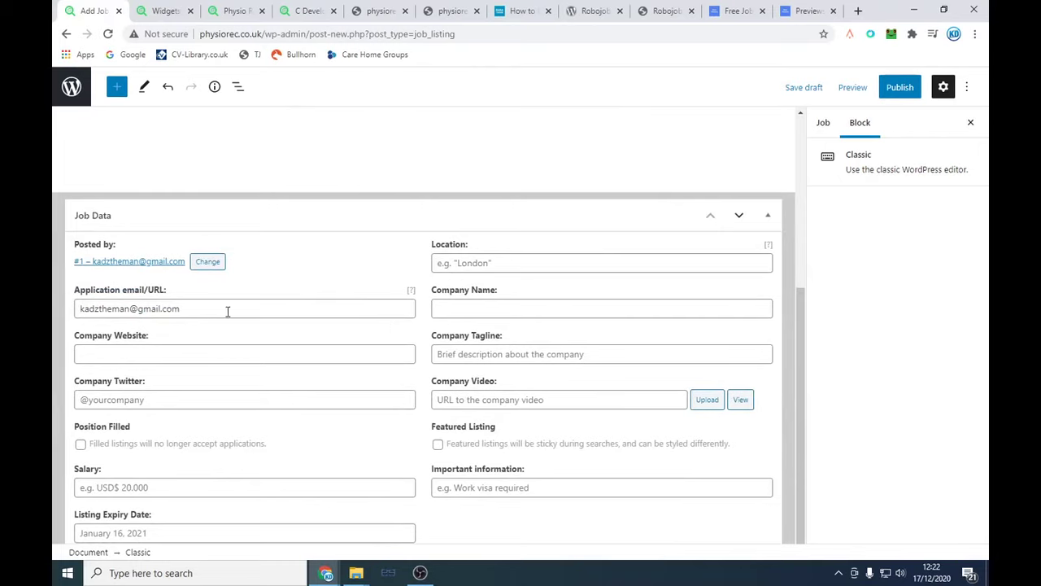
{"action": "left_click_drag", "start_coordinate": [228, 309], "coordinate": [72, 301]}
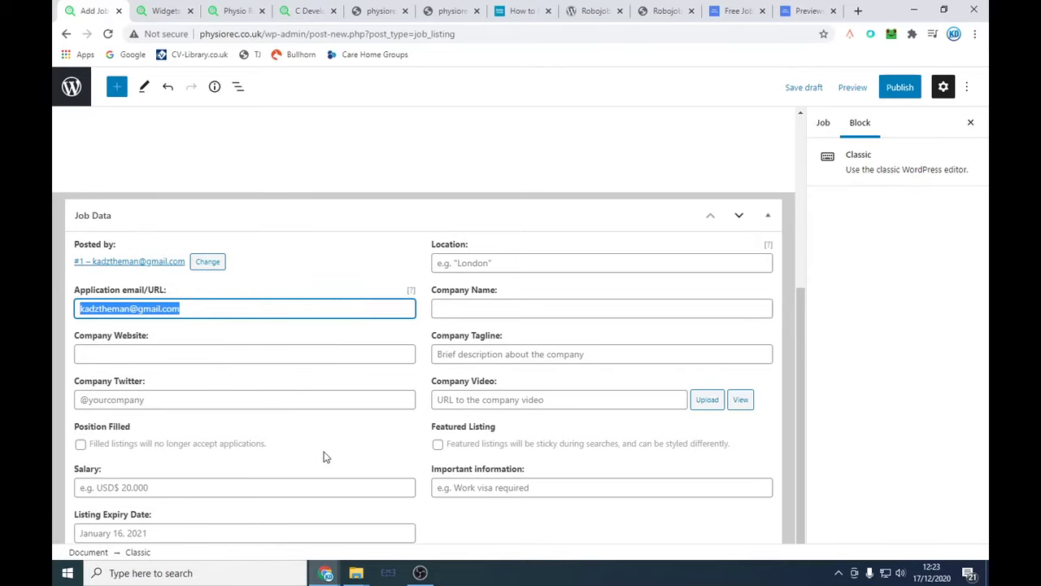
{"action": "scroll", "coordinate": [614, 390], "scroll_direction": "up", "scroll_amount": 4}
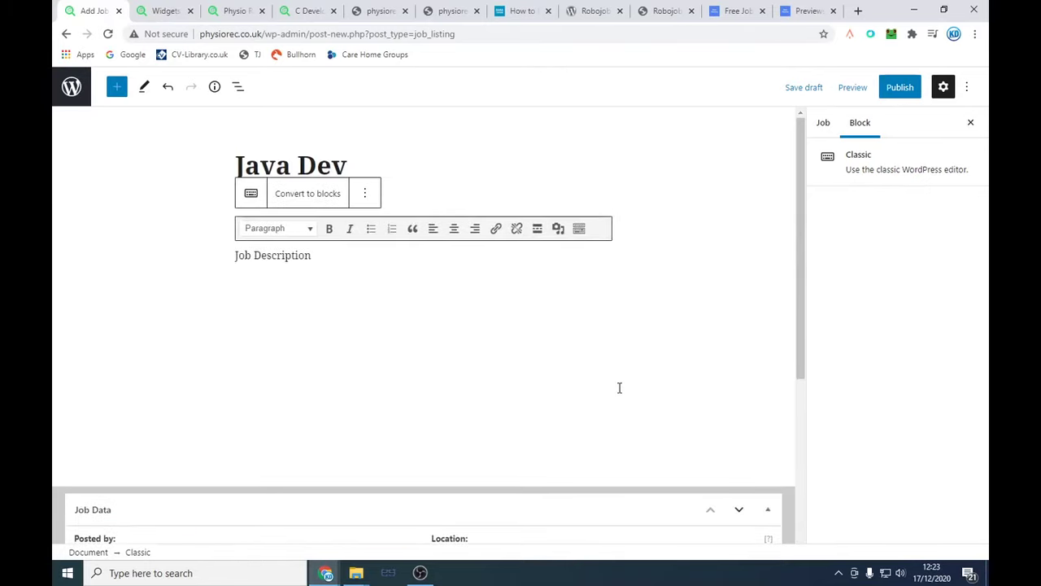
Step: Set the listing's job type to Human Resource and expand its Company Logo section
{"action": "left_click", "coordinate": [824, 123]}
{"action": "scroll", "coordinate": [900, 309], "scroll_direction": "down", "scroll_amount": 2}
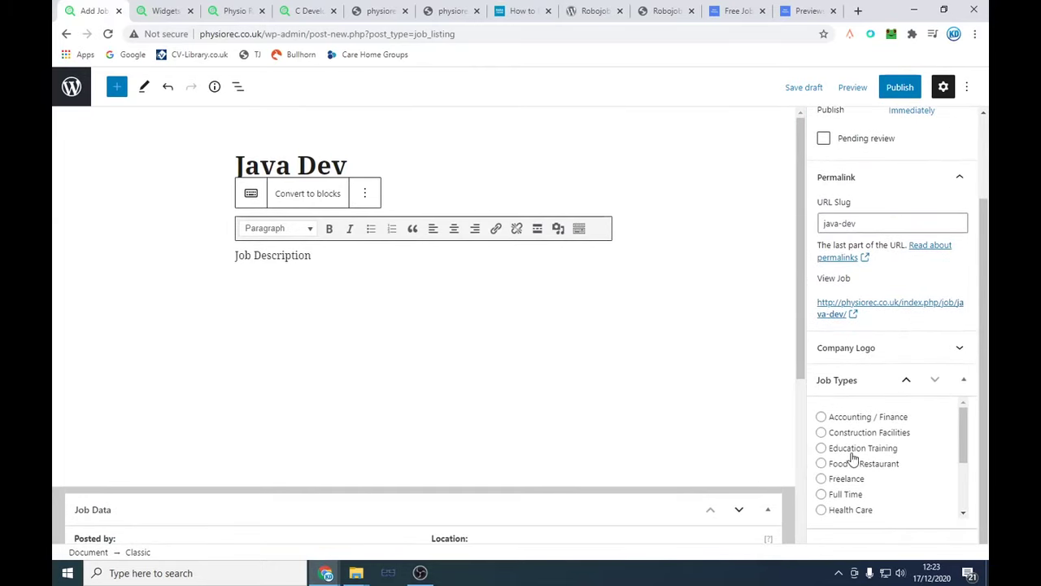
{"action": "scroll", "coordinate": [854, 455], "scroll_direction": "down", "scroll_amount": 2}
{"action": "left_click", "coordinate": [862, 427]}
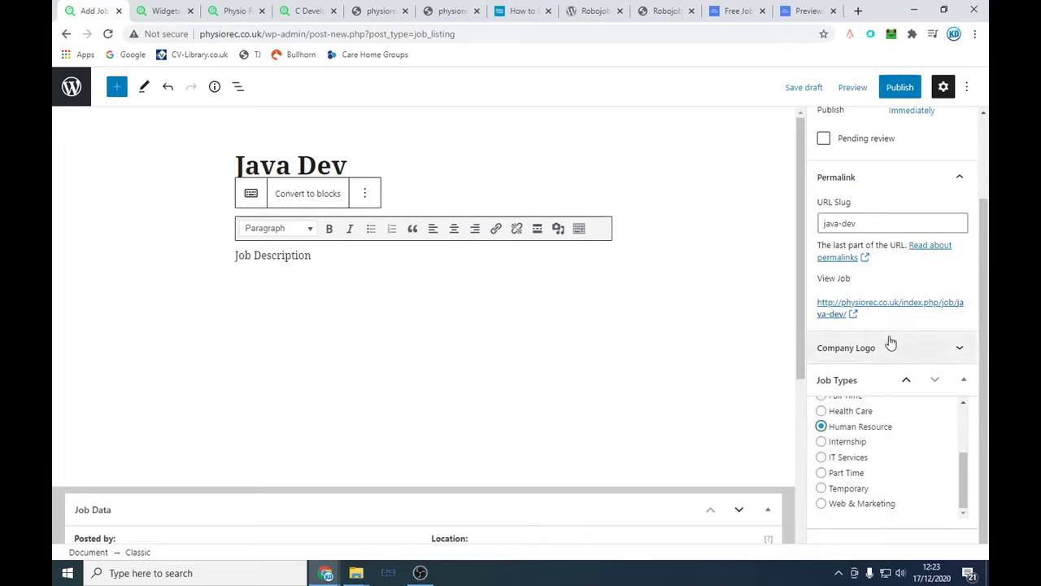
{"action": "left_click", "coordinate": [930, 349]}
{"action": "scroll", "coordinate": [892, 403], "scroll_direction": "down", "scroll_amount": 1}
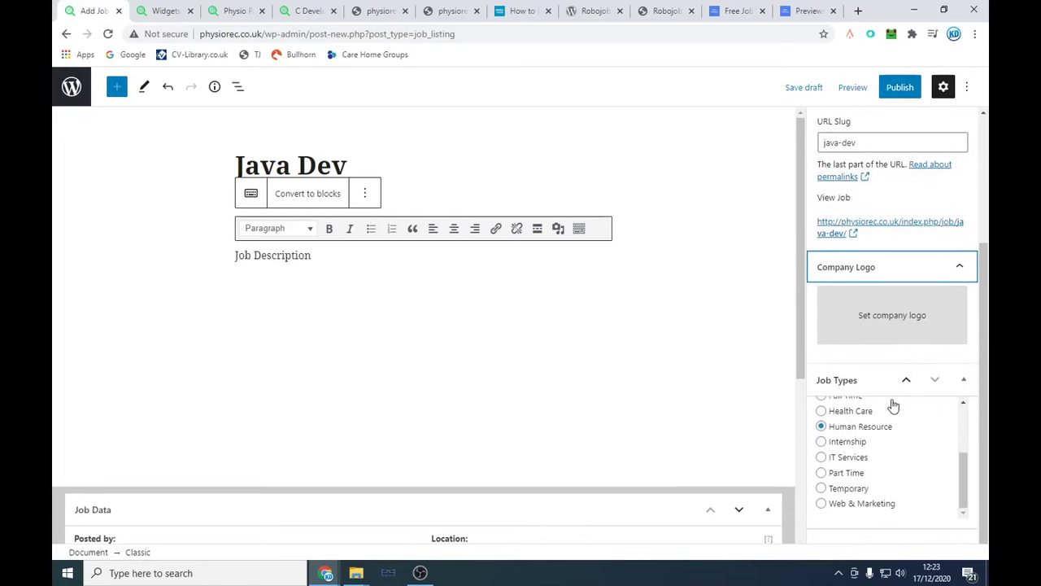
{"action": "scroll", "coordinate": [884, 317], "scroll_direction": "up", "scroll_amount": 3}
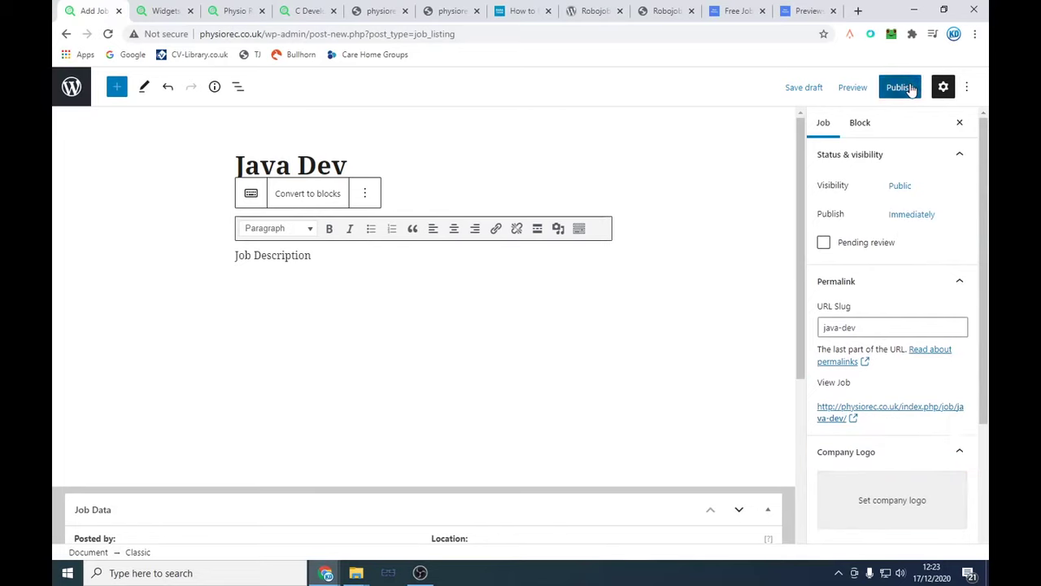
Step: Publish the Java Dev job and reload the live home page
{"action": "left_click", "coordinate": [900, 87]}
{"action": "left_click", "coordinate": [855, 87]}
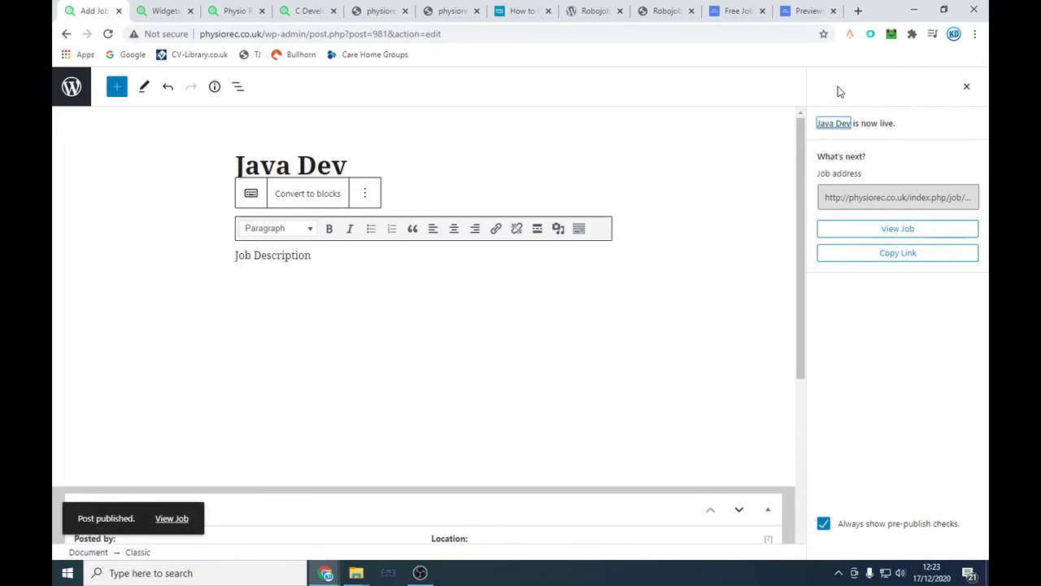
{"action": "left_click", "coordinate": [181, 8]}
{"action": "left_click", "coordinate": [236, 8]}
{"action": "left_click", "coordinate": [203, 166]}
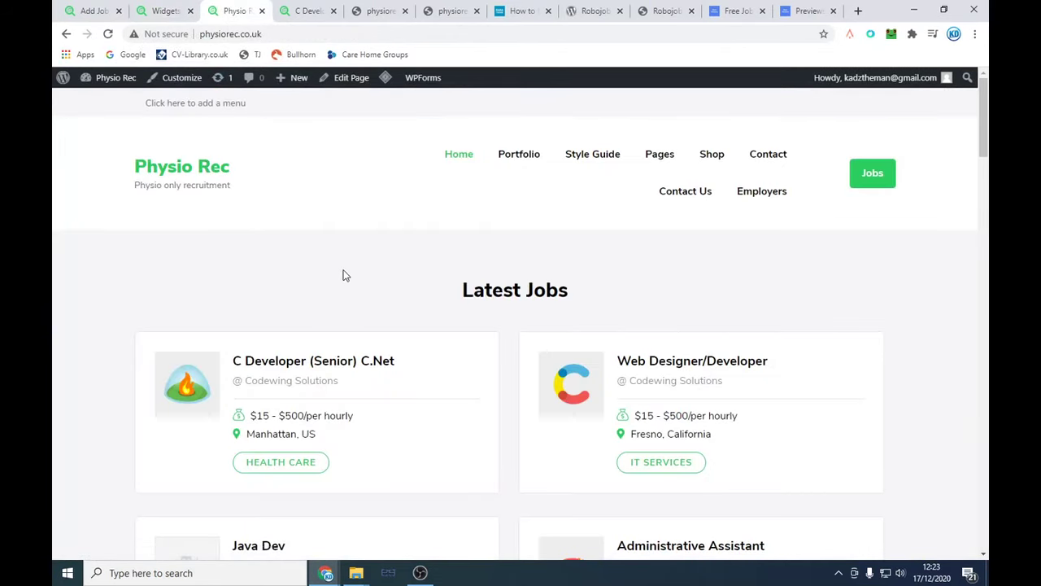
Step: Look through Latest Jobs on the live home page and open the Java Dev listing
{"action": "left_click", "coordinate": [181, 167]}
{"action": "scroll", "coordinate": [459, 296], "scroll_direction": "down", "scroll_amount": 5}
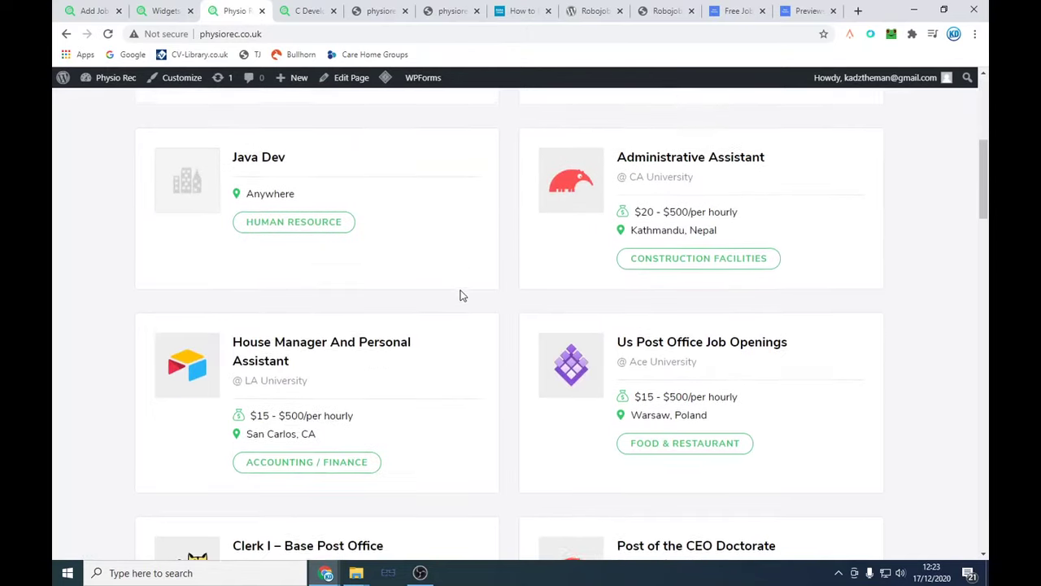
{"action": "scroll", "coordinate": [459, 295], "scroll_direction": "down", "scroll_amount": 4}
{"action": "scroll", "coordinate": [451, 295], "scroll_direction": "up", "scroll_amount": 5}
{"action": "left_click", "coordinate": [259, 222]}
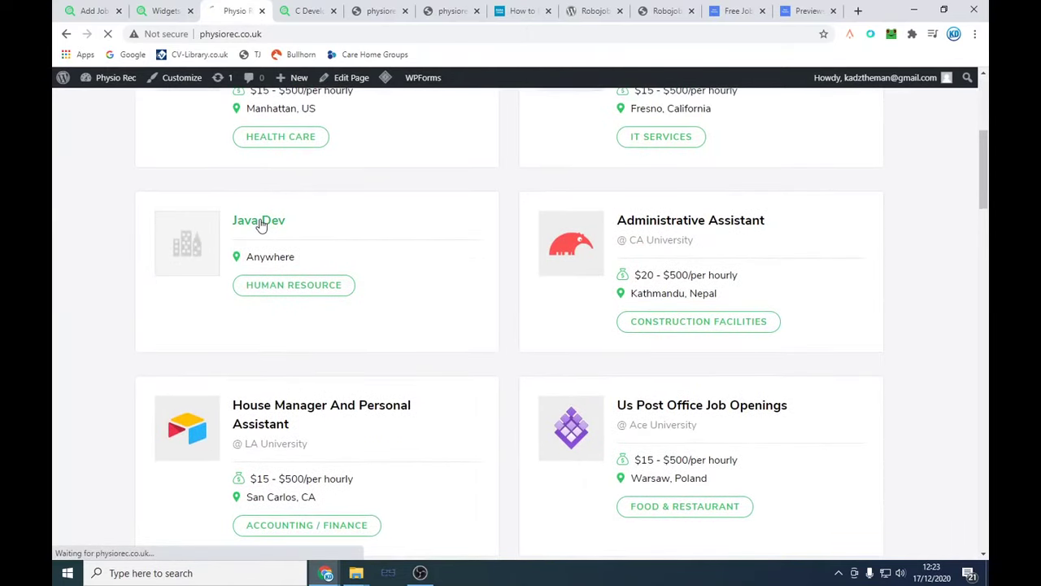
Step: Check the live Java Dev job page, highlighting its location and posting time
{"action": "scroll", "coordinate": [415, 285], "scroll_direction": "down", "scroll_amount": 4}
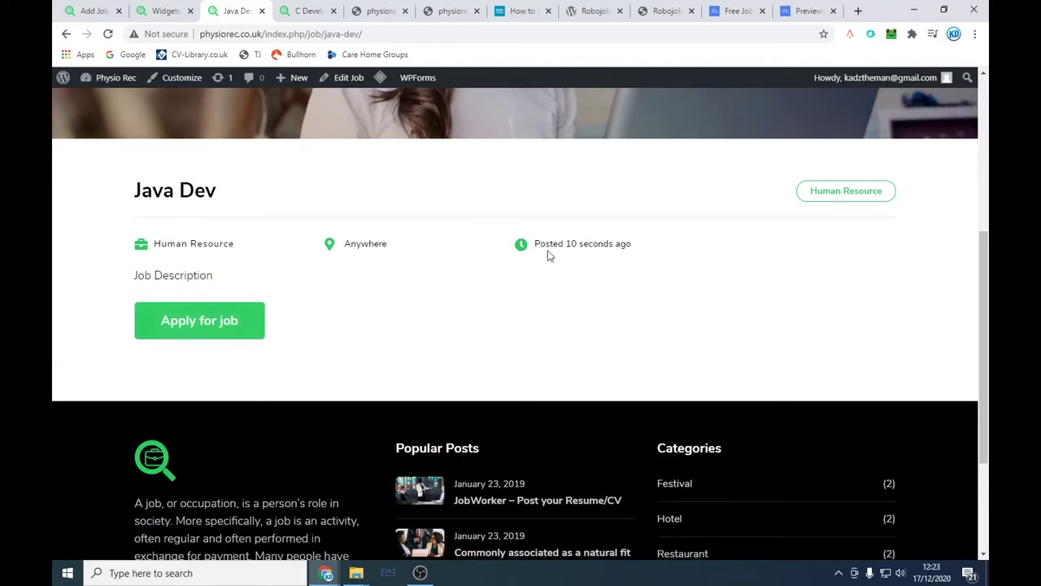
{"action": "scroll", "coordinate": [688, 268], "scroll_direction": "up", "scroll_amount": 2}
{"action": "left_click_drag", "start_coordinate": [333, 377], "coordinate": [441, 374]}
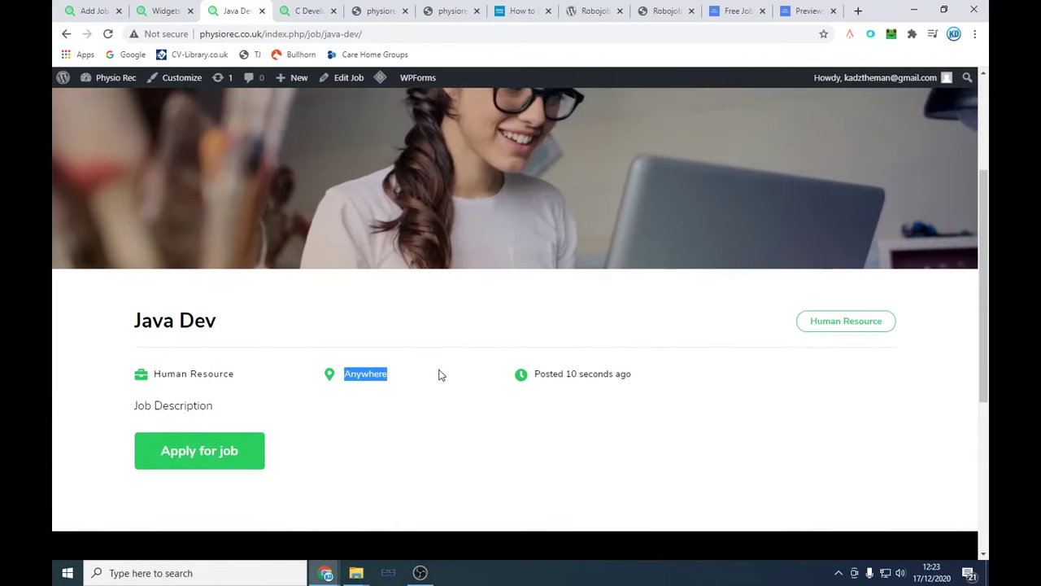
{"action": "left_click_drag", "start_coordinate": [504, 395], "coordinate": [696, 374]}
{"action": "left_click", "coordinate": [696, 373]}
{"action": "scroll", "coordinate": [696, 373], "scroll_direction": "up", "scroll_amount": 3}
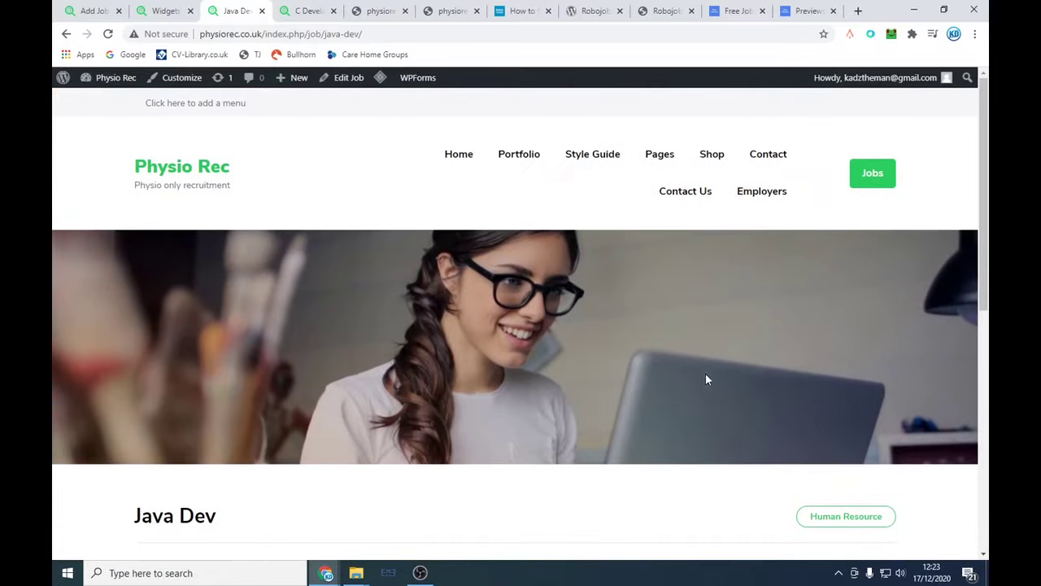
Step: Return to the live home page and look through its sections from Latest Jobs down to the footer
{"action": "left_click", "coordinate": [187, 172]}
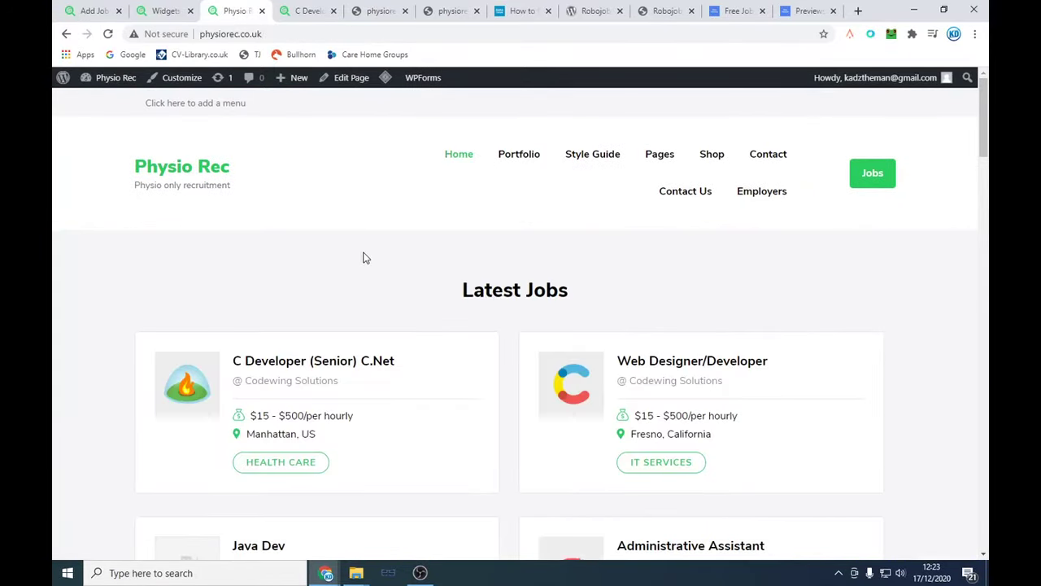
{"action": "scroll", "coordinate": [362, 255], "scroll_direction": "down", "scroll_amount": 5}
{"action": "scroll", "coordinate": [363, 258], "scroll_direction": "down", "scroll_amount": 10}
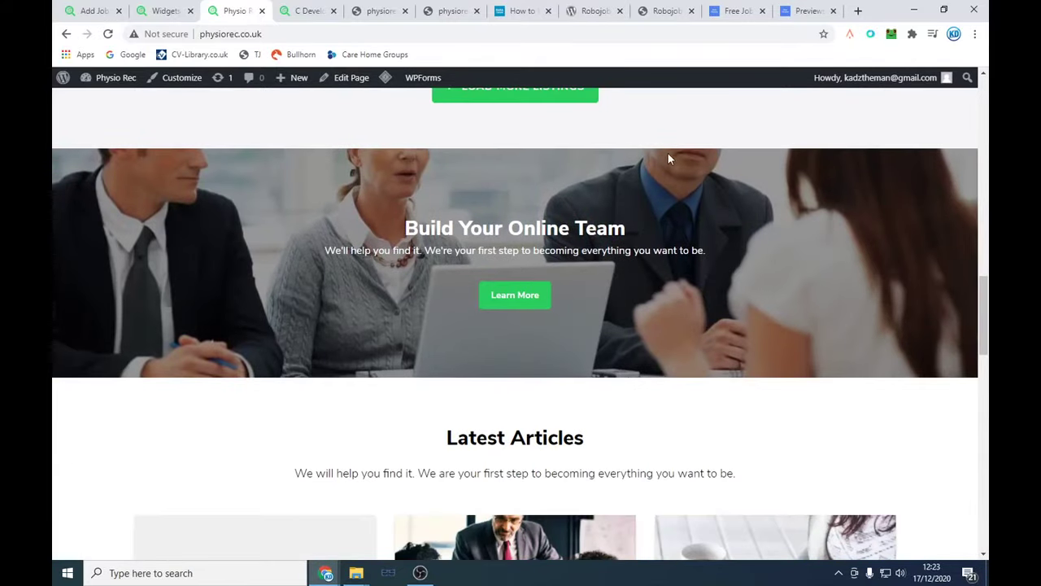
{"action": "scroll", "coordinate": [559, 382], "scroll_direction": "down", "scroll_amount": 15}
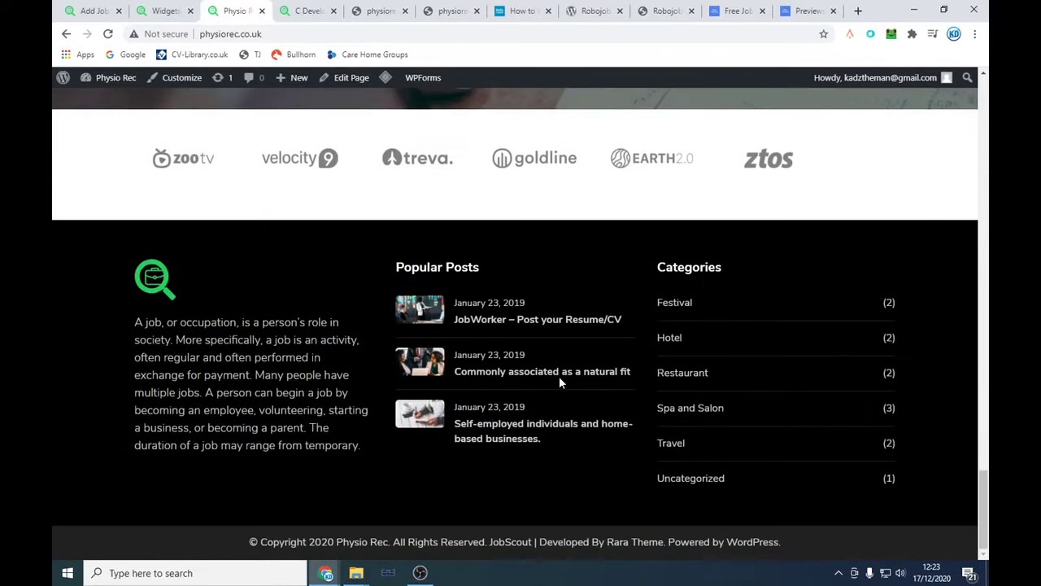
{"action": "scroll", "coordinate": [559, 379], "scroll_direction": "up", "scroll_amount": 10}
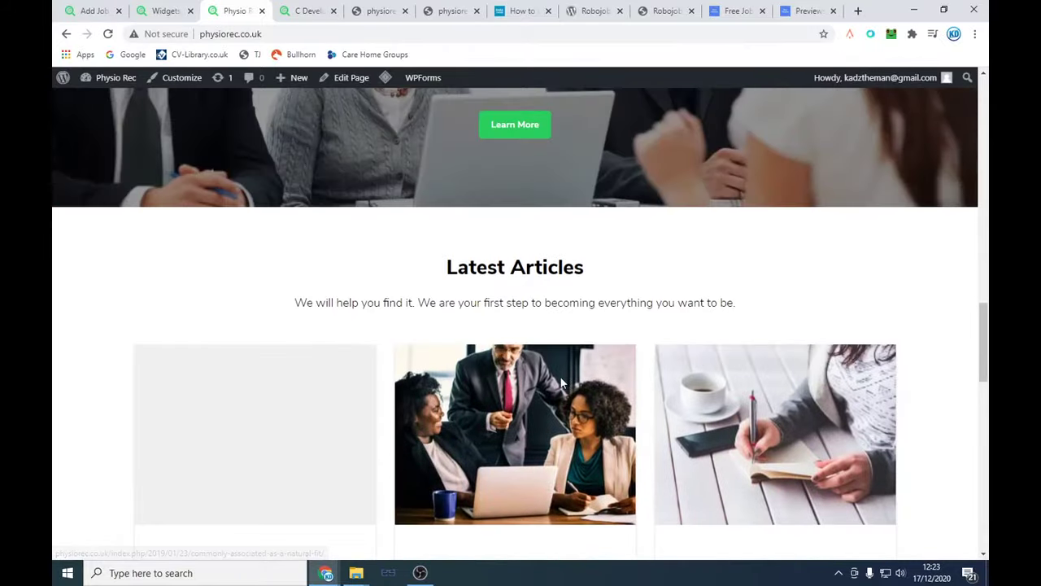
{"action": "scroll", "coordinate": [560, 382], "scroll_direction": "up", "scroll_amount": 15}
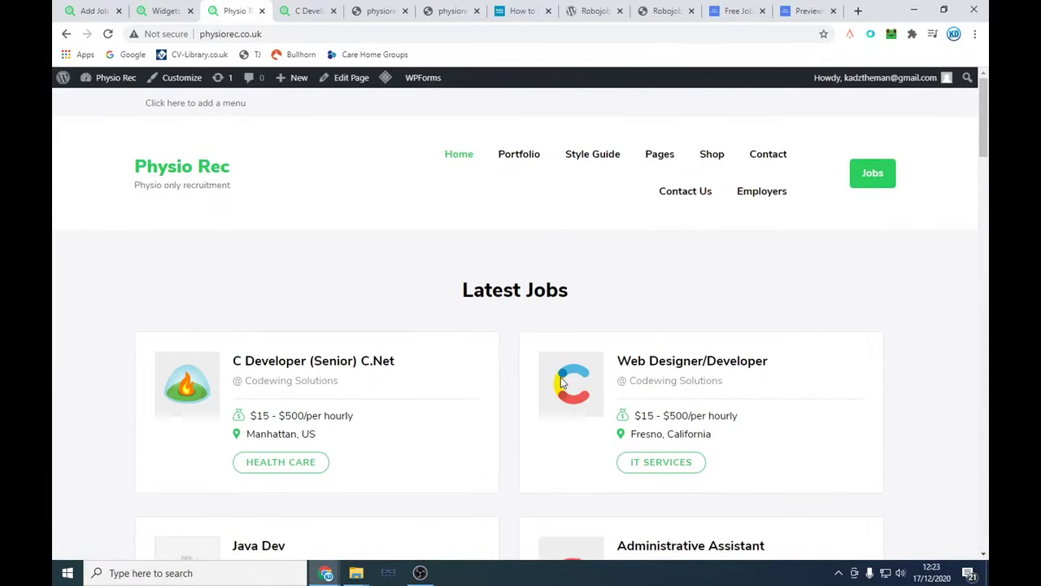